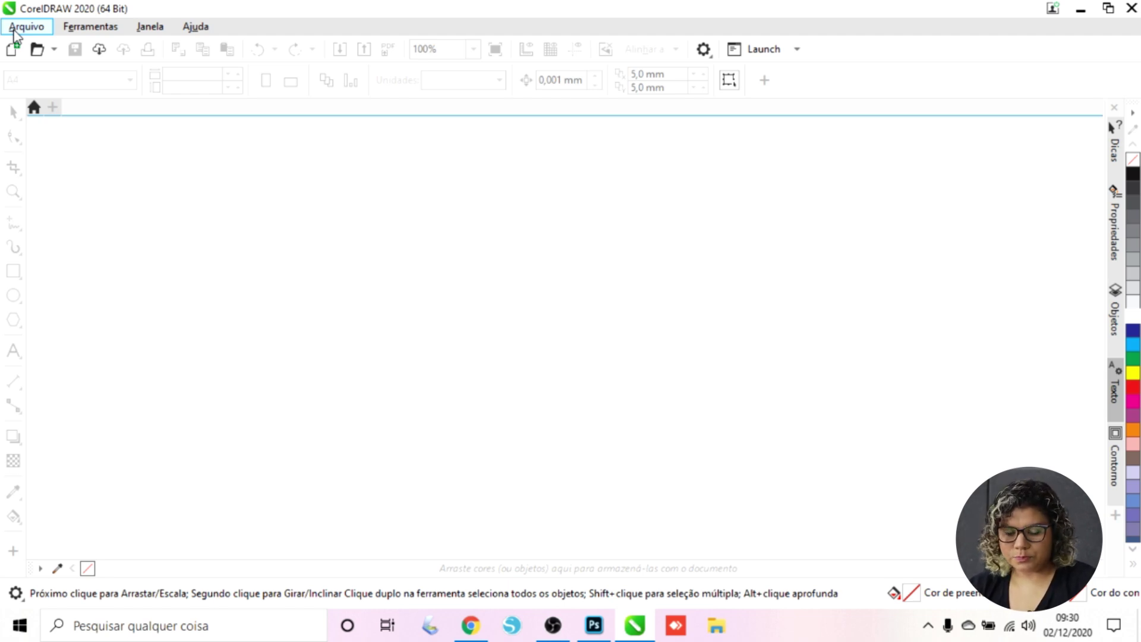
click(15, 30)
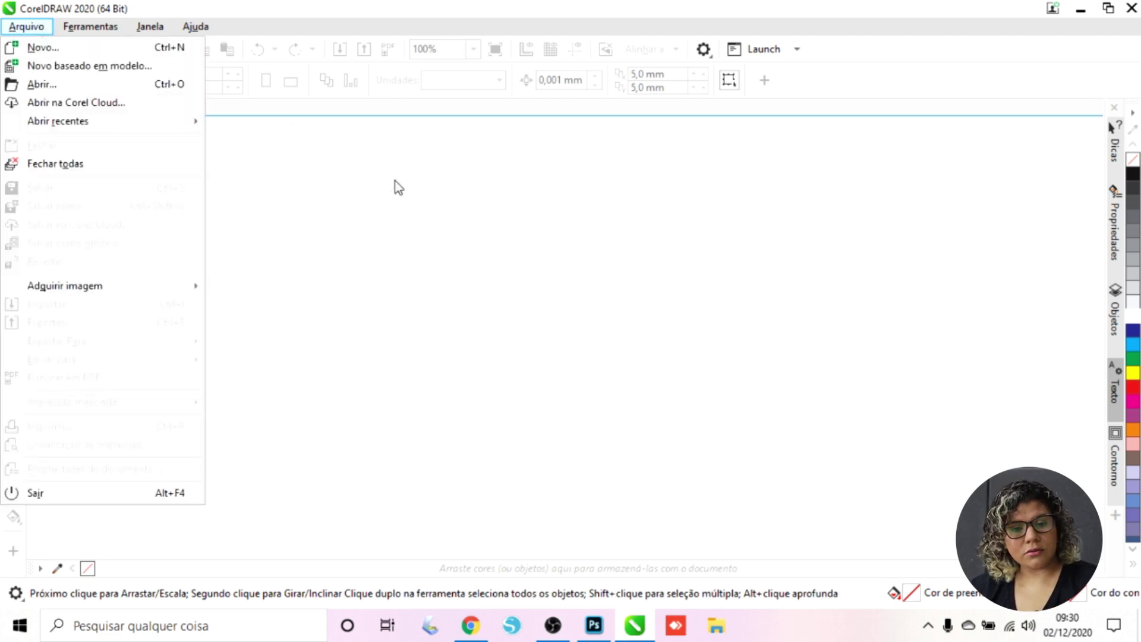
click(380, 201)
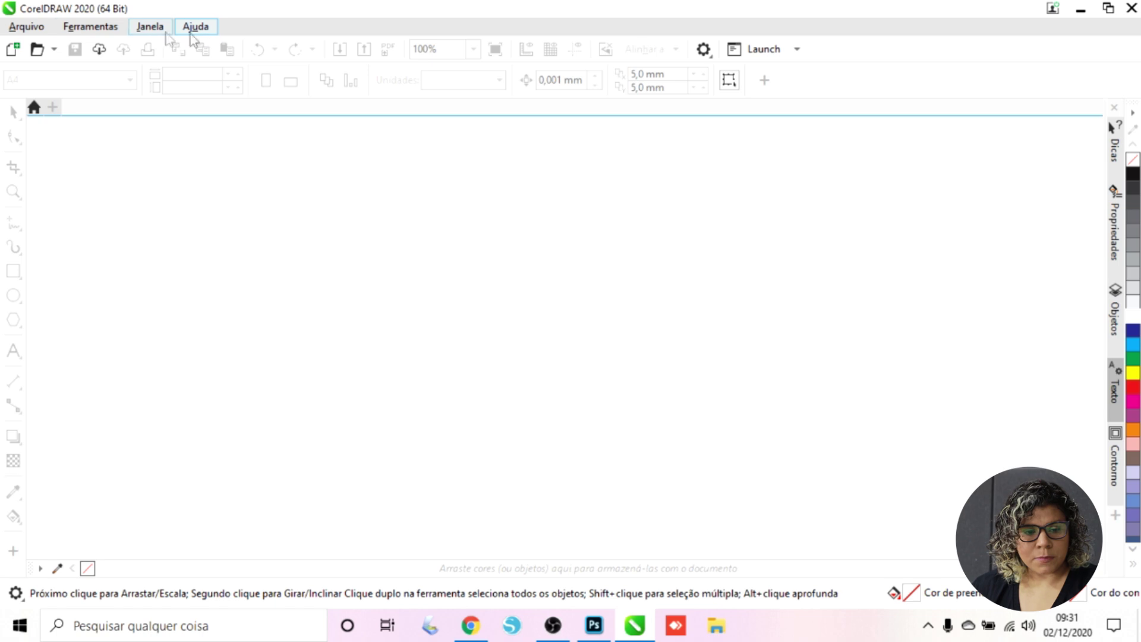
click(13, 30)
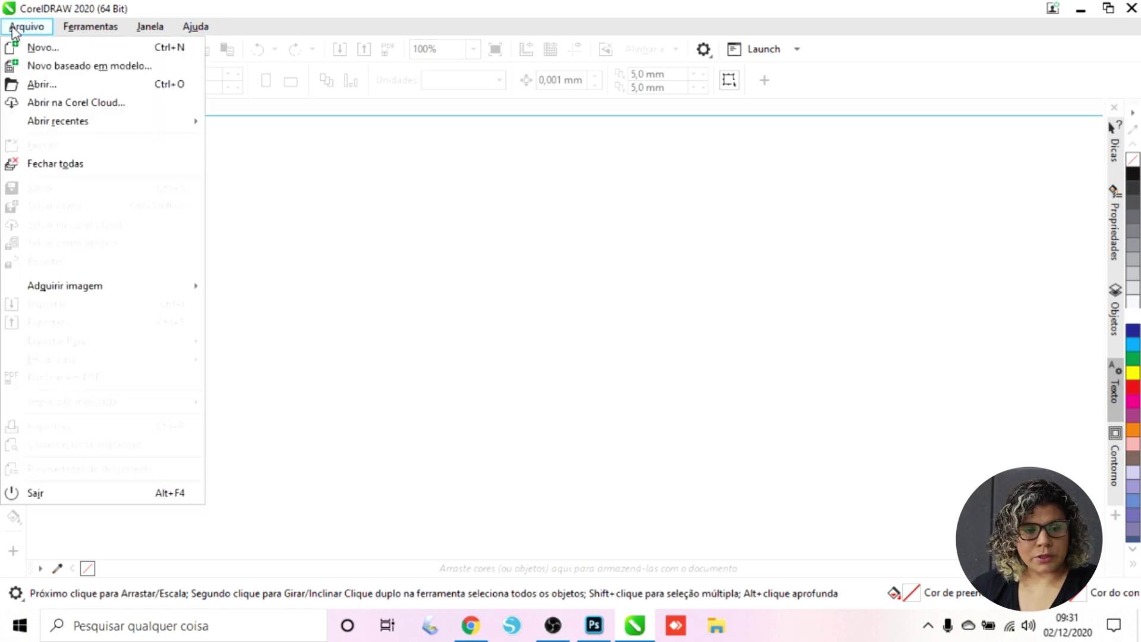
click(14, 30)
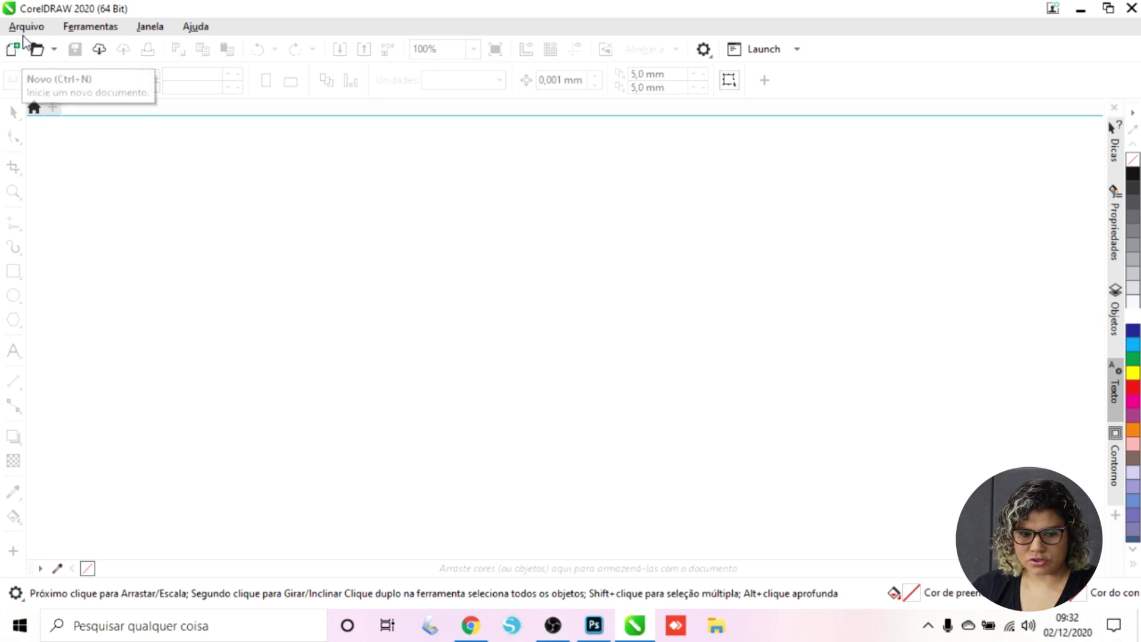
Start a new document and name it Caneca
click(24, 30)
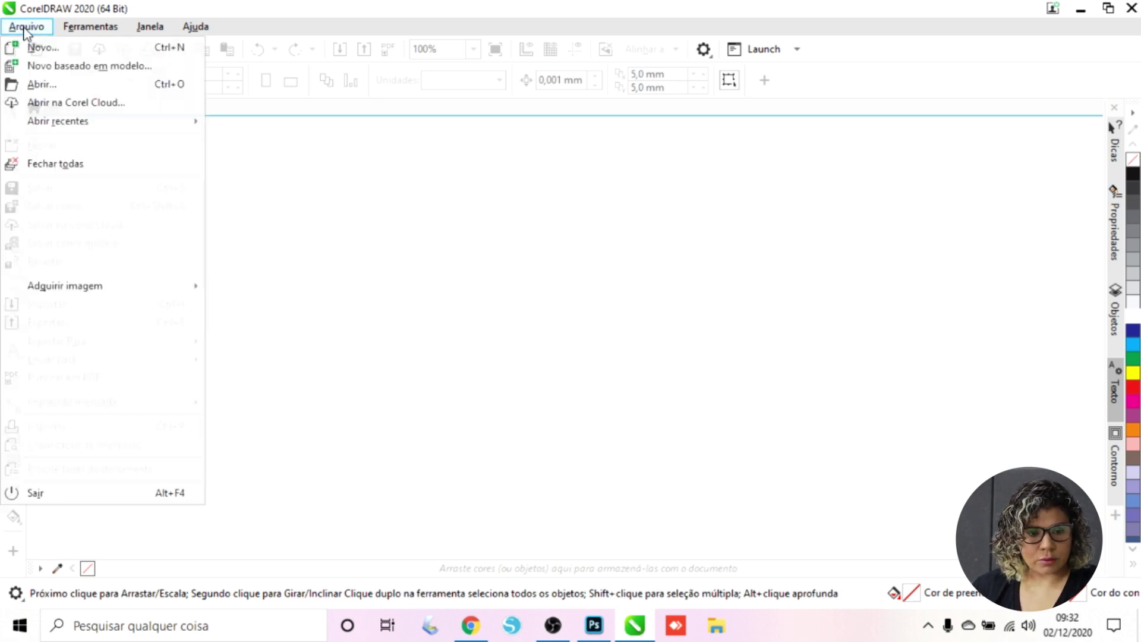
click(37, 48)
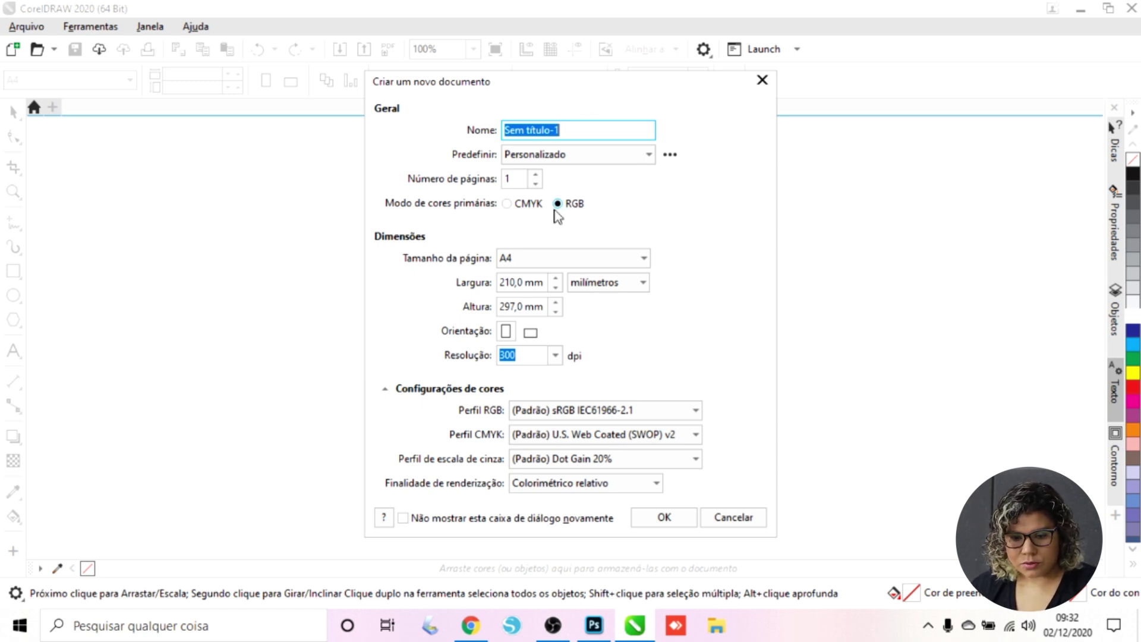
click(574, 129)
drag(574, 130, 464, 142)
text(Caneca)
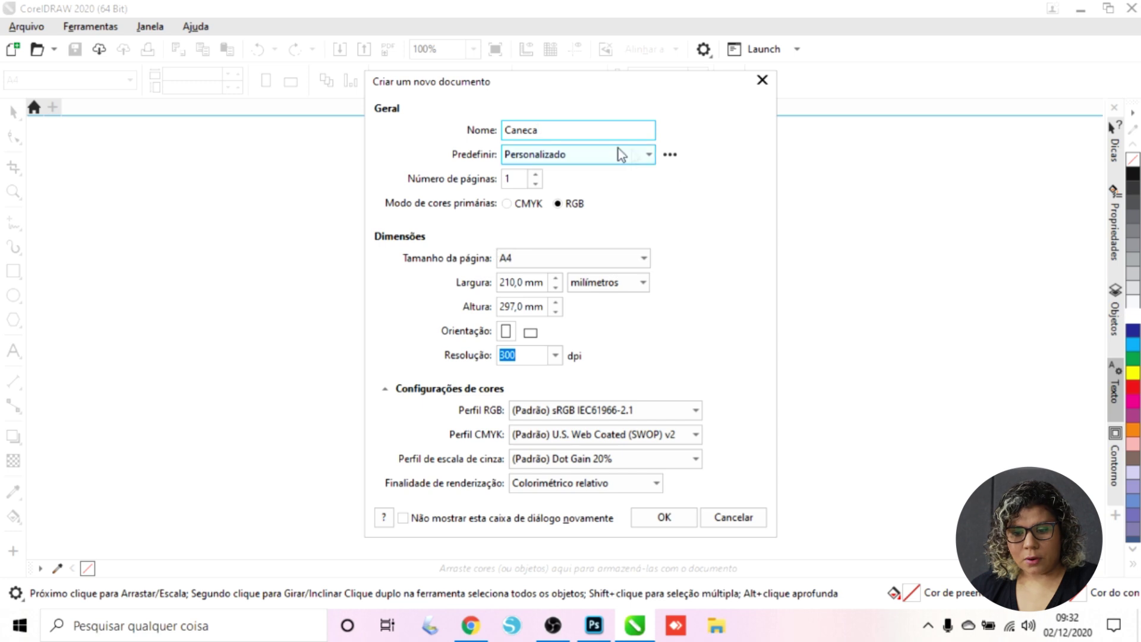
click(499, 133)
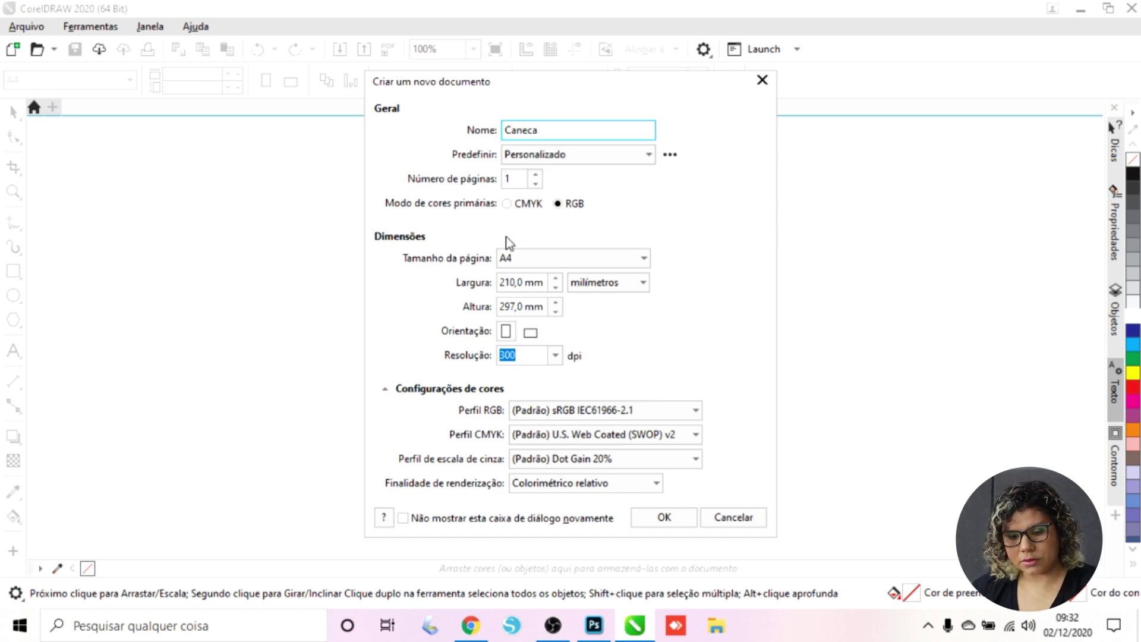
Create the document with an A4 page in landscape orientation, using centimetres as units and a resolution of 300 dpi
click(645, 259)
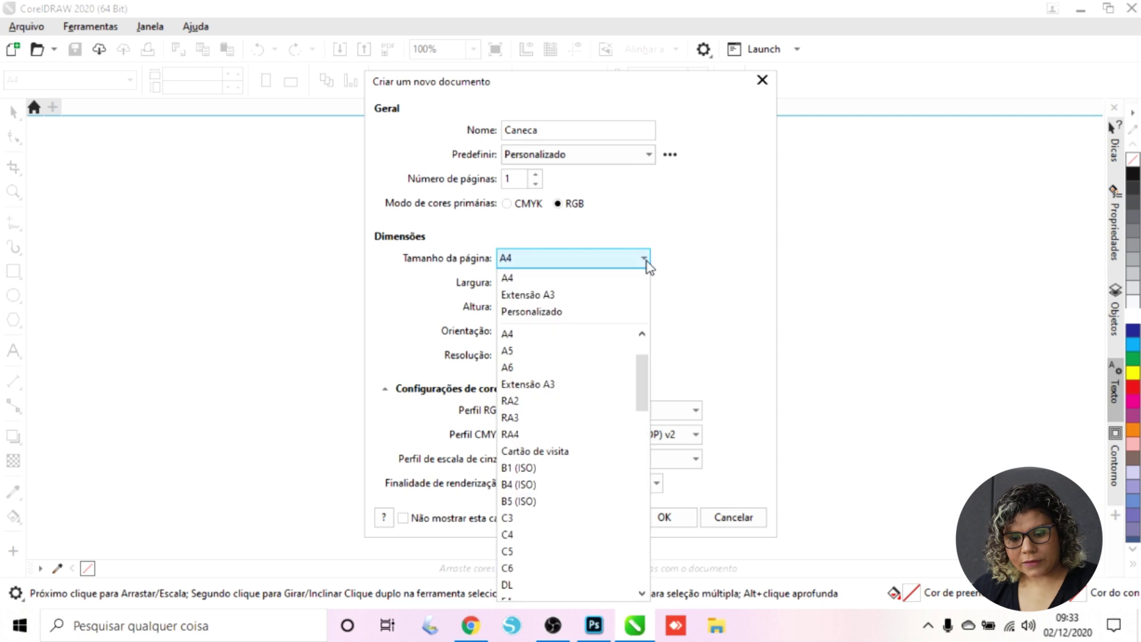
click(587, 277)
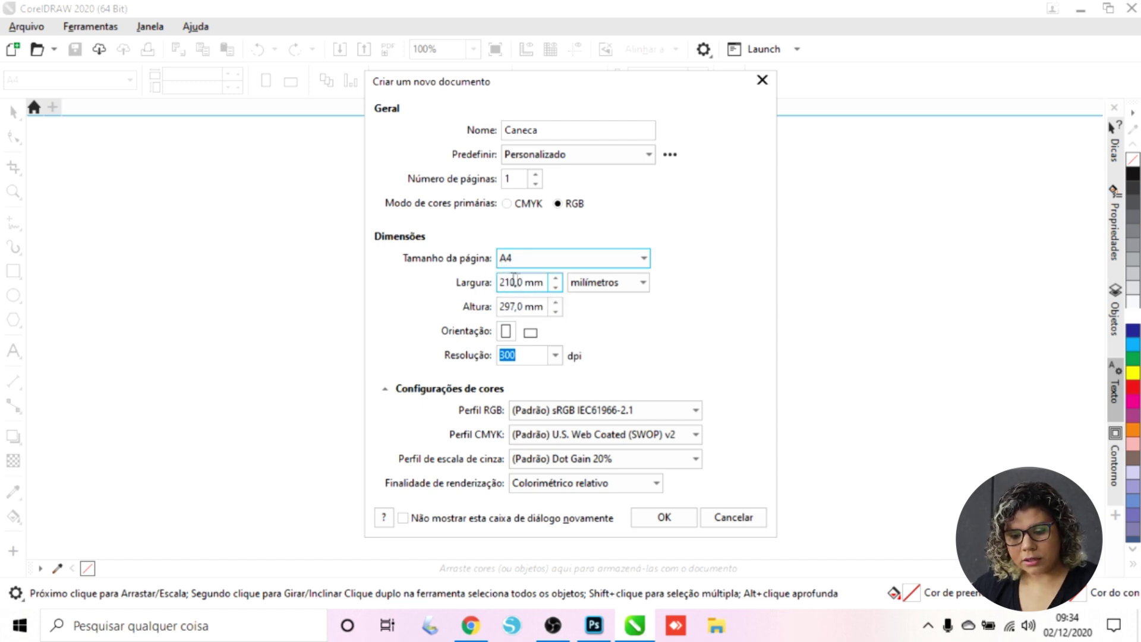
click(627, 285)
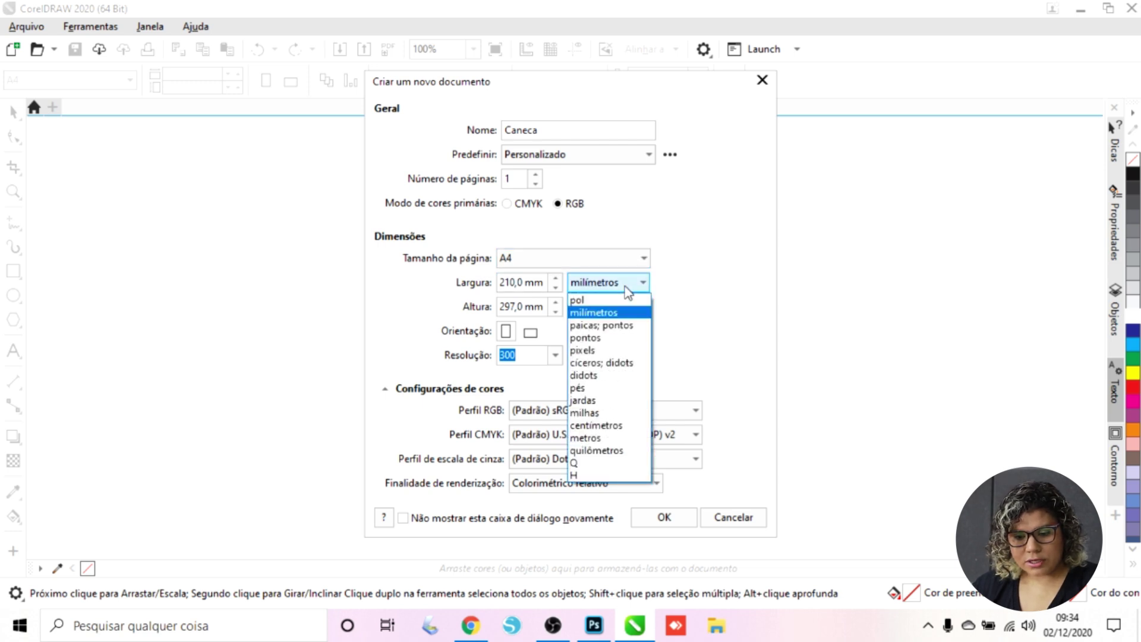
click(635, 428)
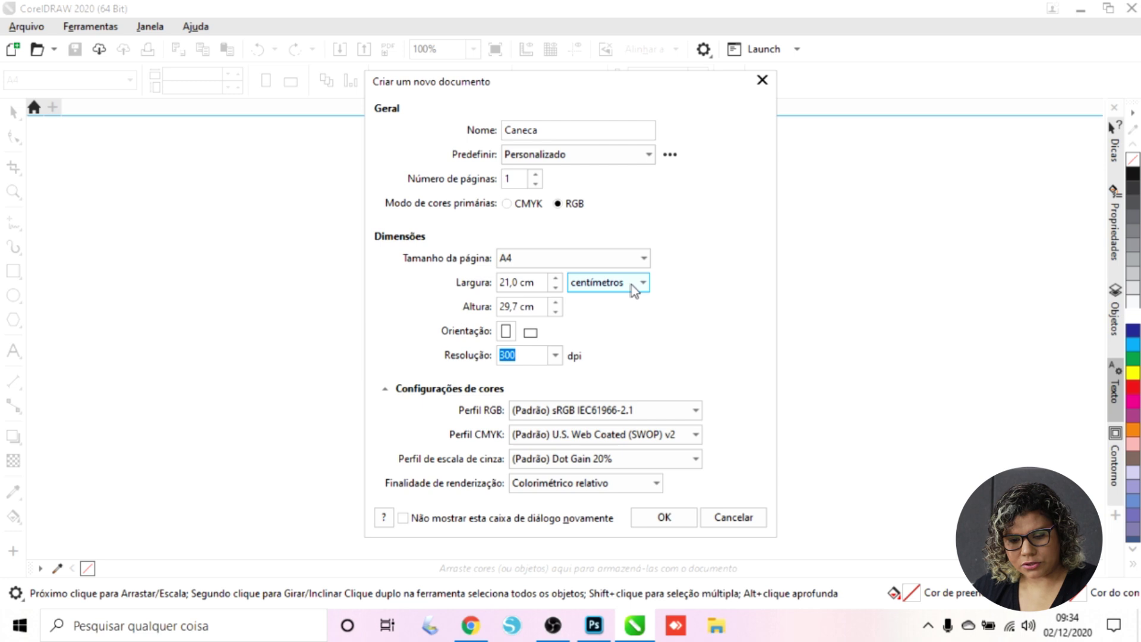
click(531, 359)
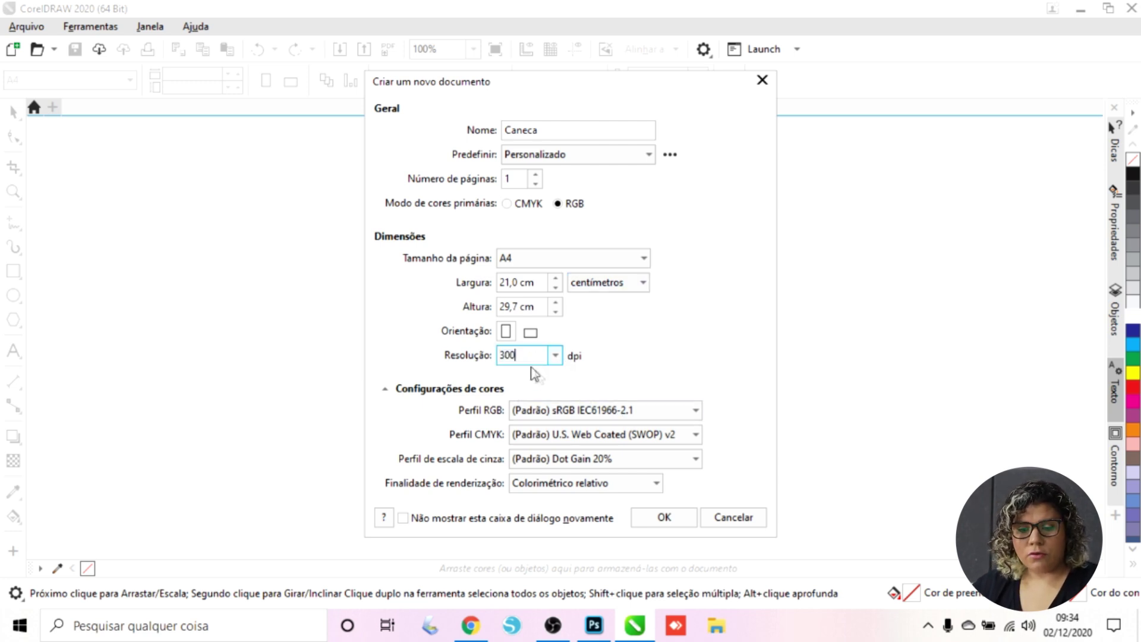
click(537, 338)
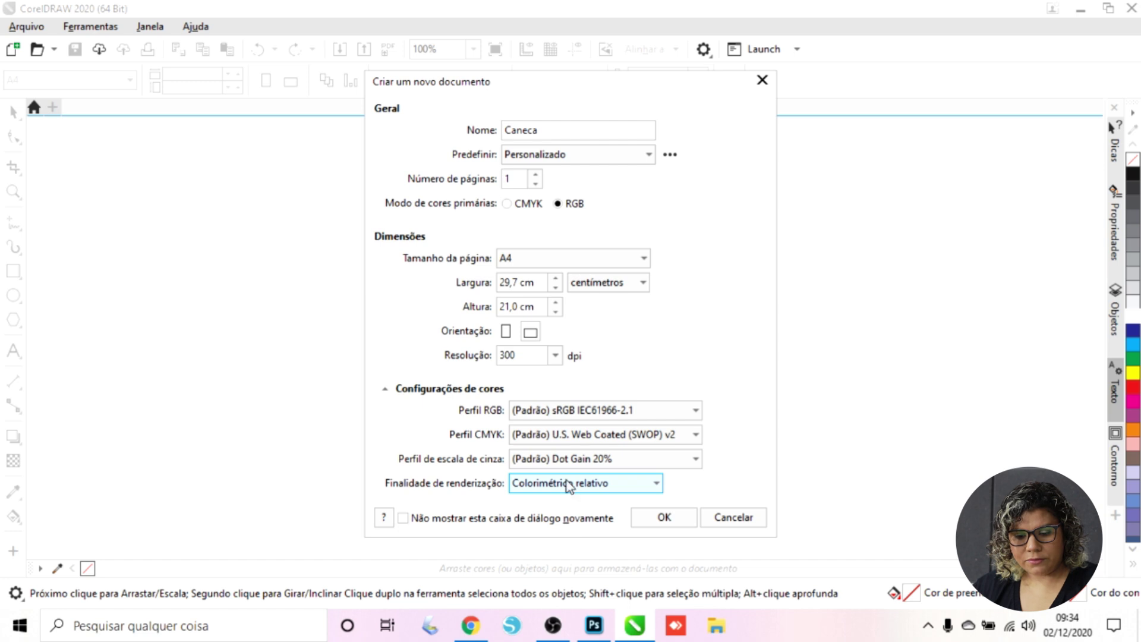
click(680, 519)
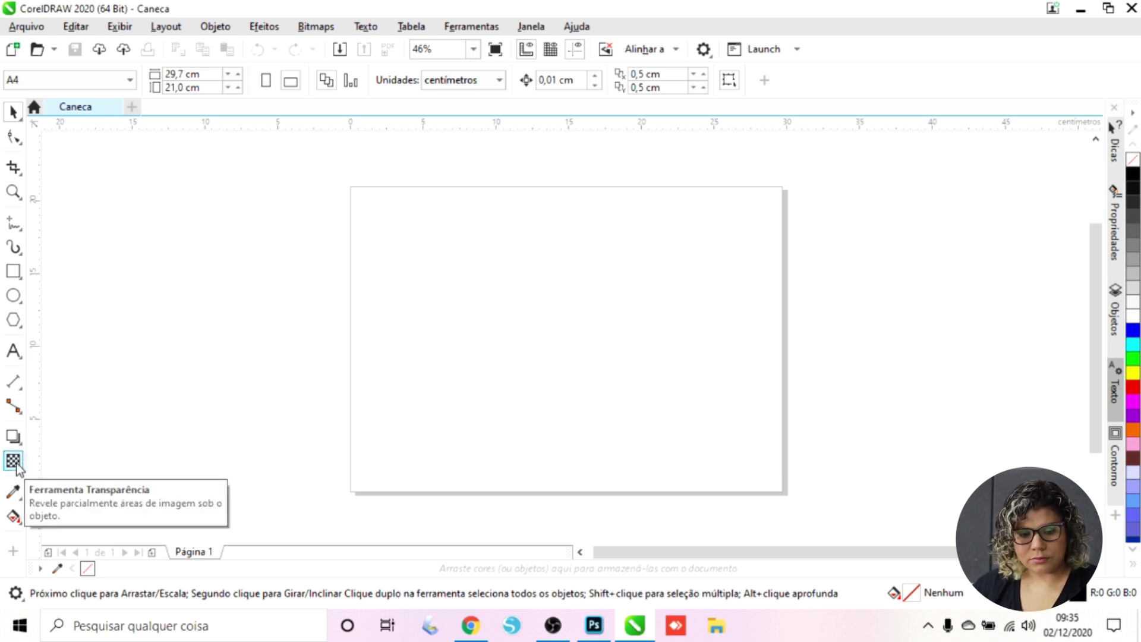
Draw a horizontal rectangle about 24.2 cm wide and 9 cm high in the upper middle of the page
click(13, 272)
drag(390, 242, 742, 373)
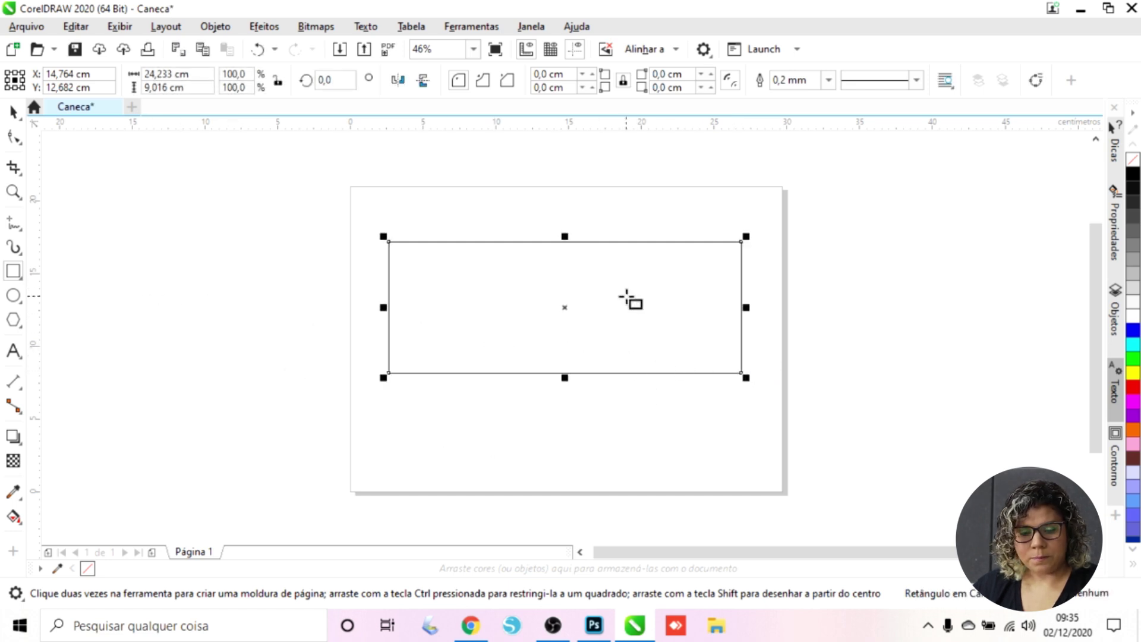
click(14, 112)
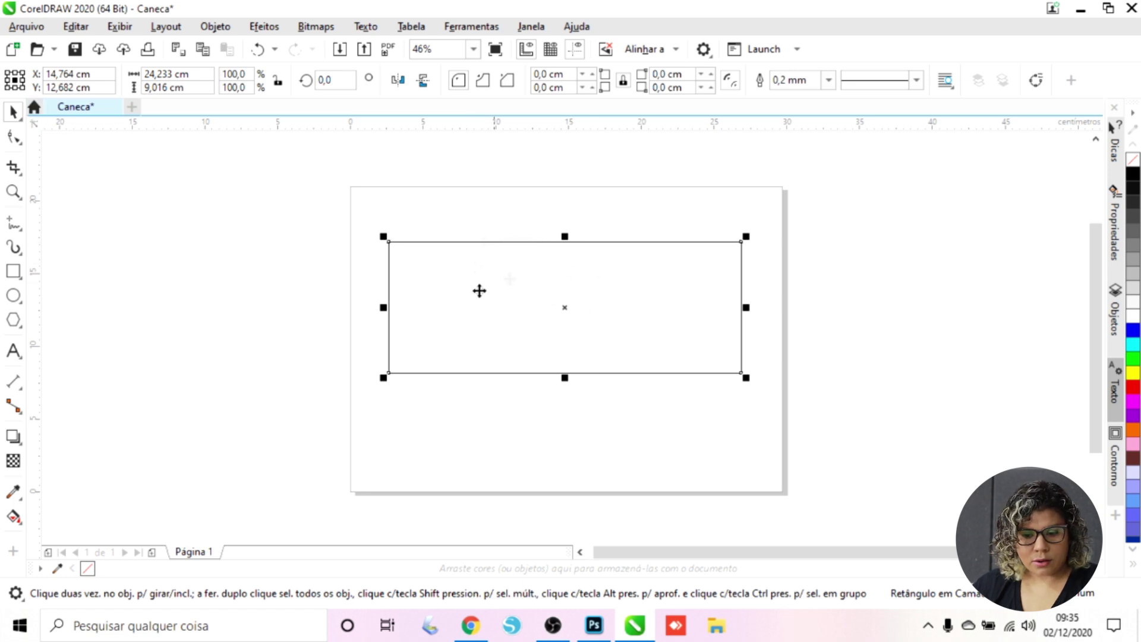
Try resizing the rectangle to 21 cm wide and 9,7 cm high, and undo the resize
click(59, 88)
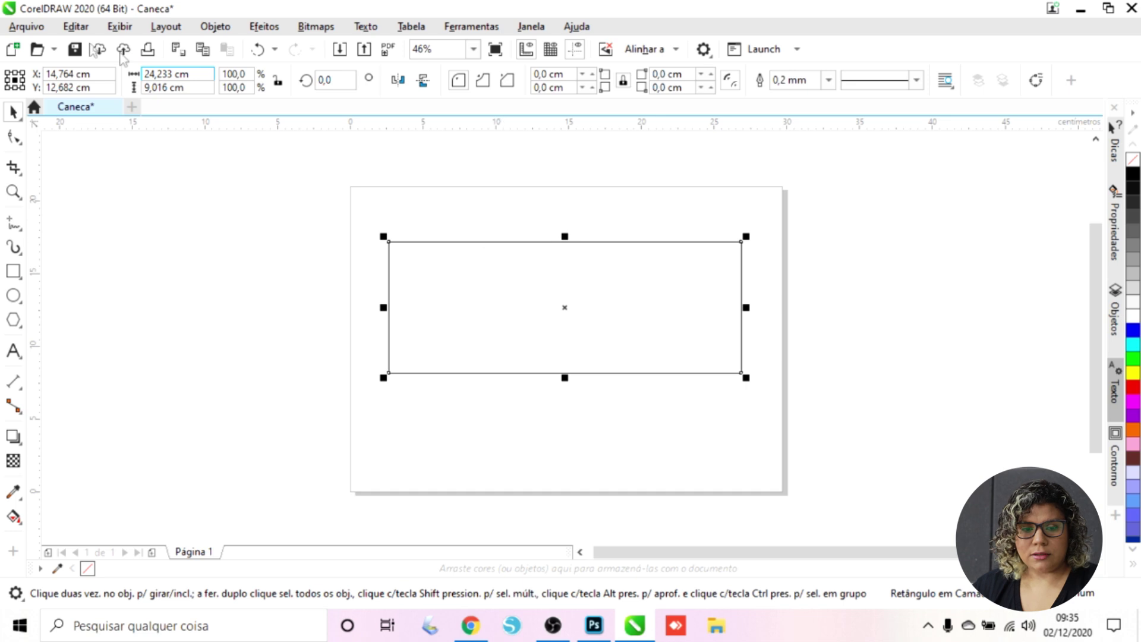
drag(198, 74, 113, 74)
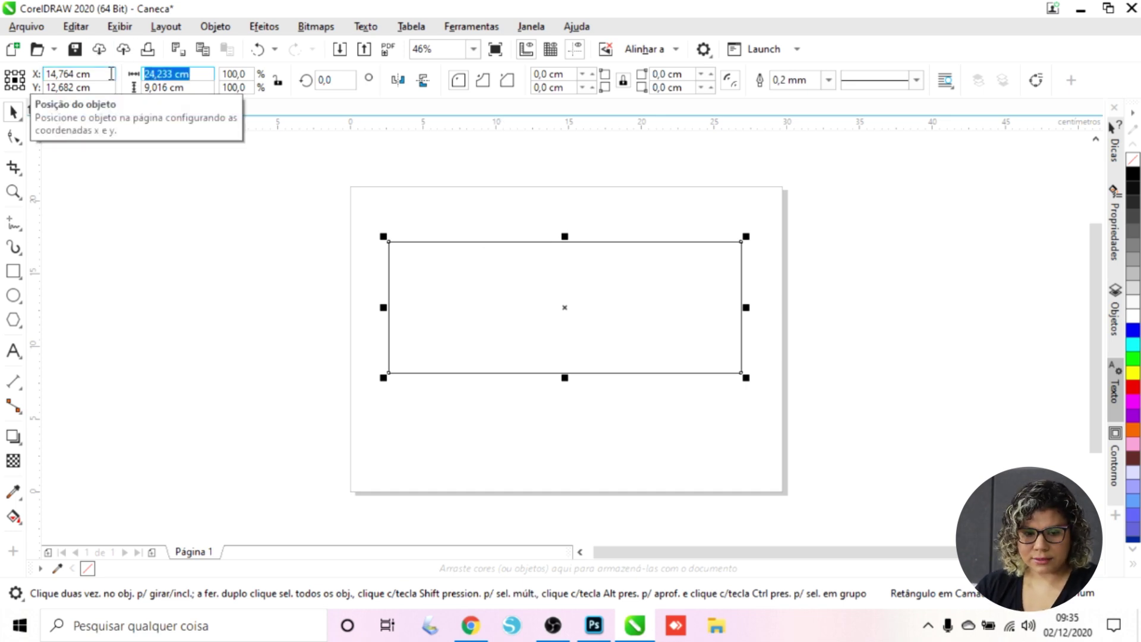
text(21)
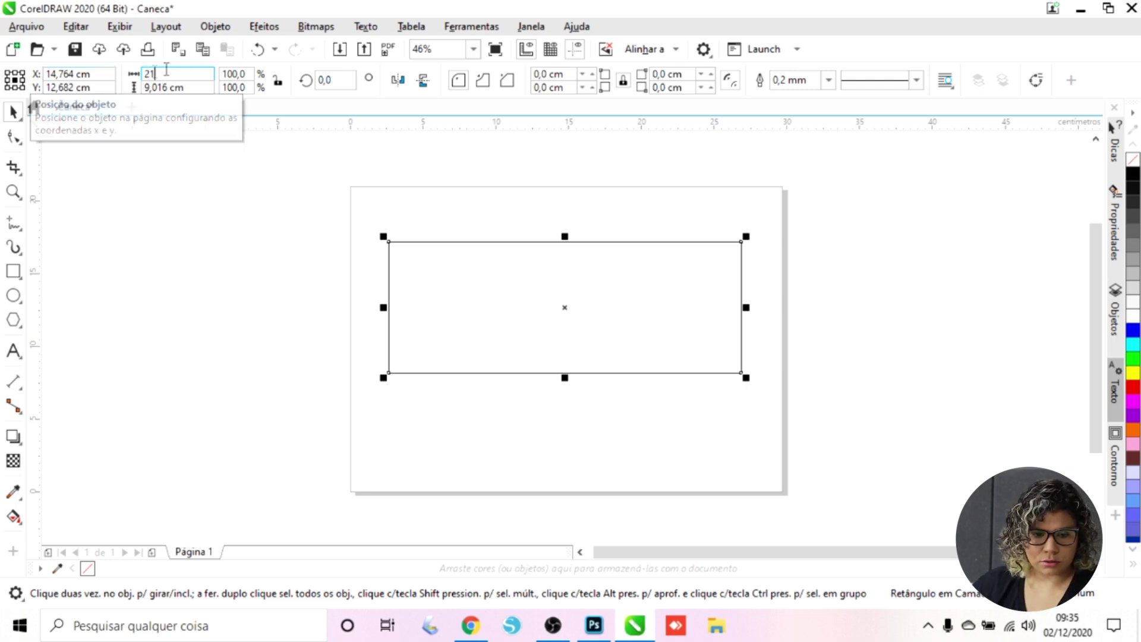
key(Tab)
text(9)
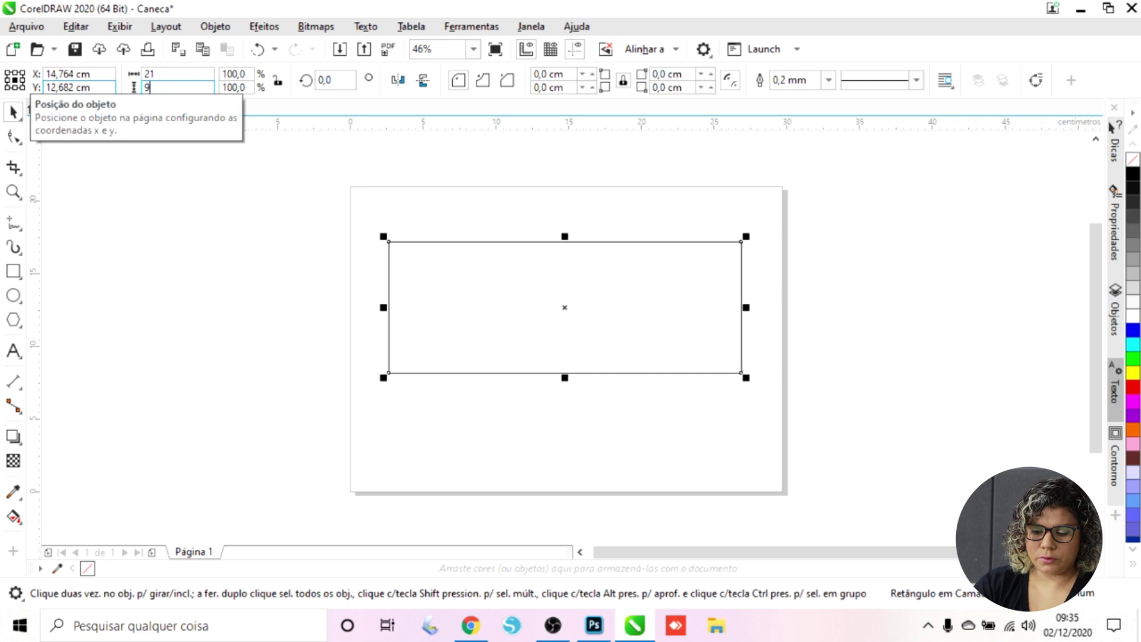
key(Return)
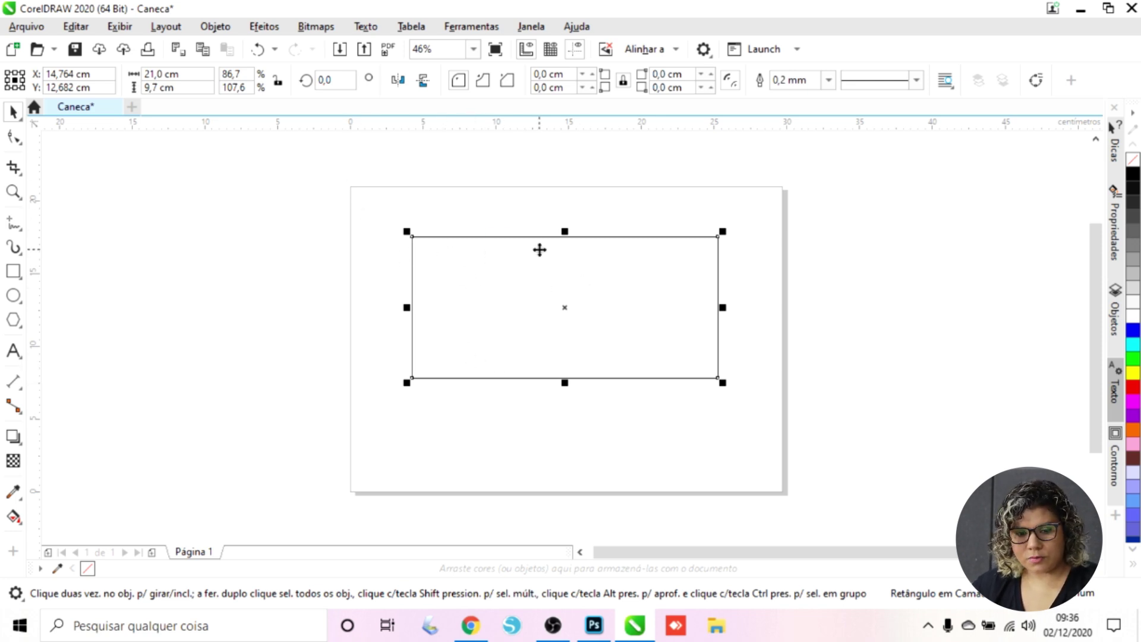
click(257, 50)
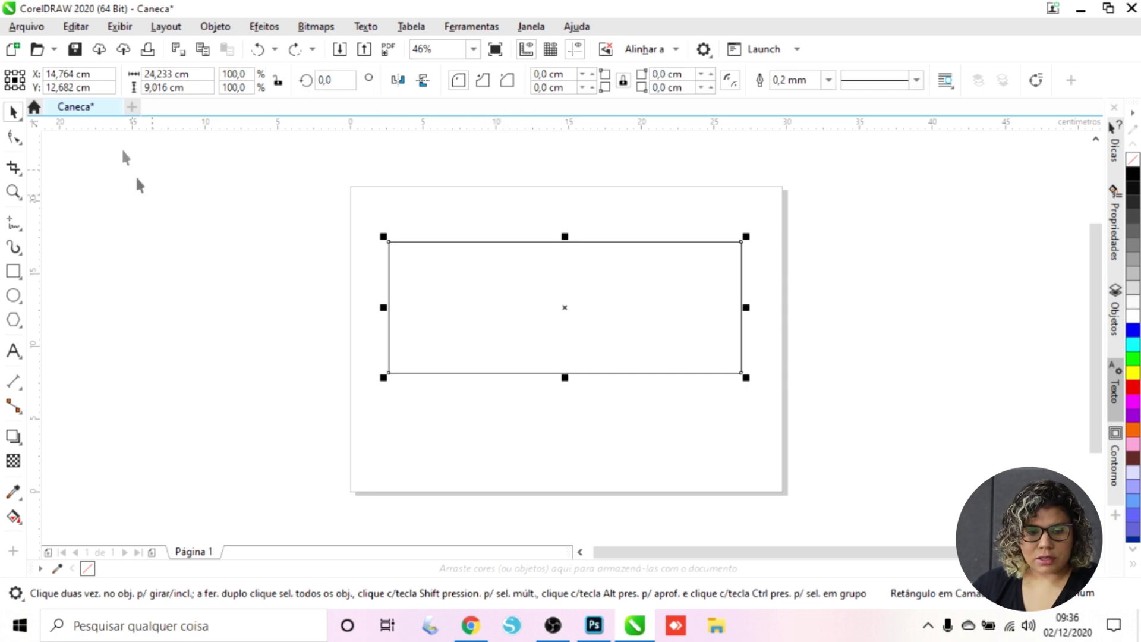
Set the rectangle's width to 21 cm and its height to 9,7 cm
click(192, 74)
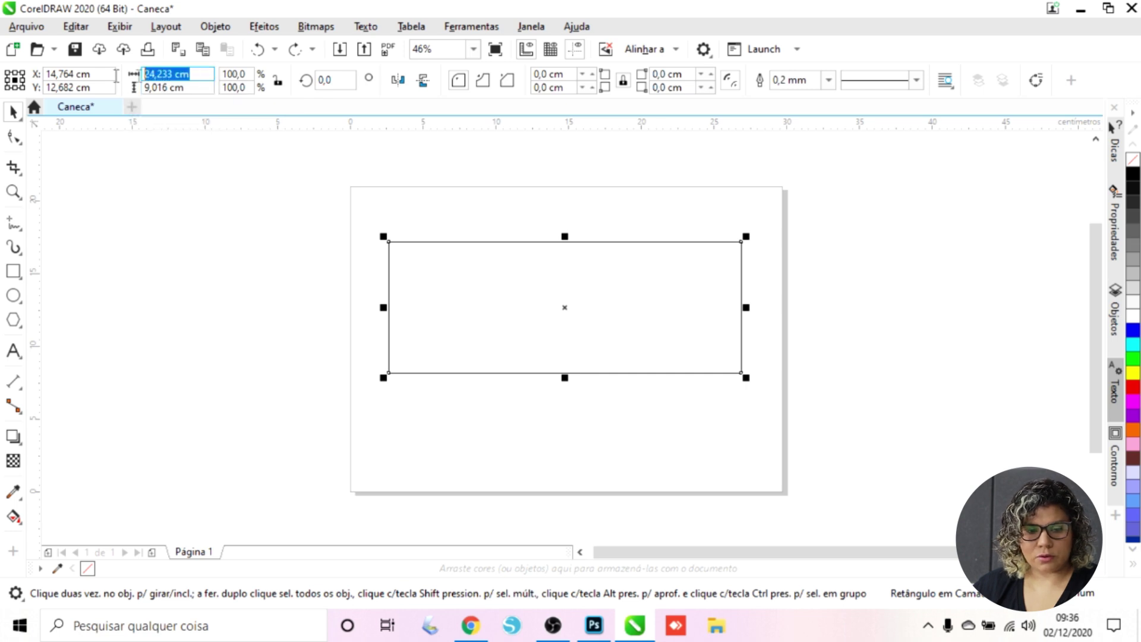
text(21)
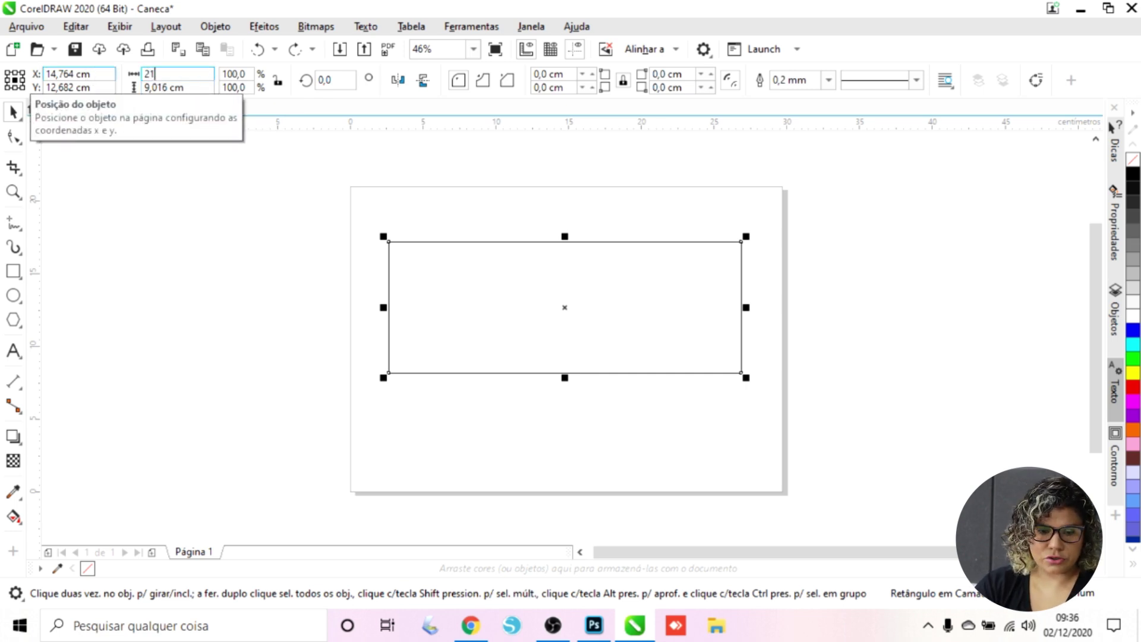
key(Tab)
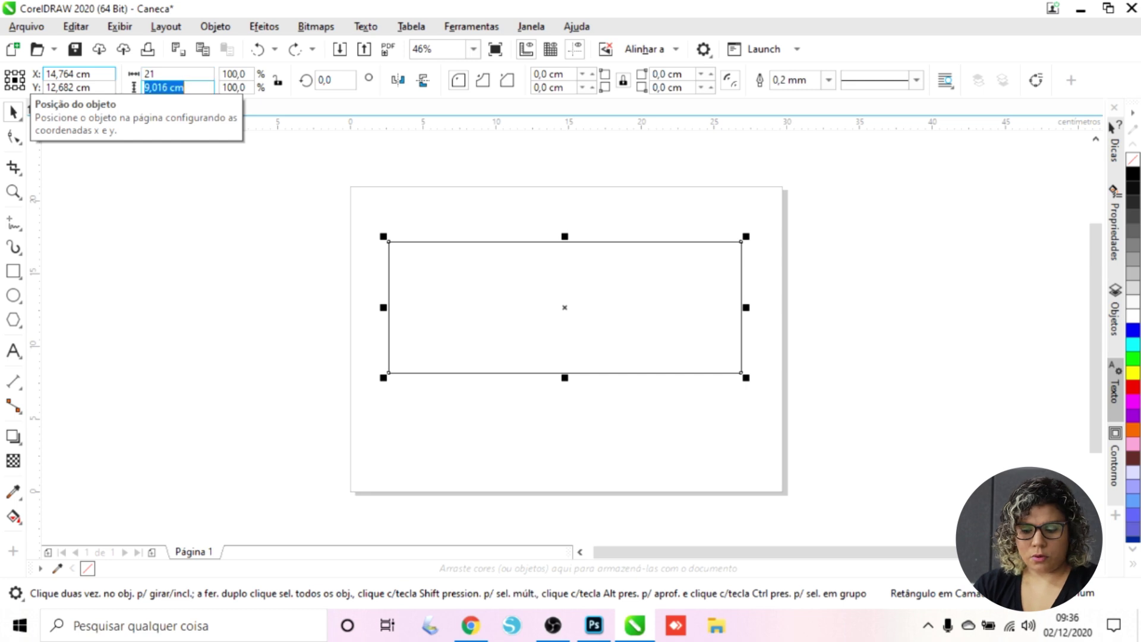
text(9,7)
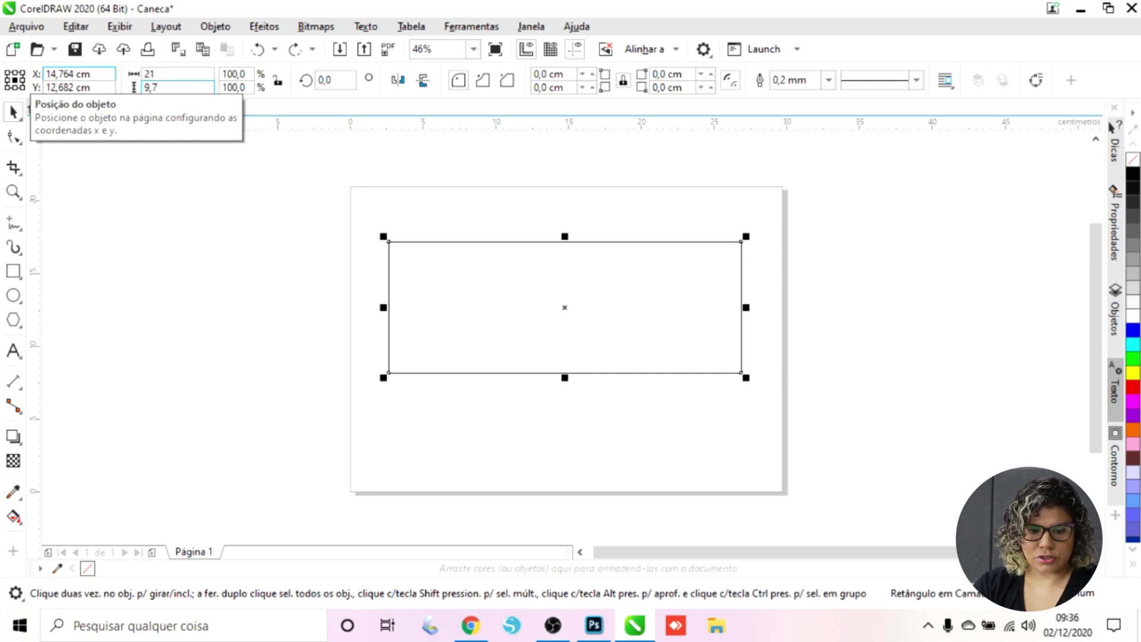
key(Return)
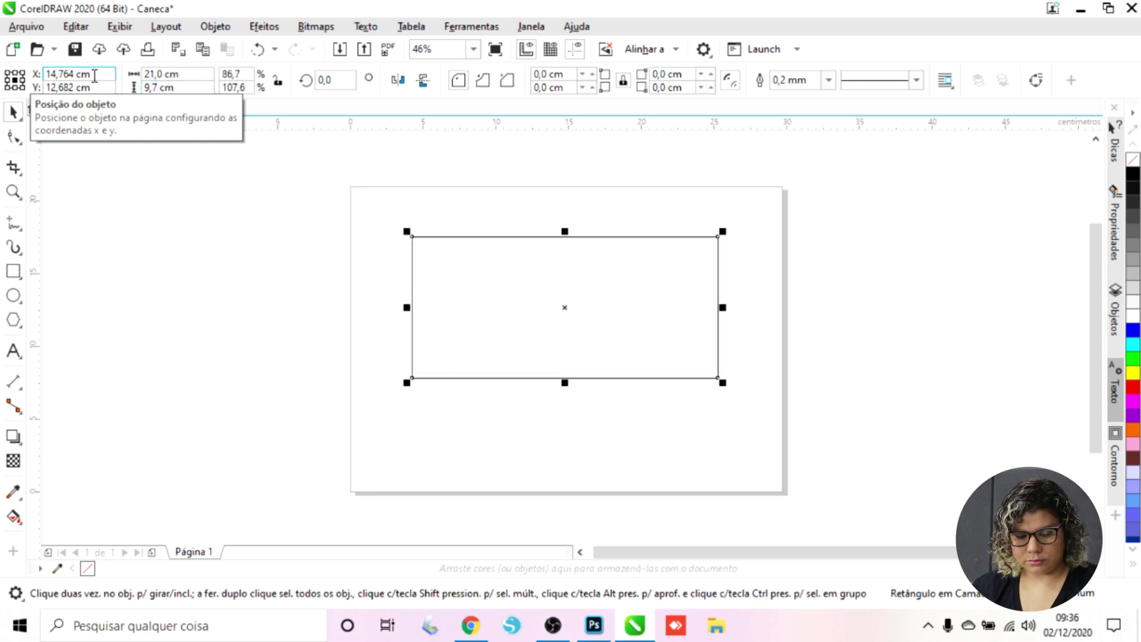
click(372, 185)
click(573, 322)
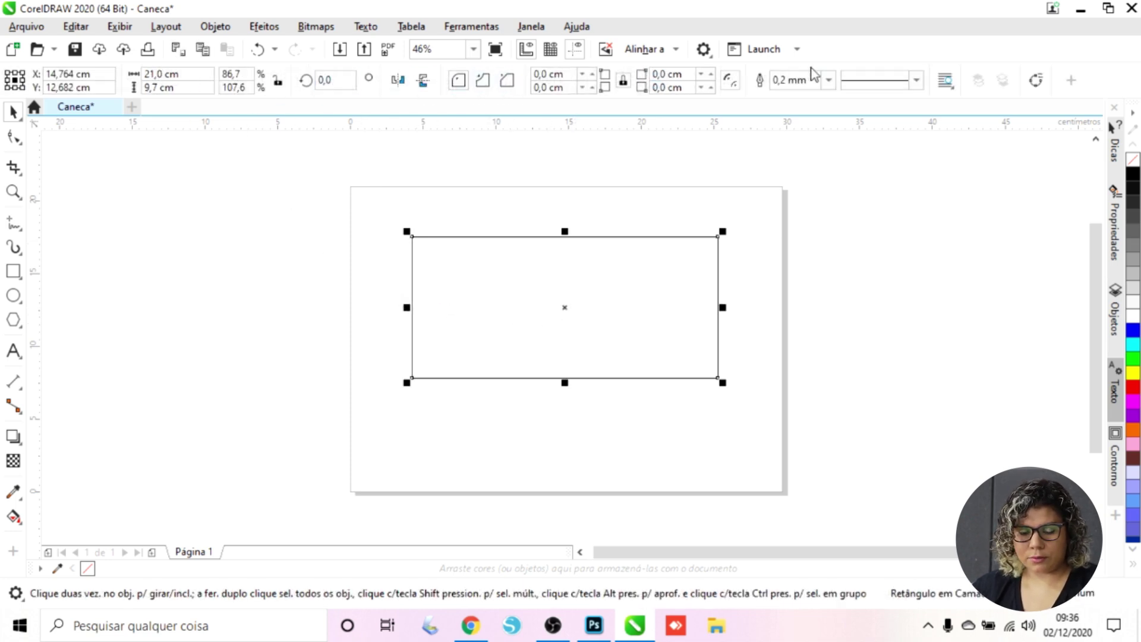
Try rotating the rectangle by 45 degrees, and undo the rotation
click(351, 82)
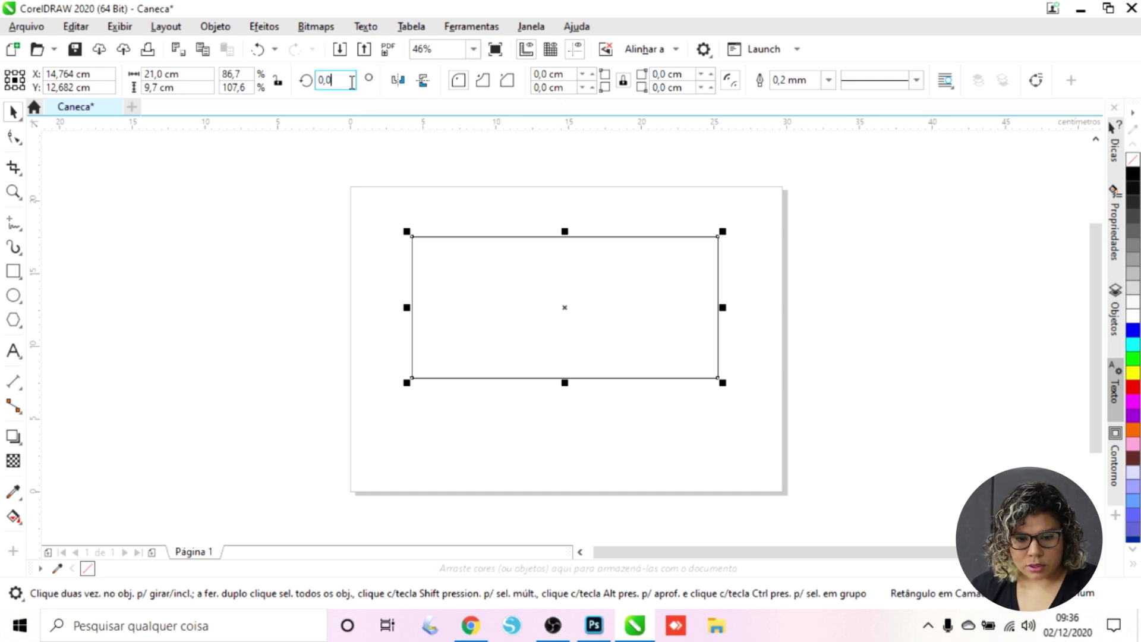
drag(351, 82, 307, 87)
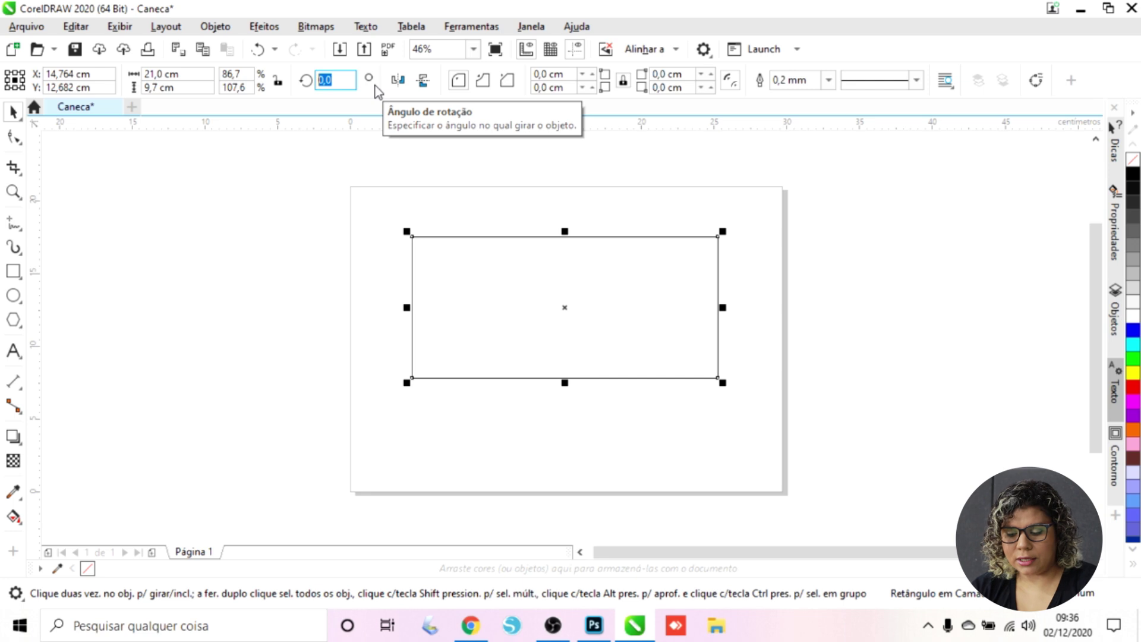
text(45)
key(Return)
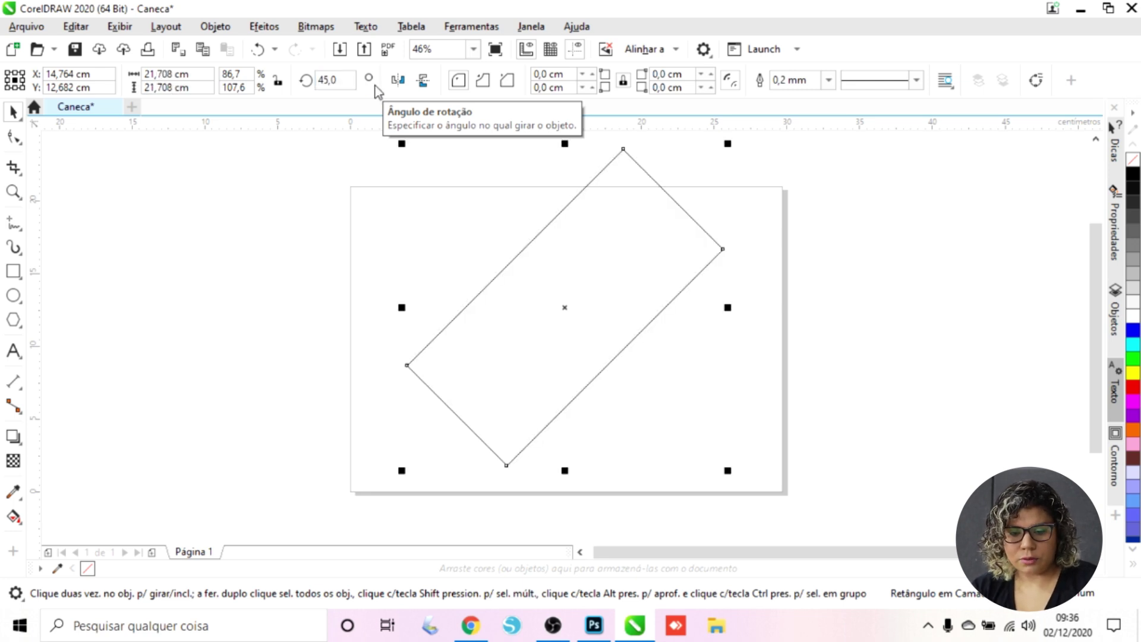
key(ctrl+z)
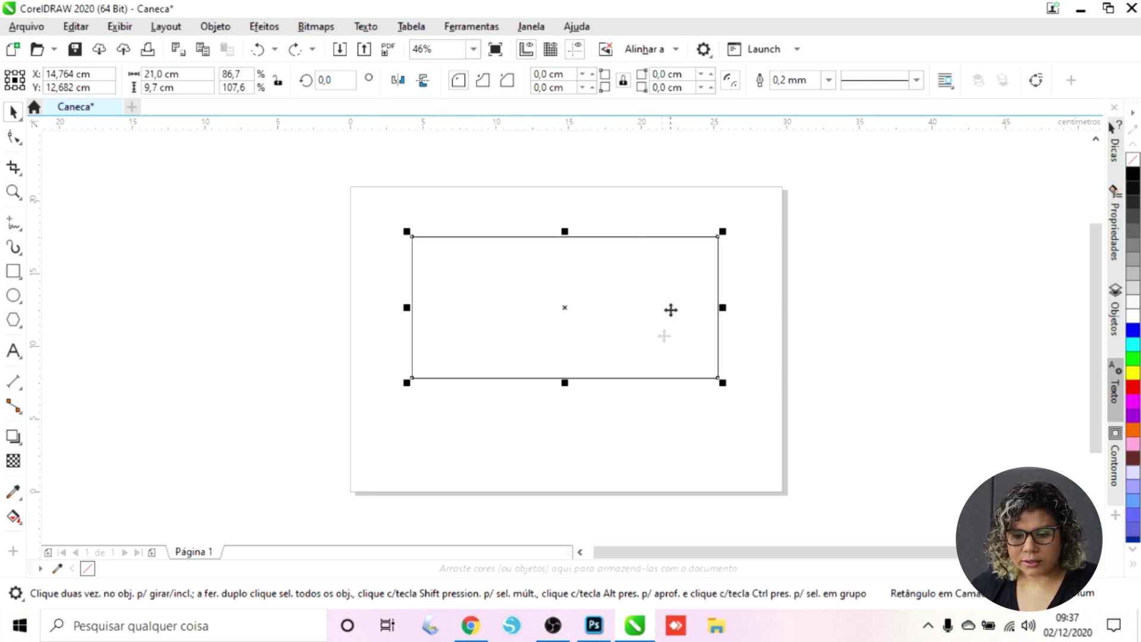
Mirror the rectangle vertically and horizontally
click(423, 81)
click(399, 81)
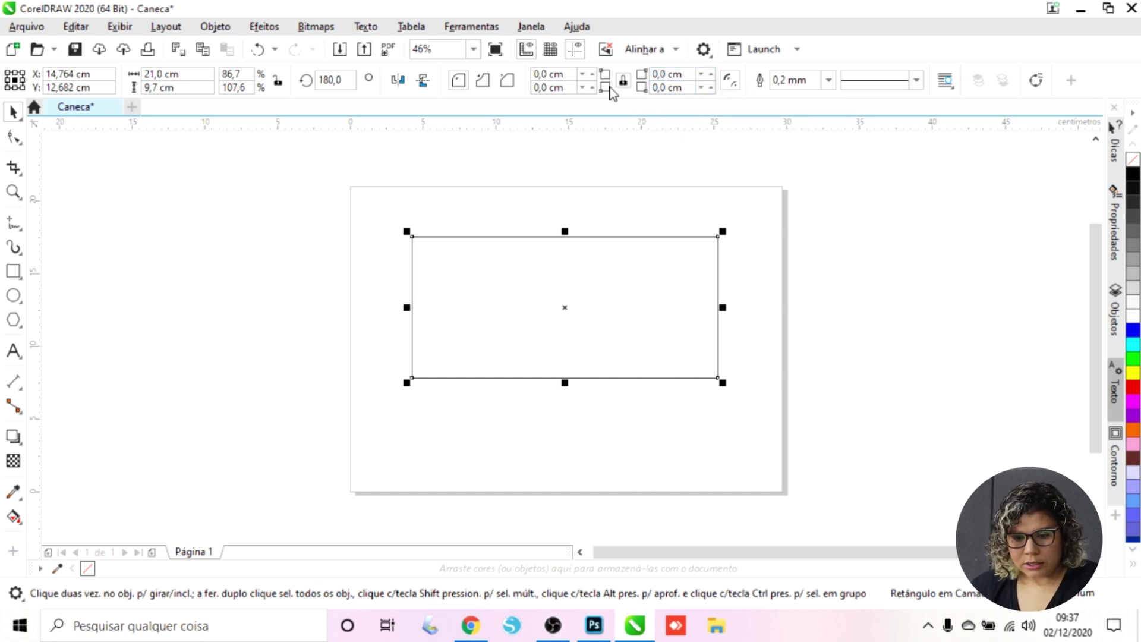
Round all four corners of the rectangle with a radius of 0,16 cm
click(559, 74)
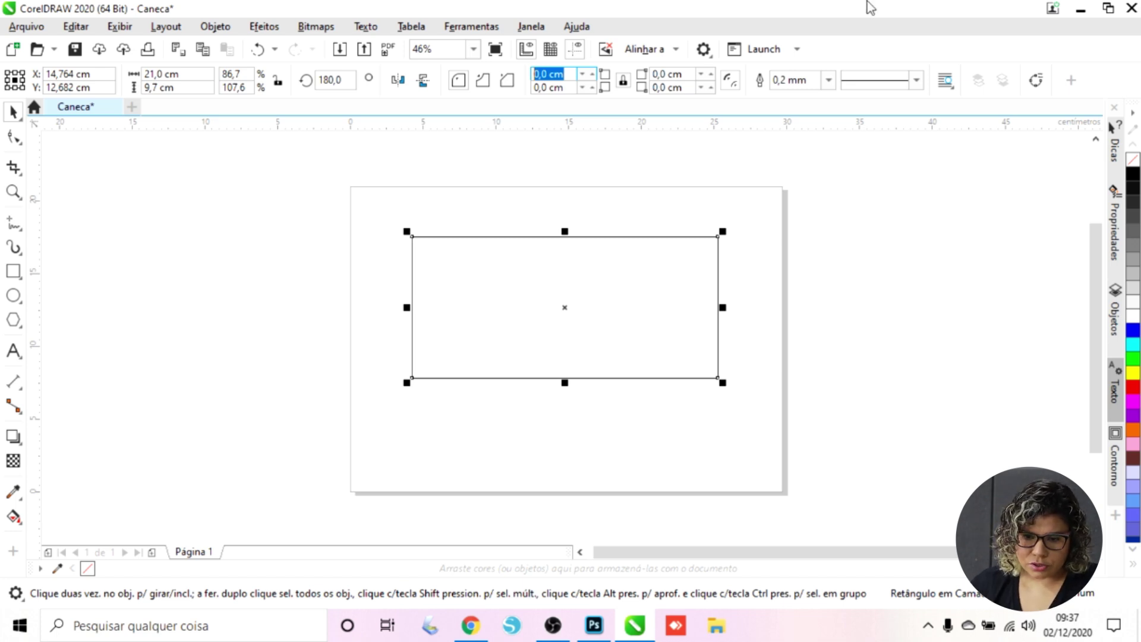
click(593, 72)
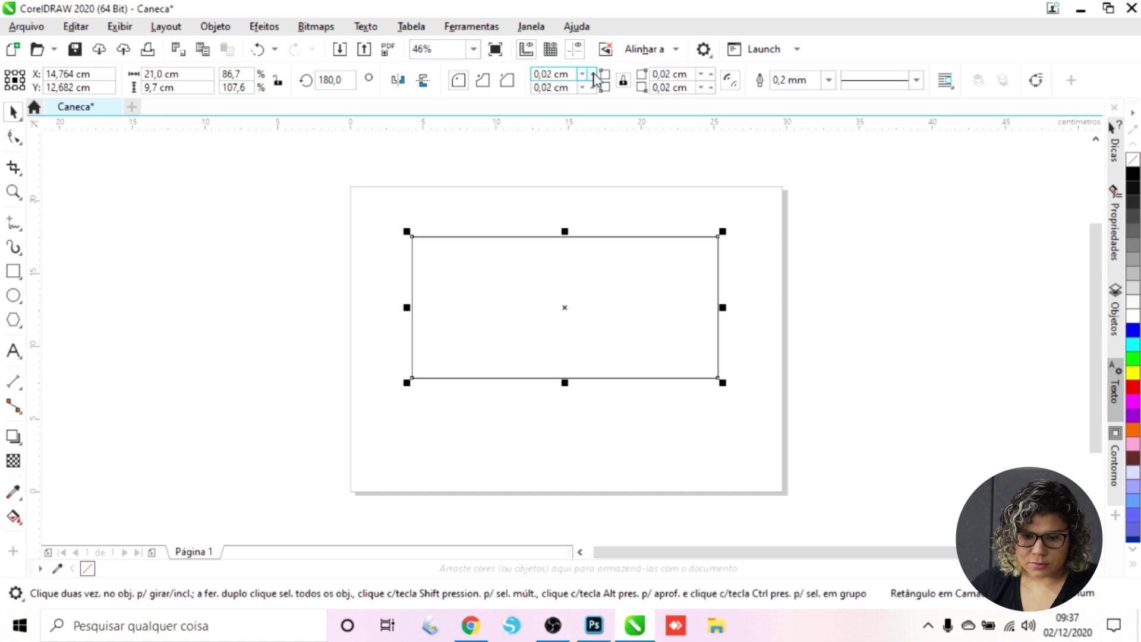
click(593, 73)
click(593, 72)
click(593, 73)
click(594, 72)
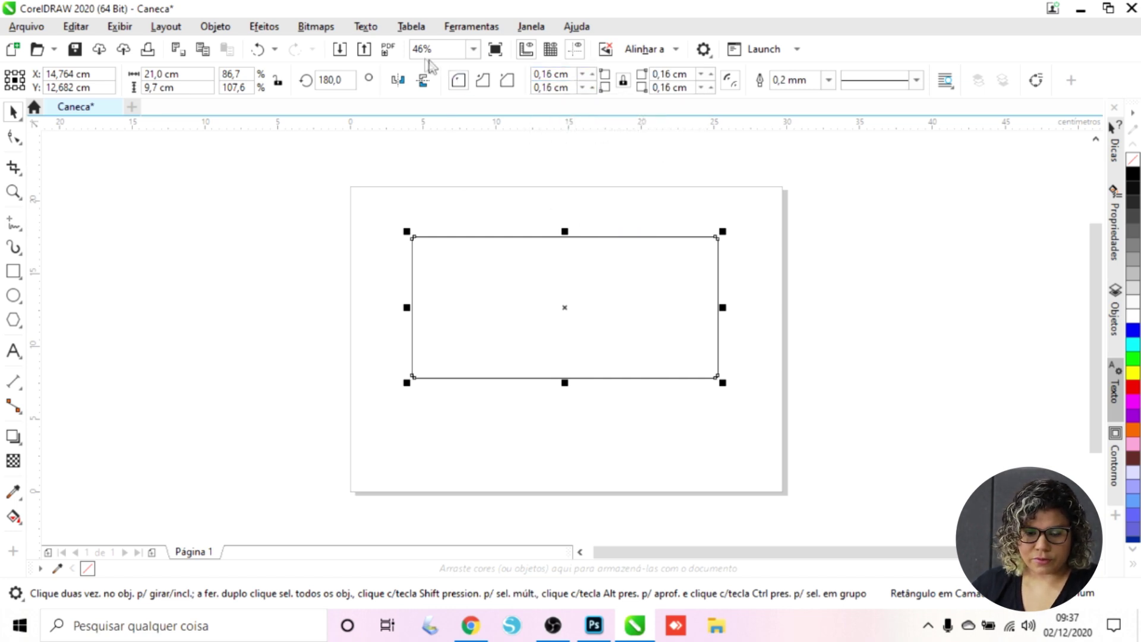
Increase the radius of all four rounded rectangle corners to 0,36 cm
click(473, 49)
click(449, 167)
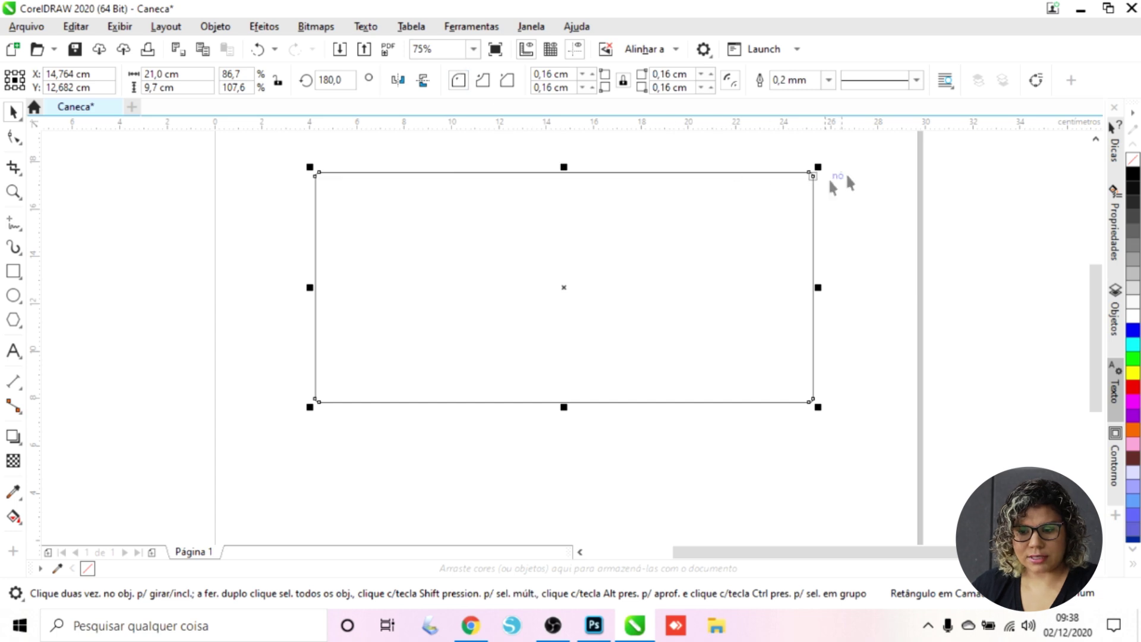
click(592, 74)
click(592, 74)
click(593, 73)
click(593, 74)
click(593, 73)
click(592, 74)
click(593, 73)
click(593, 74)
click(592, 74)
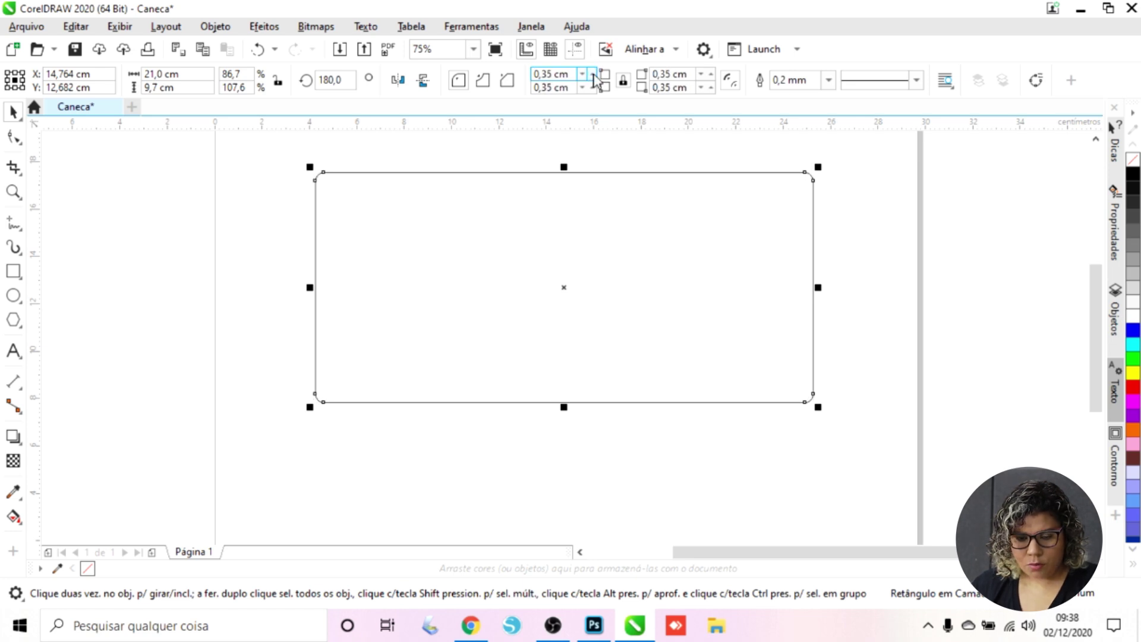
click(624, 85)
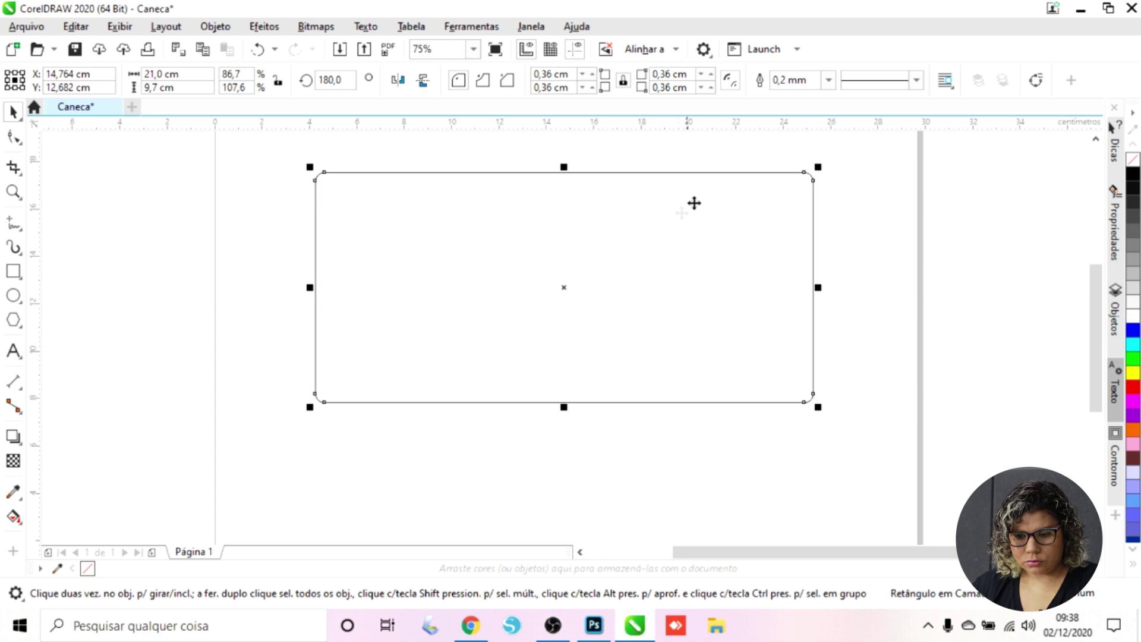
Raise the rectangle's corner radius to 0,43 cm on all four corners
click(593, 73)
click(593, 73)
click(594, 73)
click(594, 74)
click(593, 73)
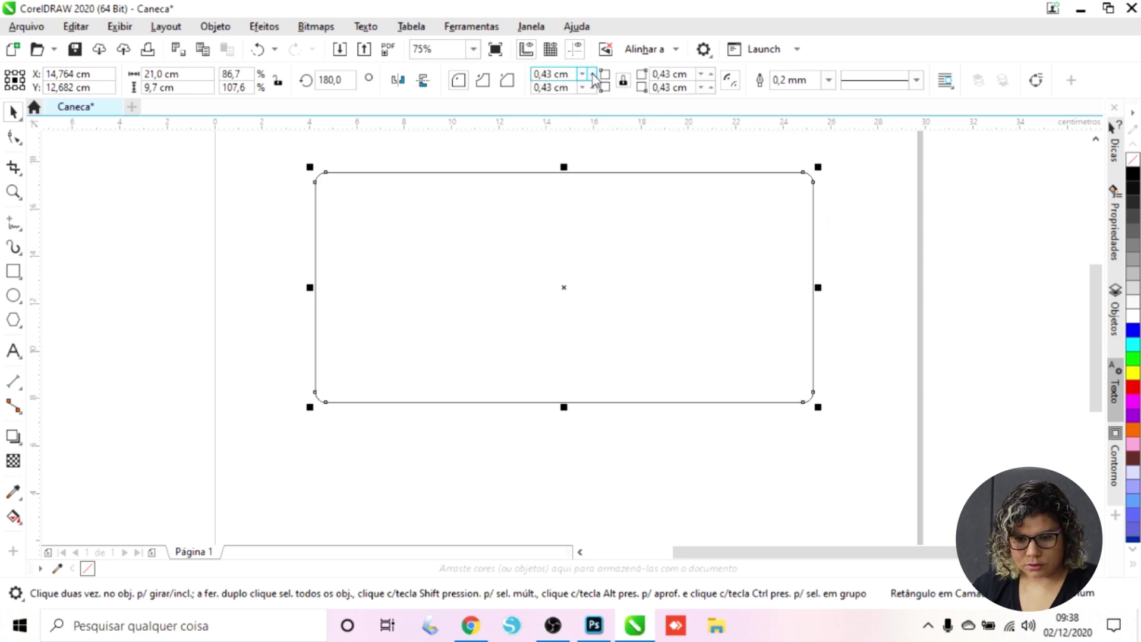
click(593, 74)
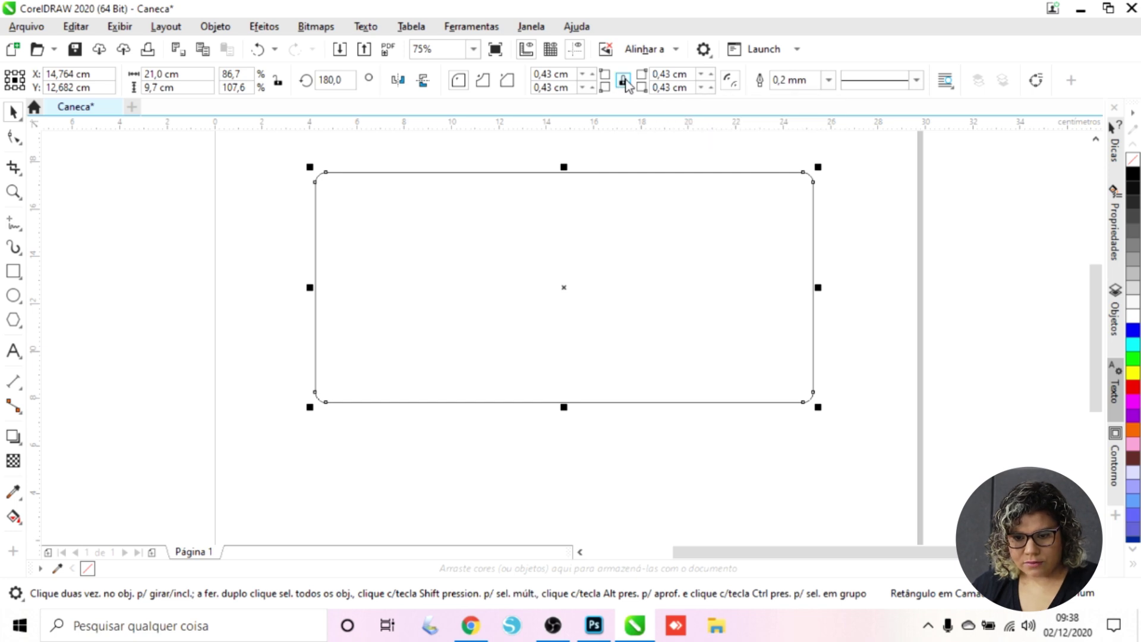
Unlink the rectangle's corner radii, set only the lower-left corner's radius to 0 cm, and deselect the rectangle
click(572, 74)
click(570, 88)
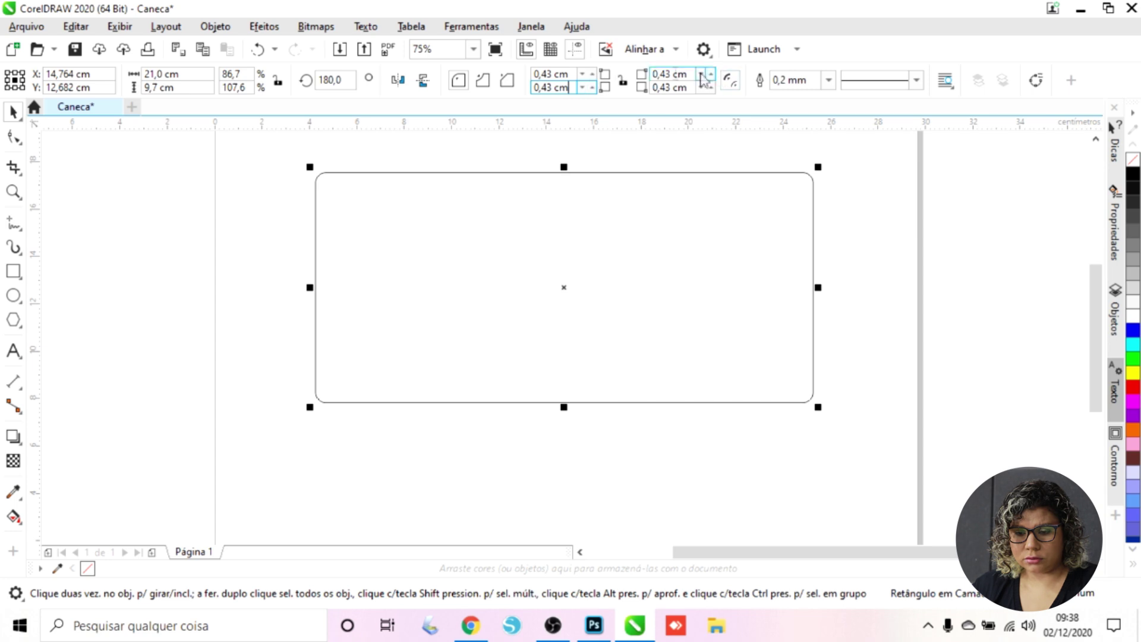
double_click(569, 87)
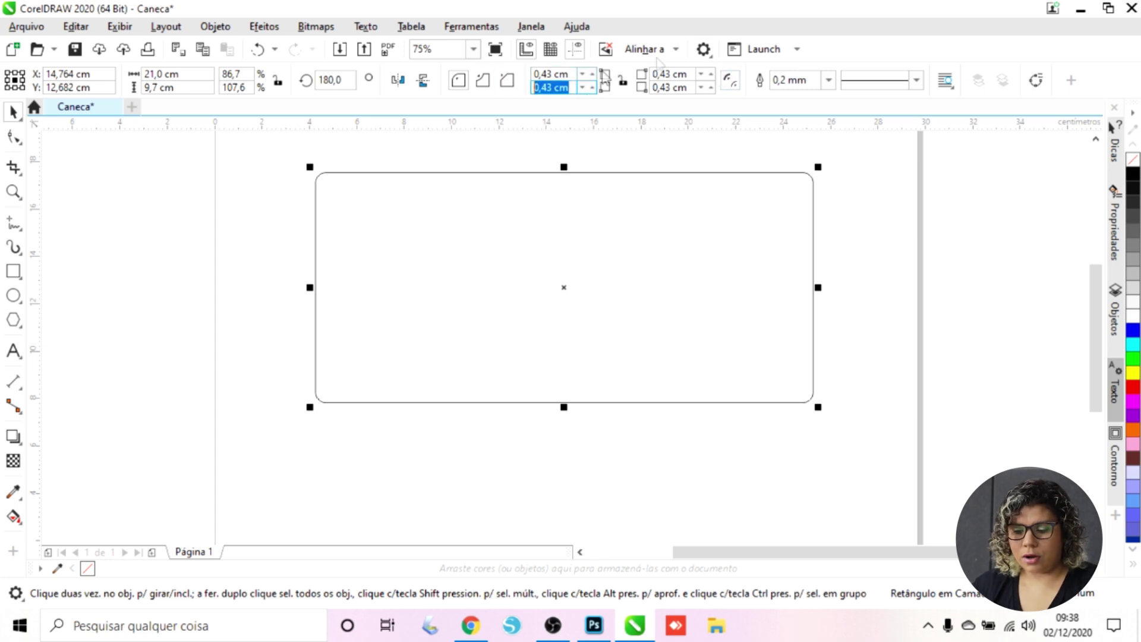
text(0)
key(Return)
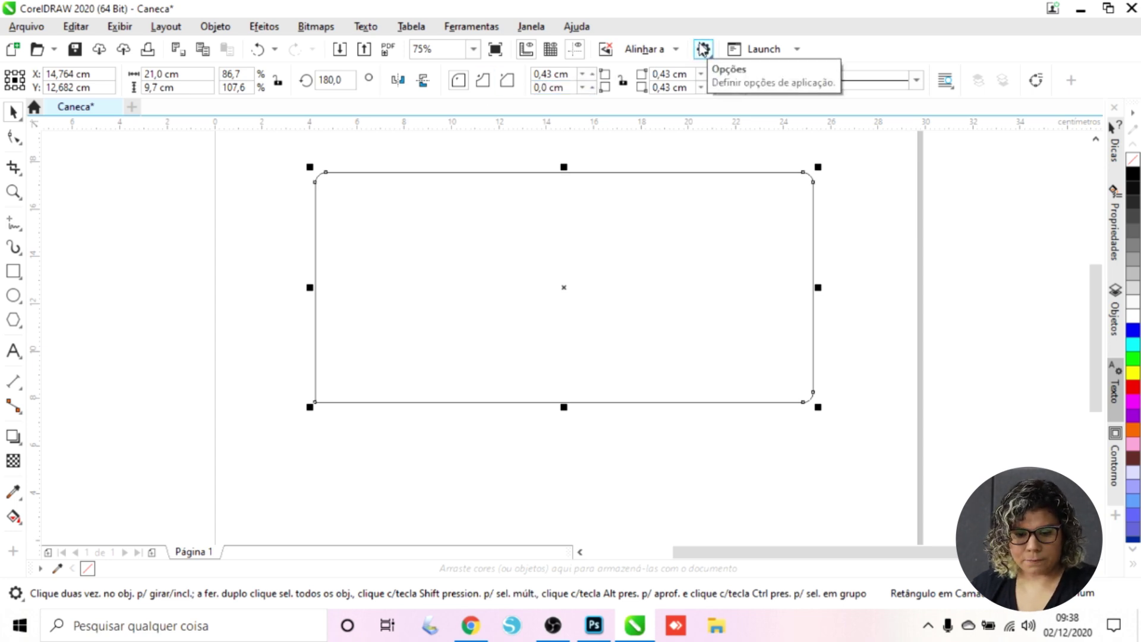
click(586, 331)
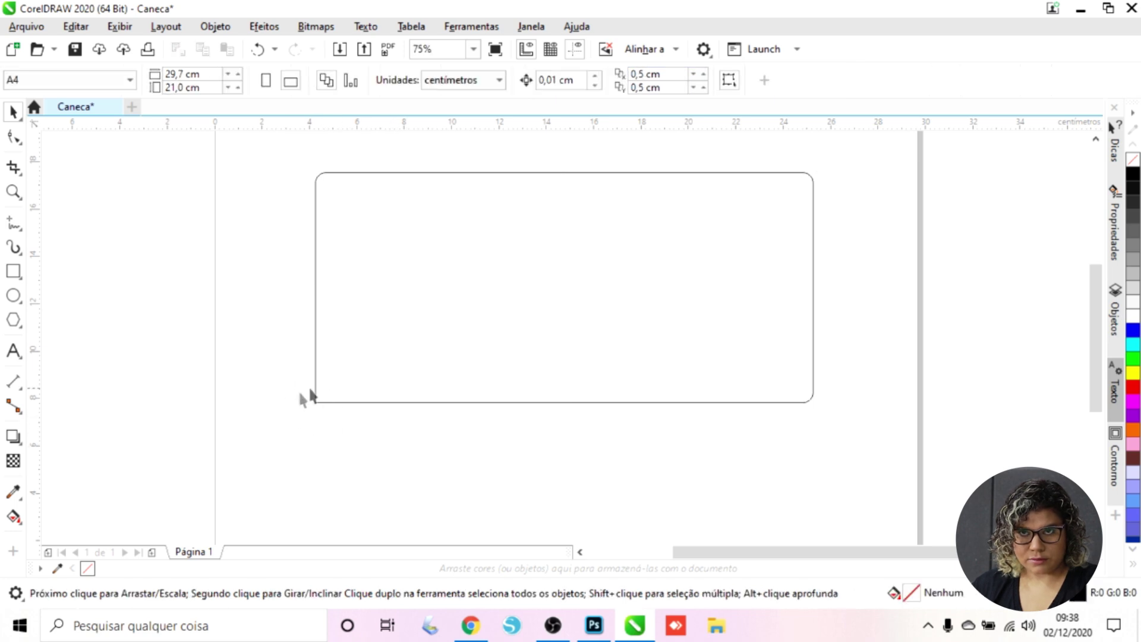
Apply scalloped corners to the rectangle, and switch the corner style to chamfered
click(527, 230)
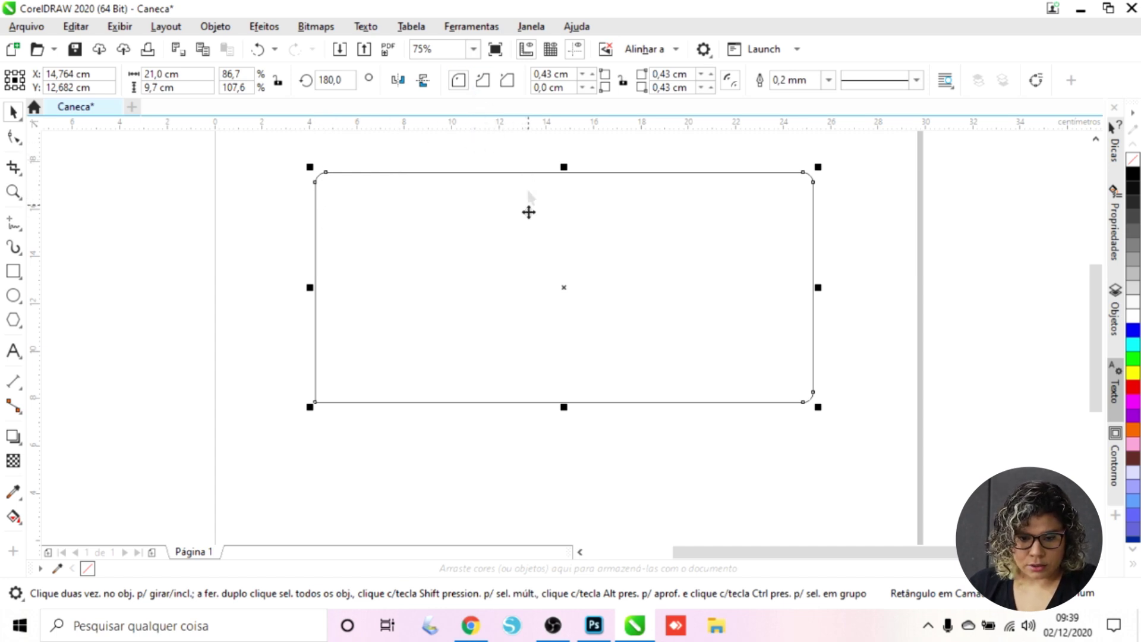
click(484, 83)
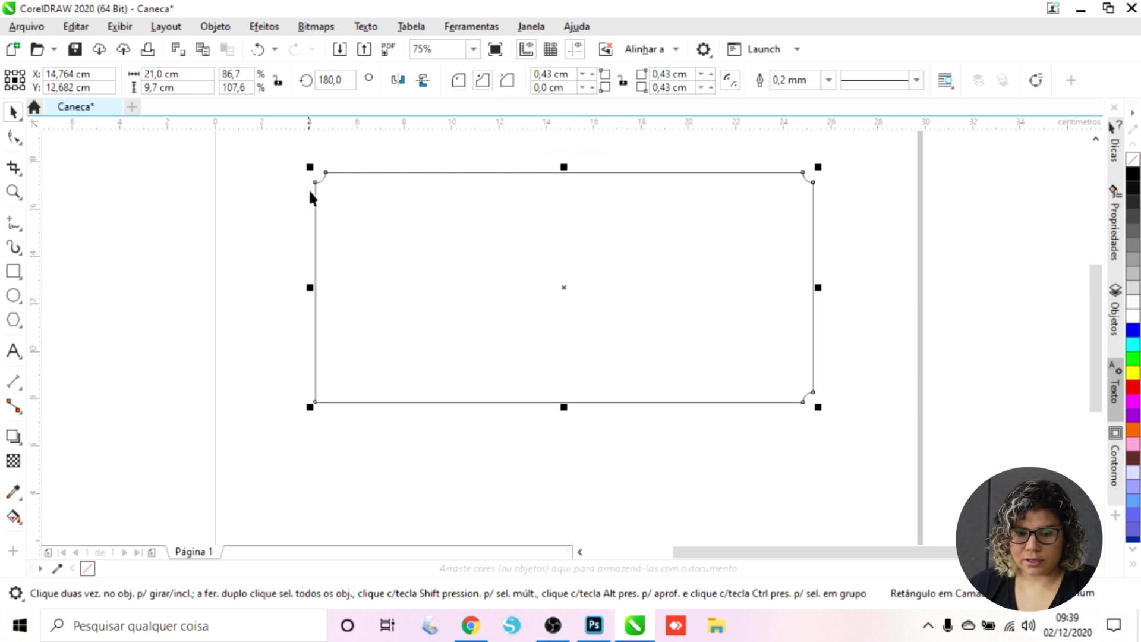
click(511, 84)
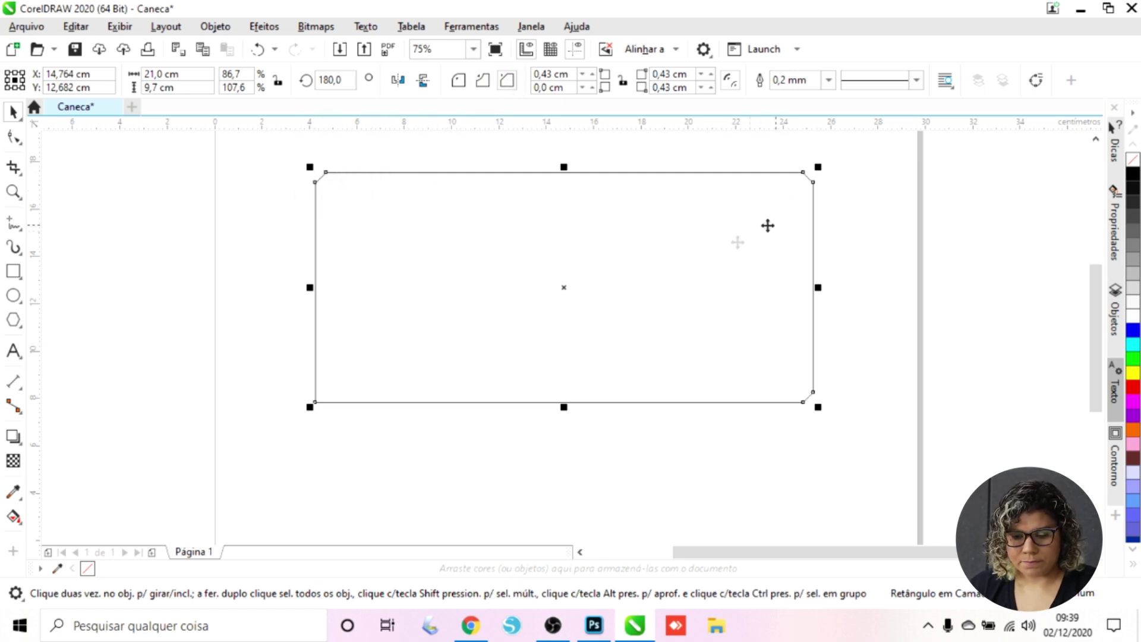
Set the radius of the three remaining chamfered corners to 0 cm so the rectangle has square corners, and deselect it
click(549, 73)
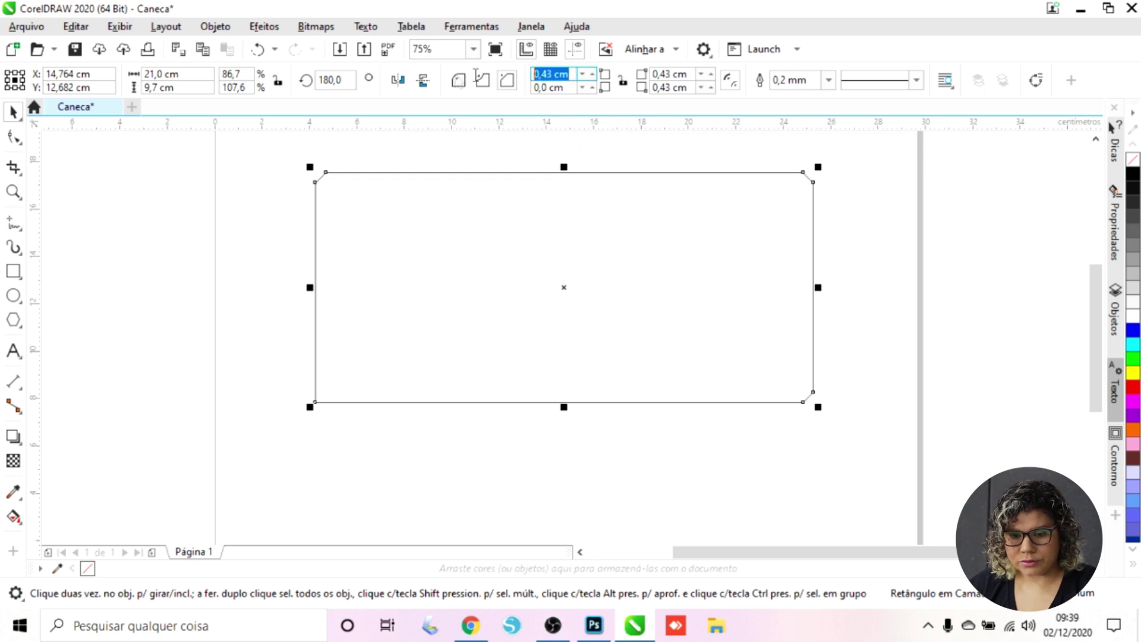
text(0)
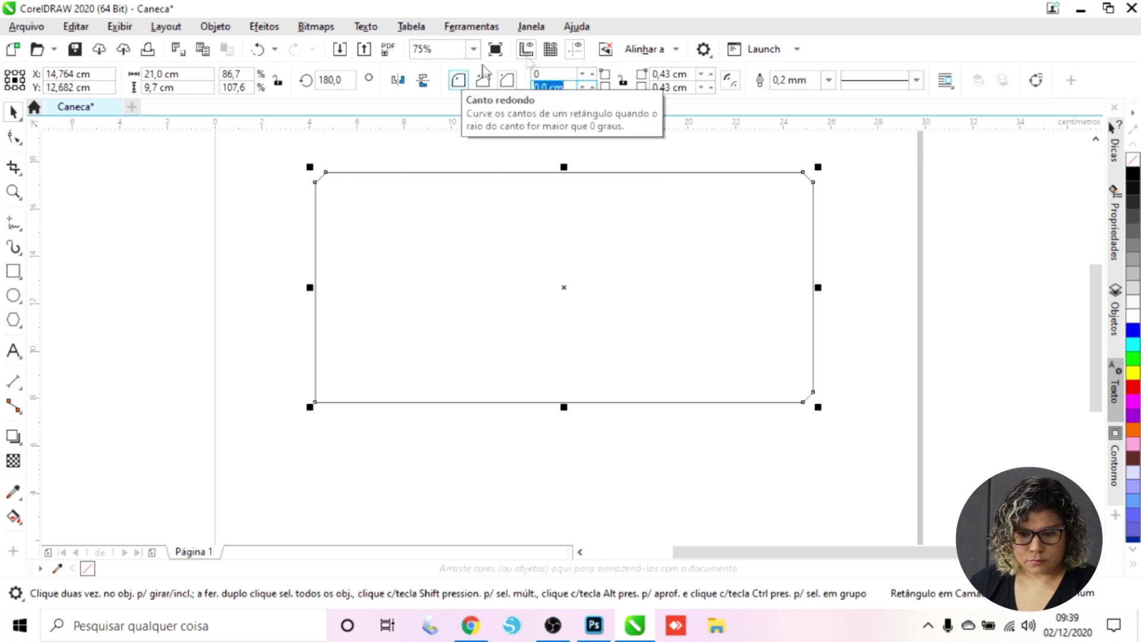
key(Return)
drag(690, 74, 636, 87)
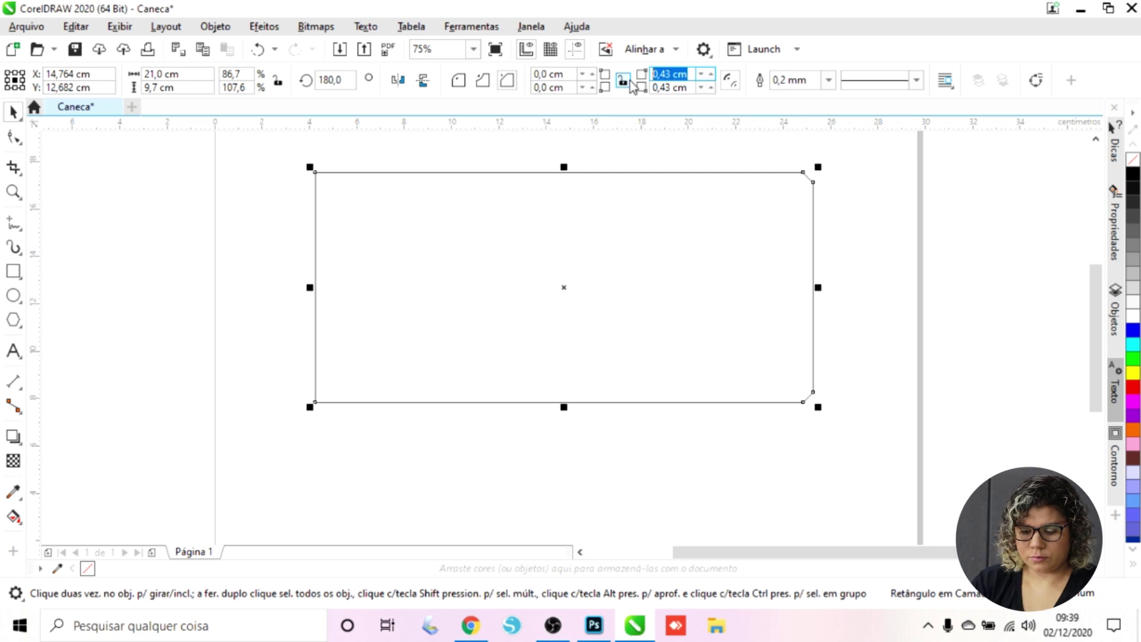
text(0)
double_click(690, 88)
text(0)
key(Return)
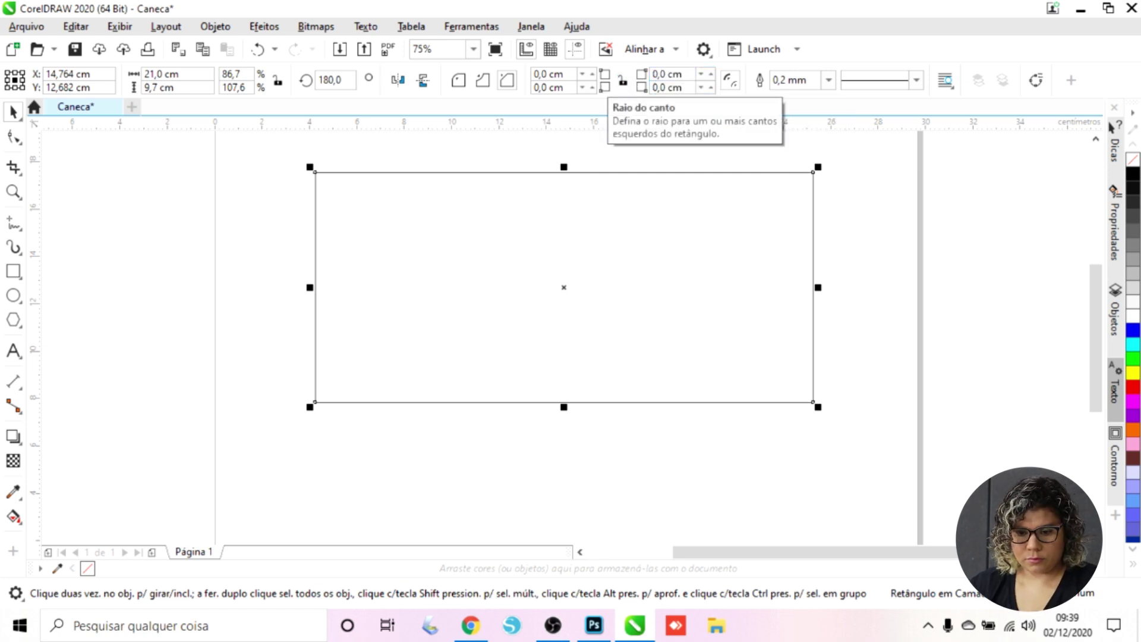
click(863, 215)
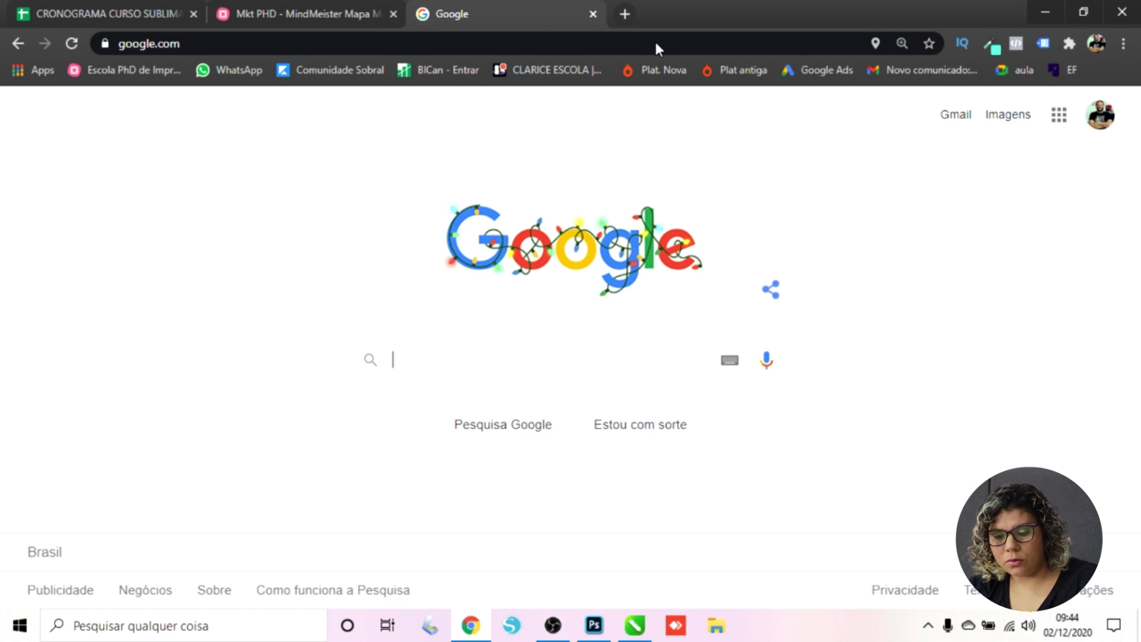
Search Google for "astronauta"
text(a)
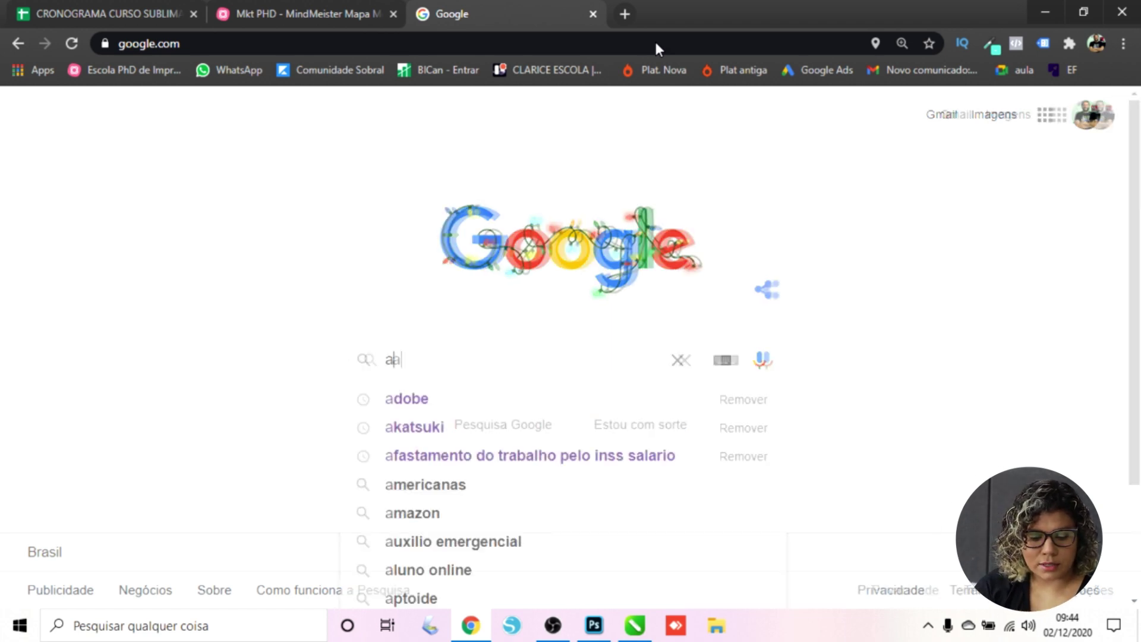
text(strona)
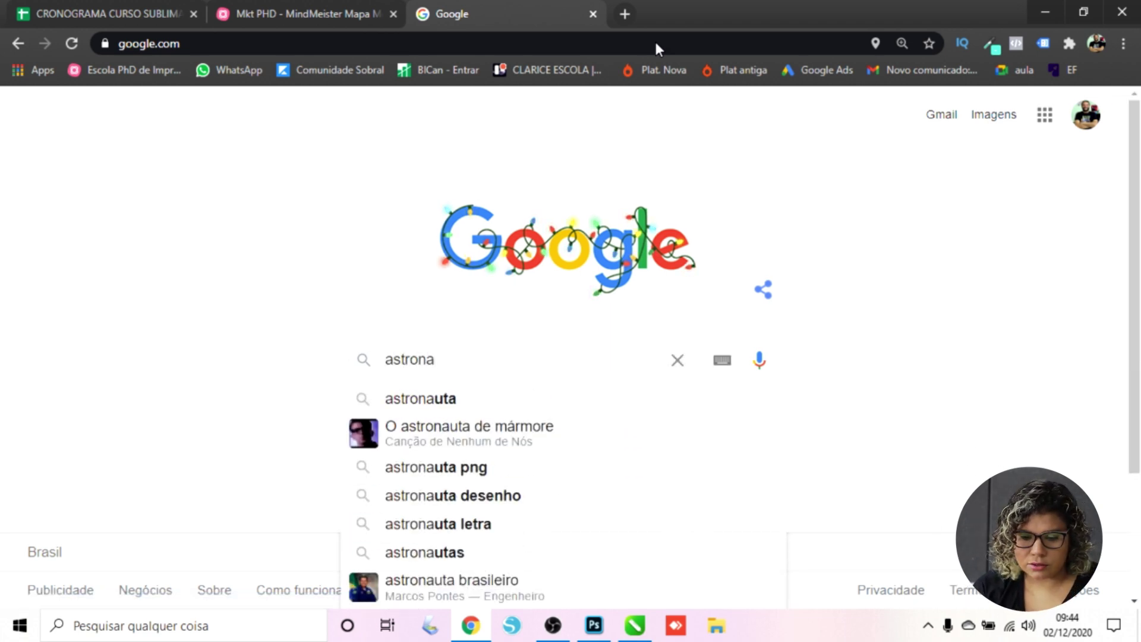
text(uta)
key(Return)
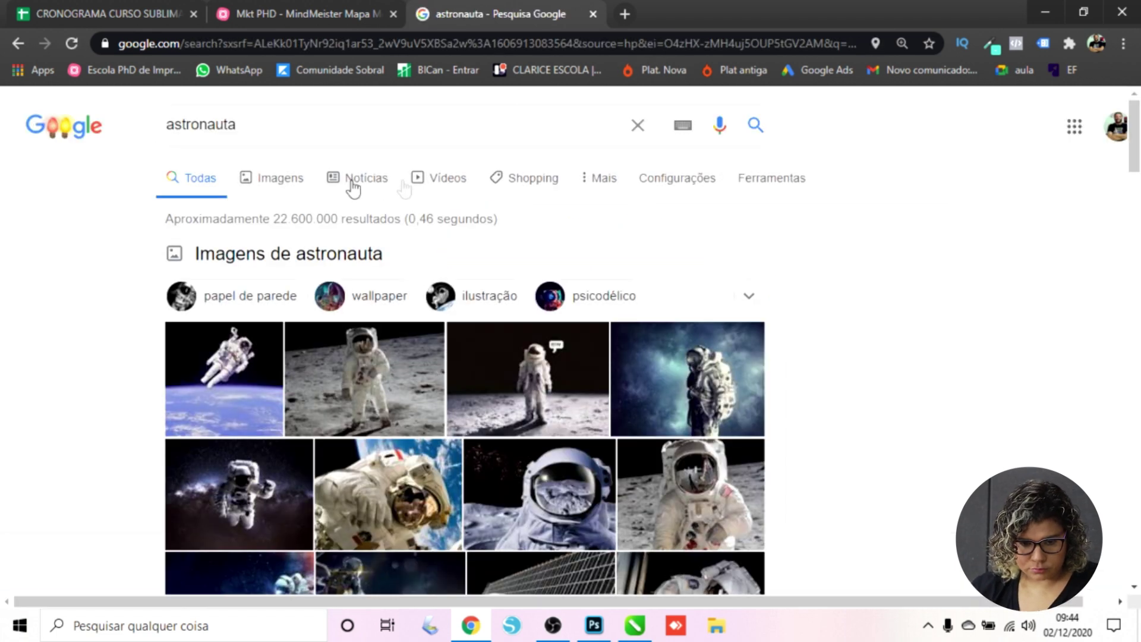
Refine the search to "astronauta png" and show only the image results
click(267, 126)
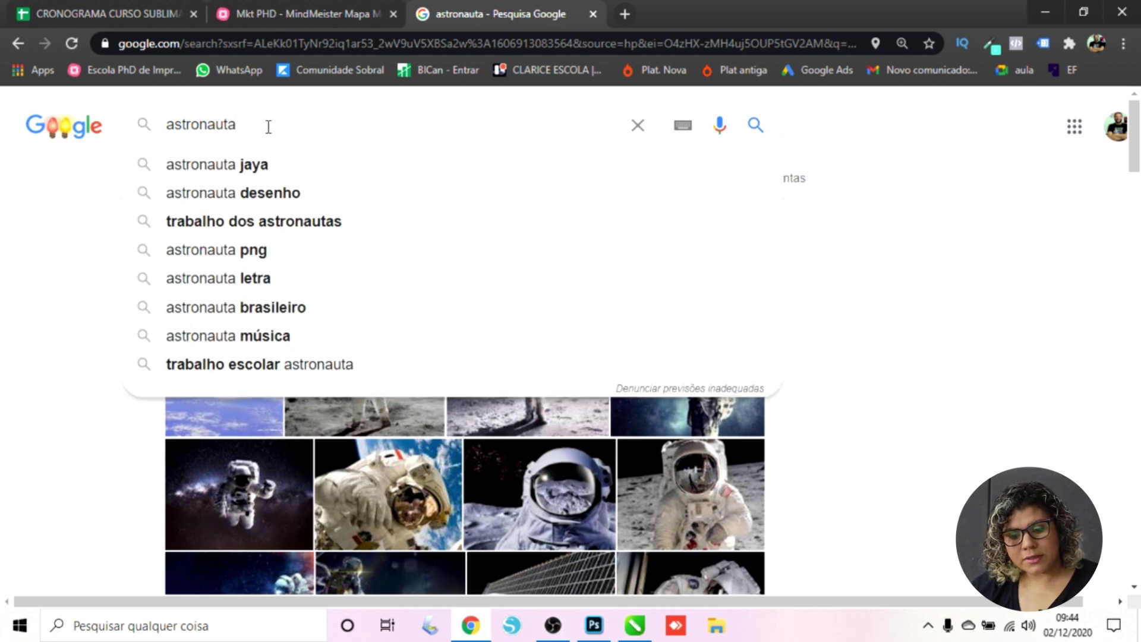
scroll(404, 297, down, 3)
scroll(405, 298, up, 3)
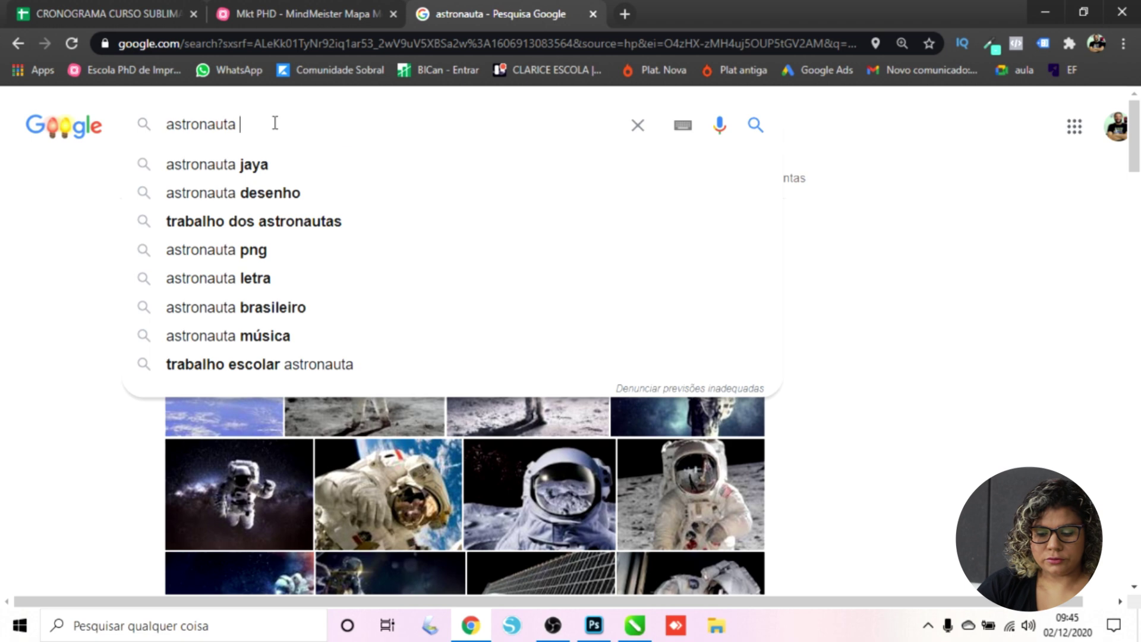
text(png)
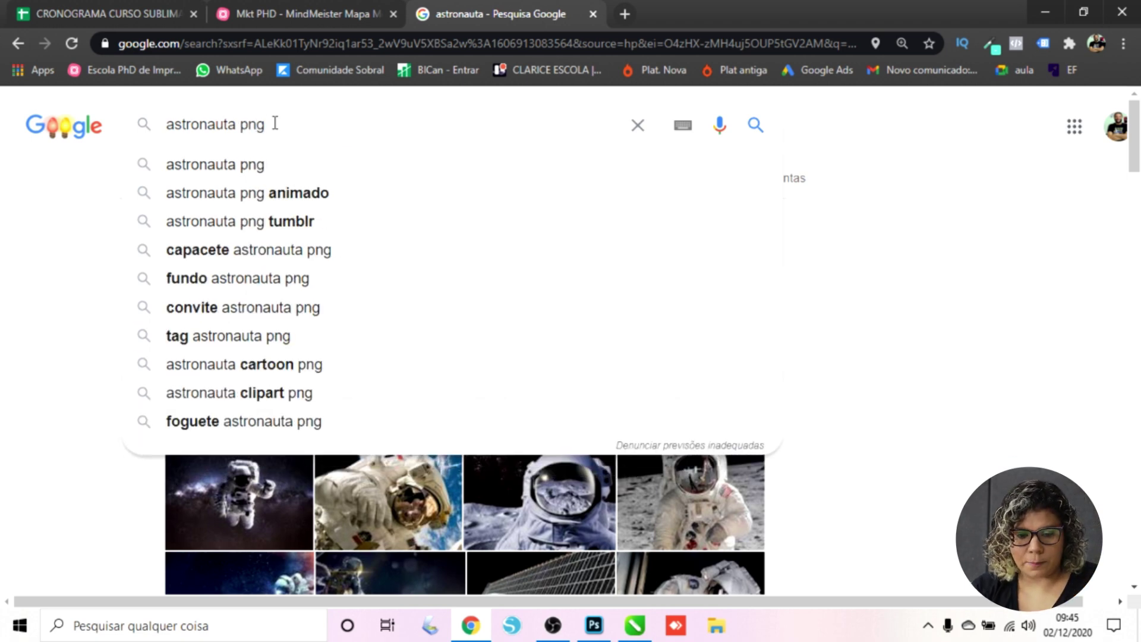
key(Return)
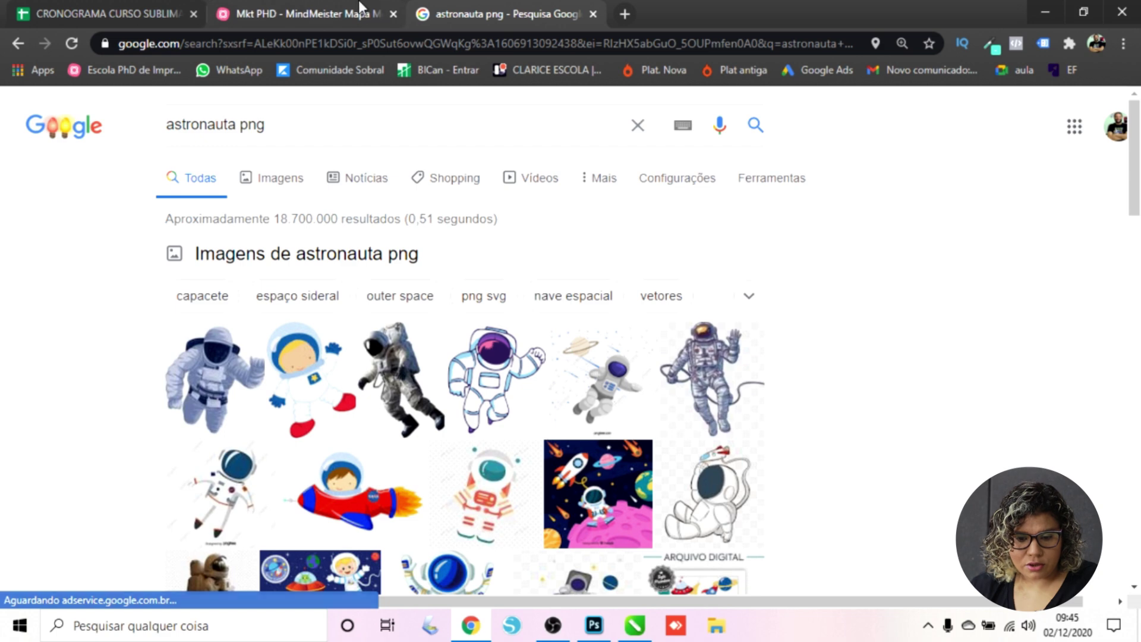
click(284, 180)
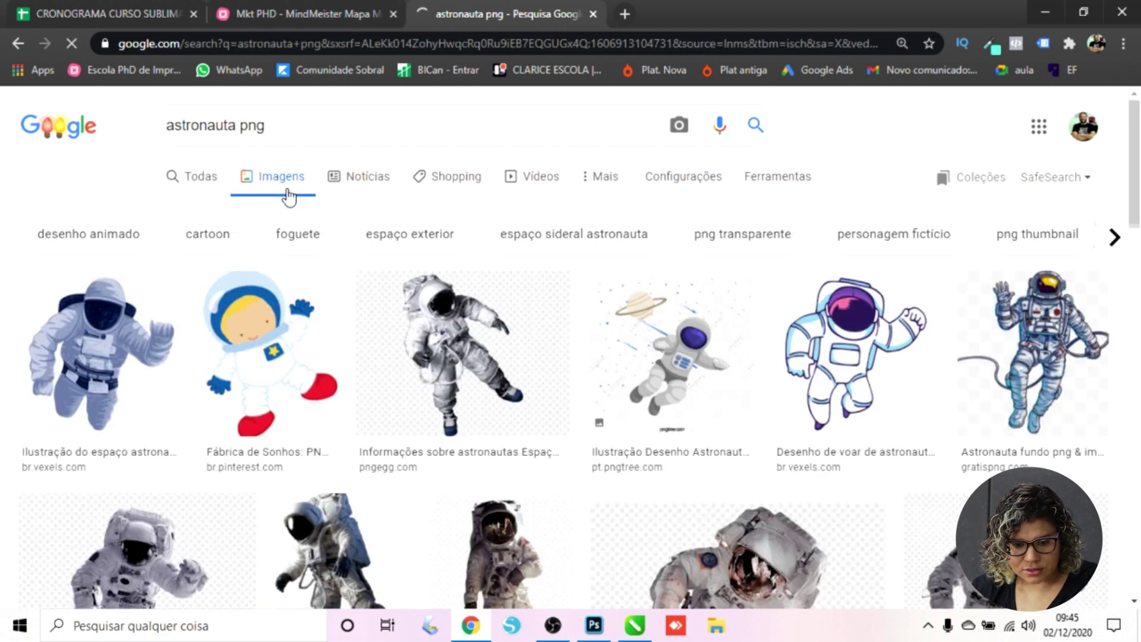
Preview the blue illustrated astronaut from Vexels and look through the astronaut PNG results for a suitable image
scroll(307, 232, down, 2)
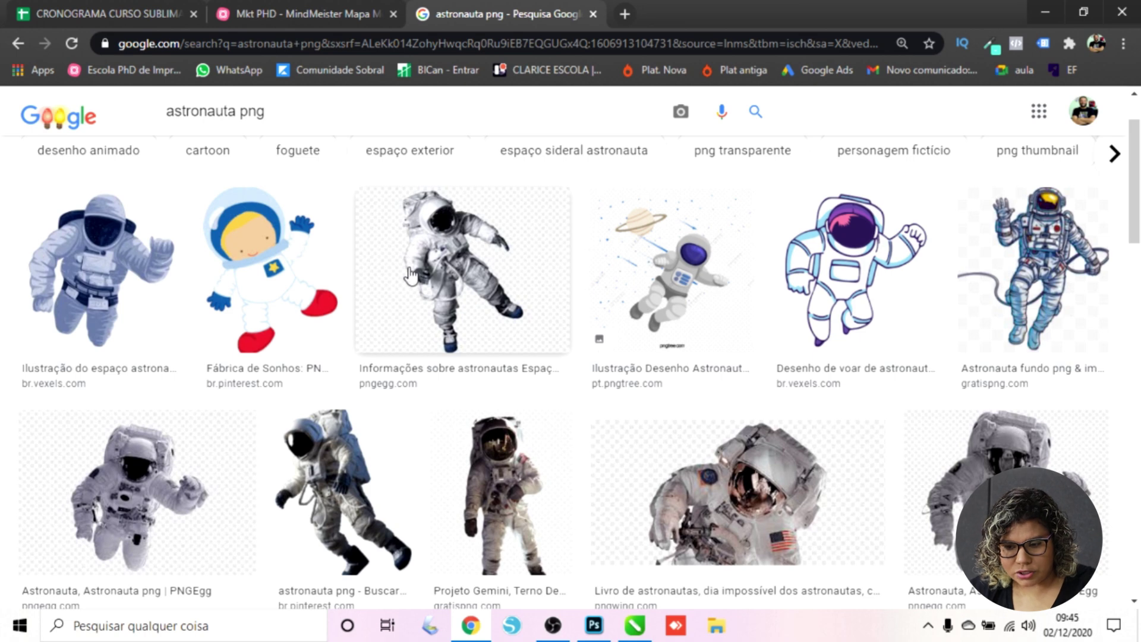
click(70, 277)
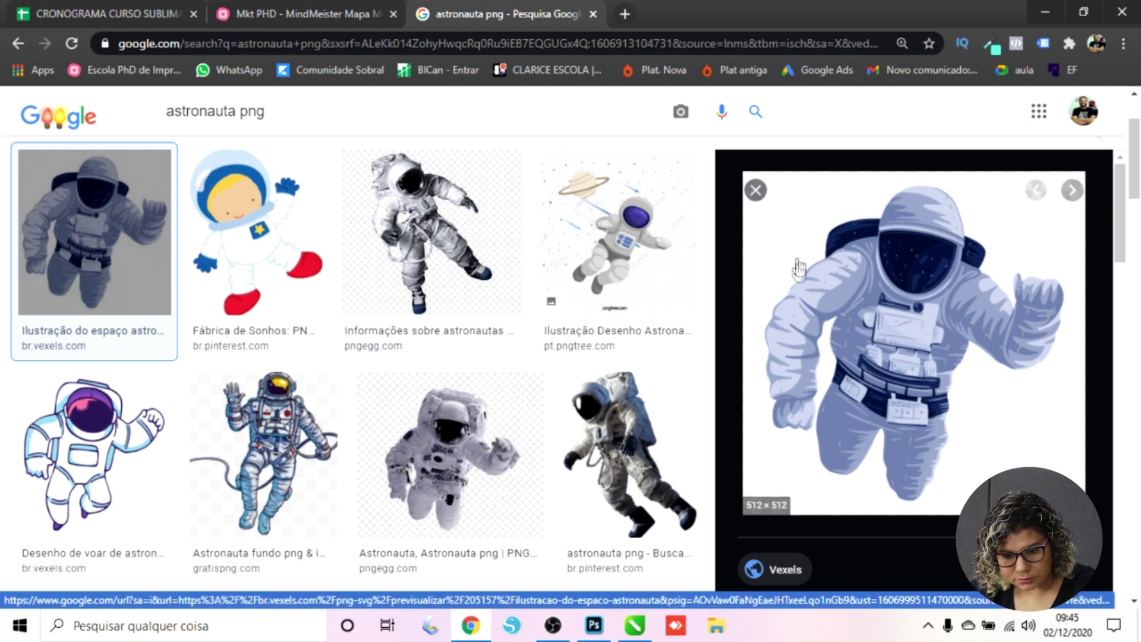
scroll(799, 273, down, 2)
scroll(556, 318, down, 4)
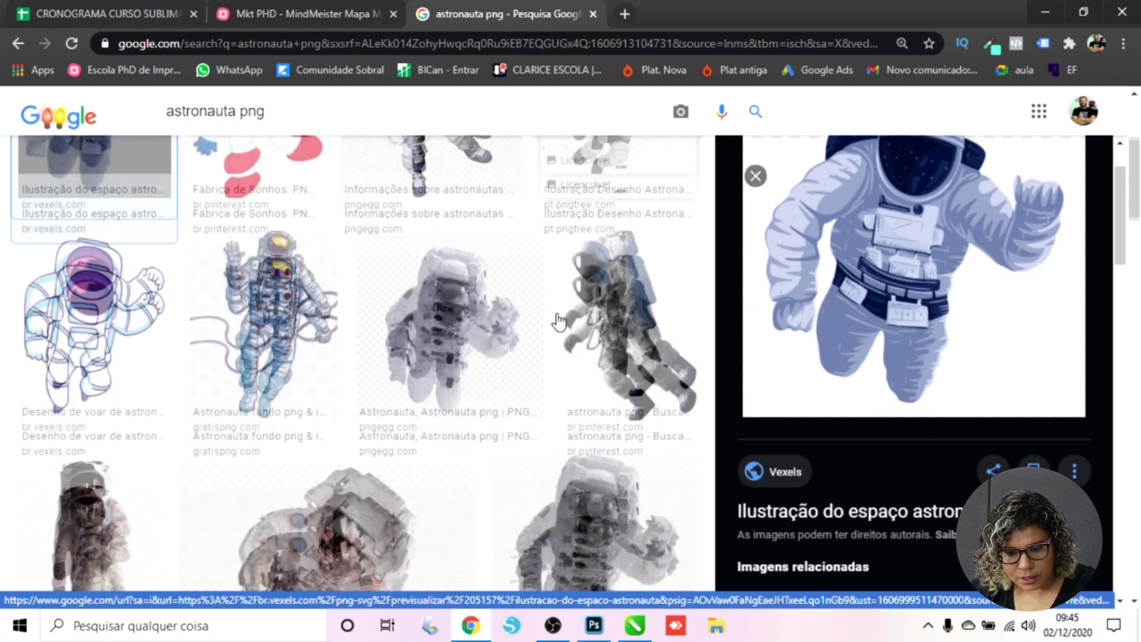
scroll(559, 321, down, 4)
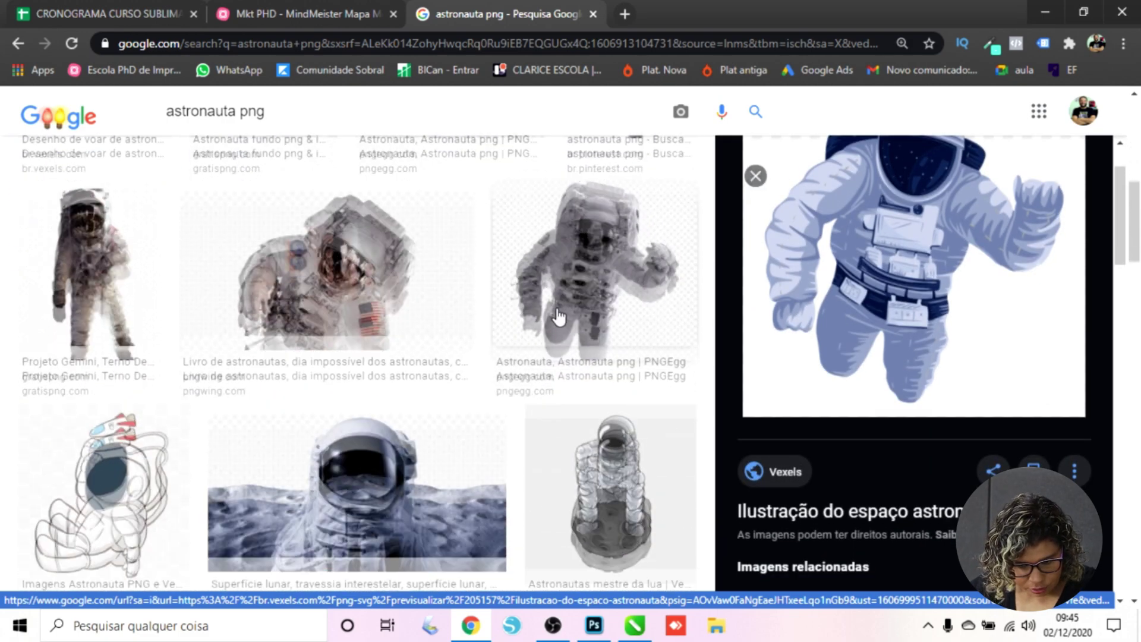
scroll(559, 318, down, 5)
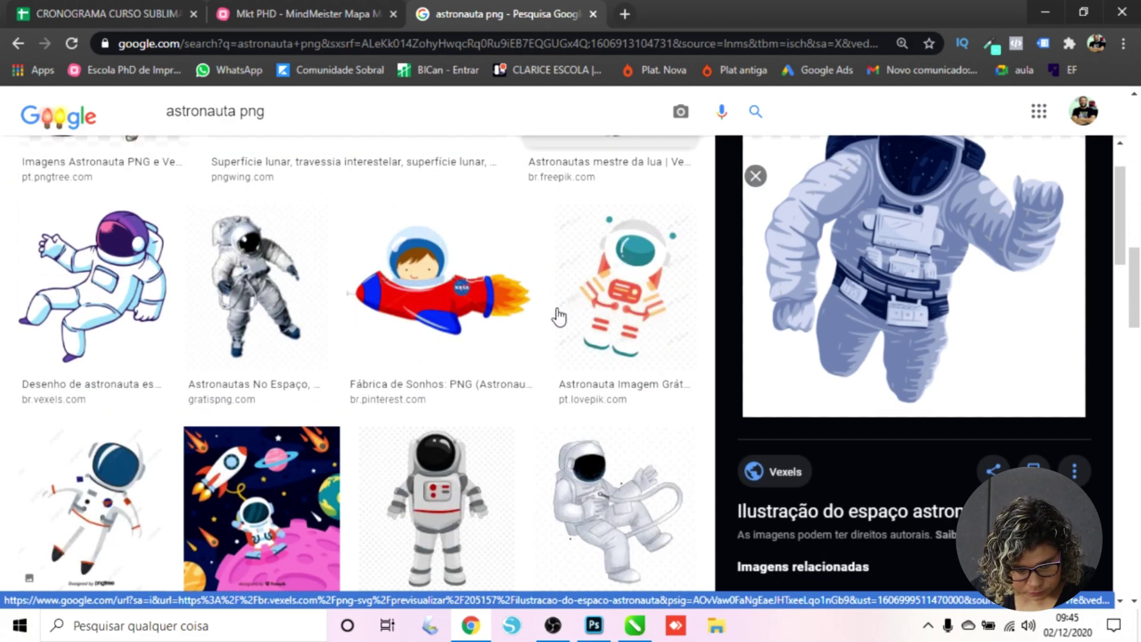
scroll(559, 318, down, 3)
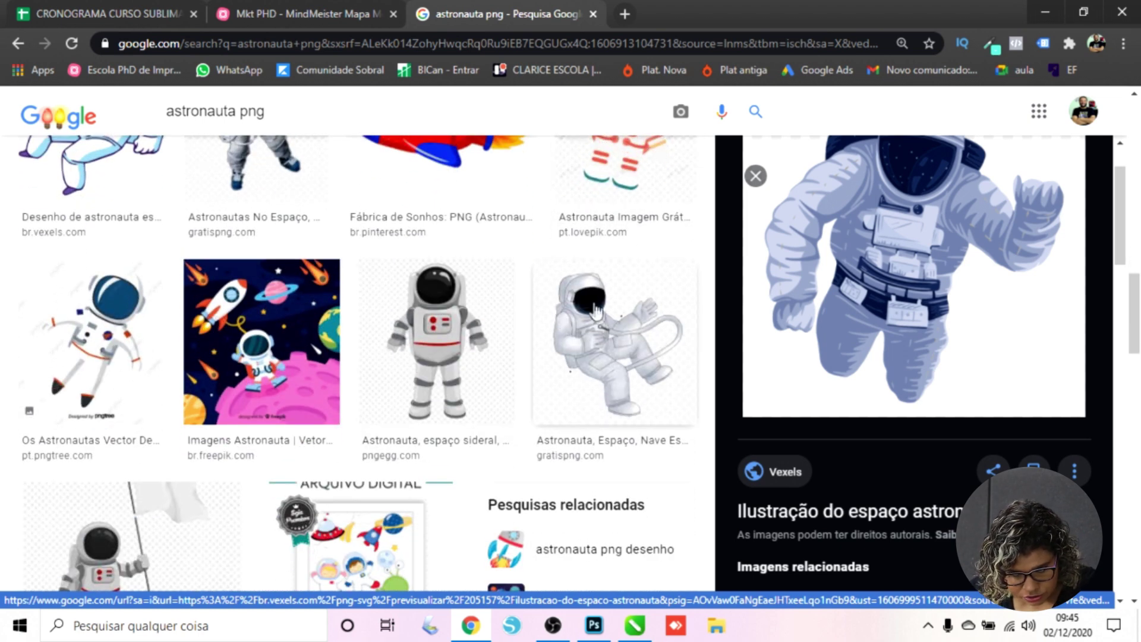
scroll(502, 377, down, 4)
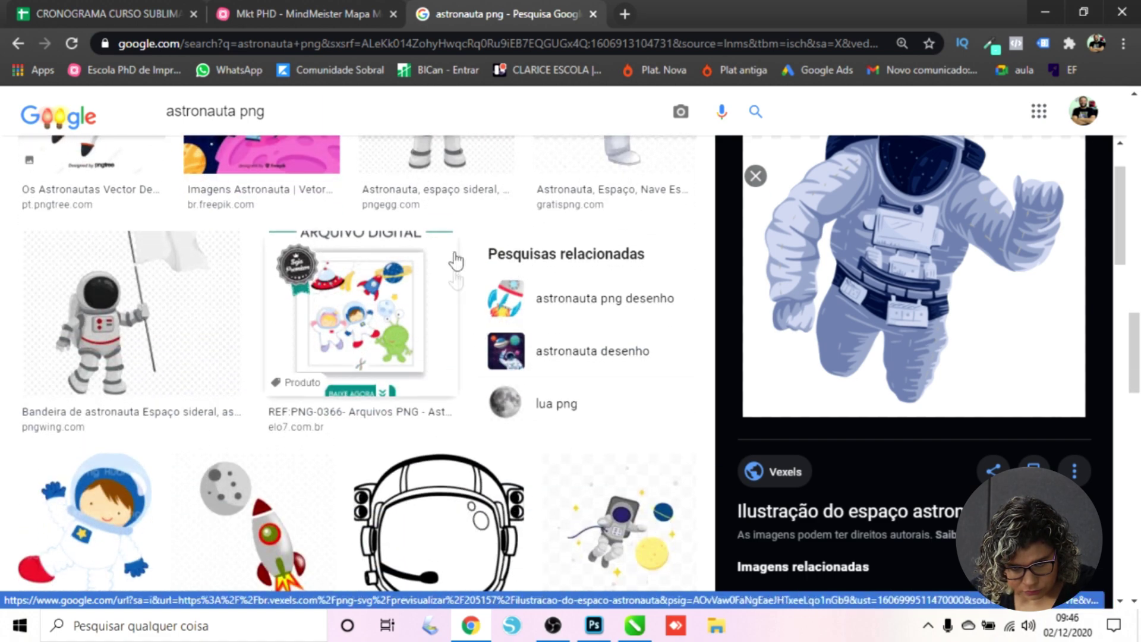
scroll(444, 307, up, 6)
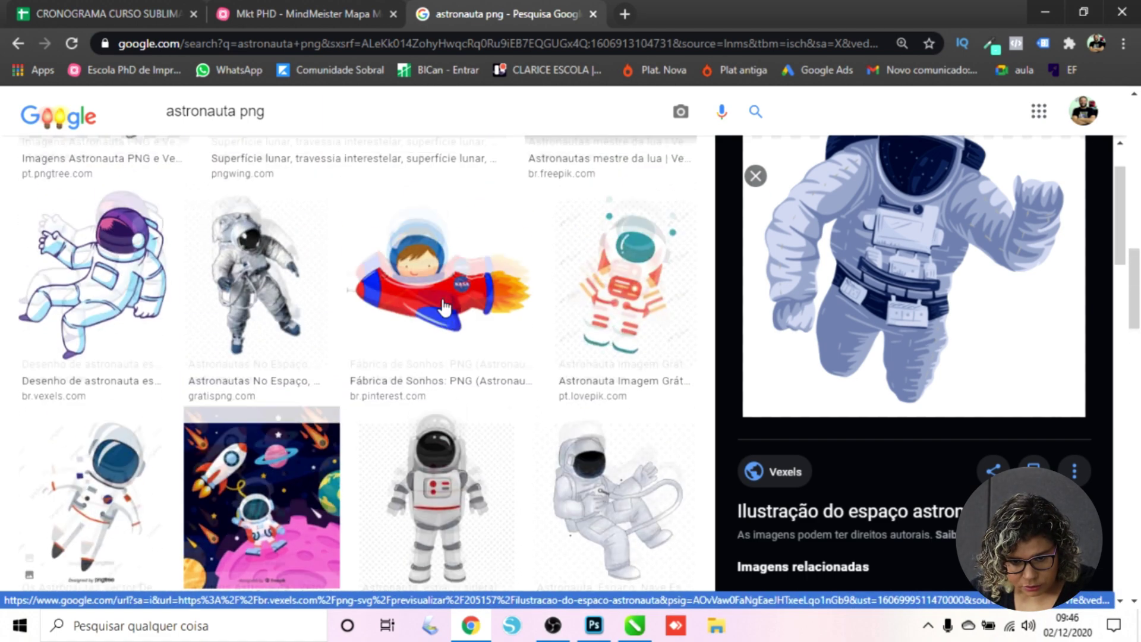
scroll(628, 202, up, 5)
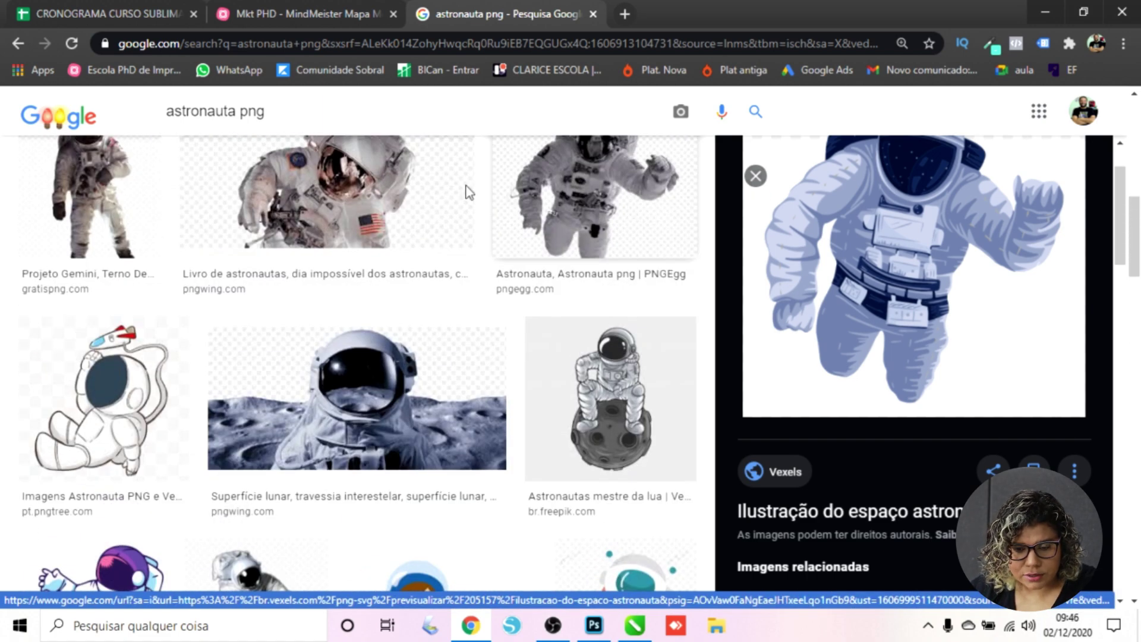
scroll(357, 297, up, 4)
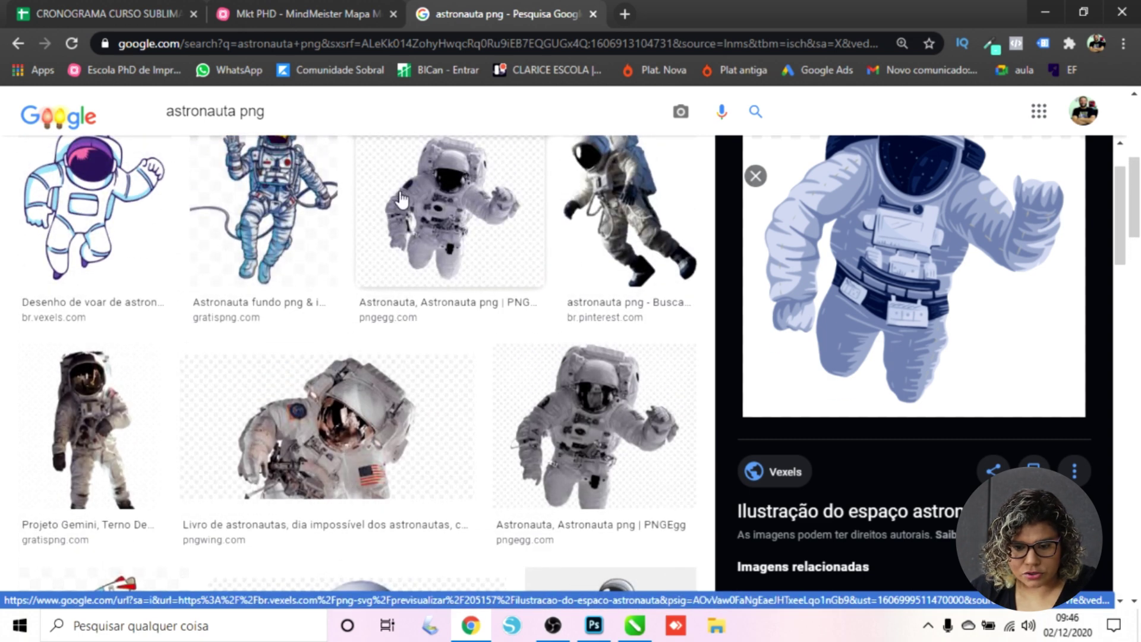
scroll(402, 199, up, 3)
scroll(507, 287, up, 3)
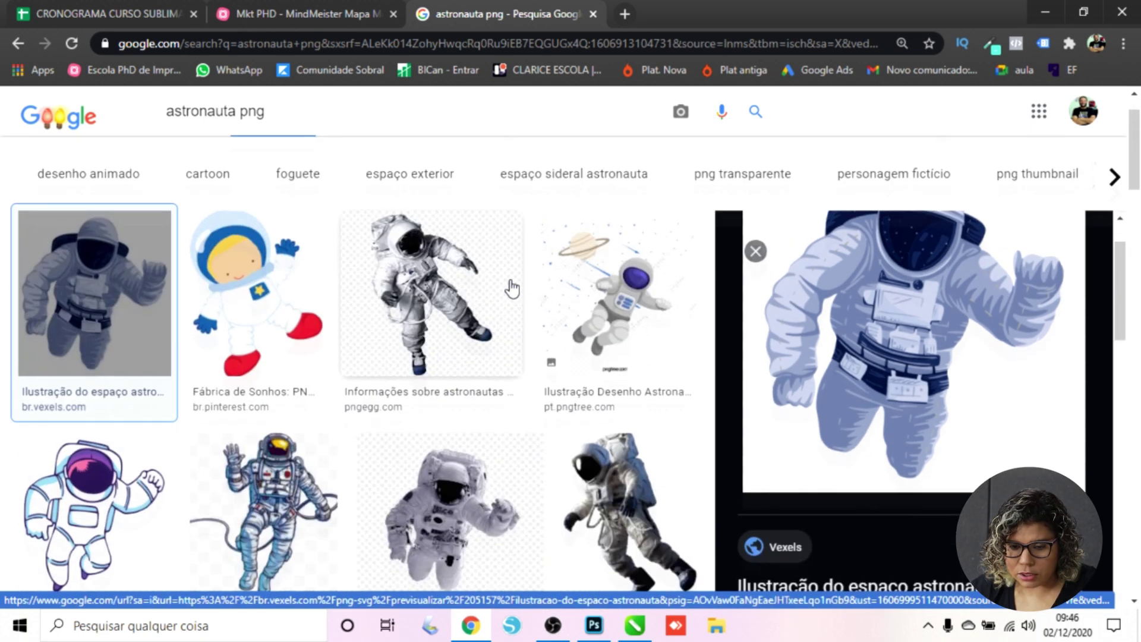
Open the preview of the Pinterest astronaut in the white spacesuit with the dark visor and check its full figure and dimensions
scroll(696, 347, down, 4)
click(671, 351)
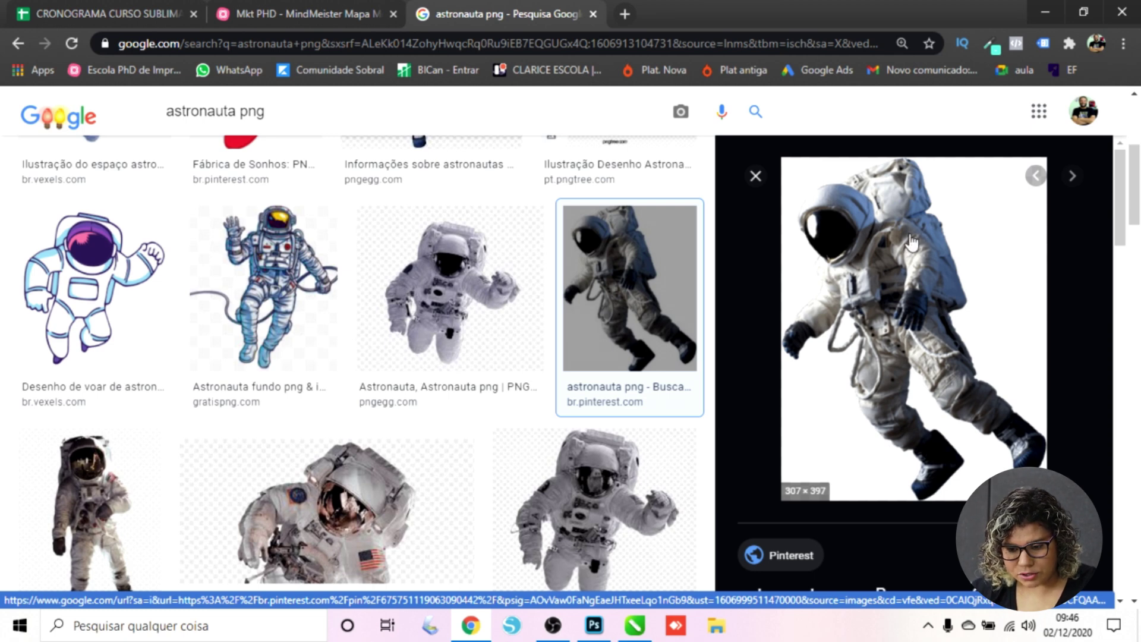
scroll(912, 241, down, 1)
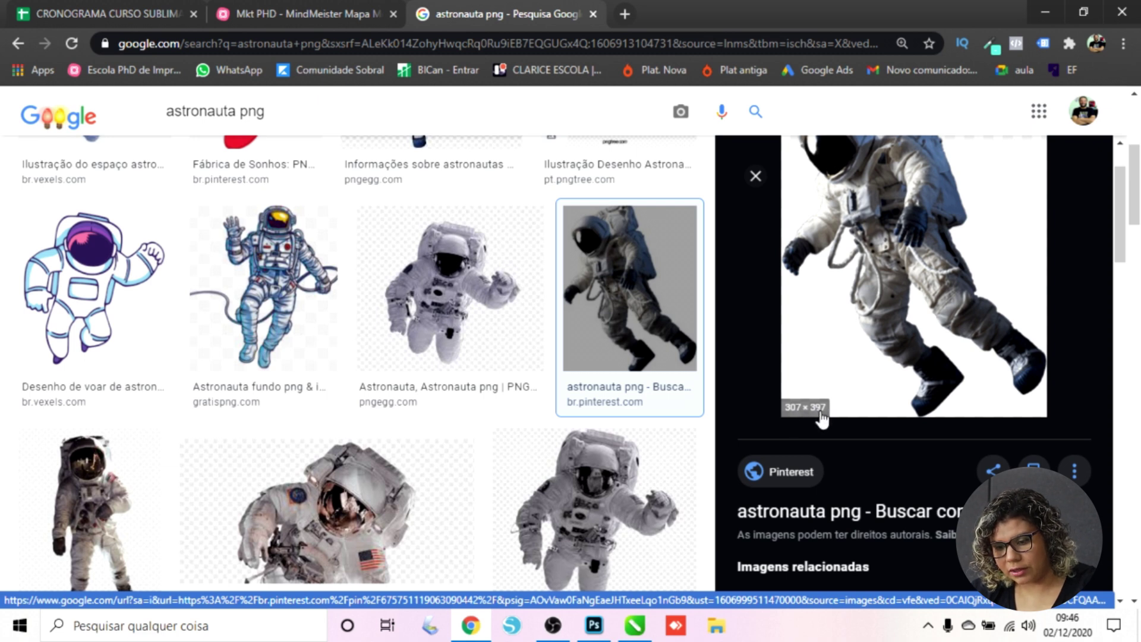
scroll(876, 342, up, 2)
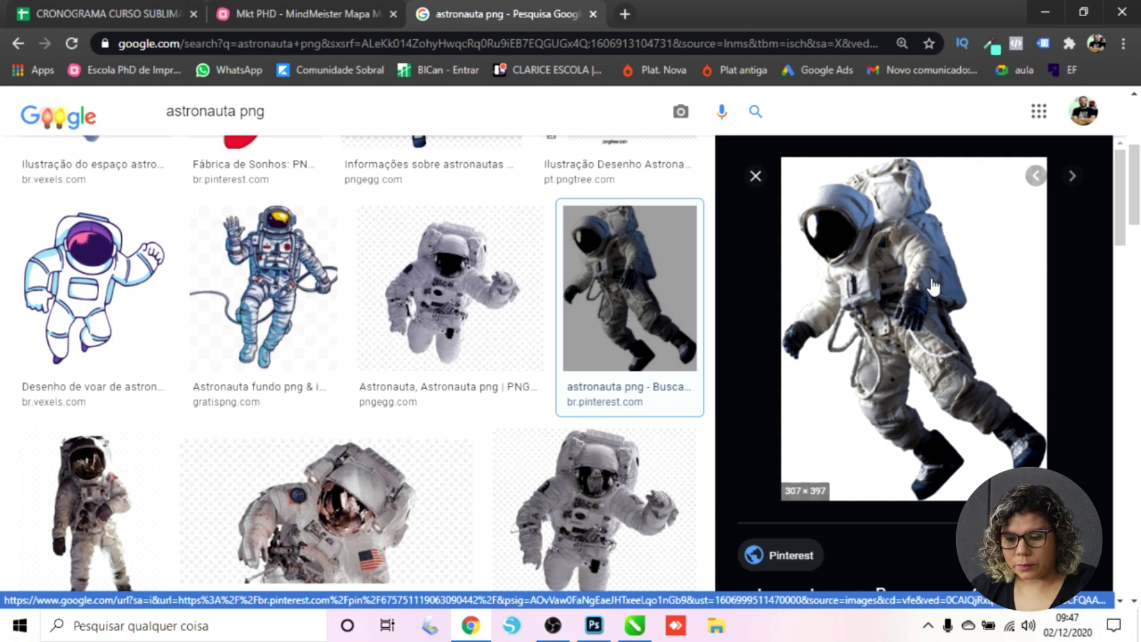
Save the previewed astronaut image as a PNG named astronauta in Área de Trabalho, and switch back to CorelDRAW
right_click(882, 268)
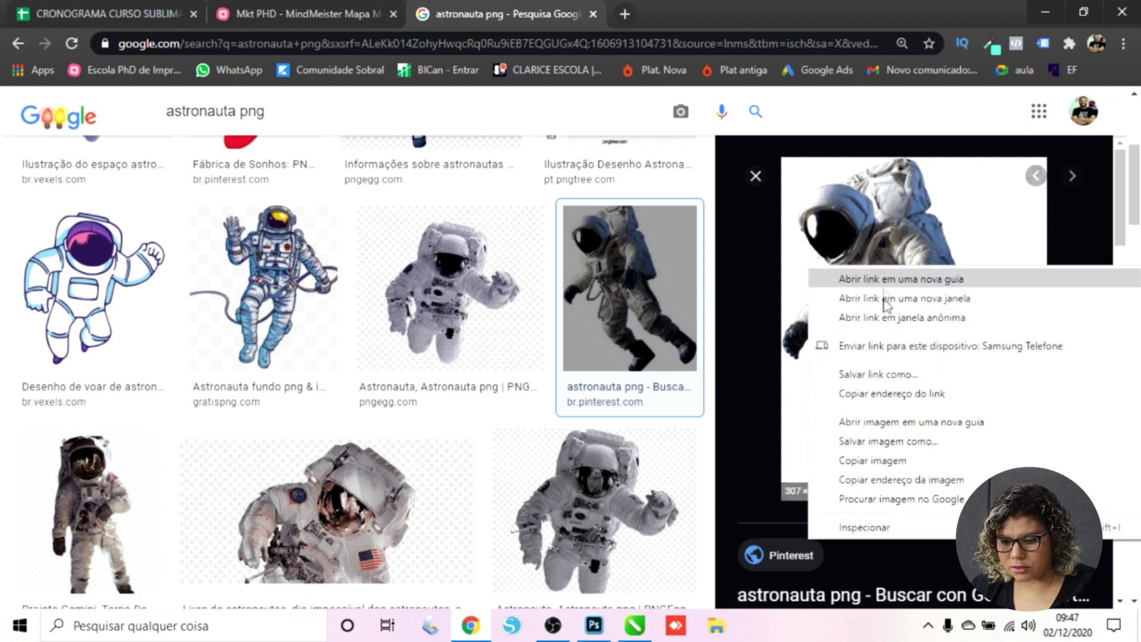
click(909, 444)
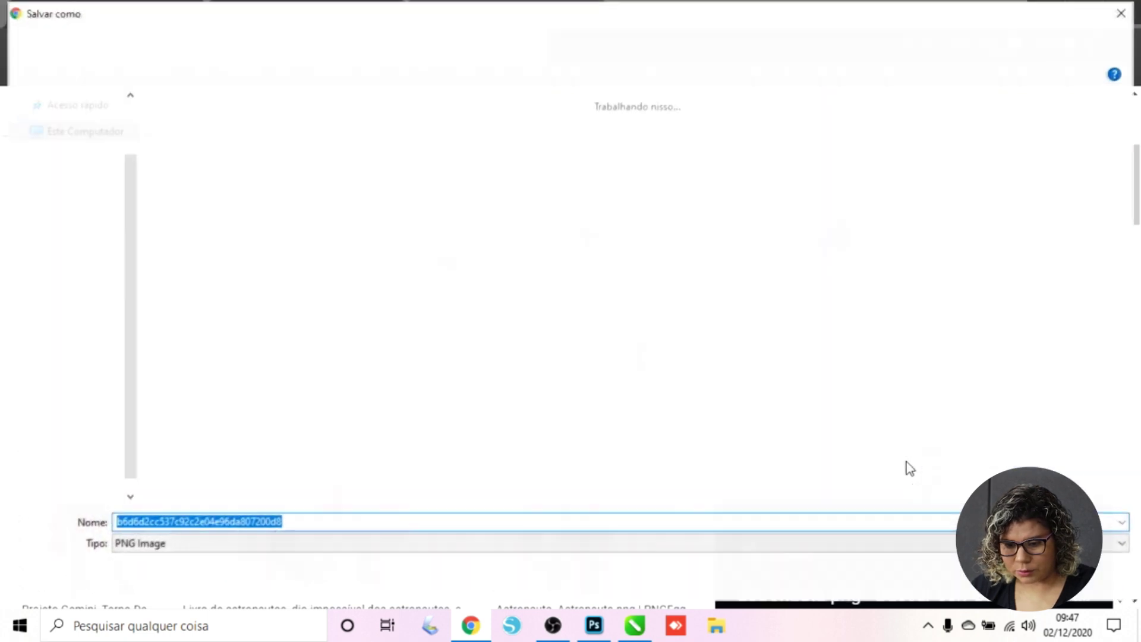
text(a)
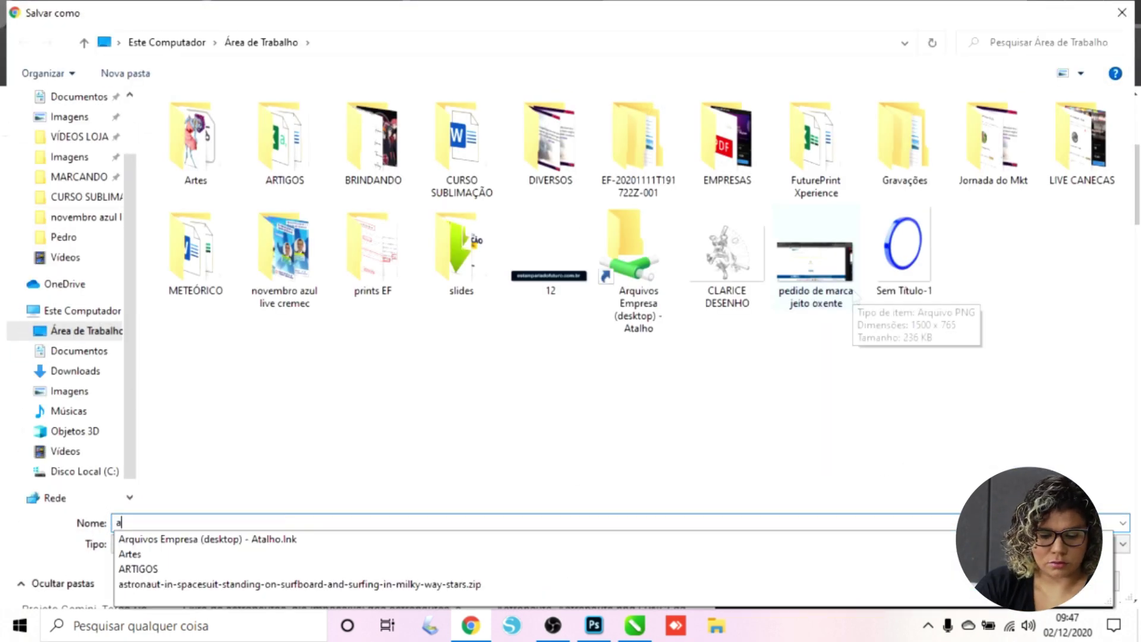
text(strouna)
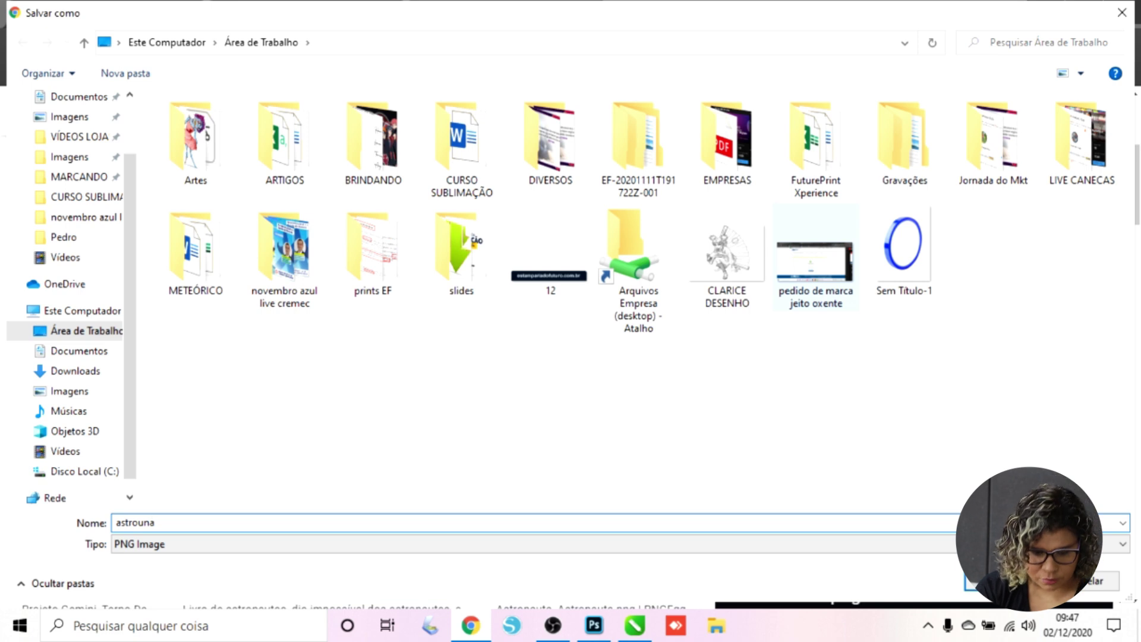
key(BackSpace)
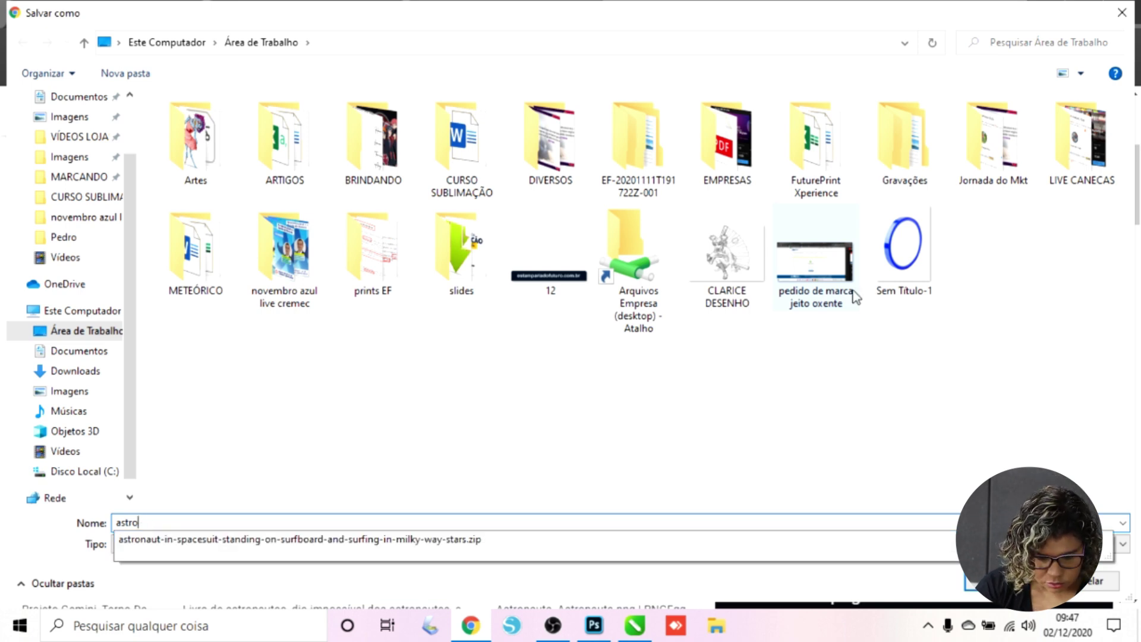
text(naut)
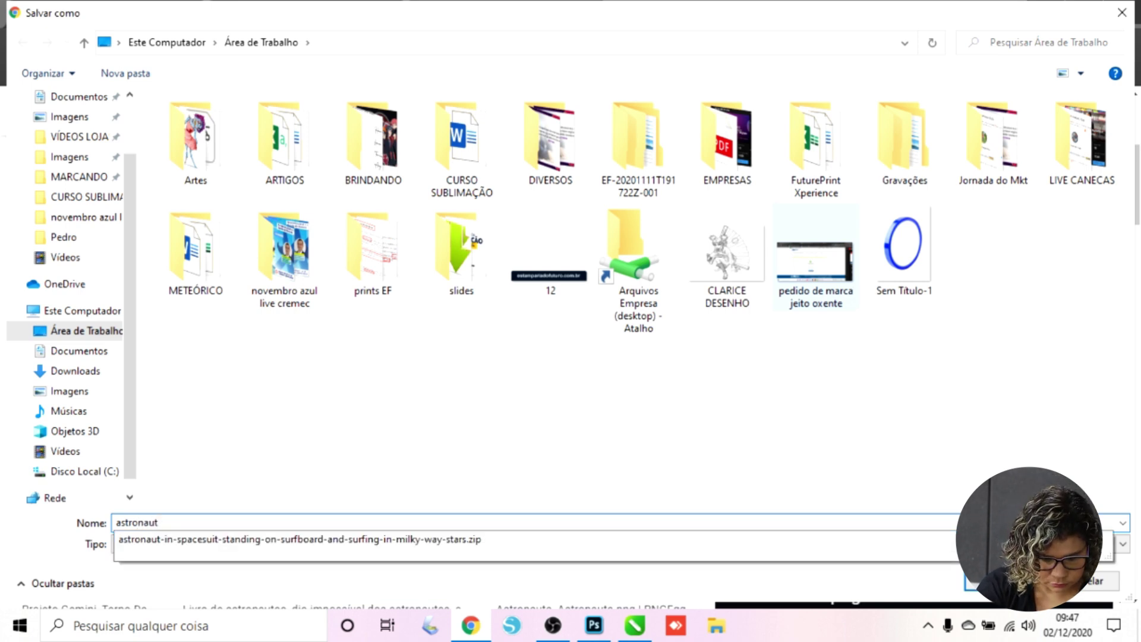
text(a)
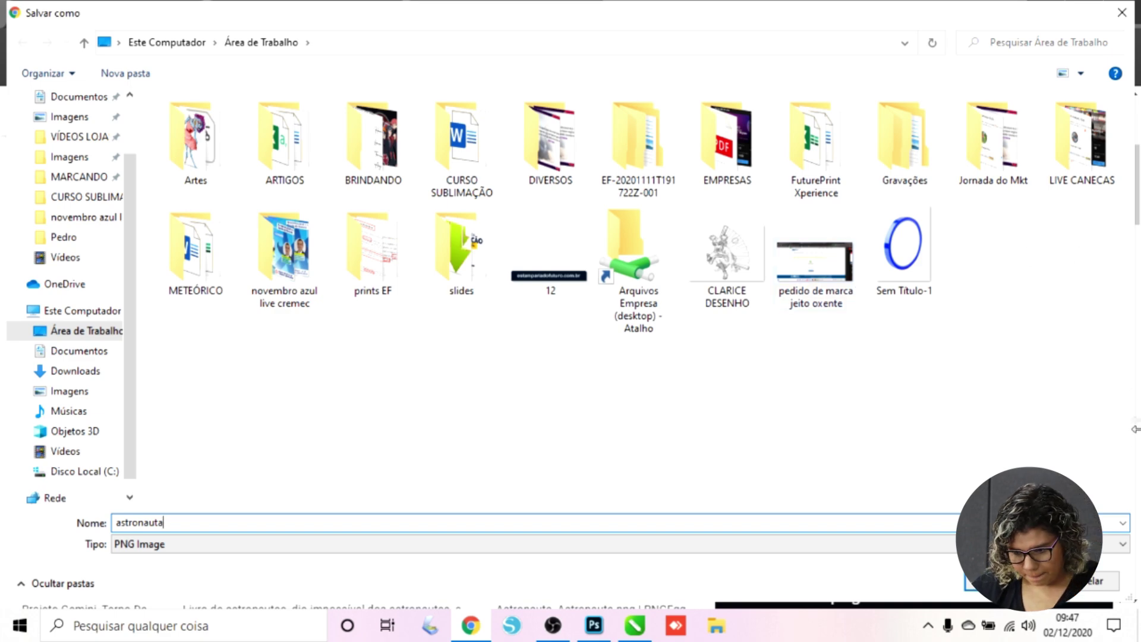
key(Return)
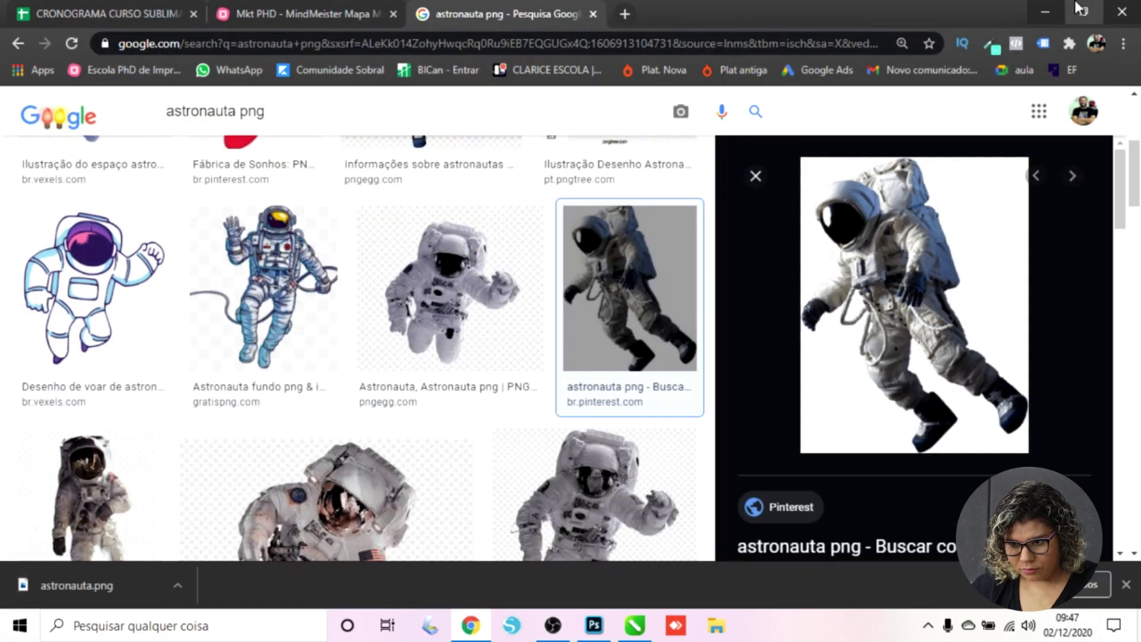
click(1047, 13)
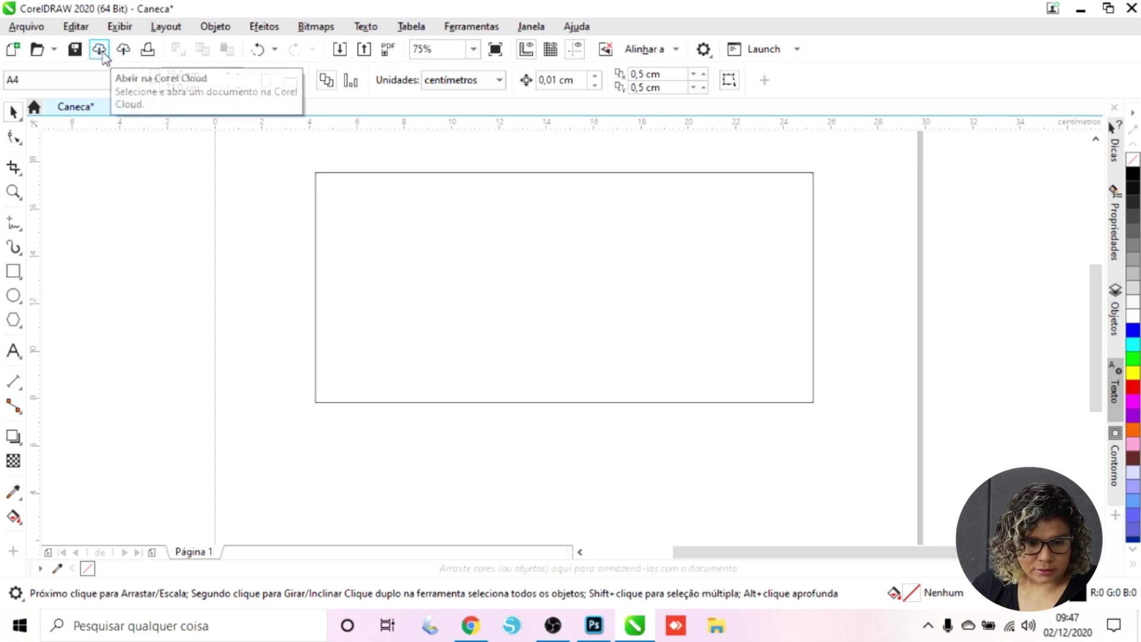
Import astronauta.png from Área de Trabalho, place it about 6,4 × 8,3 cm in the right part of the rectangle, and delete it
click(340, 49)
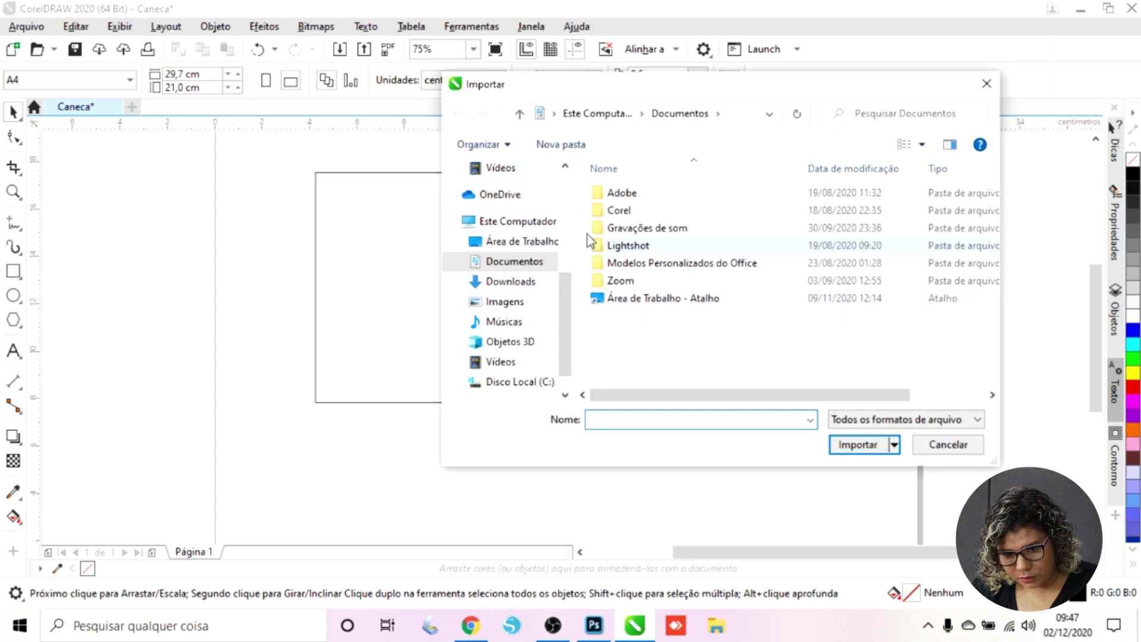
click(522, 250)
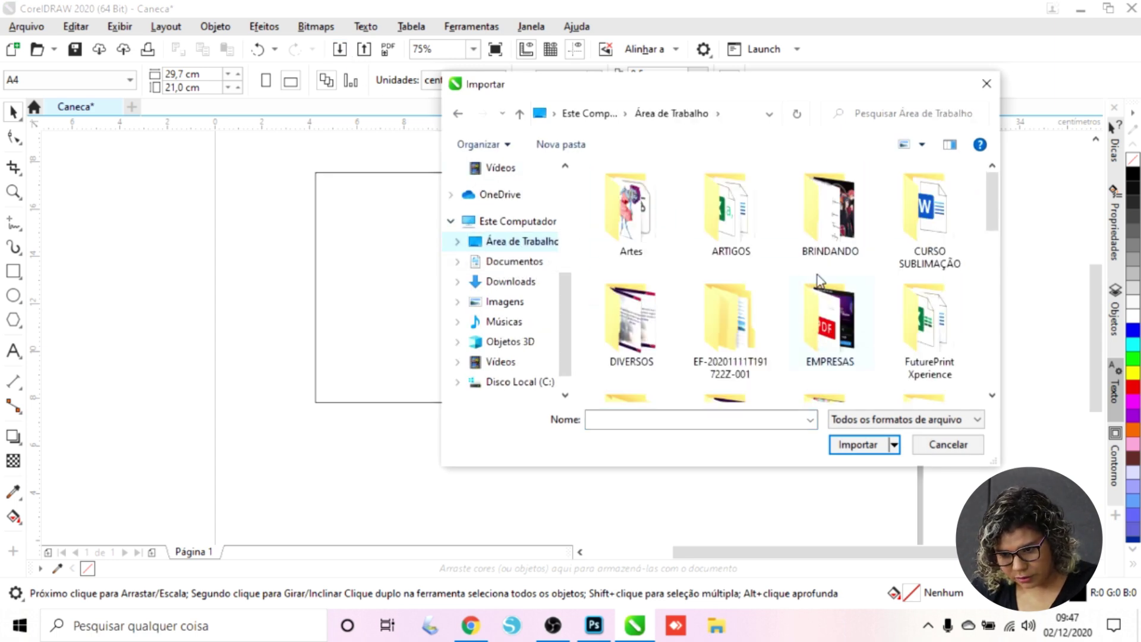
scroll(818, 275, down, 5)
click(927, 312)
click(858, 446)
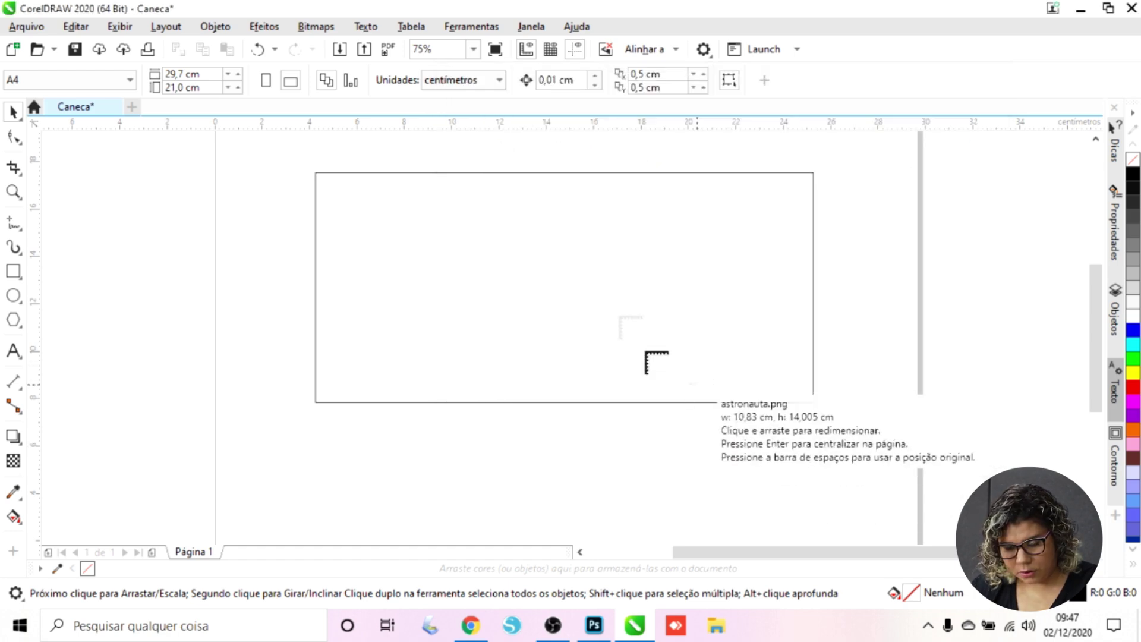
mouse_move(631, 192)
mouse_down()
mouse_move(735, 315)
mouse_move(830, 400)
mouse_move(815, 391)
mouse_up()
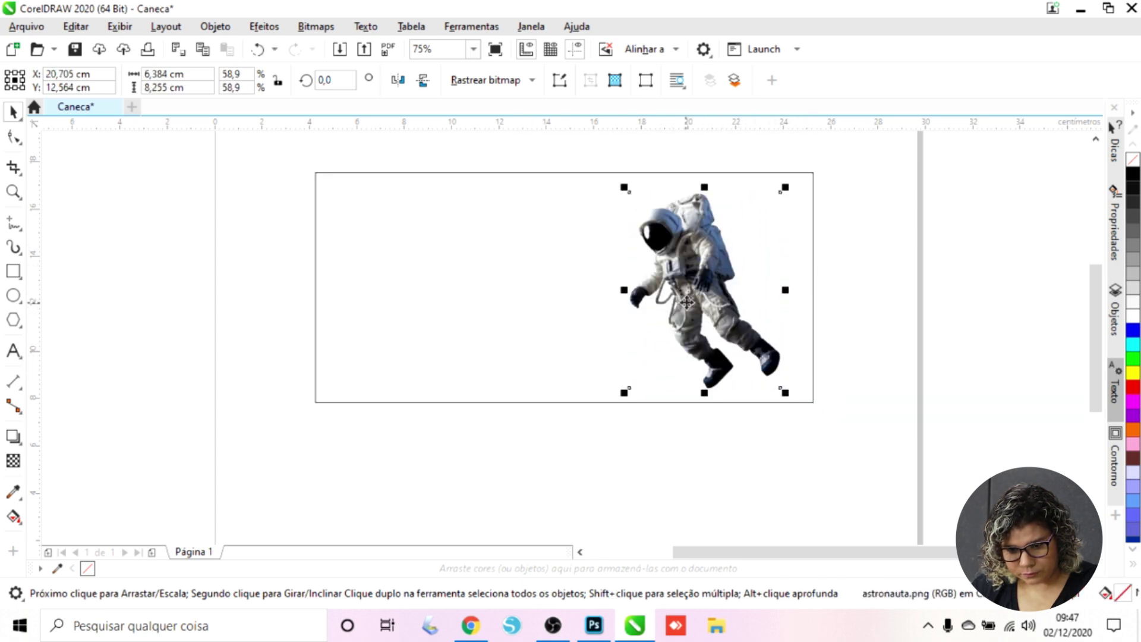
click(697, 287)
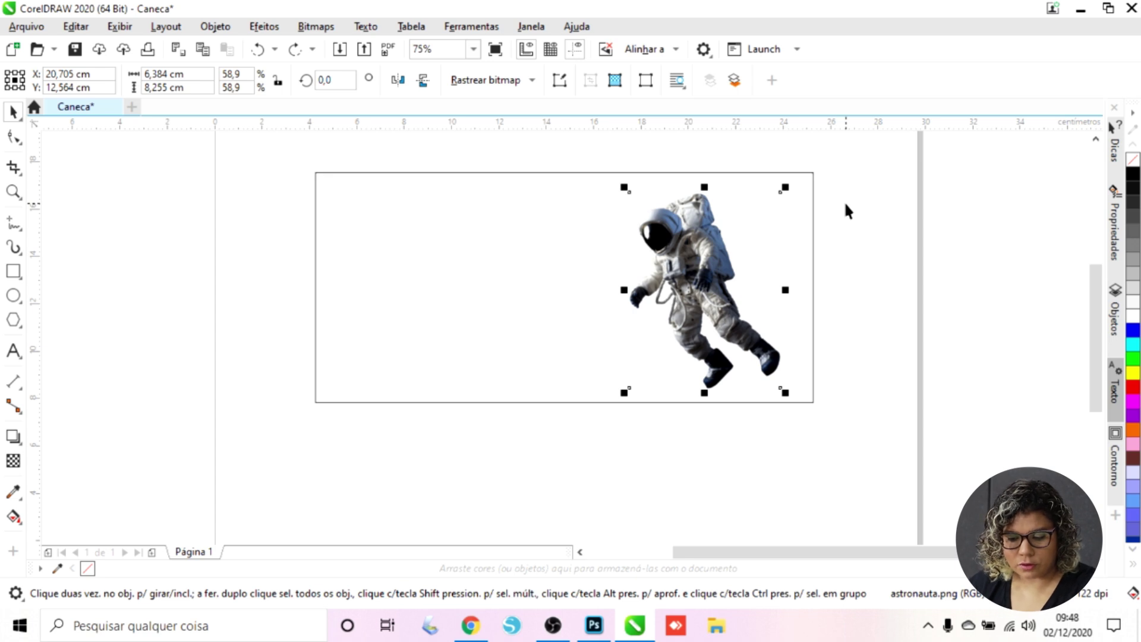
key(Delete)
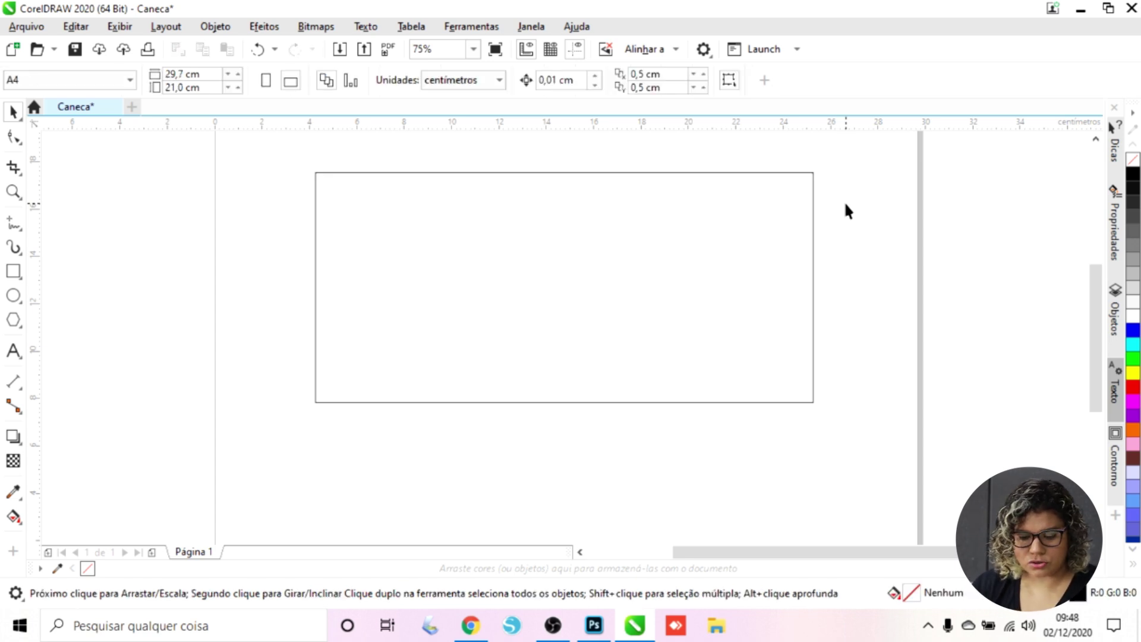
Import astronauta.png at its original size, starting near the rectangle's upper edge right of its middle, and undo the placement
click(340, 52)
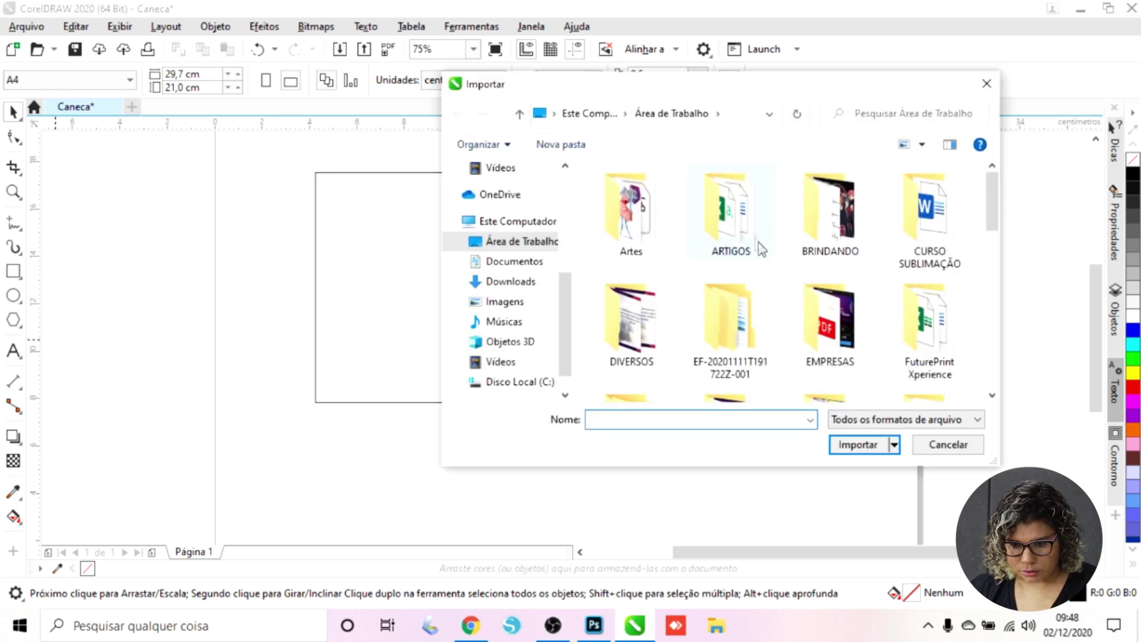
scroll(766, 251, down, 2)
scroll(765, 251, down, 3)
scroll(862, 297, up, 4)
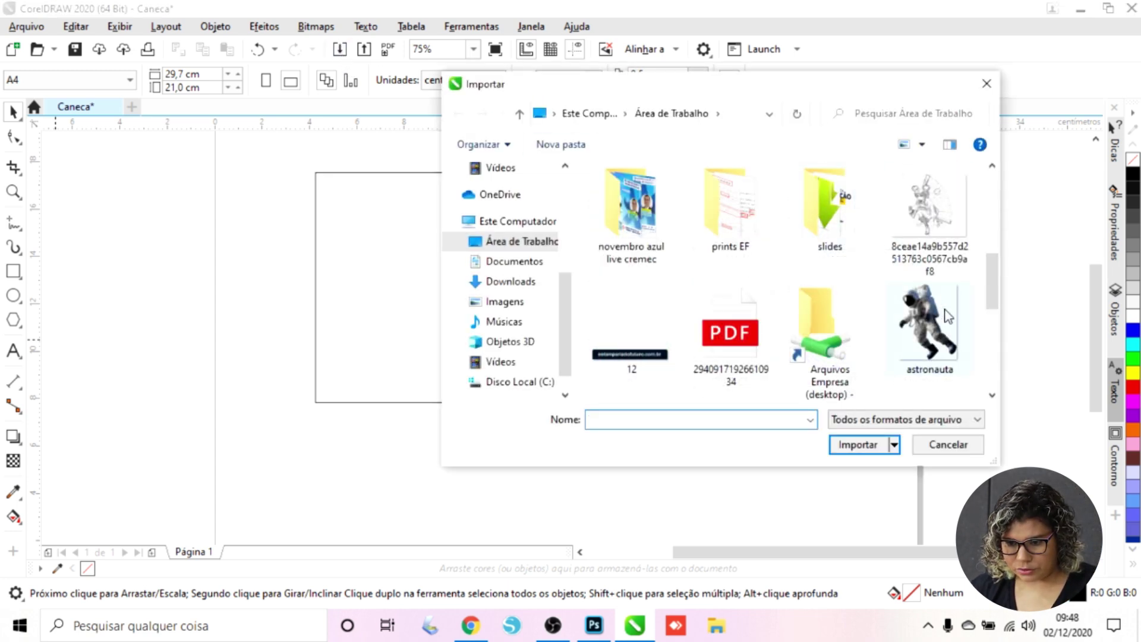
click(927, 315)
click(859, 445)
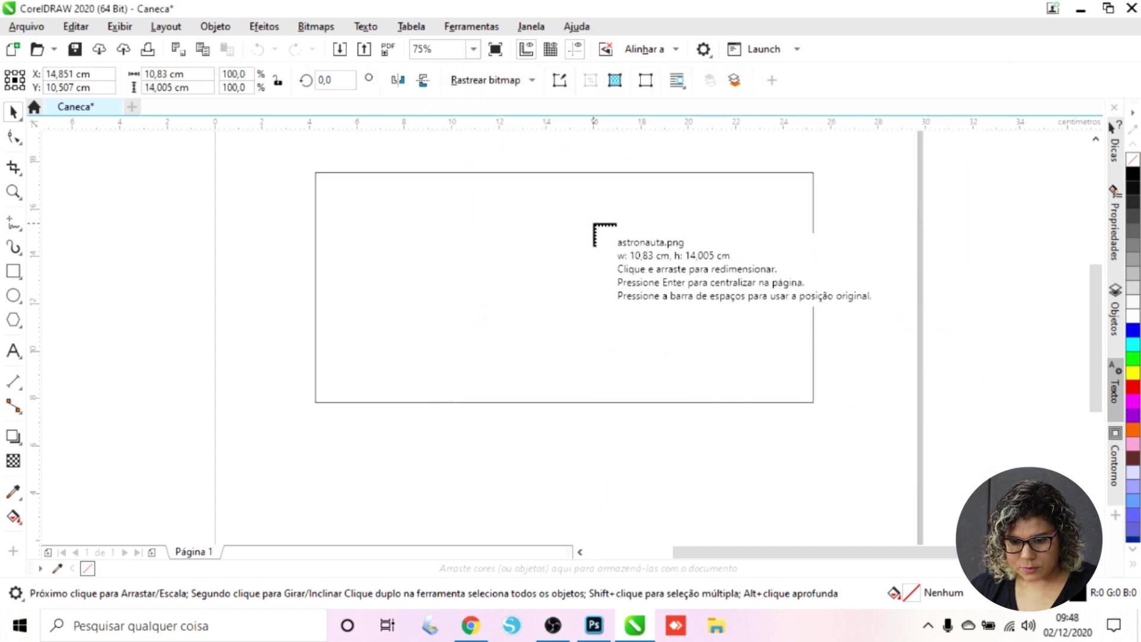
click(599, 186)
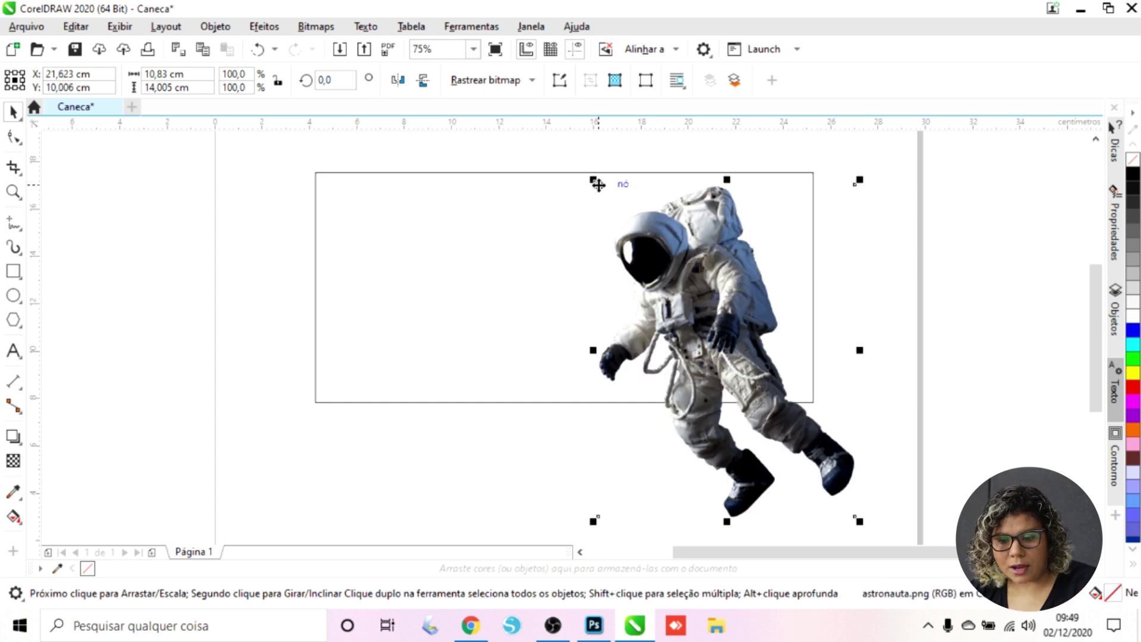
key(ctrl+z)
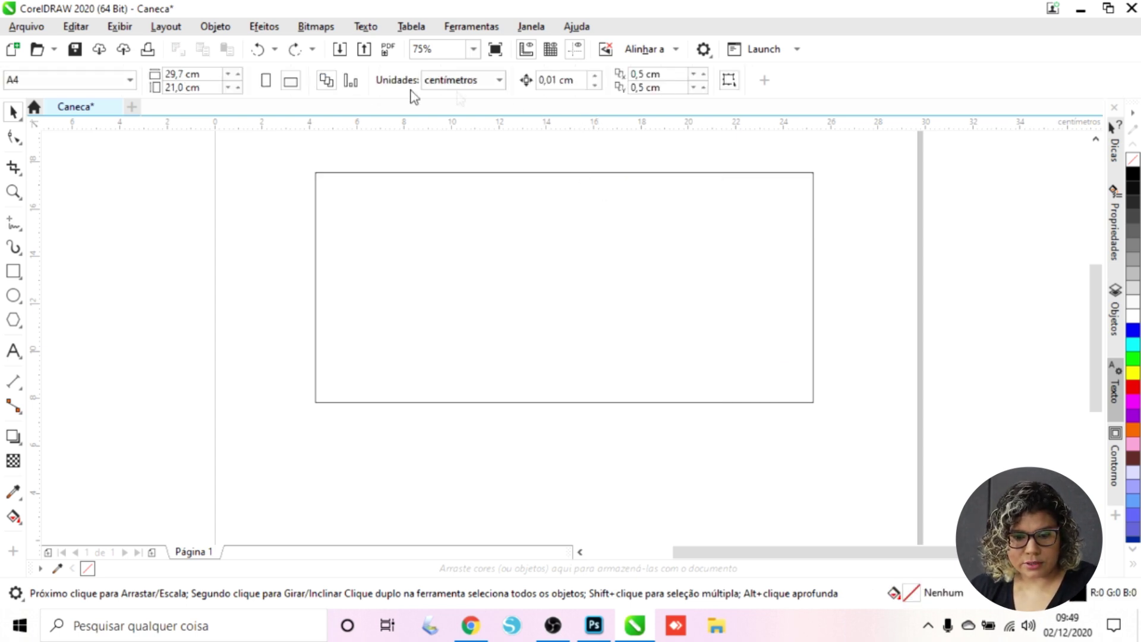
Import astronauta.png from Área de Trabalho and place it about 7,1 × 9,1 cm in the right part of the rectangle
click(346, 53)
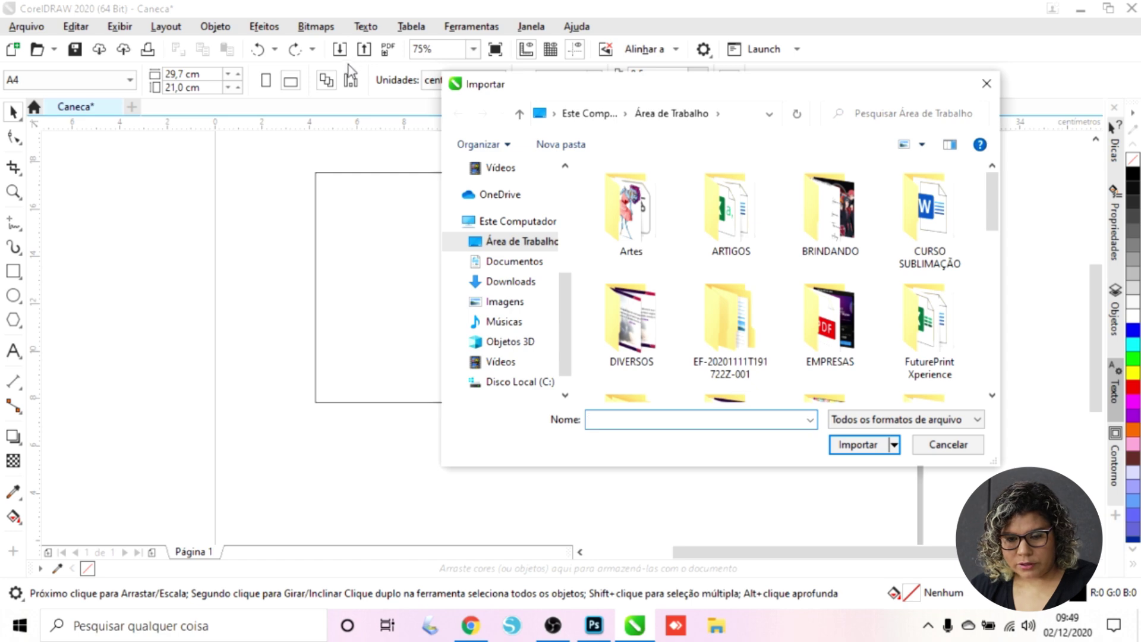
scroll(755, 238, down, 5)
scroll(818, 241, down, 3)
scroll(818, 241, up, 5)
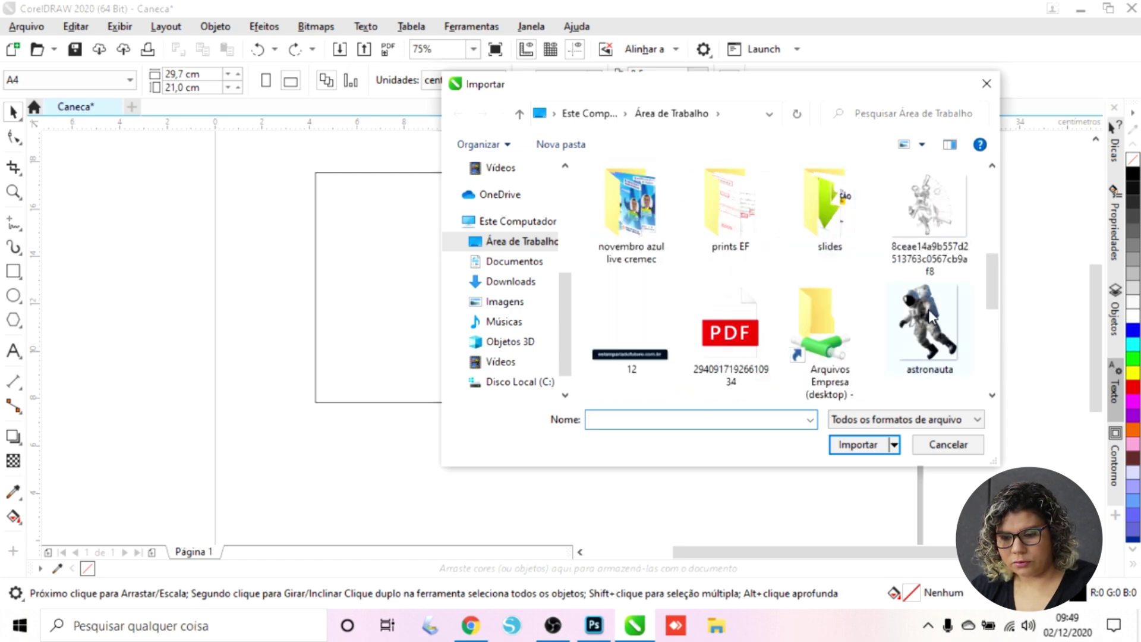
click(929, 328)
click(857, 445)
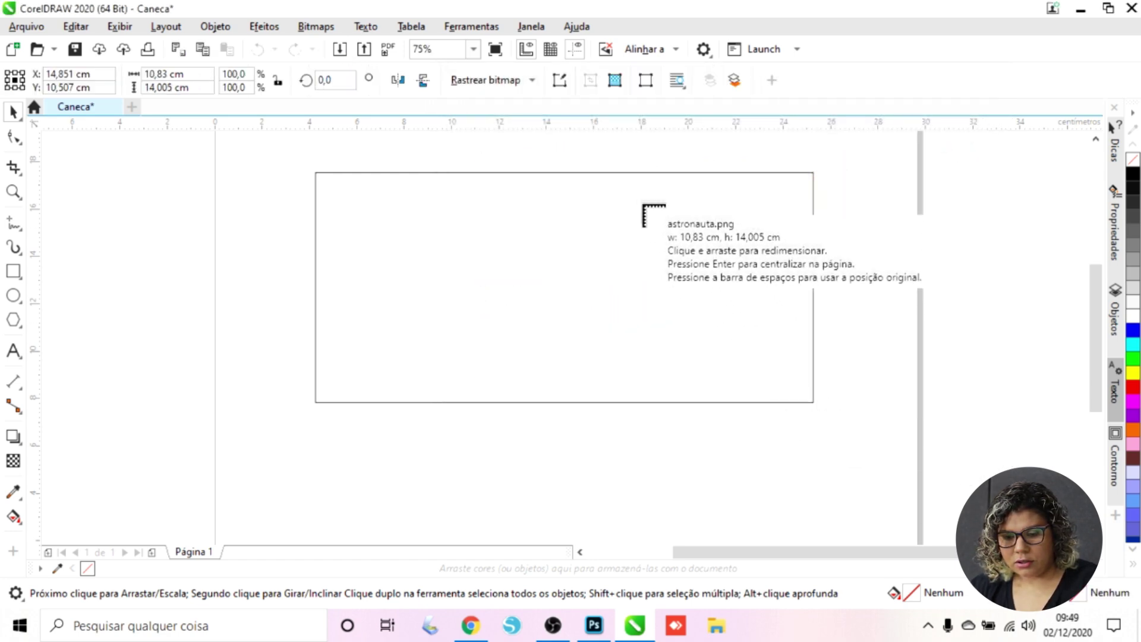
drag(631, 180, 876, 409)
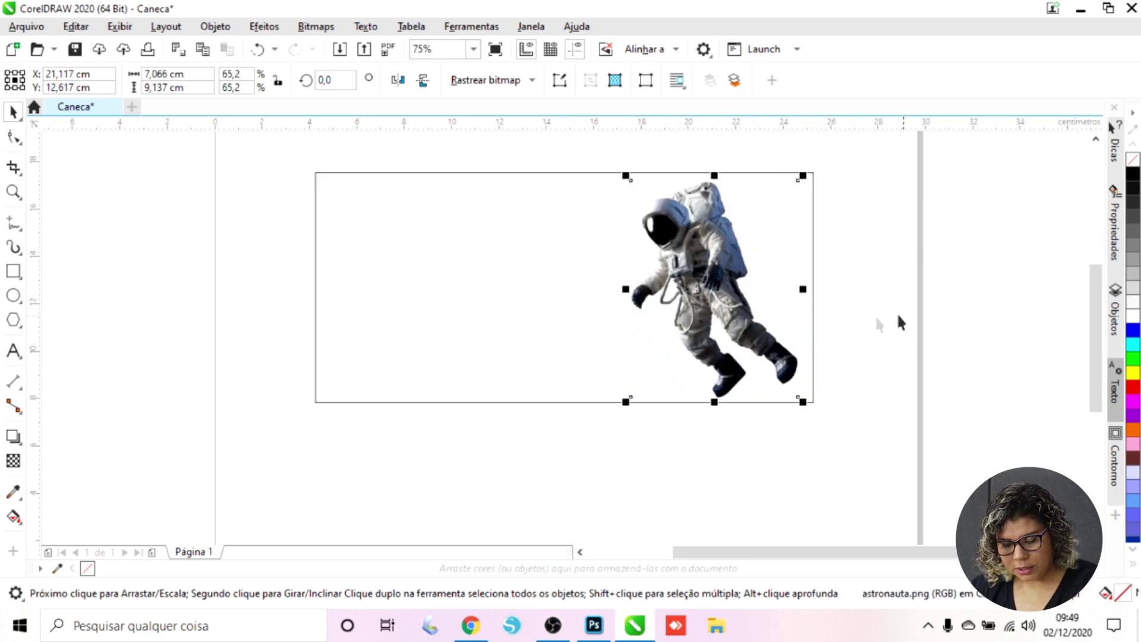
Scale the astronaut down to about 6,5 × 8,4 cm, shift it slightly away from the rectangle's upper right corner, and deselect it
drag(626, 403, 648, 387)
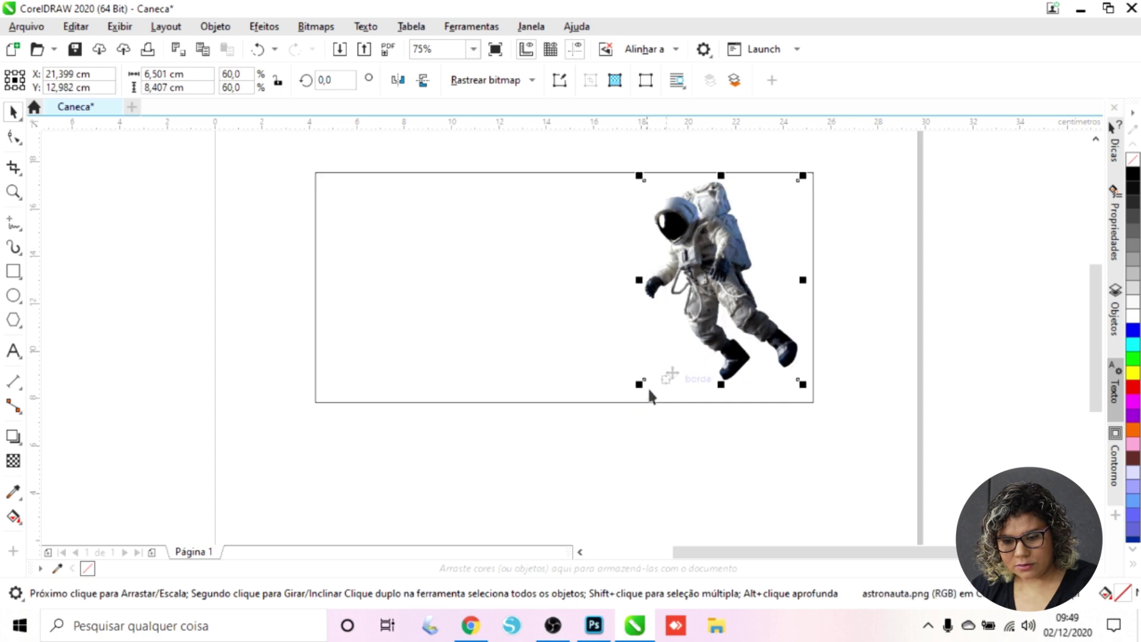
drag(758, 272, 751, 281)
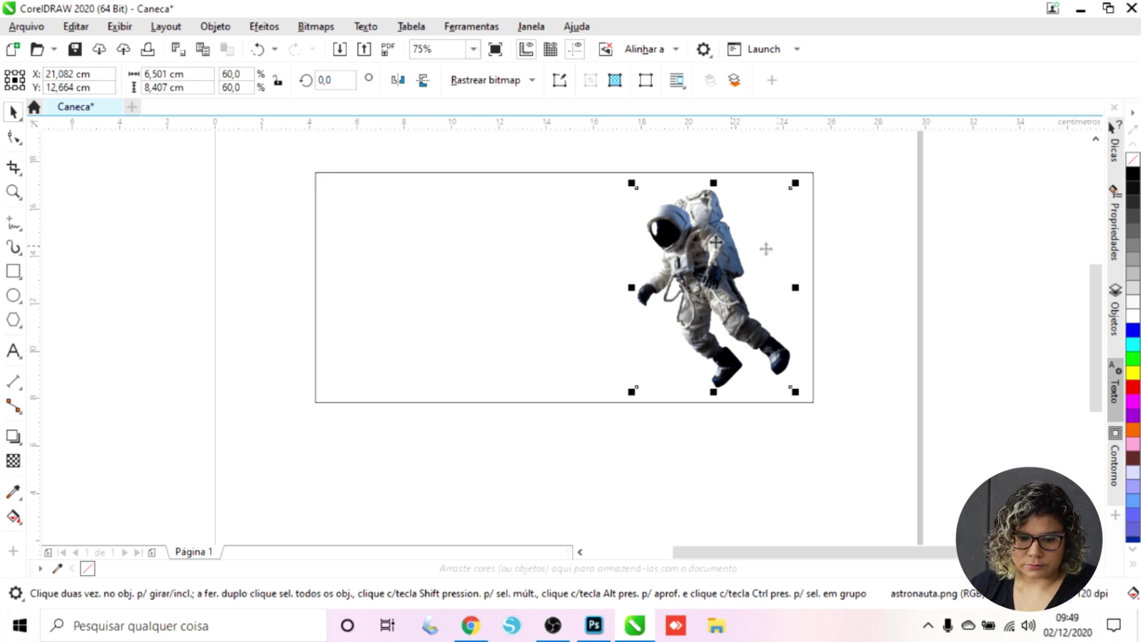
click(491, 146)
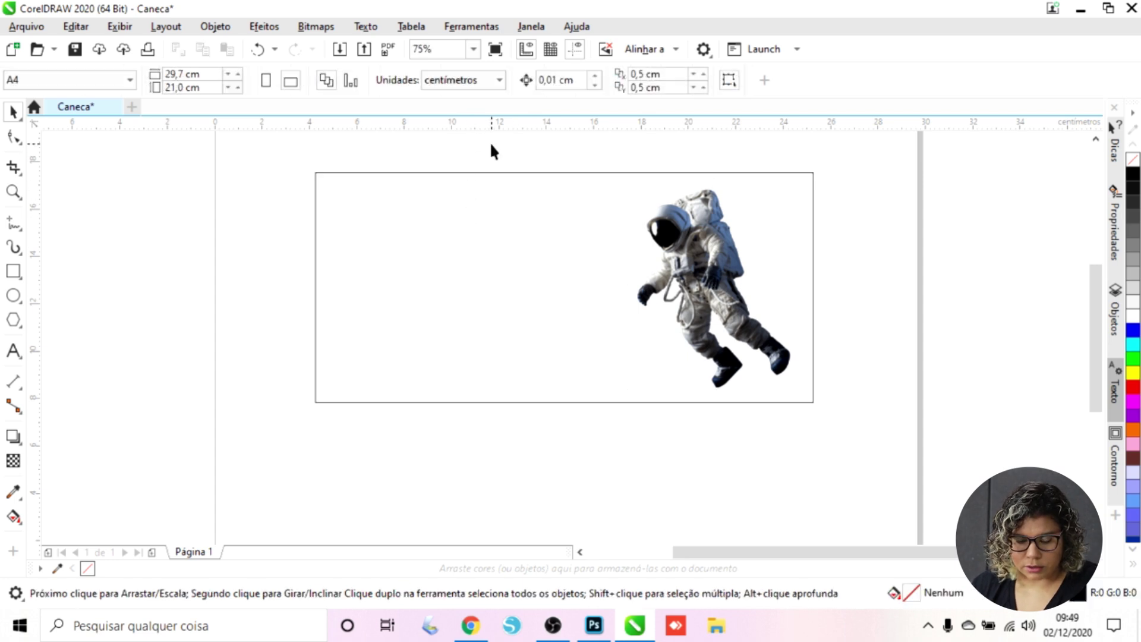
Check the size and scale values of the astronaut and of the surrounding rectangle
click(716, 261)
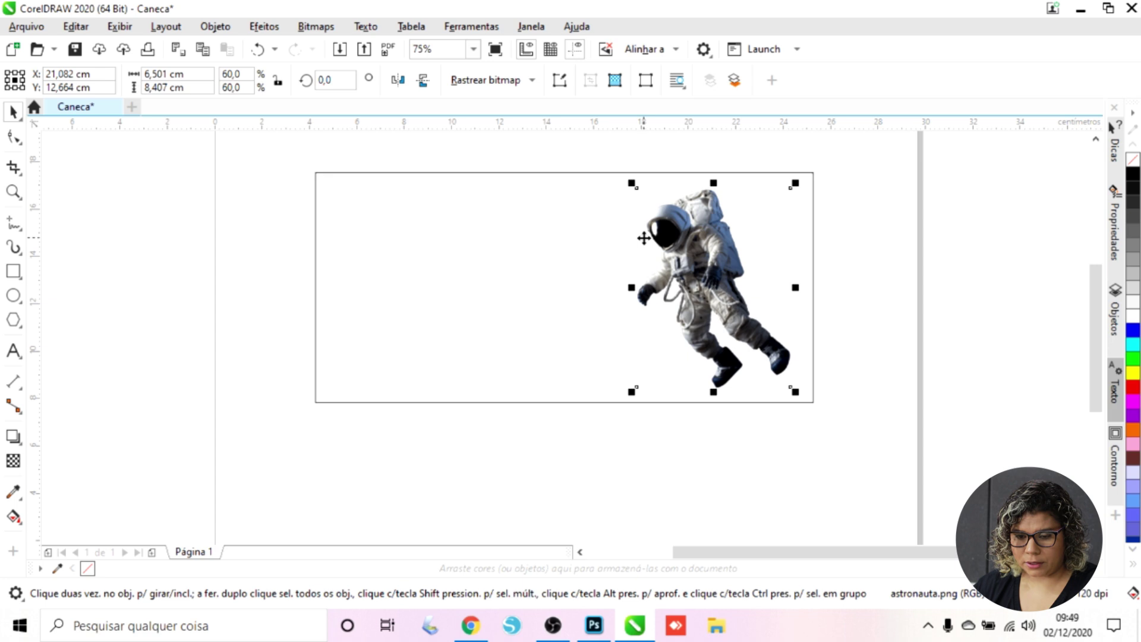
click(922, 285)
click(596, 192)
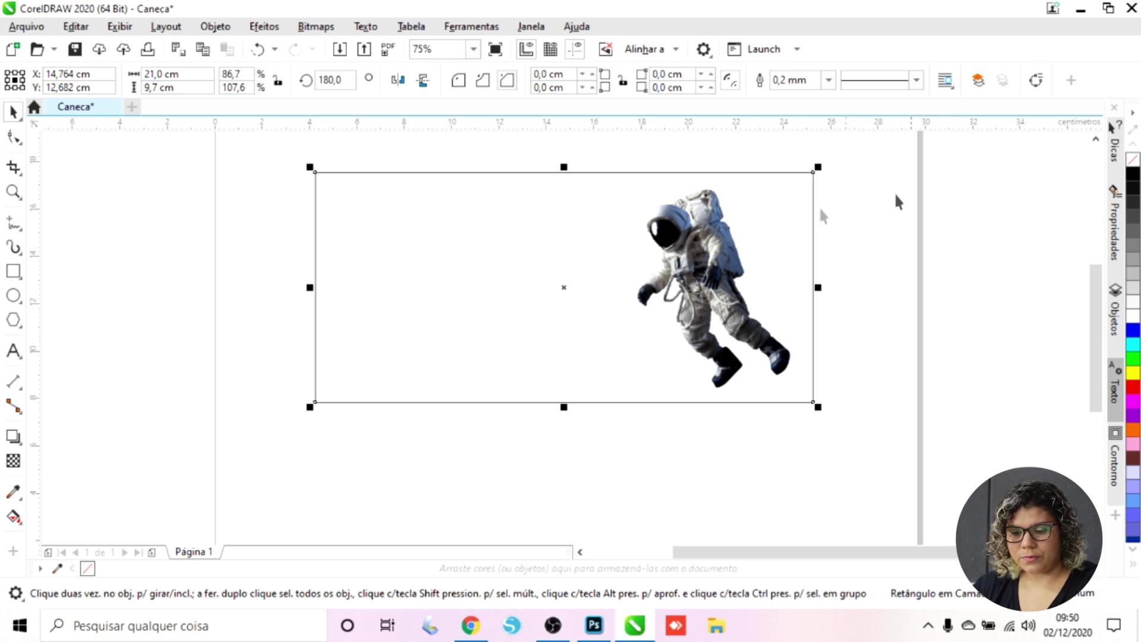
click(728, 233)
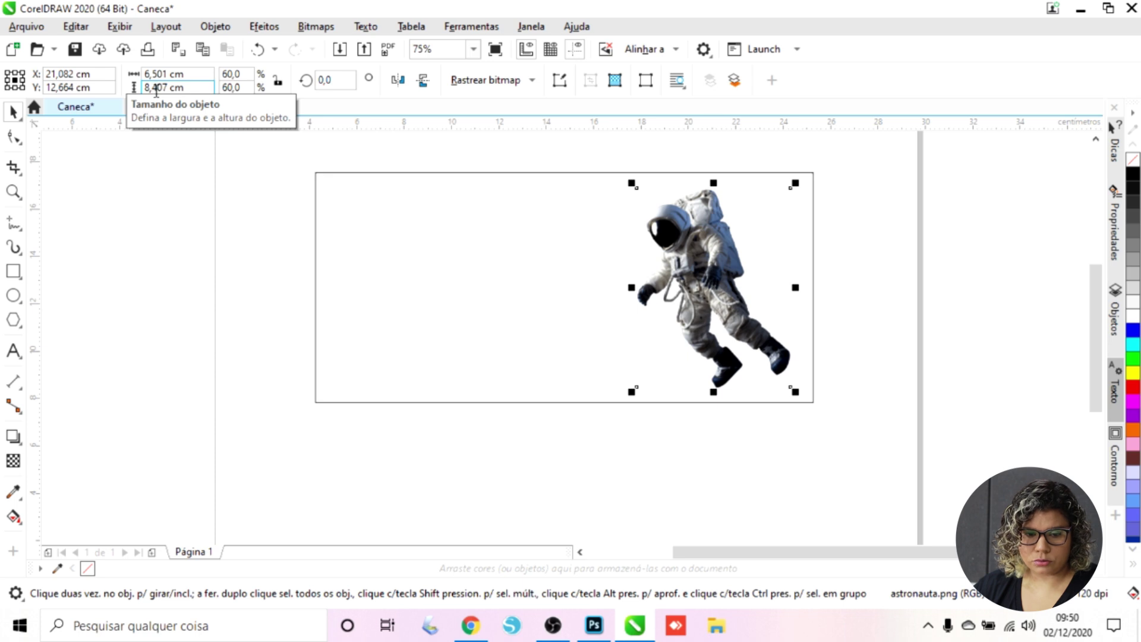
double_click(244, 73)
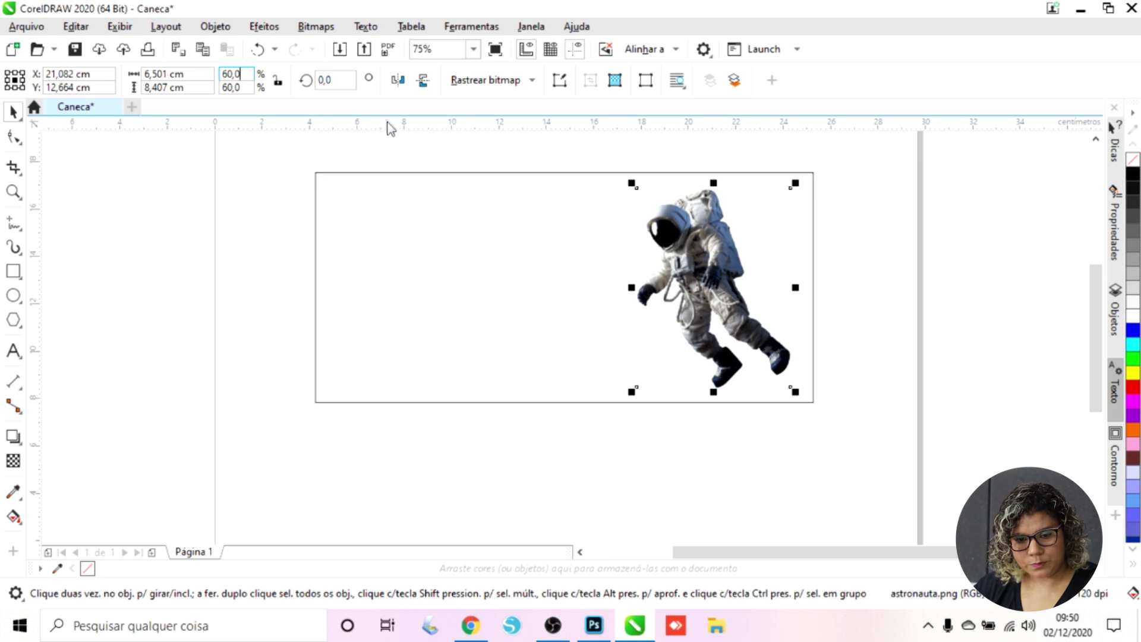
Try rotating the astronaut by 20°, and undo the rotation
double_click(335, 79)
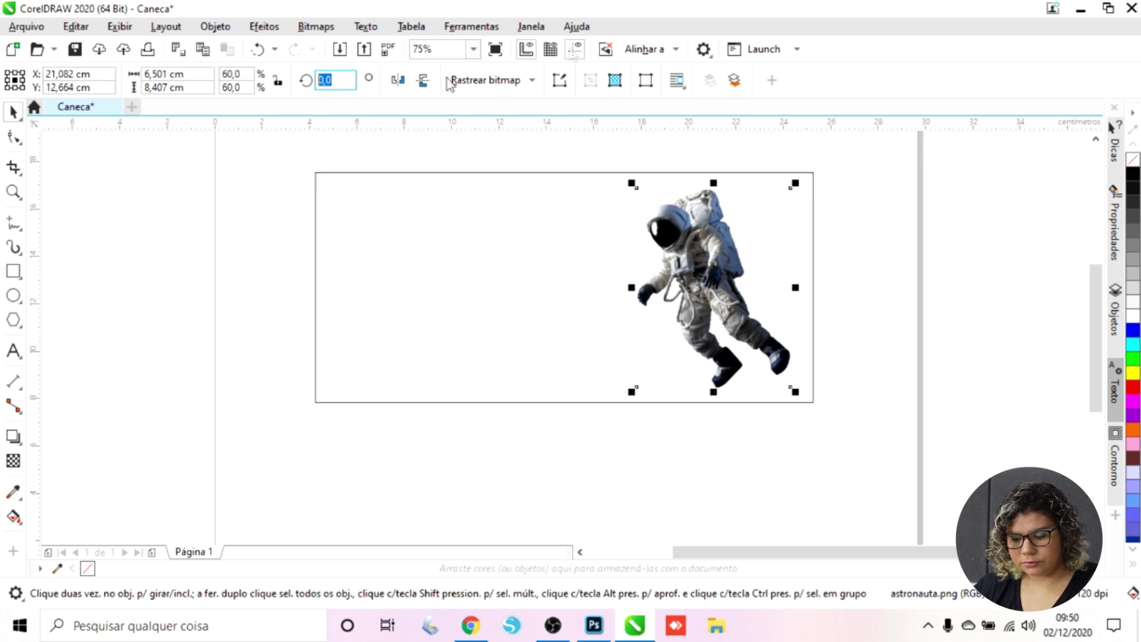
text(20)
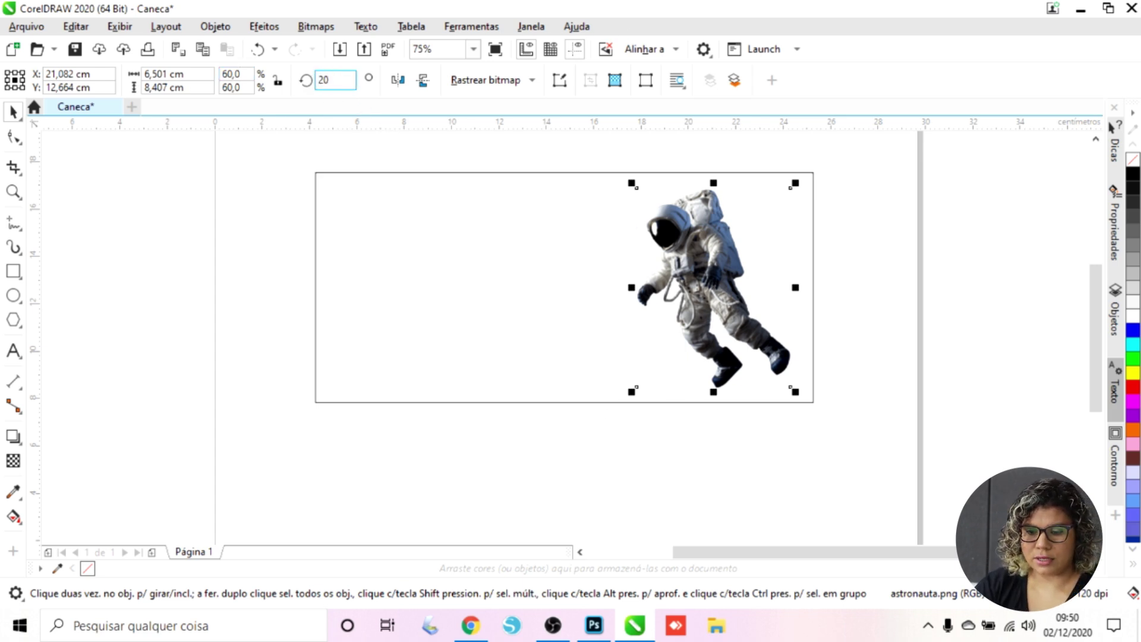
key(Return)
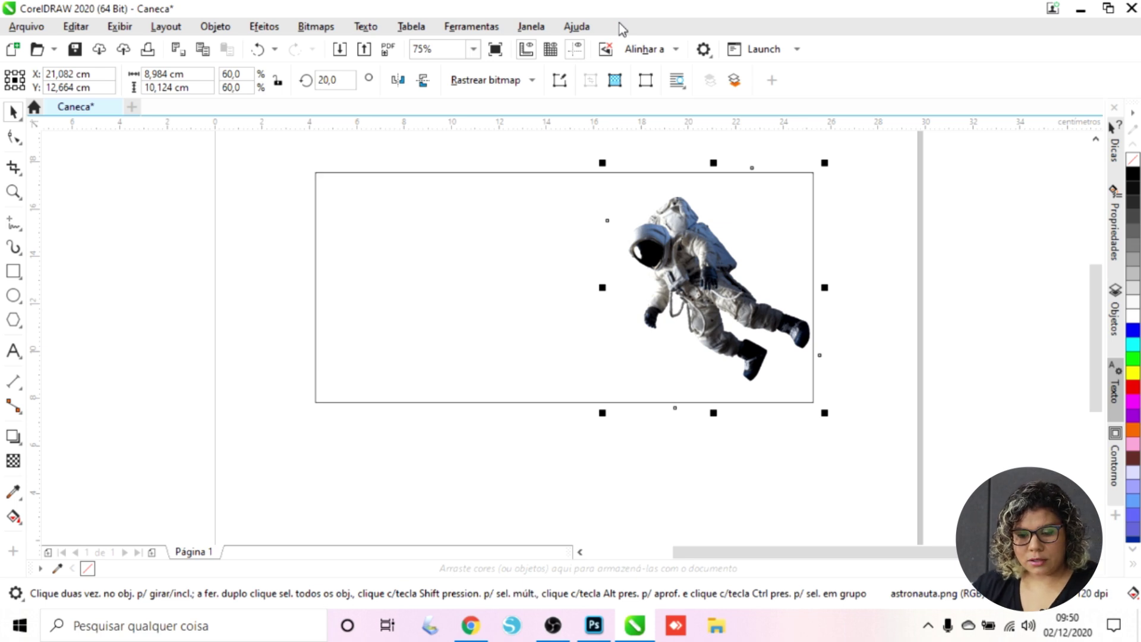
key(ctrl+z)
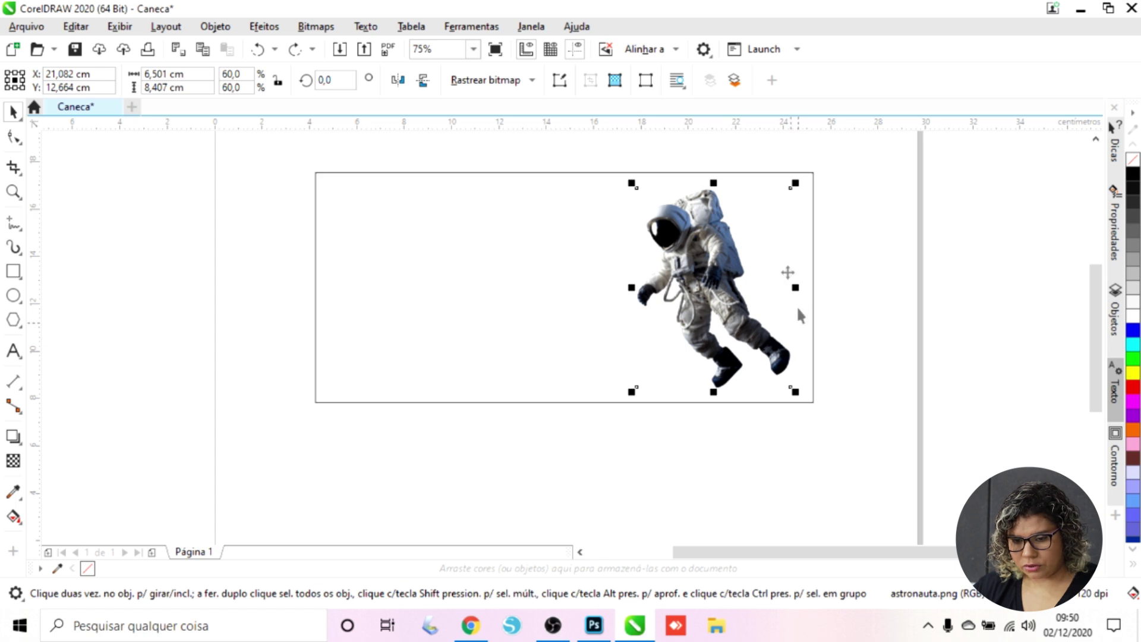
Scale the astronaut slightly down to about 59,8 % and rotate it freehand about 12,7° counterclockwise
click(711, 232)
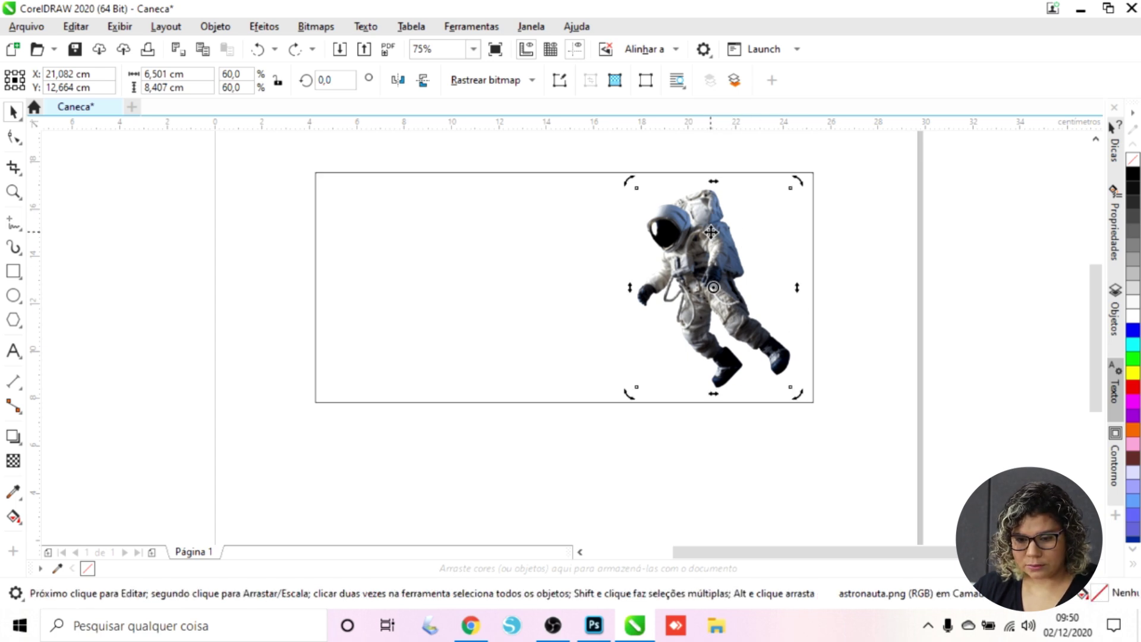
click(717, 253)
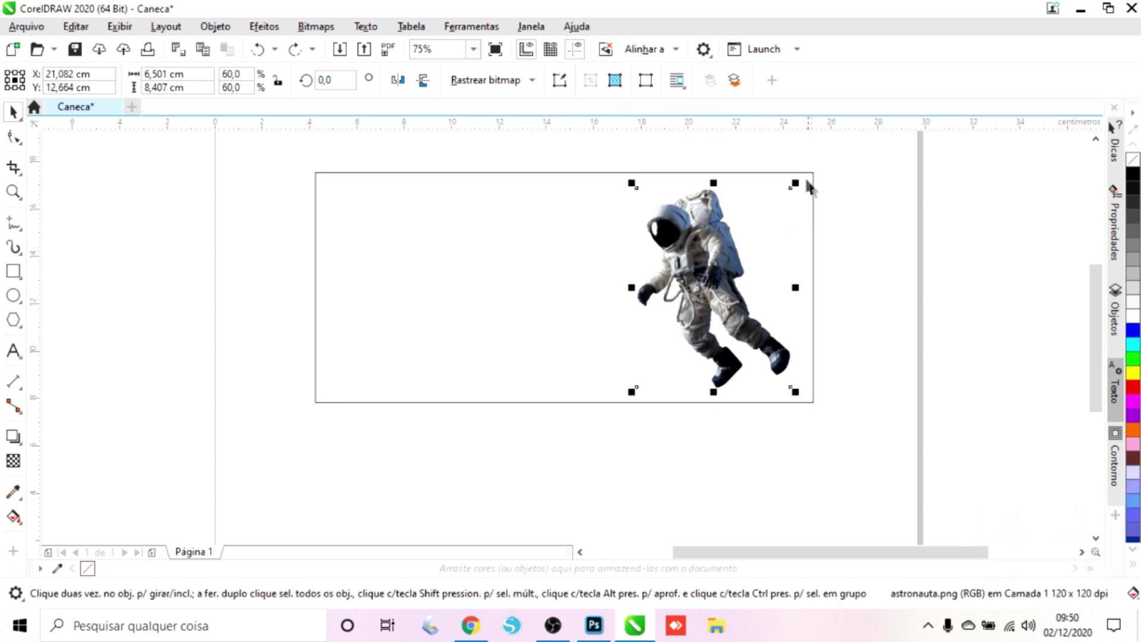
mouse_move(797, 180)
mouse_down()
mouse_move(821, 161)
mouse_move(796, 185)
mouse_up()
click(717, 228)
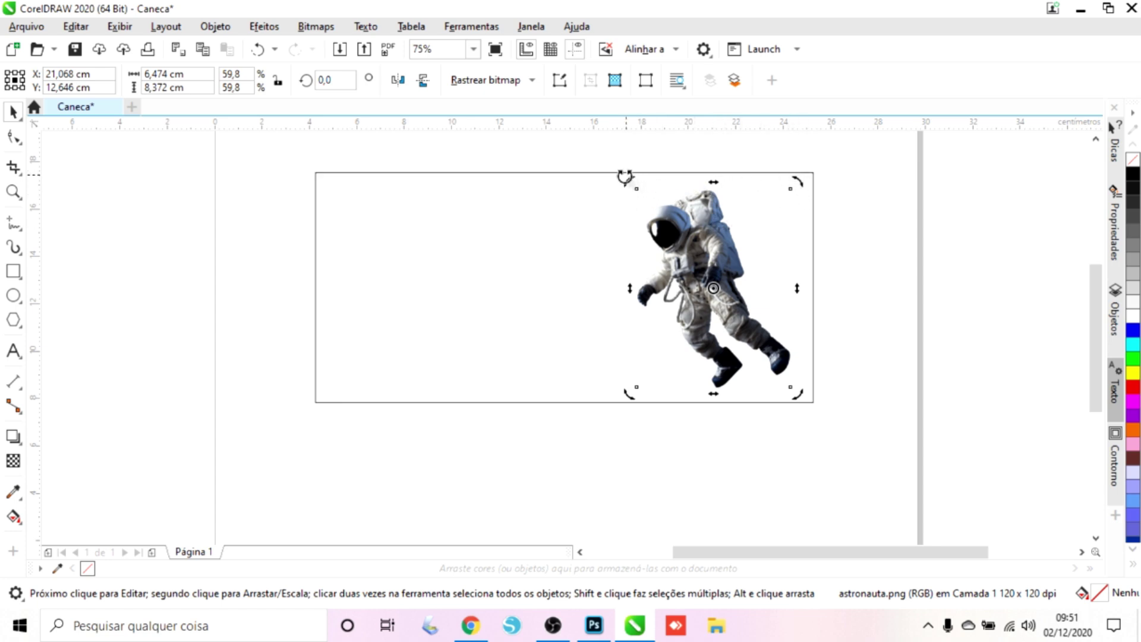
drag(800, 181, 770, 170)
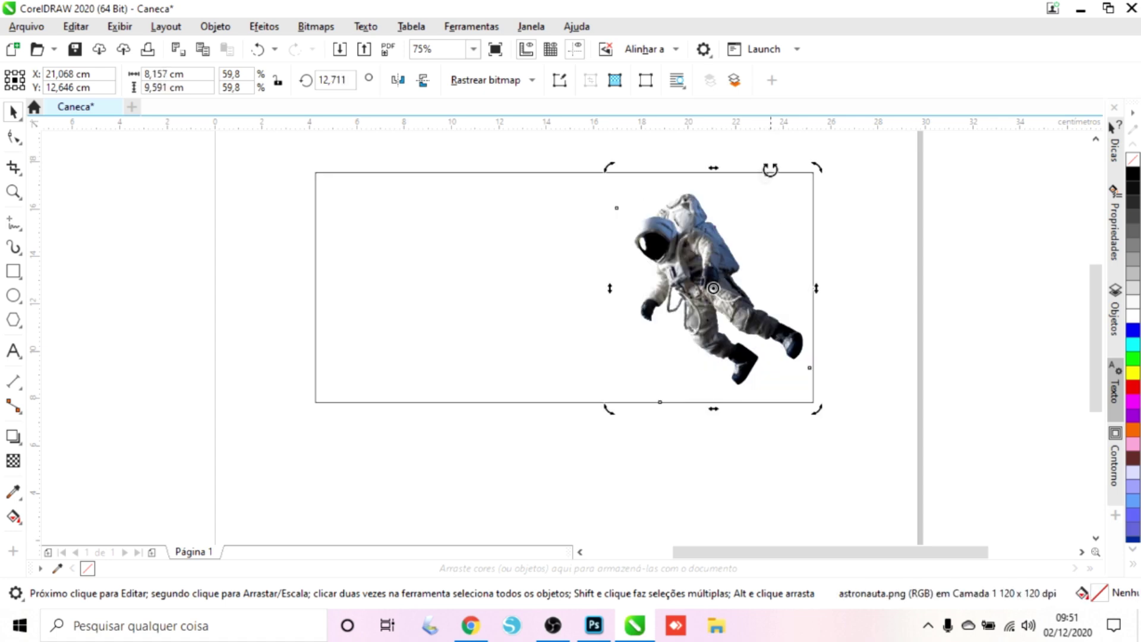
click(881, 193)
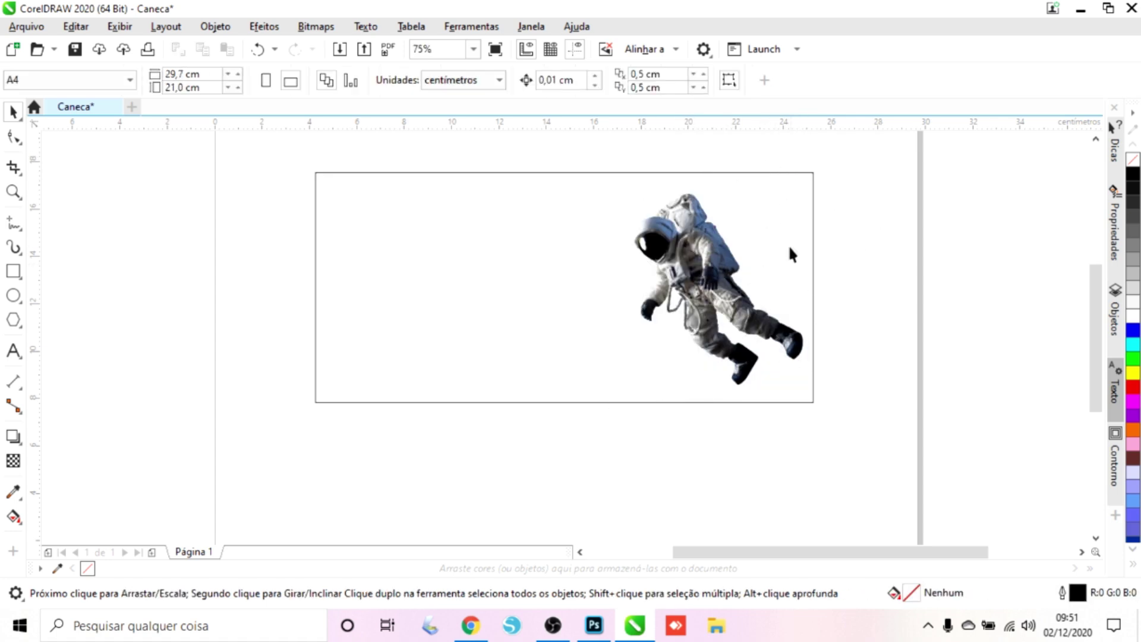
Try mirroring the astronaut horizontally and vertically, reversing each flip
click(705, 293)
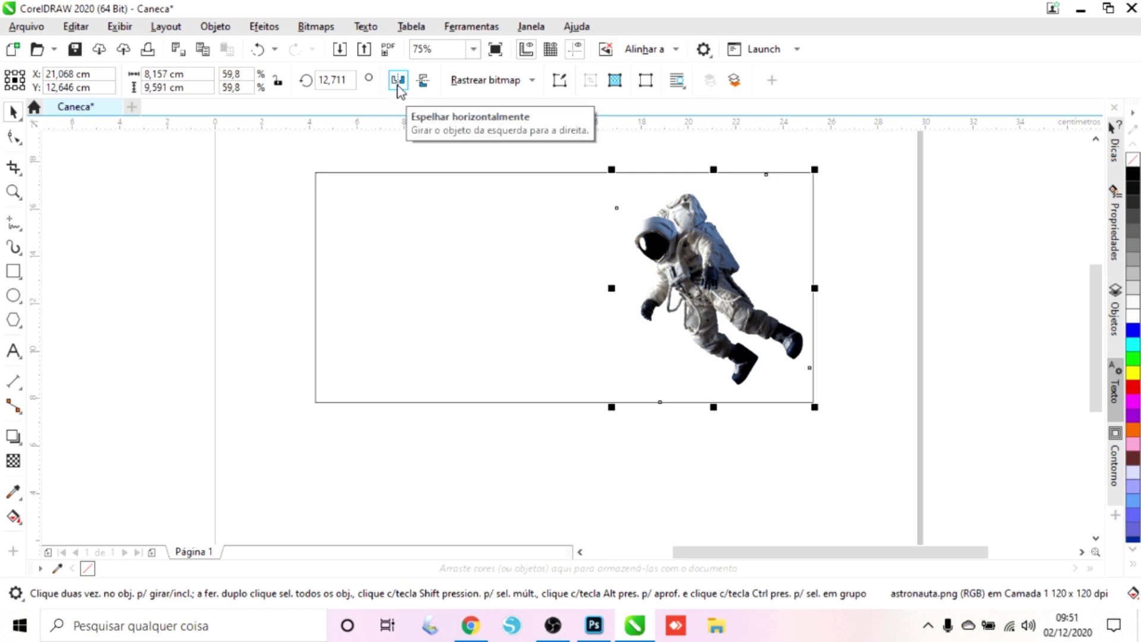
click(398, 80)
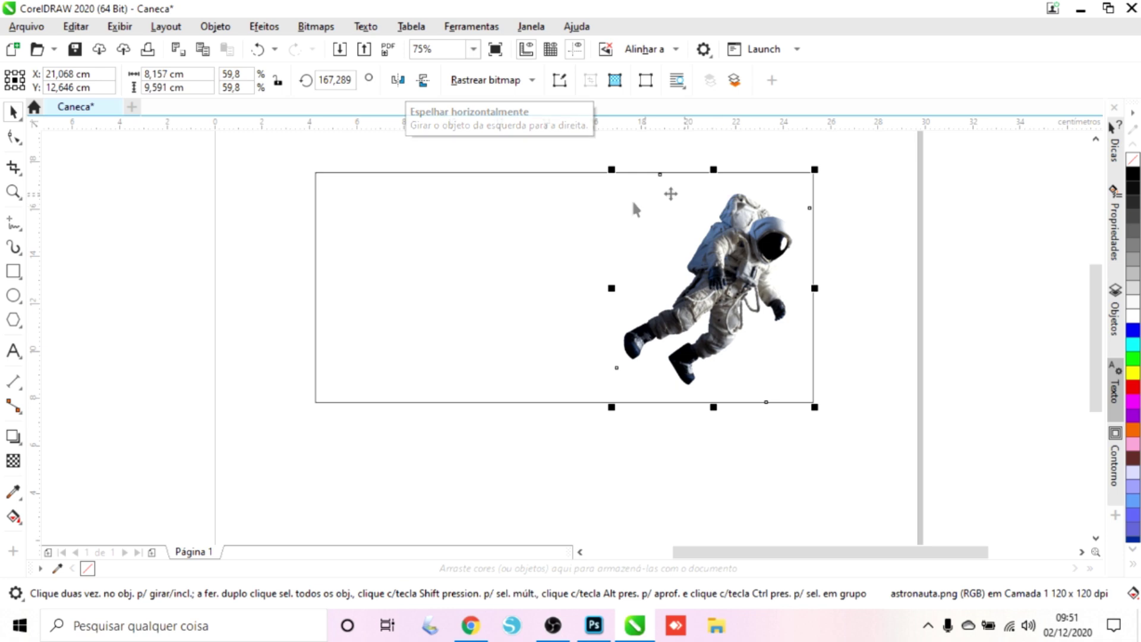
click(395, 85)
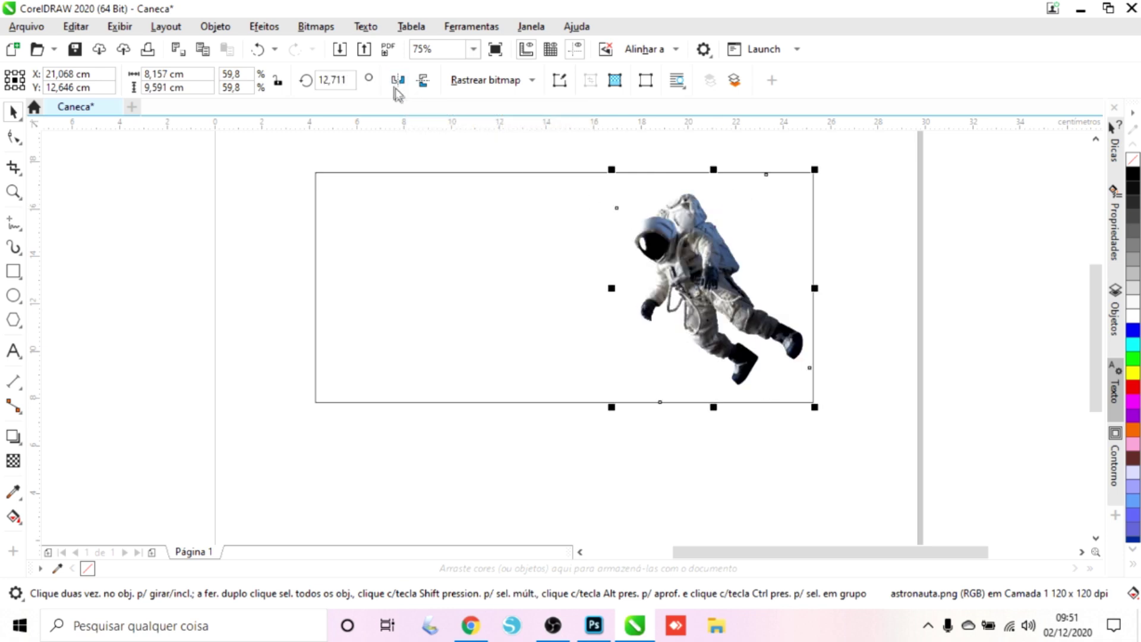
click(424, 82)
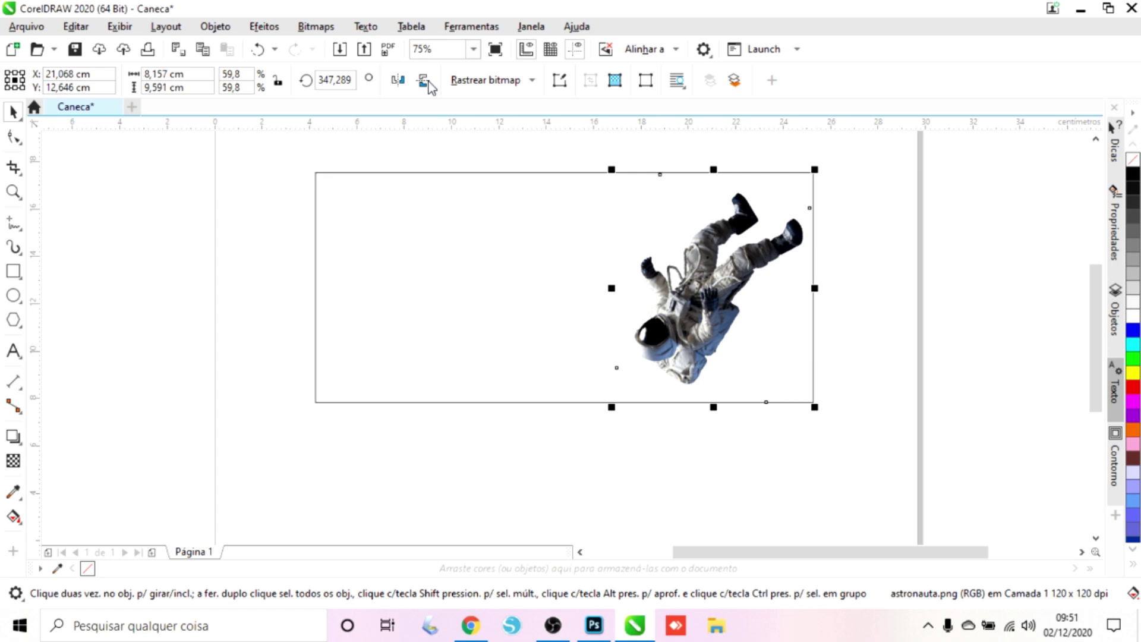
click(425, 83)
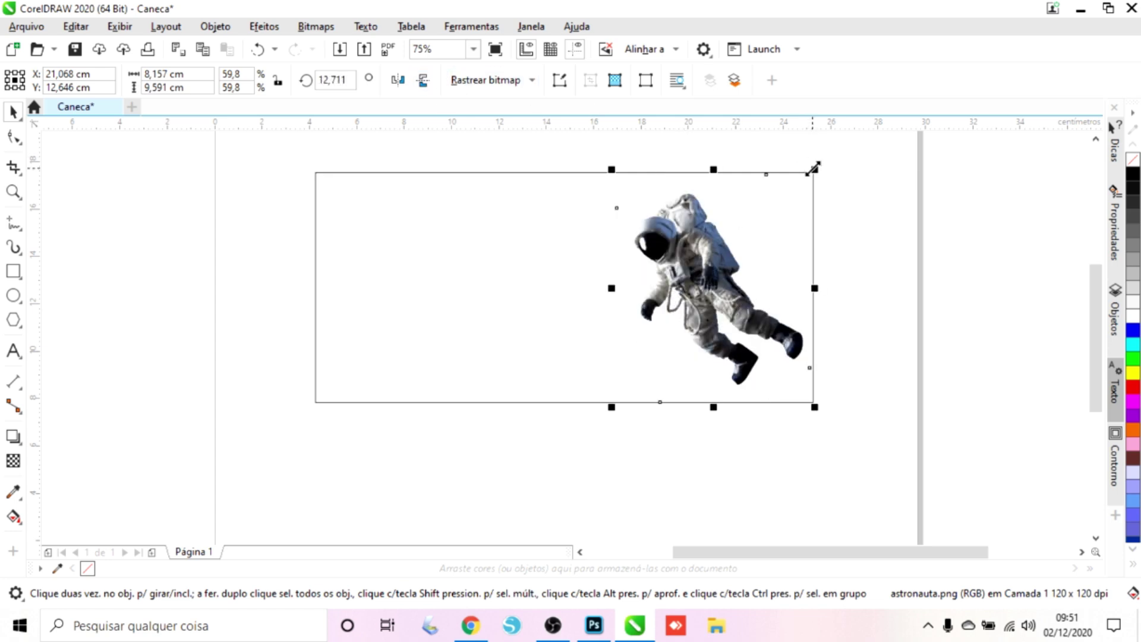
click(571, 158)
click(721, 296)
click(920, 307)
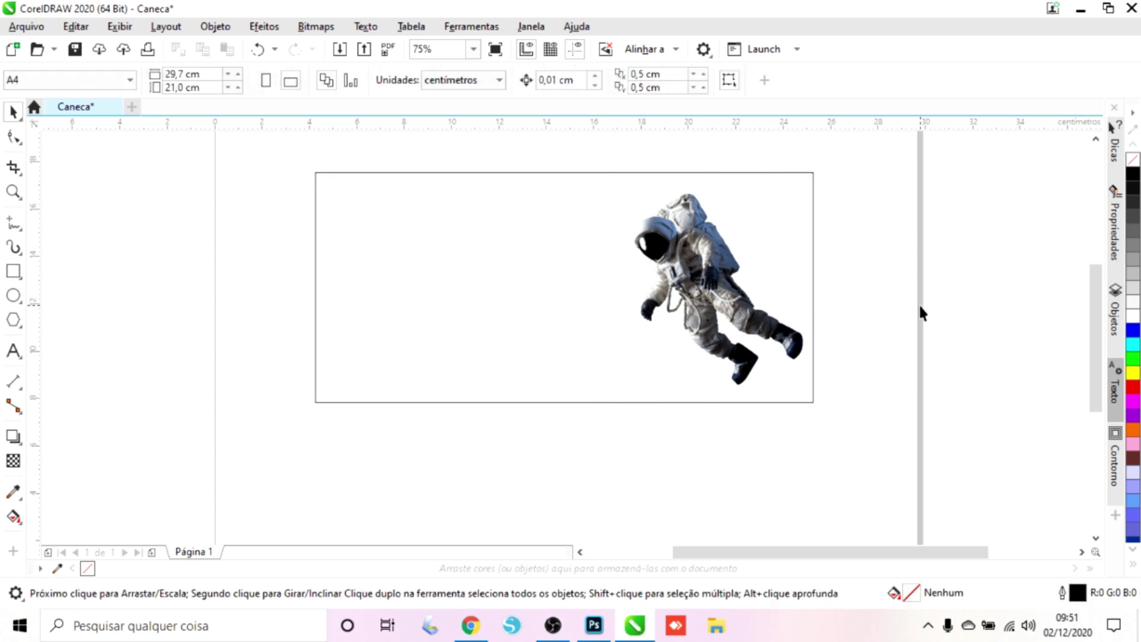
Mirror the astronaut horizontally and move it into the left part of the rectangle
click(741, 297)
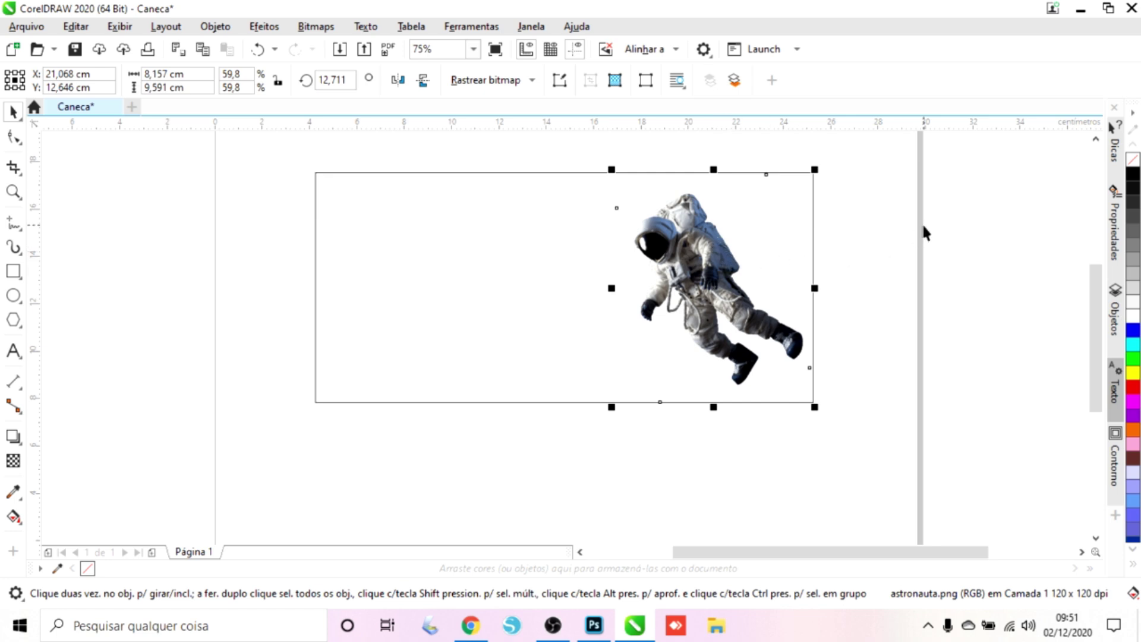
click(391, 86)
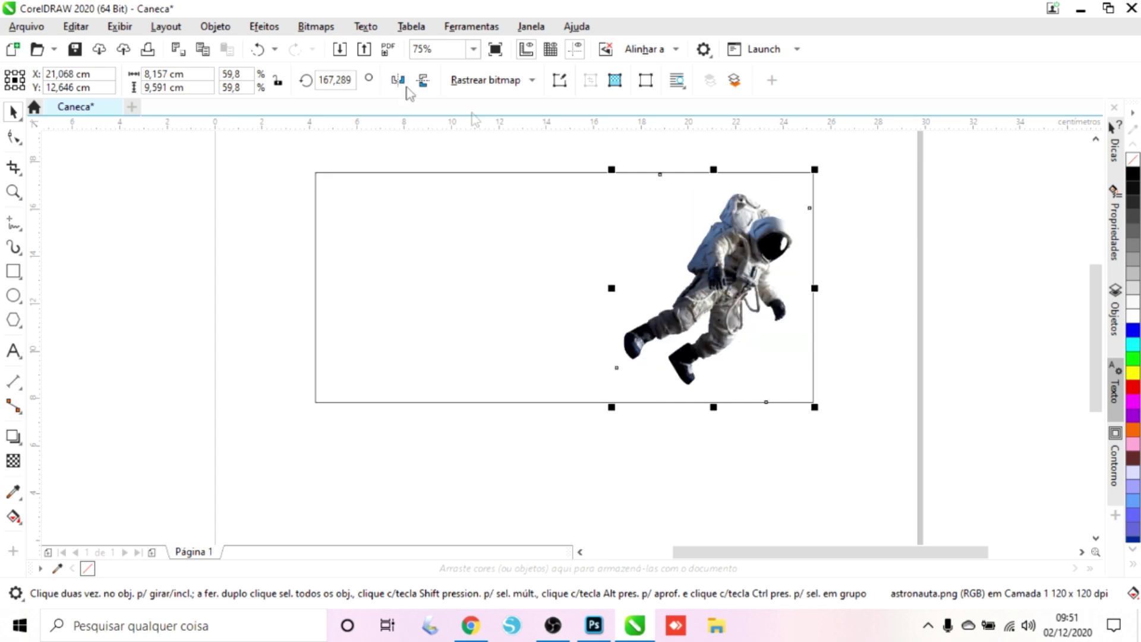
drag(734, 257, 434, 248)
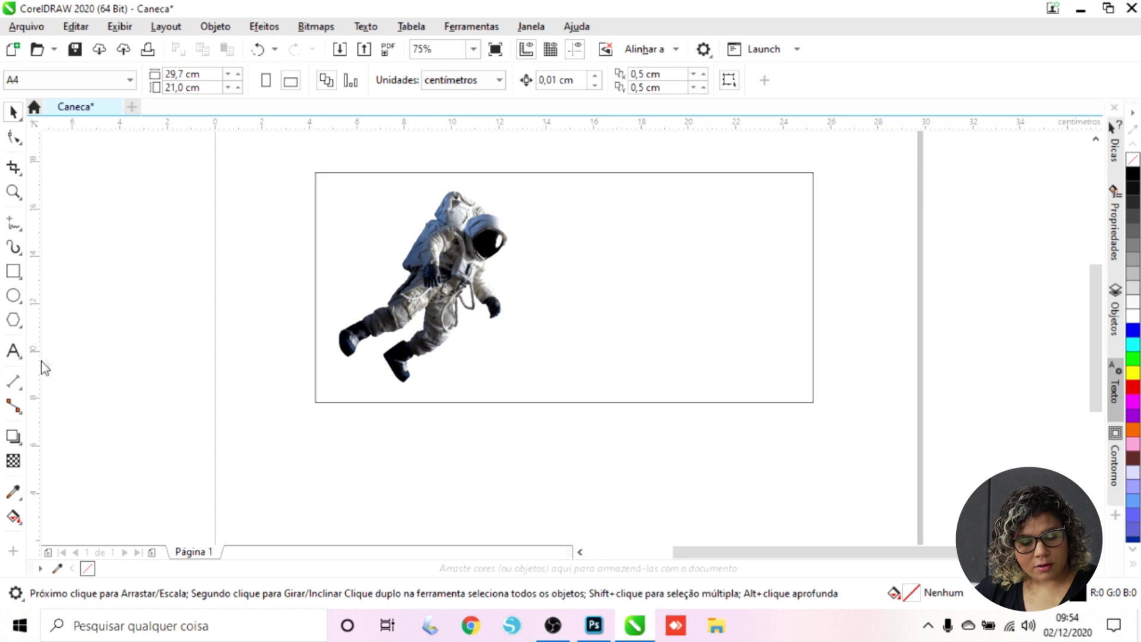
Add a paragraph text frame about 8,1 × 5,7 cm right of the astronaut with the lines "O seu futuro é aqui" and "o seu futuro é agora."
click(7, 356)
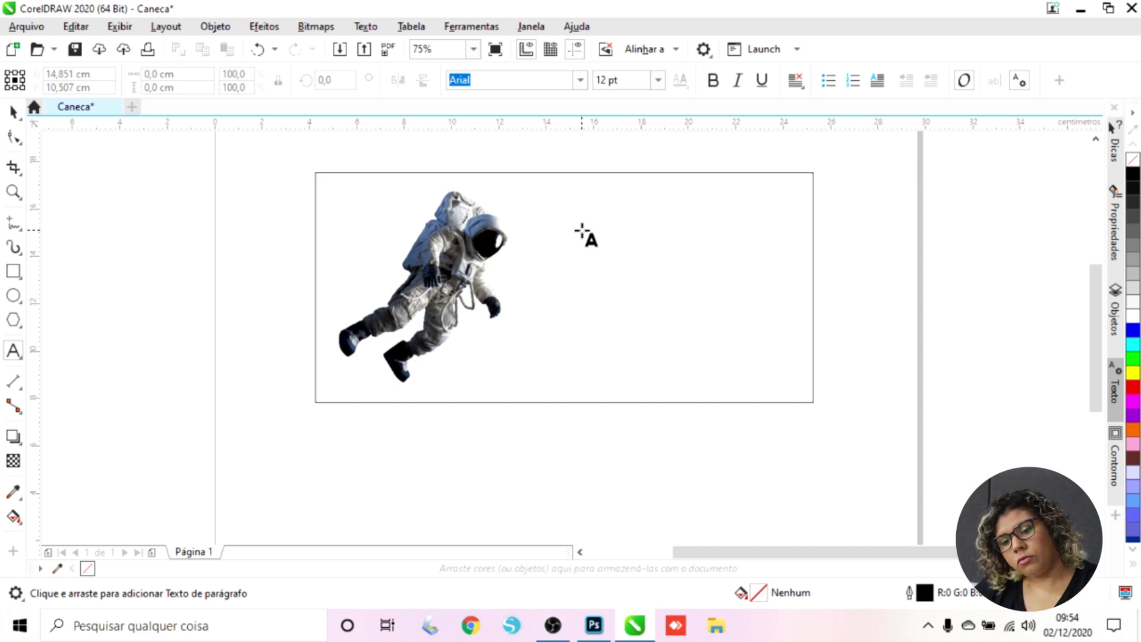
mouse_move(582, 230)
mouse_down()
mouse_move(740, 355)
mouse_move(773, 364)
mouse_up()
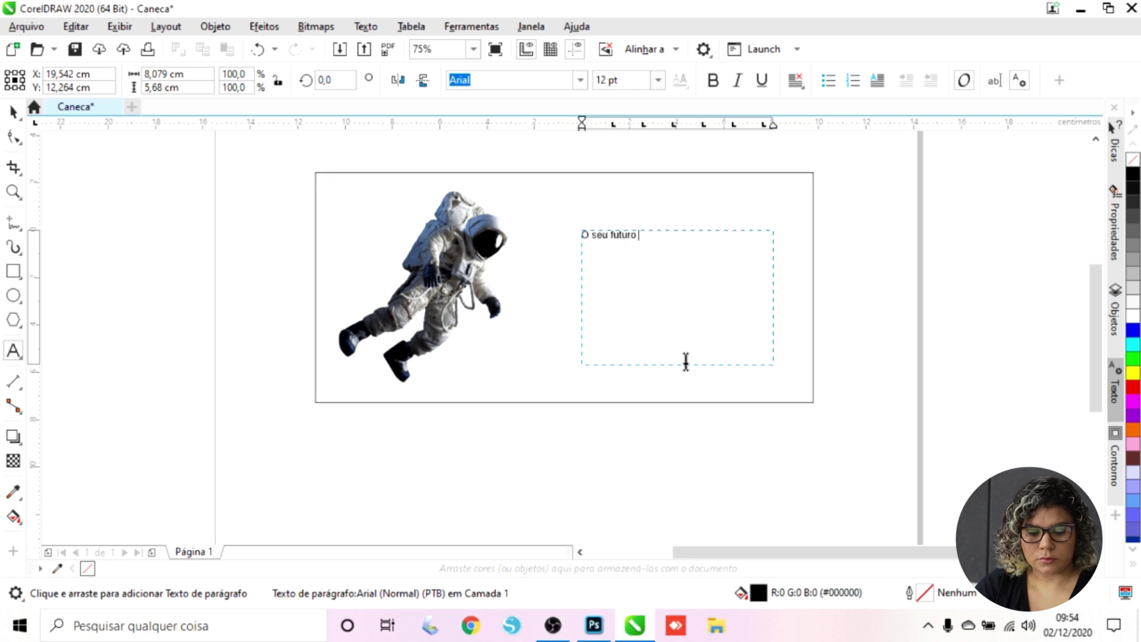
key(Return)
text(o seu futuro é agora)
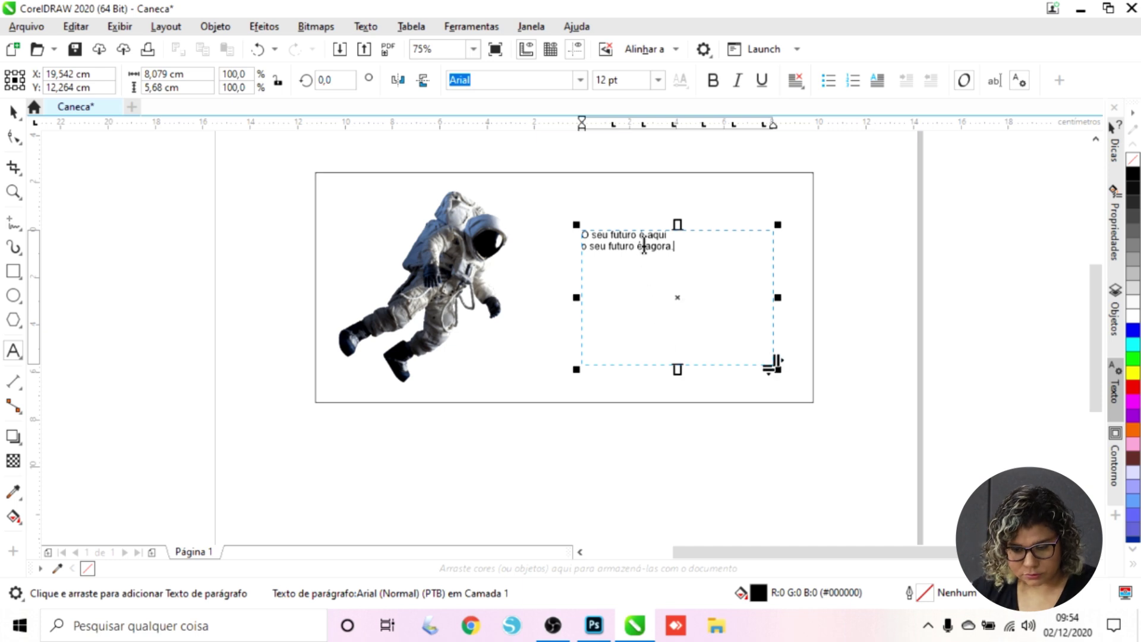
click(12, 111)
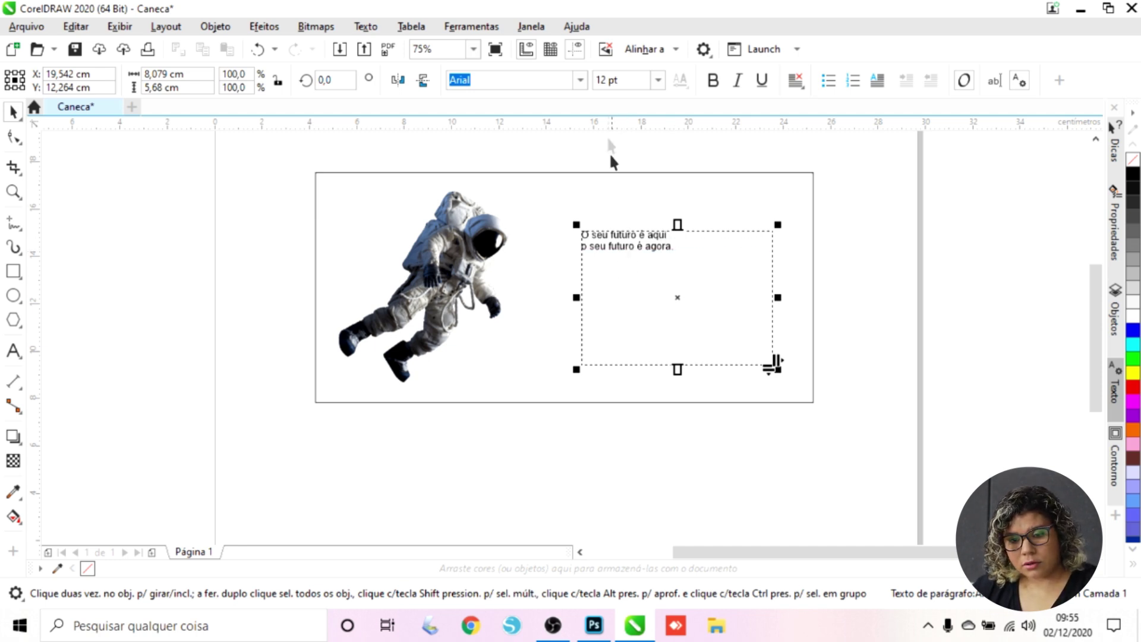
Preview larger font sizes on the selected paragraph text without applying one
click(661, 81)
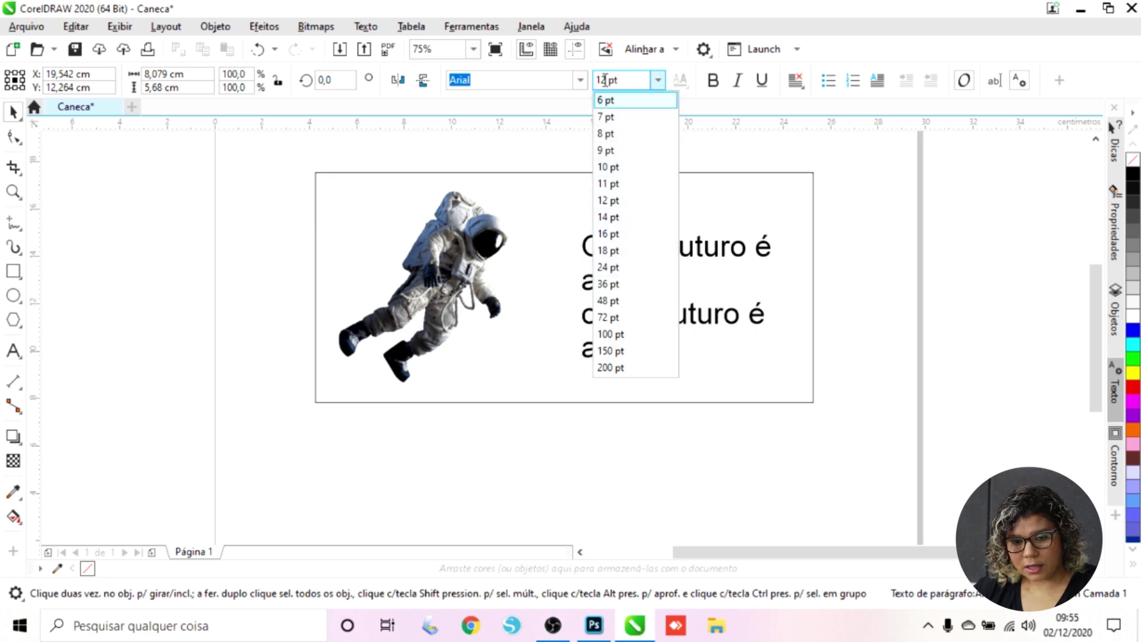
click(758, 244)
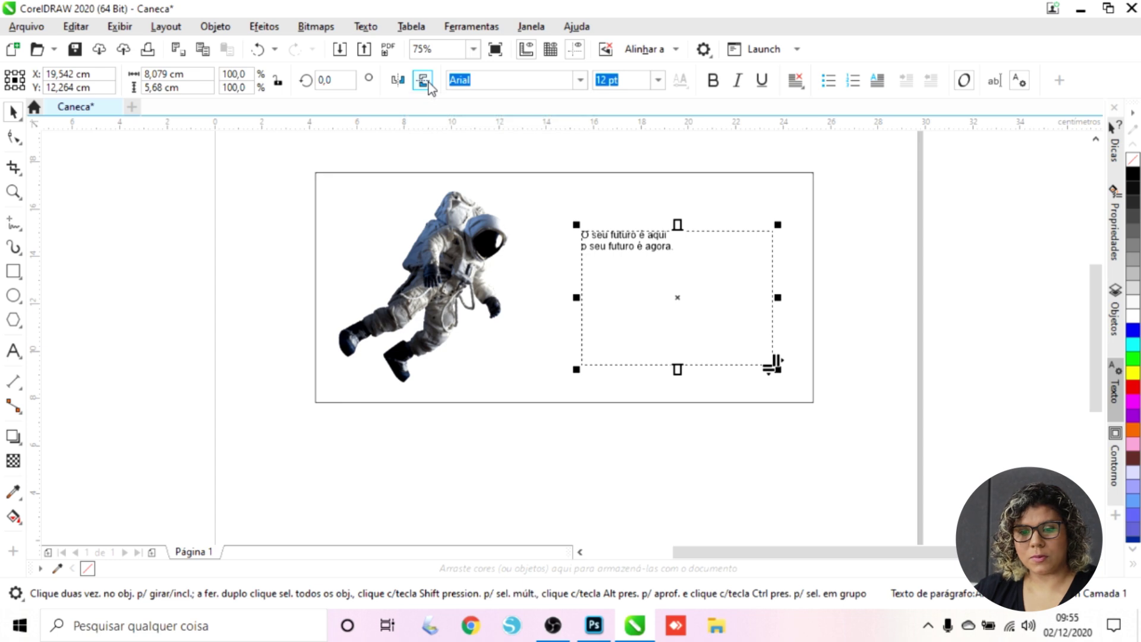
Try mirroring the paragraph text frame horizontally, and reverse the flip
click(406, 81)
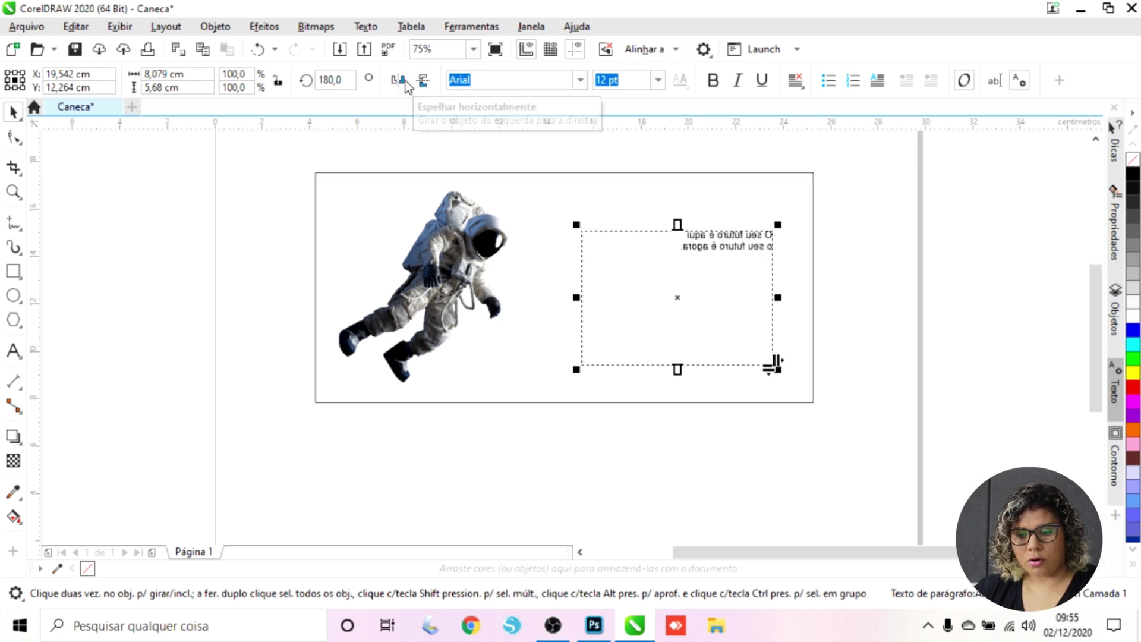
click(407, 82)
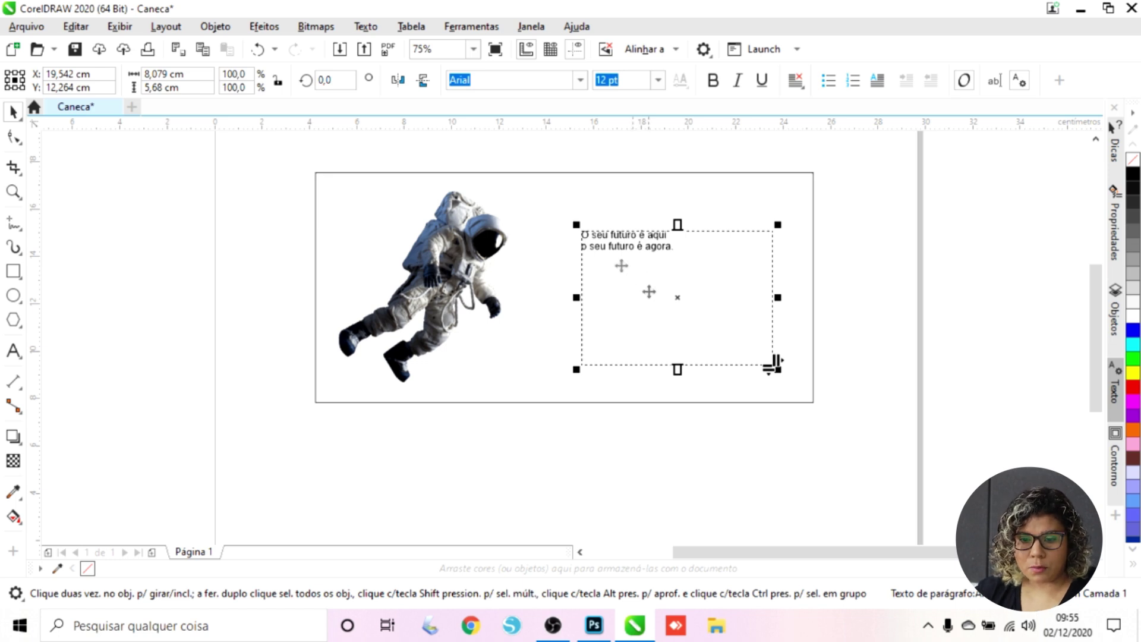
Try the Auto Techno font on the paragraph text and adjust its frame to about 8,4 cm wide
click(578, 80)
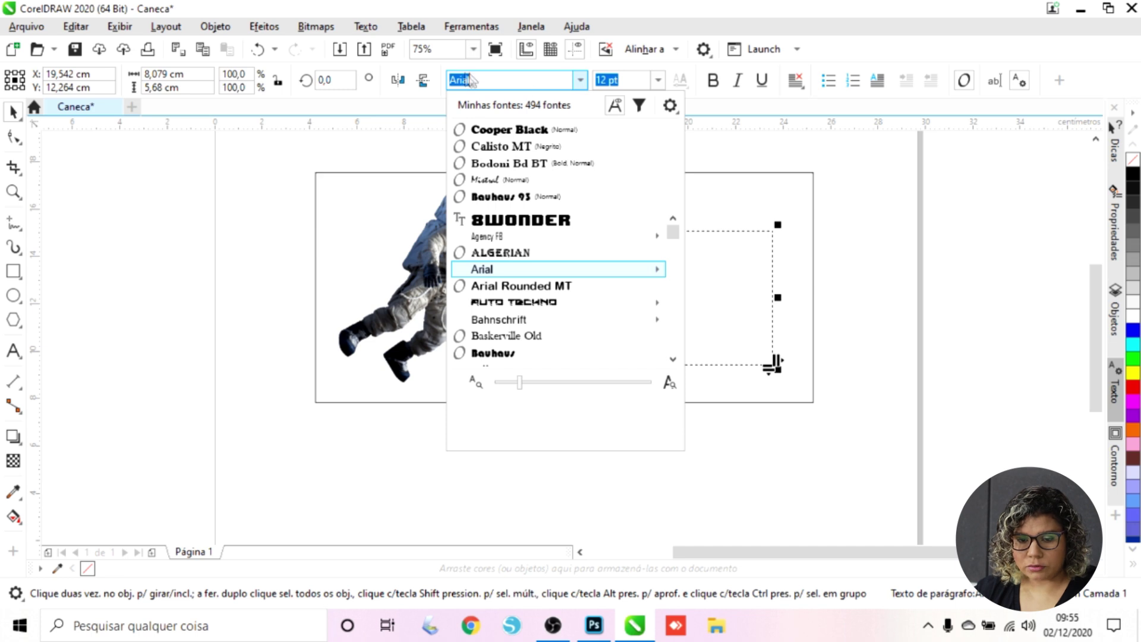
scroll(548, 245, down, 1)
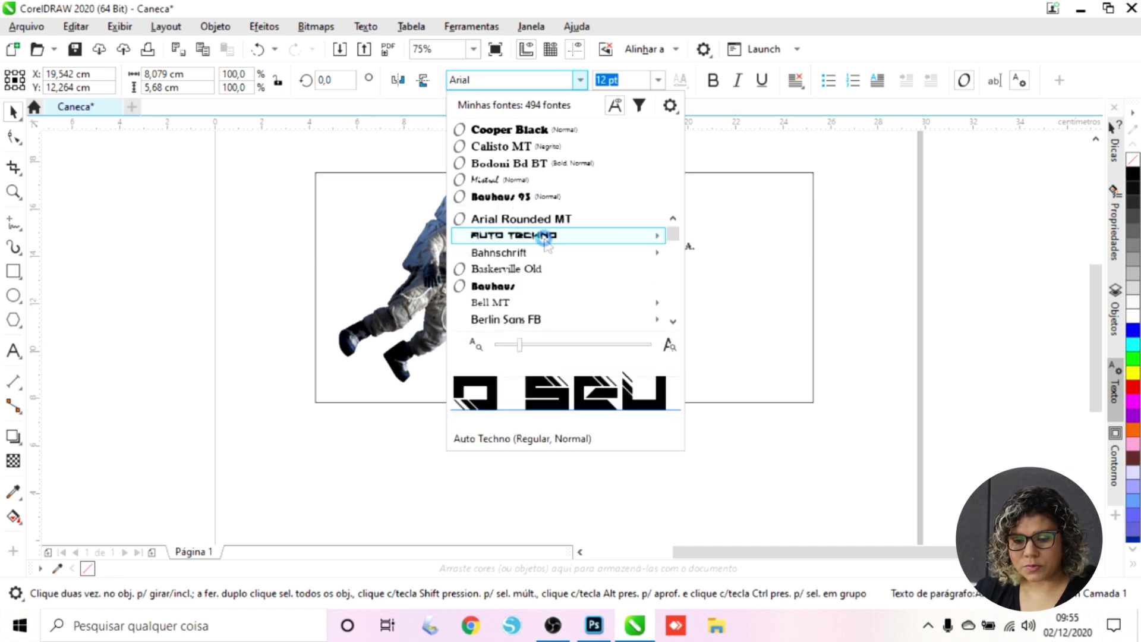
mouse_move(548, 245)
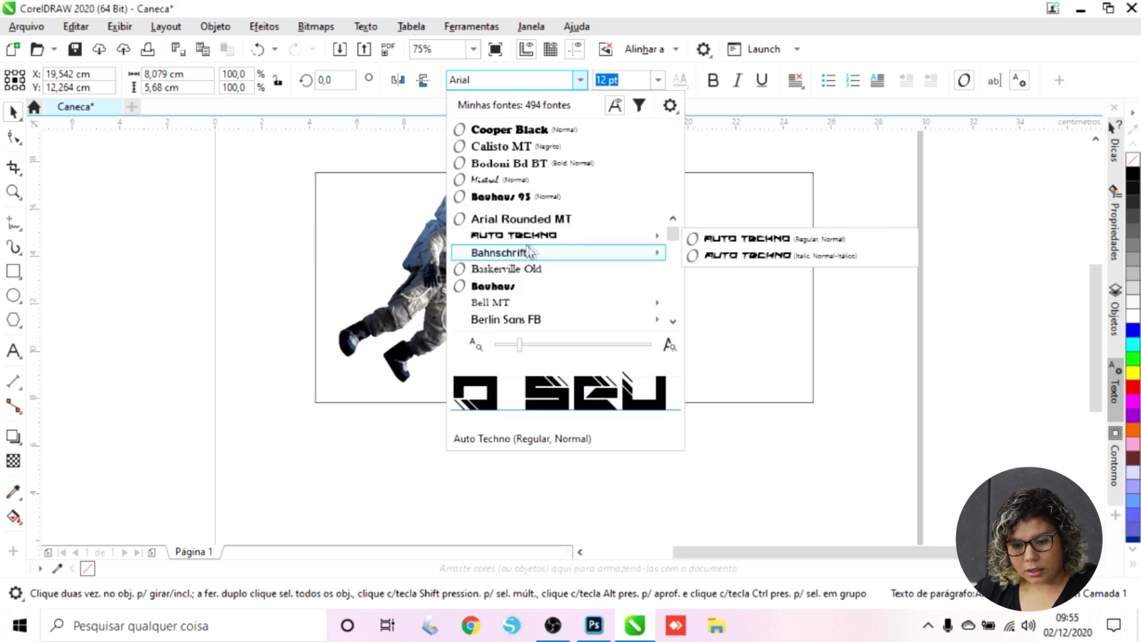
click(537, 236)
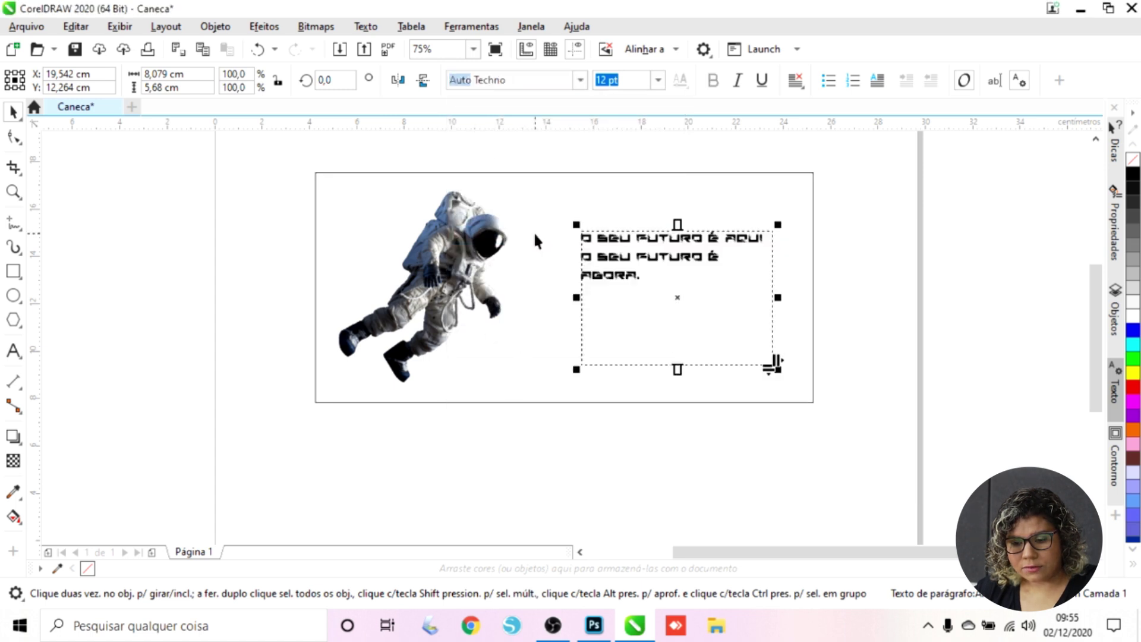
drag(573, 297, 546, 297)
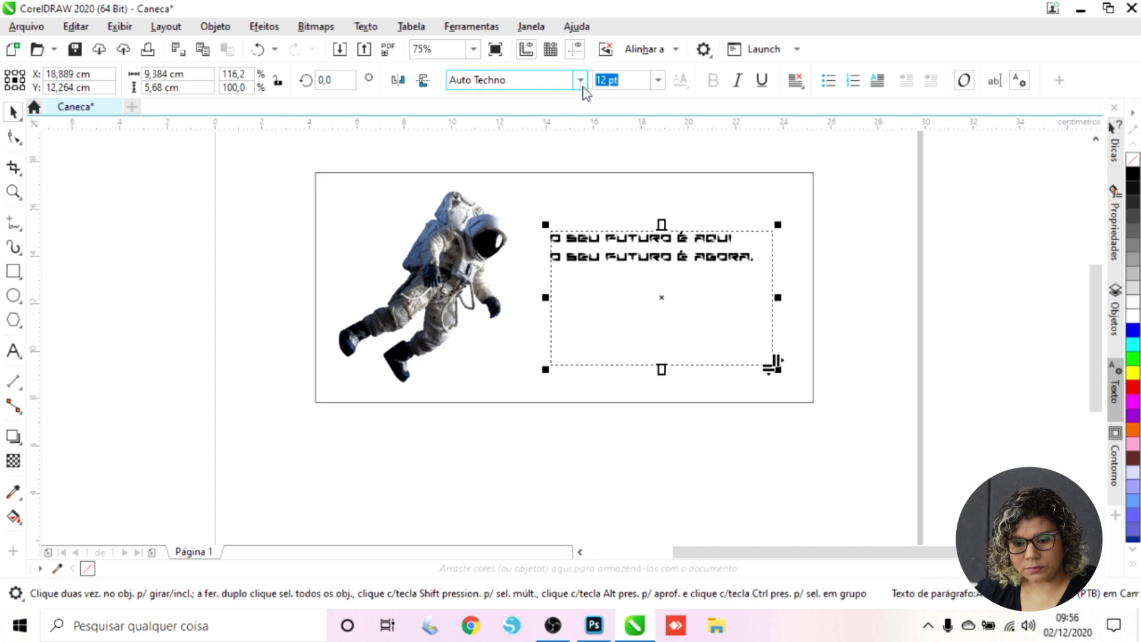
drag(546, 297, 569, 298)
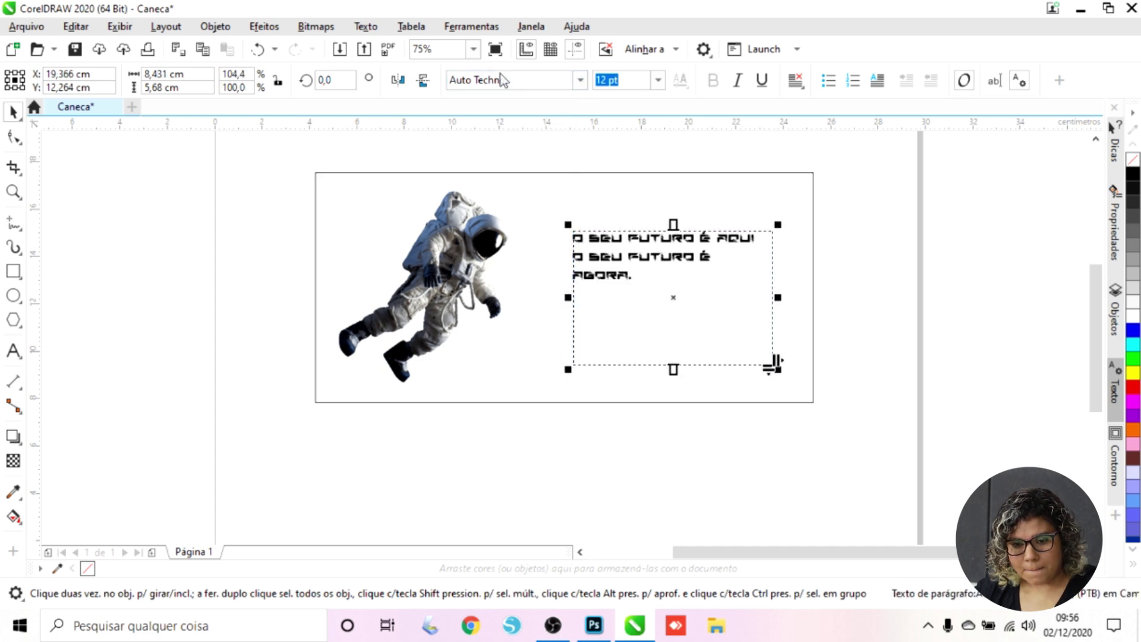
Set the paragraph text to Bauhaus 93 at 18 pt and narrow its frame to about 7,7 cm
click(578, 82)
click(542, 268)
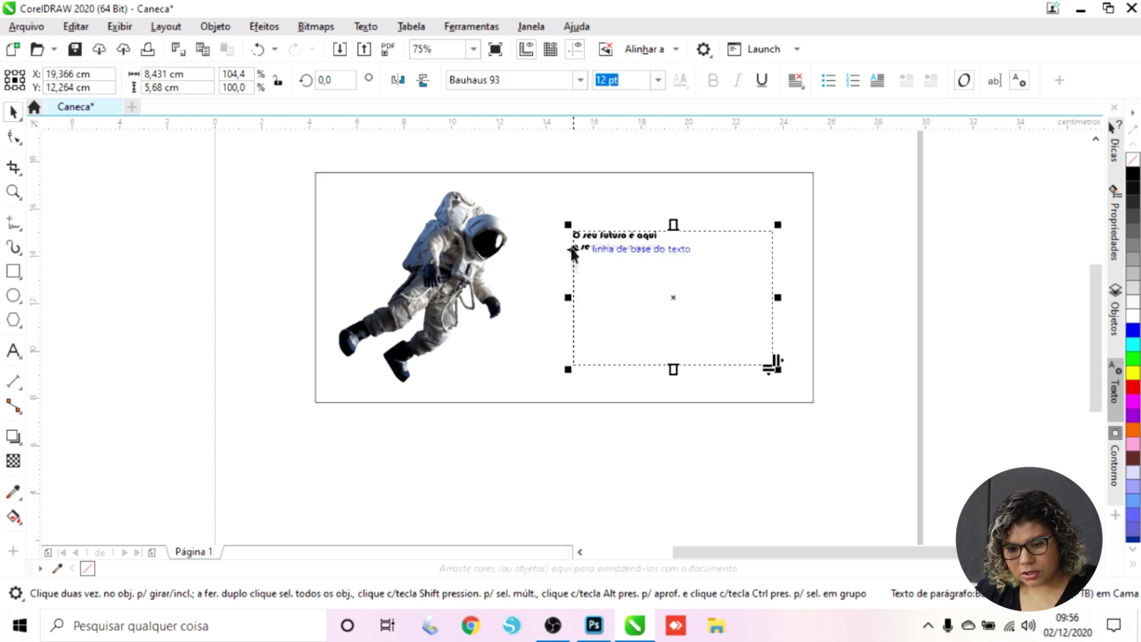
mouse_move(569, 301)
mouse_down()
mouse_move(642, 298)
mouse_move(584, 297)
mouse_up()
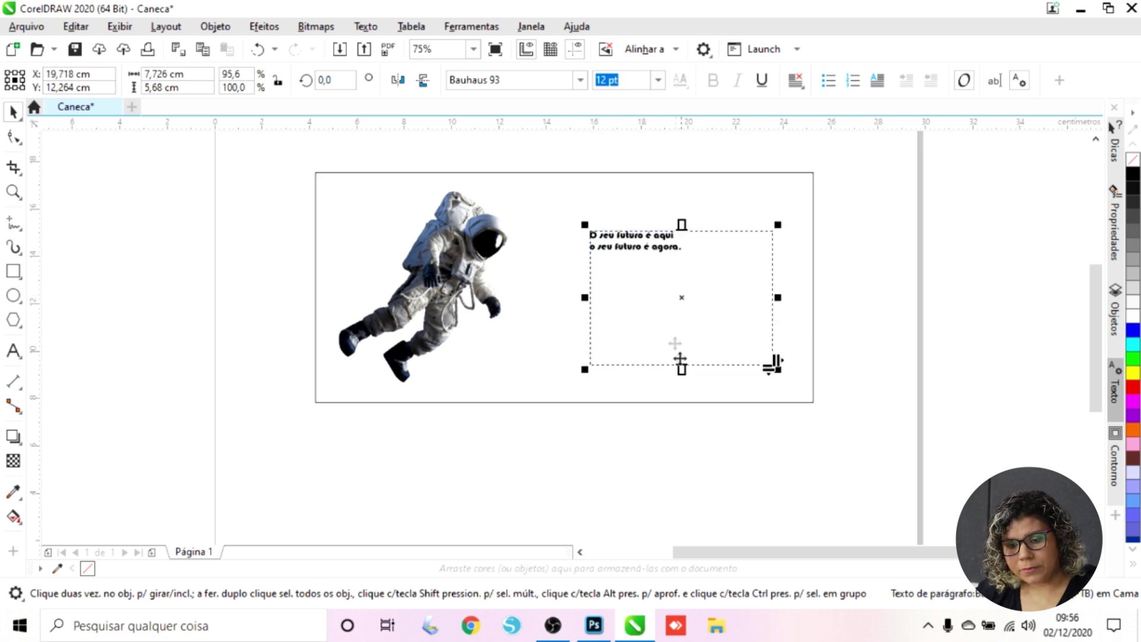
click(658, 81)
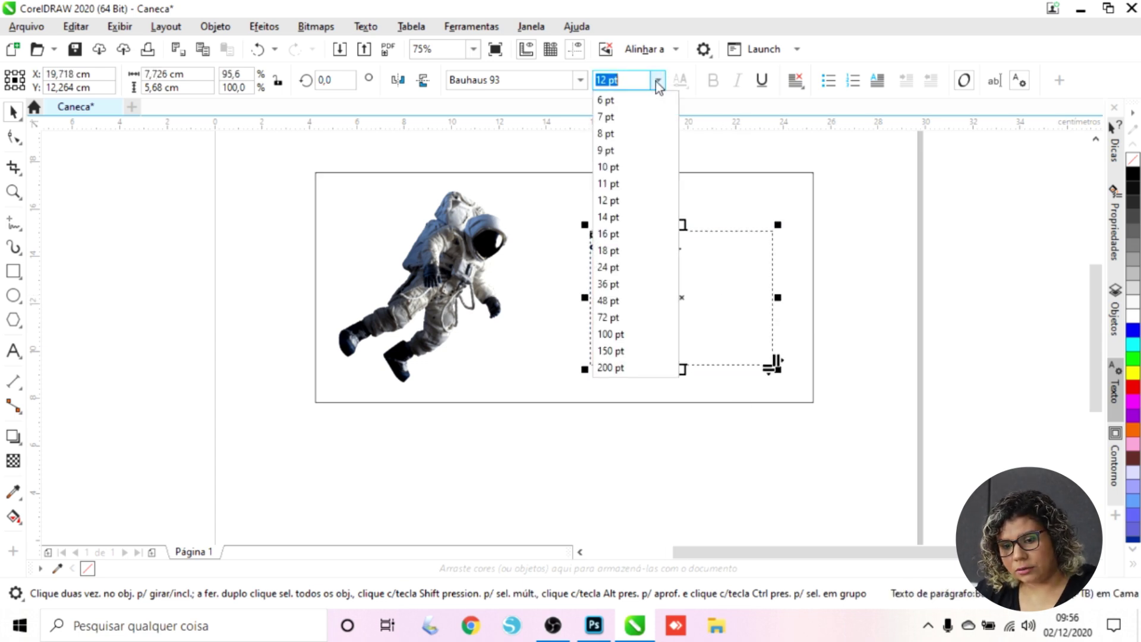
click(666, 251)
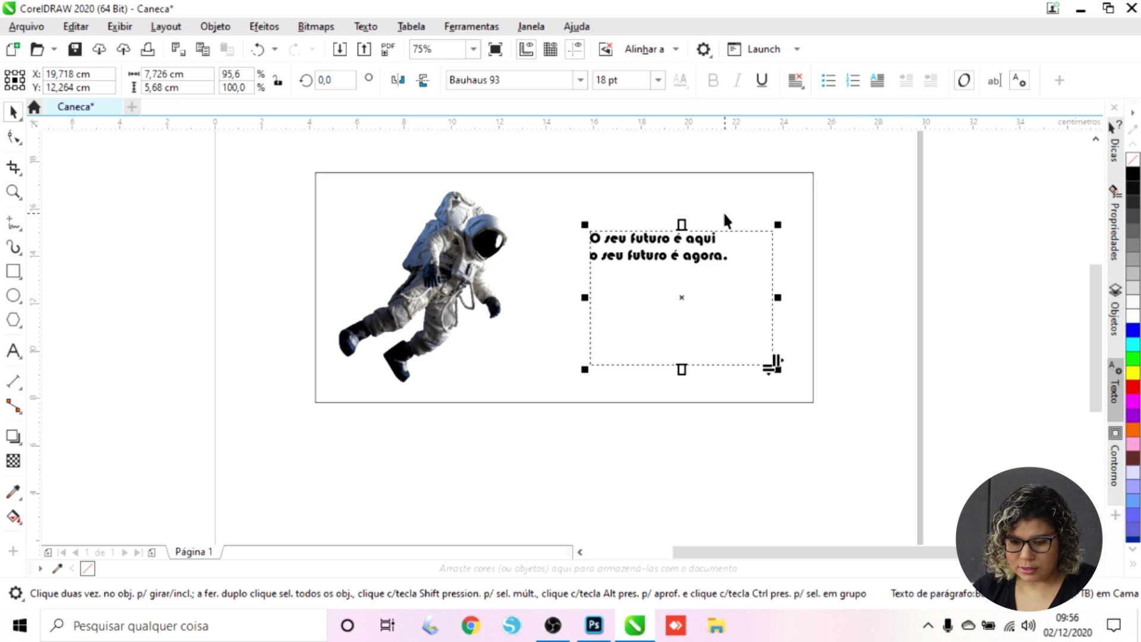
click(872, 267)
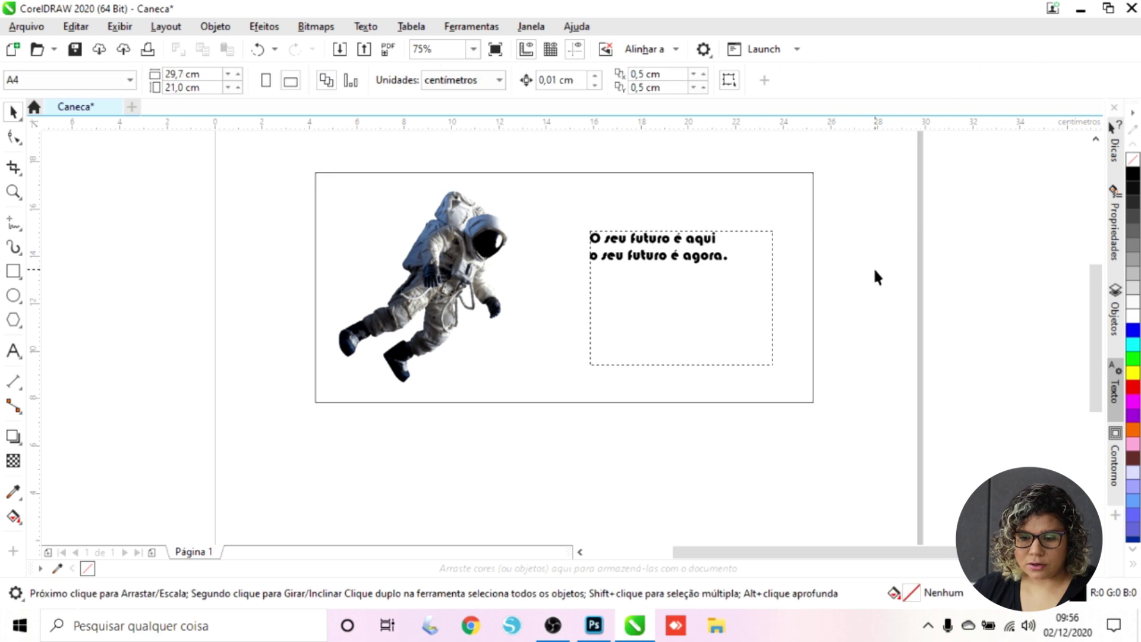
Add artistic text right of the rectangle with the lines "O seu futuro é aqui" and "o seu futuro é agora."
click(13, 351)
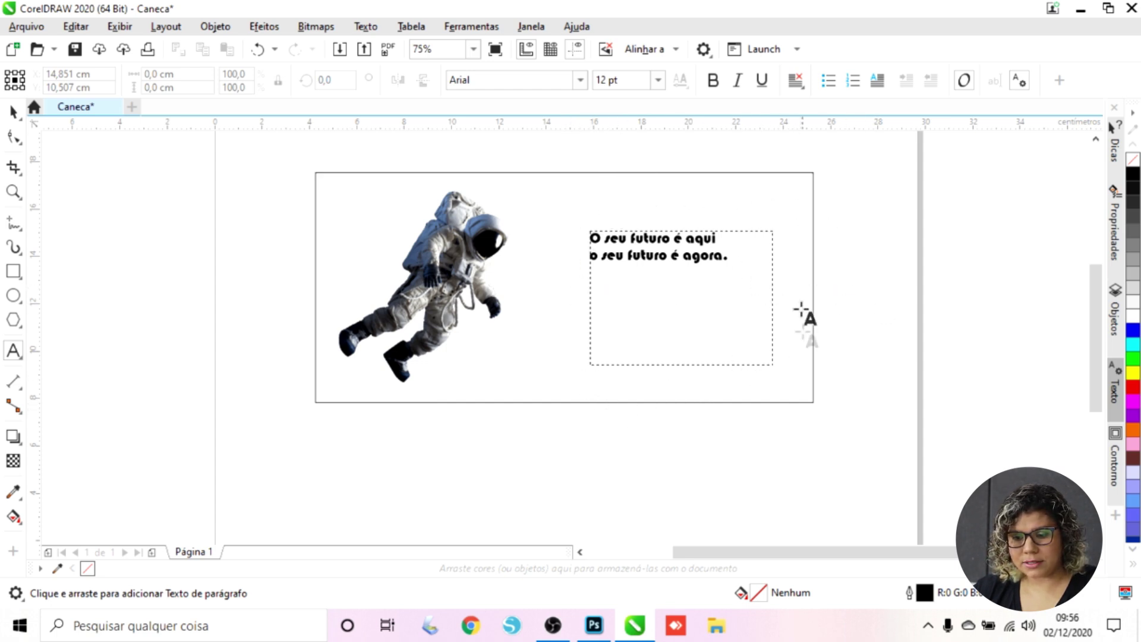
click(841, 250)
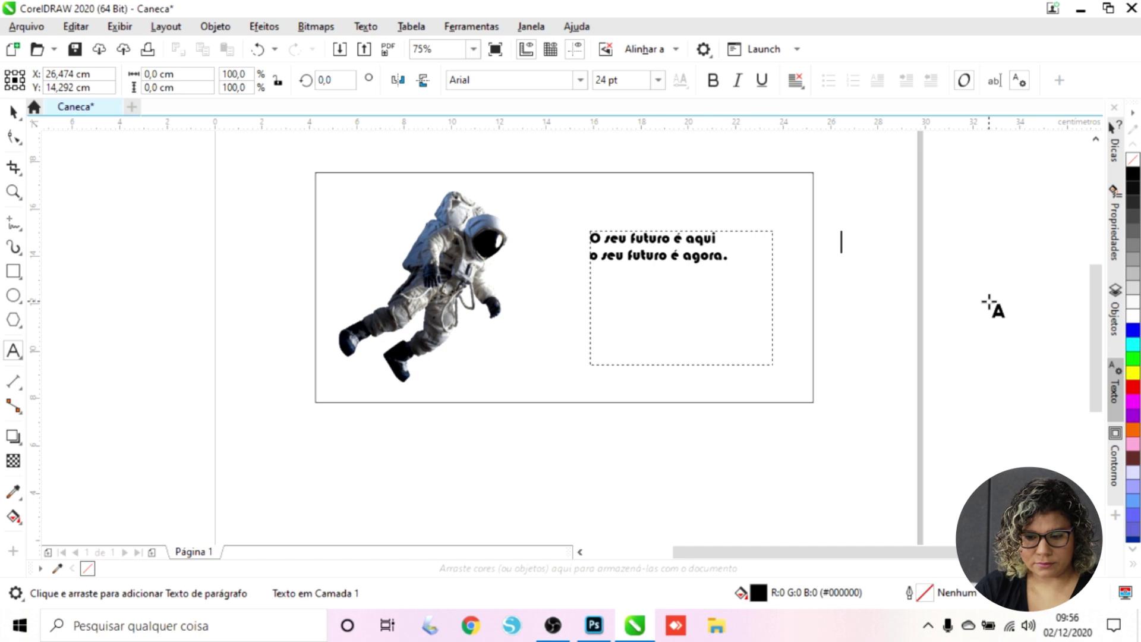
text(O seu futuro é aqui )
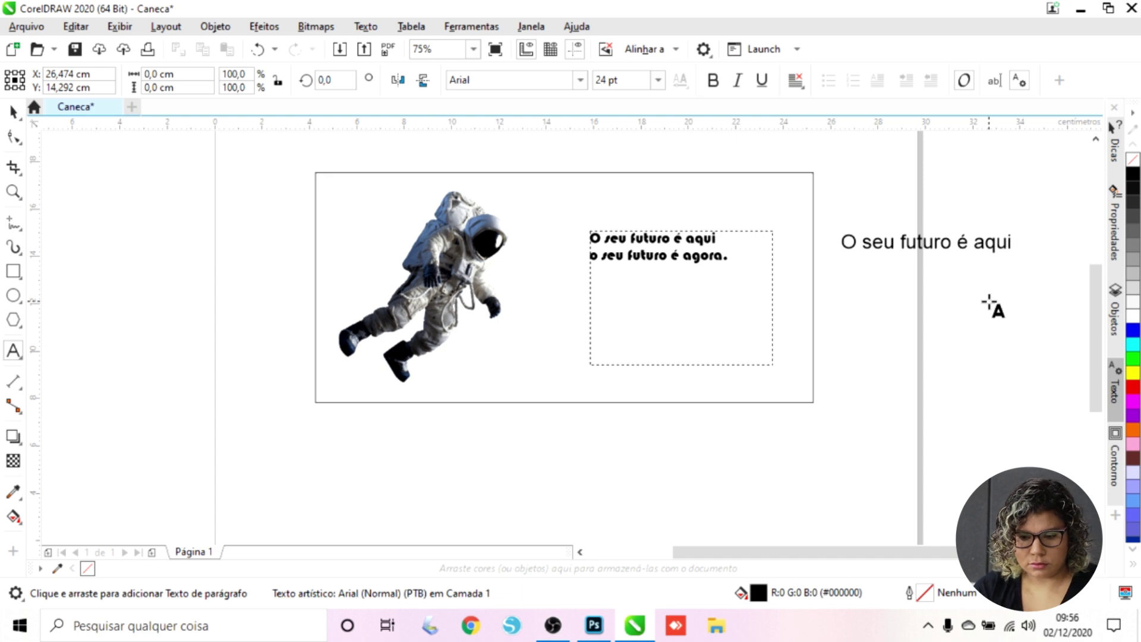
text(o seu fu)
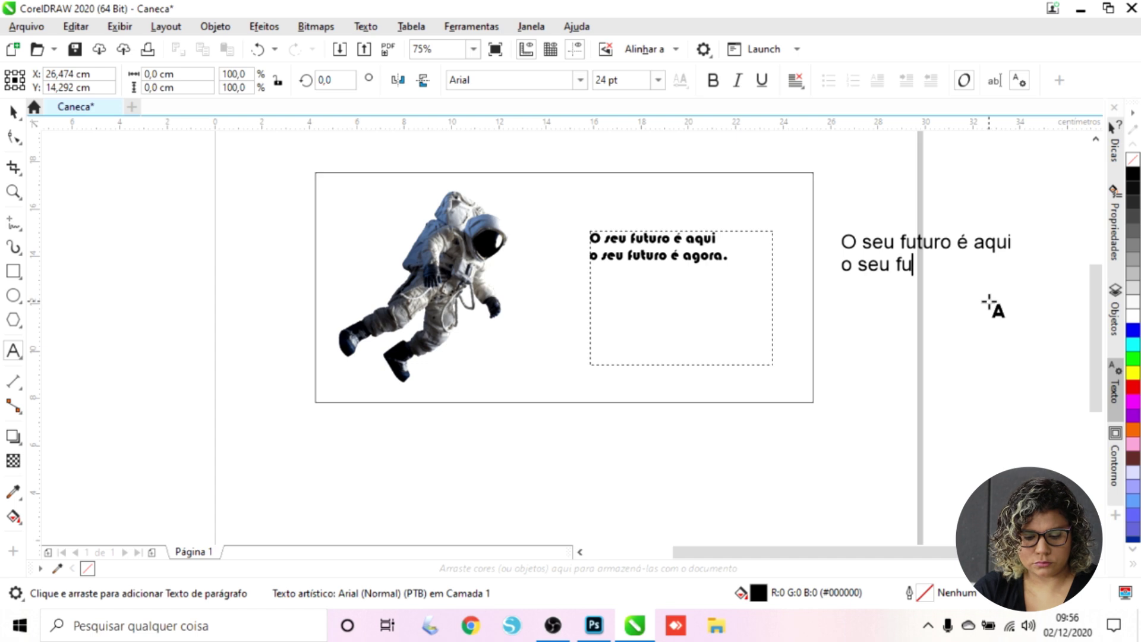
text(turo é agora.)
key(Escape)
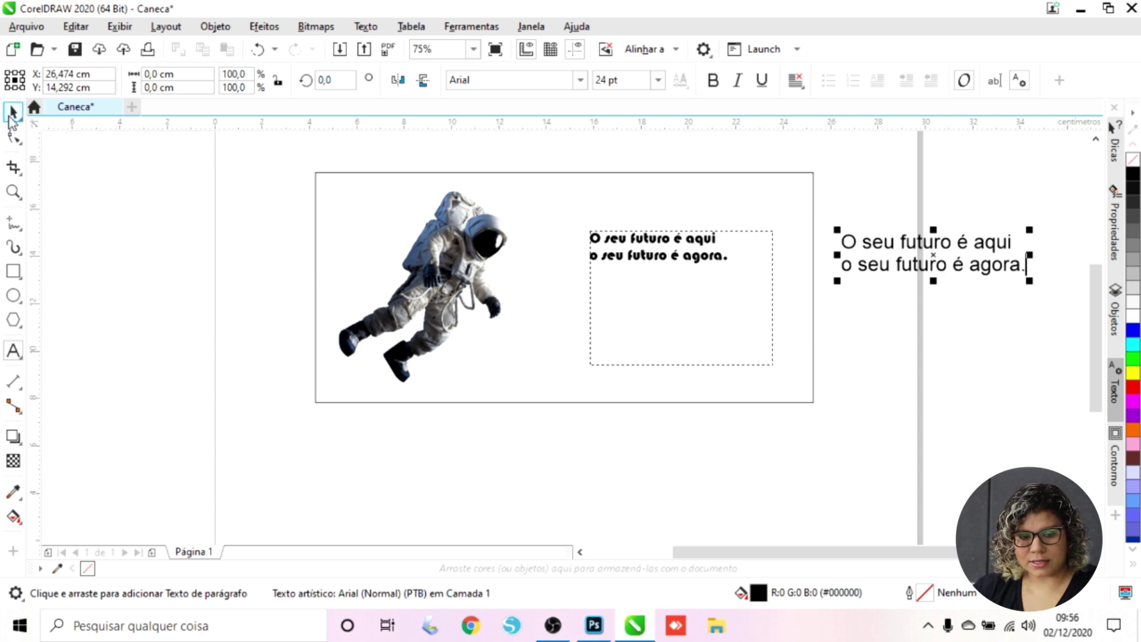
click(13, 112)
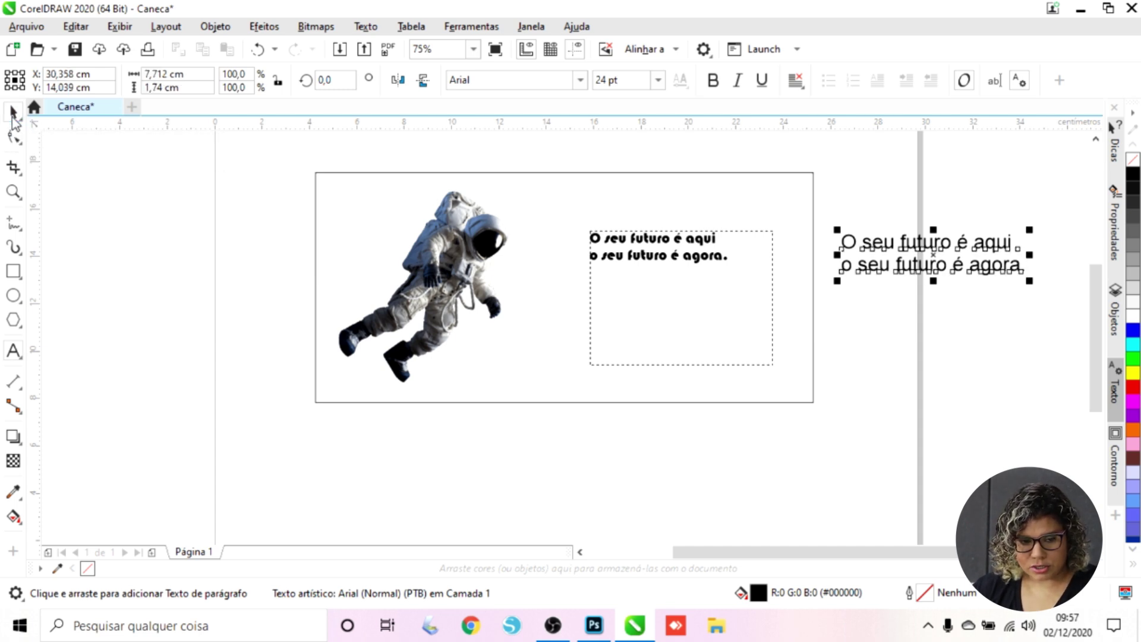
Move the artistic text closer to the paragraph frame and change its second line to "O seu futuro é agora" without the period
drag(889, 246, 828, 250)
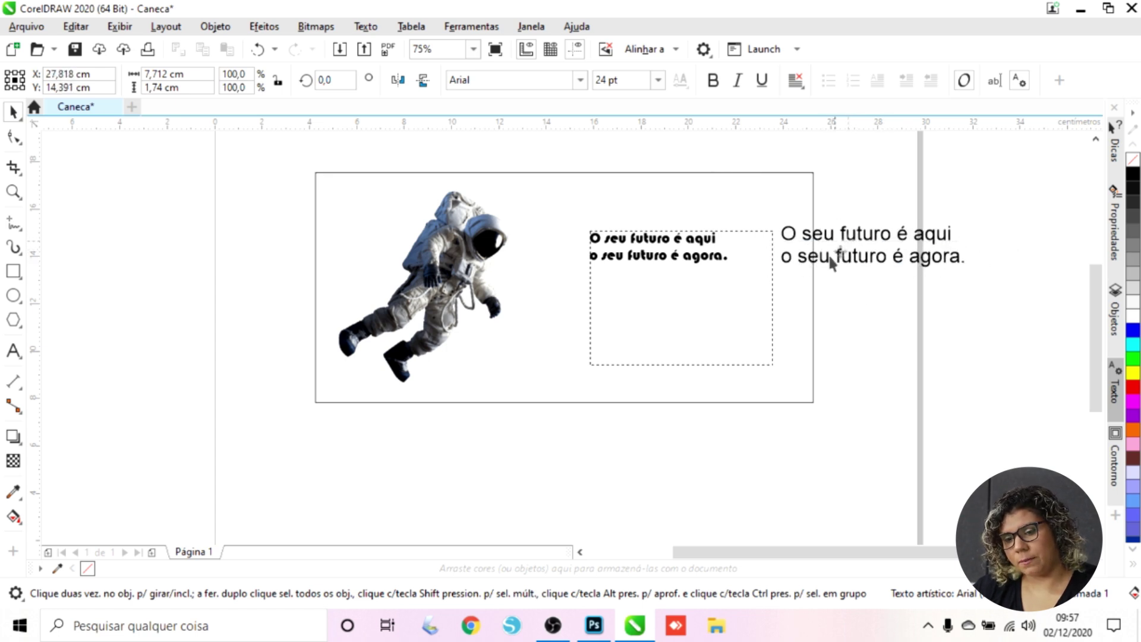
double_click(792, 256)
key(BackSpace)
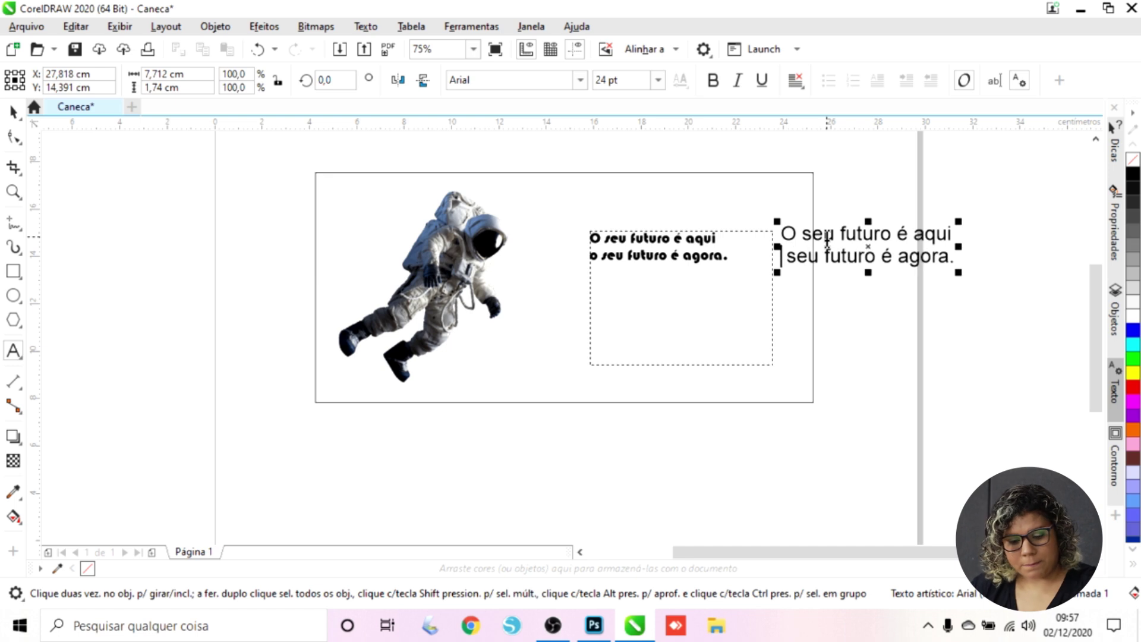
text(O)
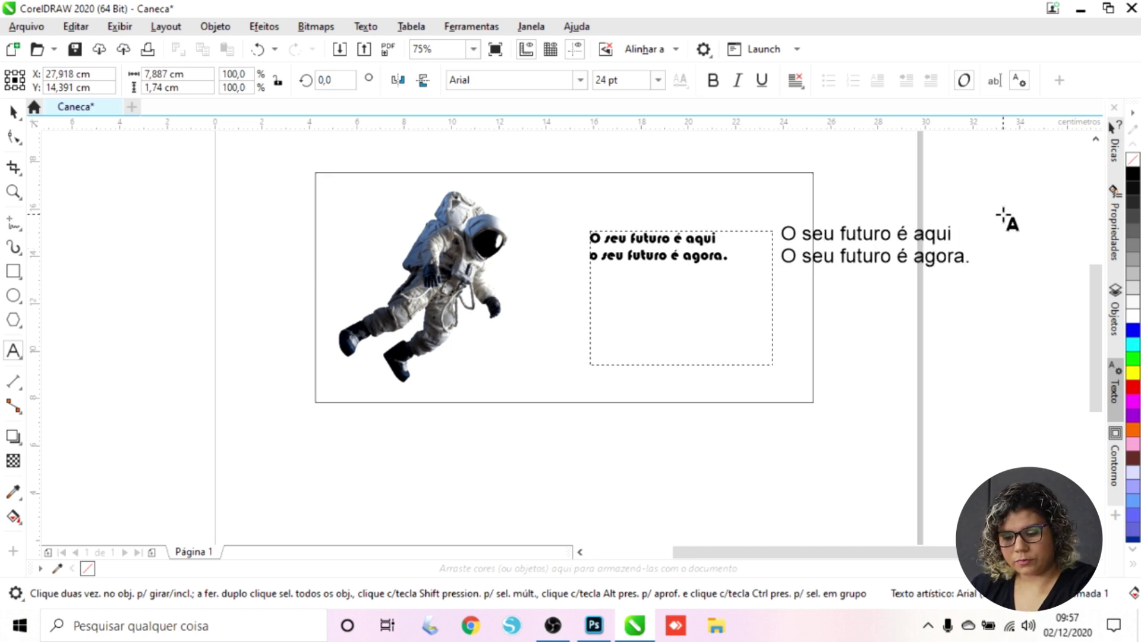
click(968, 256)
key(BackSpace)
click(14, 111)
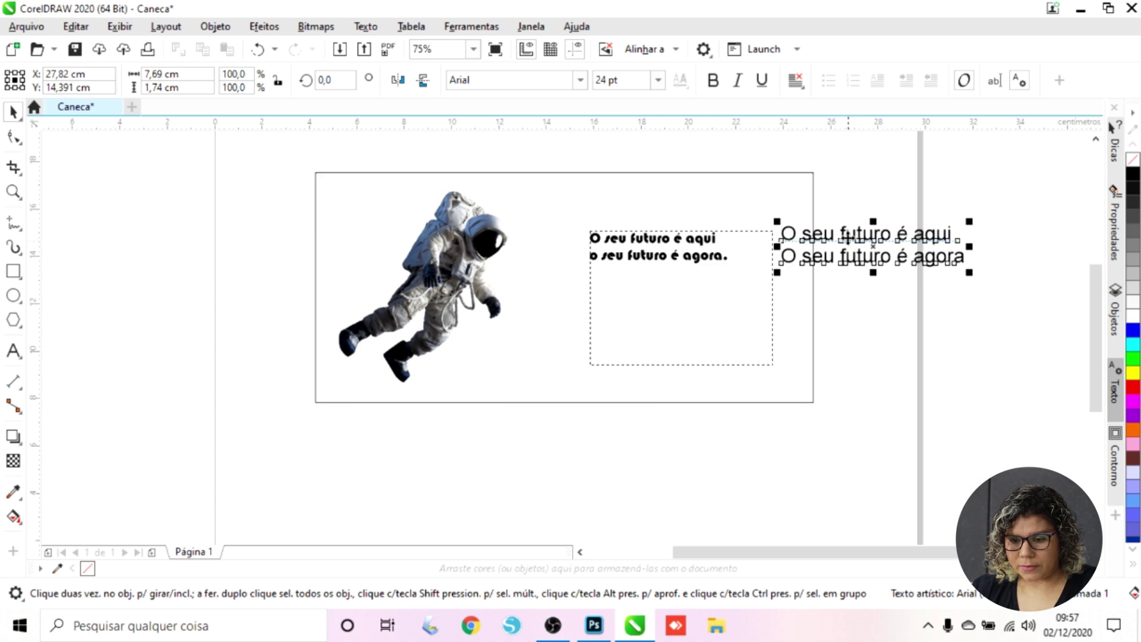
Adjust both sides of the Bauhaus 93 paragraph frame to make it about 7,5 cm wide
click(649, 254)
mouse_move(773, 298)
mouse_down()
mouse_move(850, 297)
mouse_move(726, 297)
mouse_move(780, 296)
mouse_up()
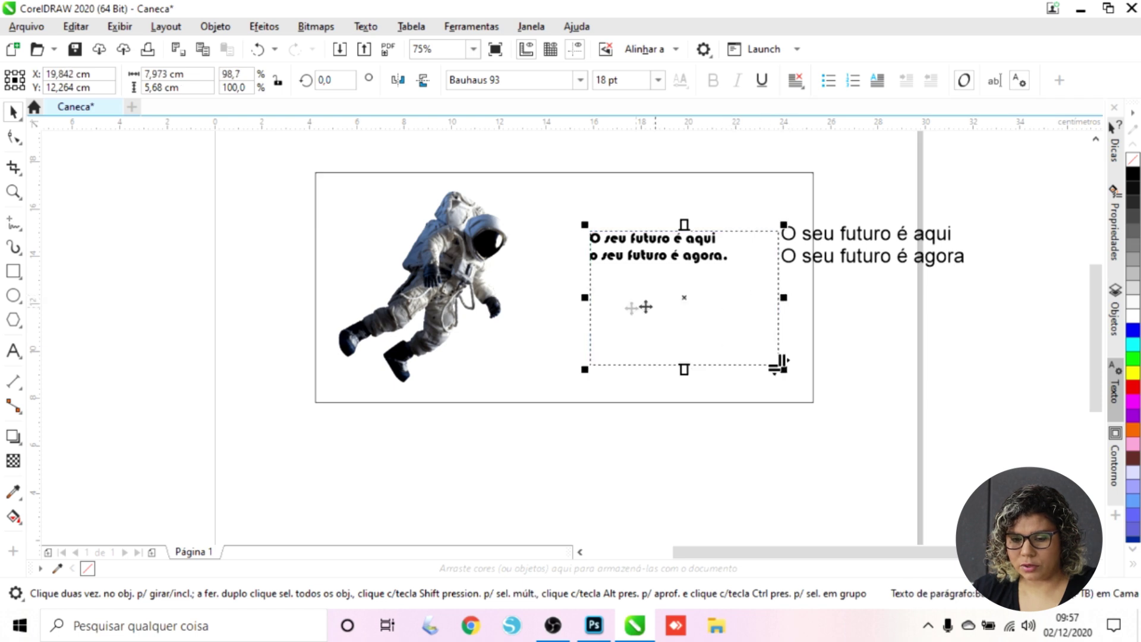
mouse_move(585, 298)
mouse_down()
mouse_move(540, 297)
mouse_move(600, 297)
mouse_up()
Try scaling the Arial artistic text from its corner, ending at about 7,2 × 1,6 cm
click(886, 261)
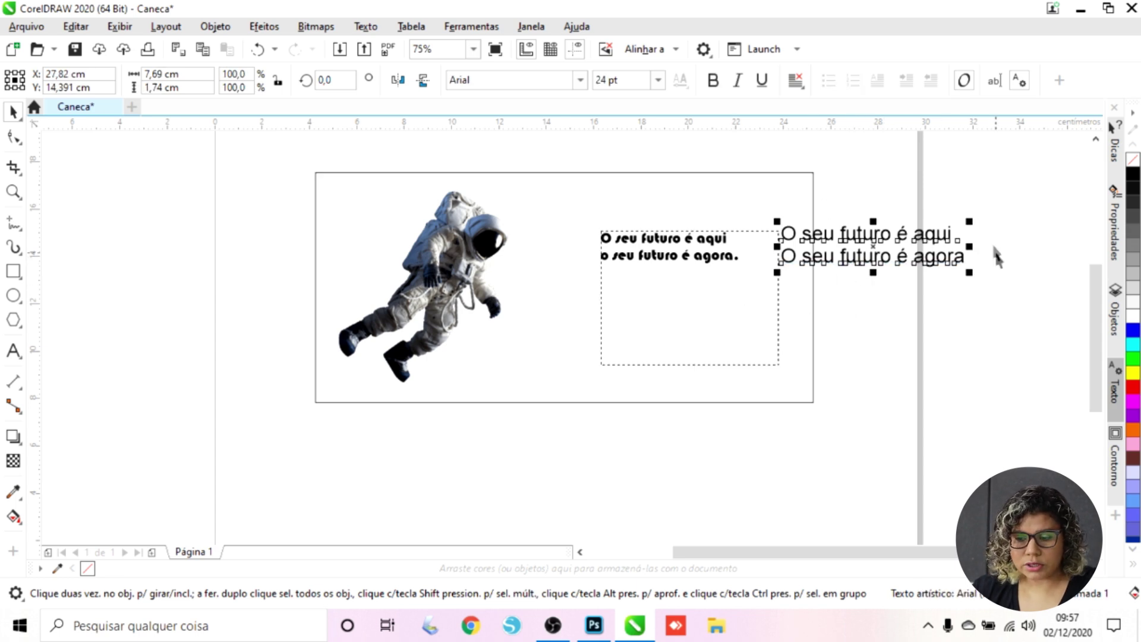
drag(972, 273, 1080, 311)
key(ctrl+z)
drag(867, 262, 963, 305)
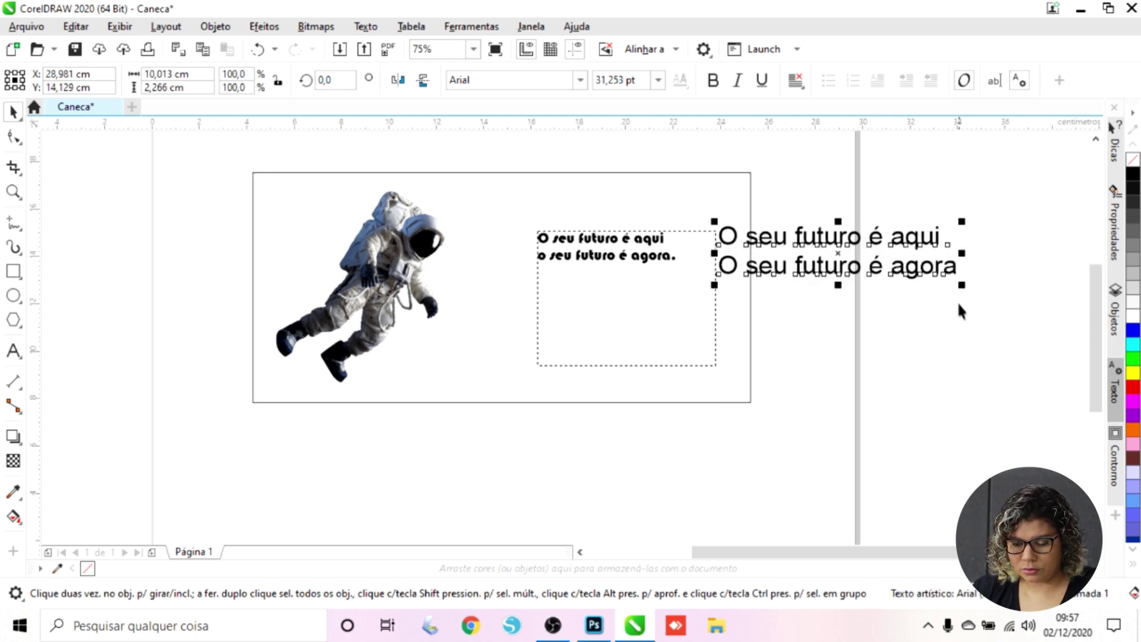
key(ctrl+z)
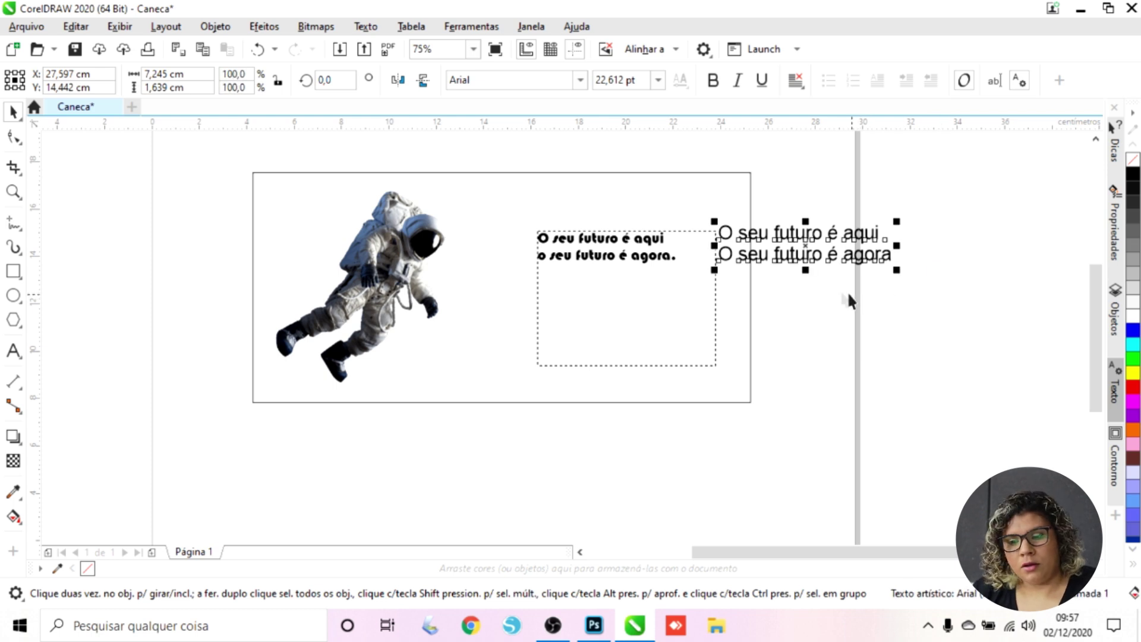
Convert the Bauhaus 93 paragraph text inside the rectangle to artistic text
click(586, 267)
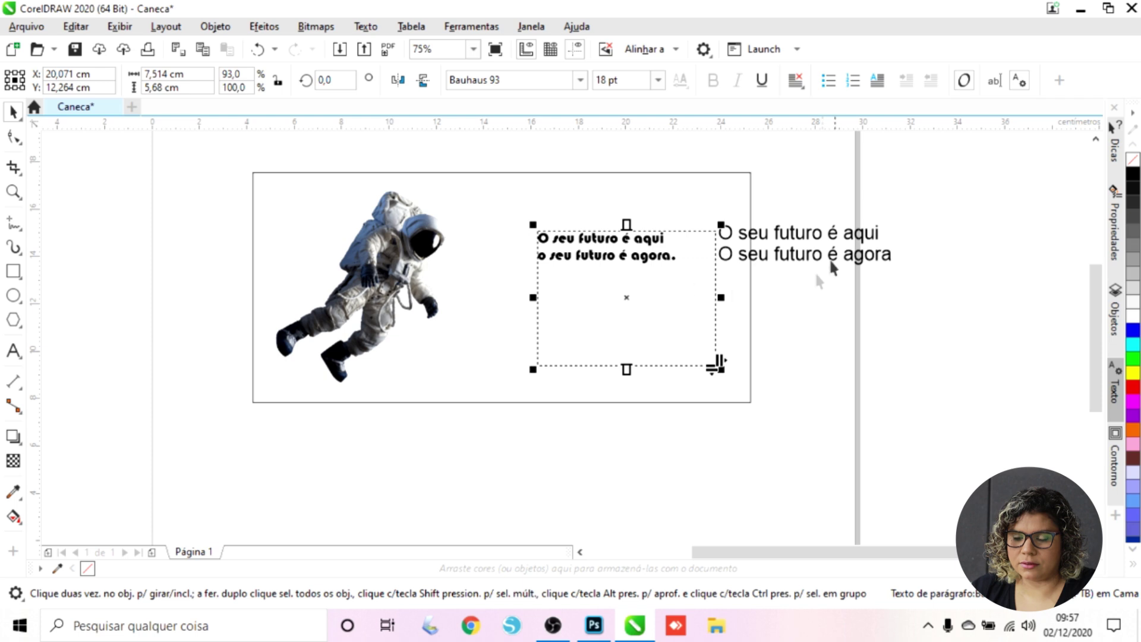
click(776, 256)
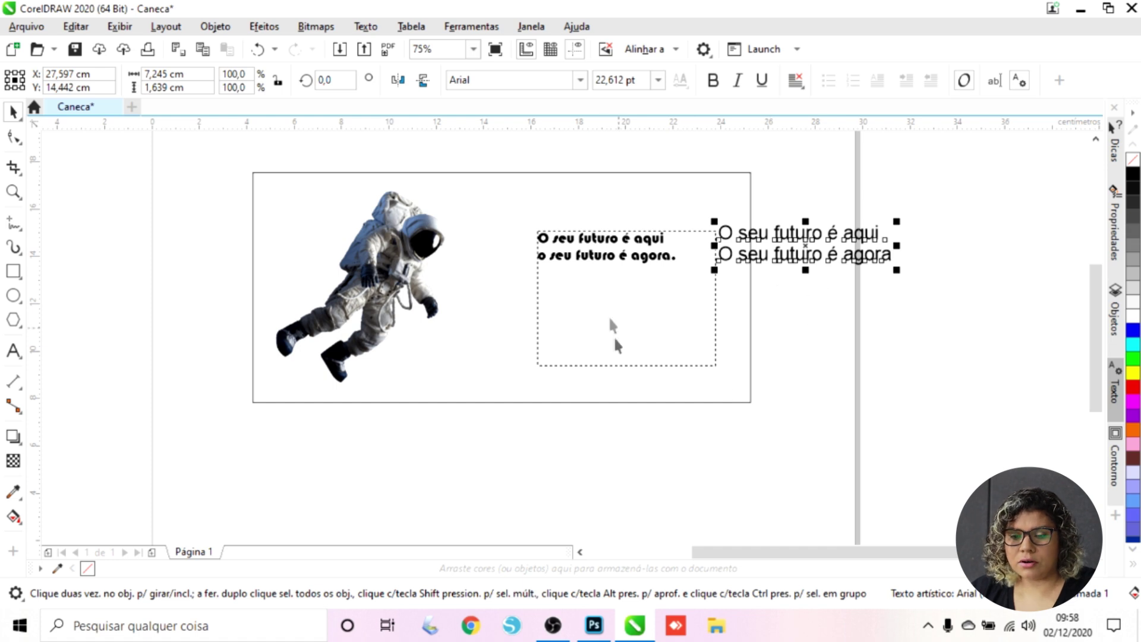
click(623, 257)
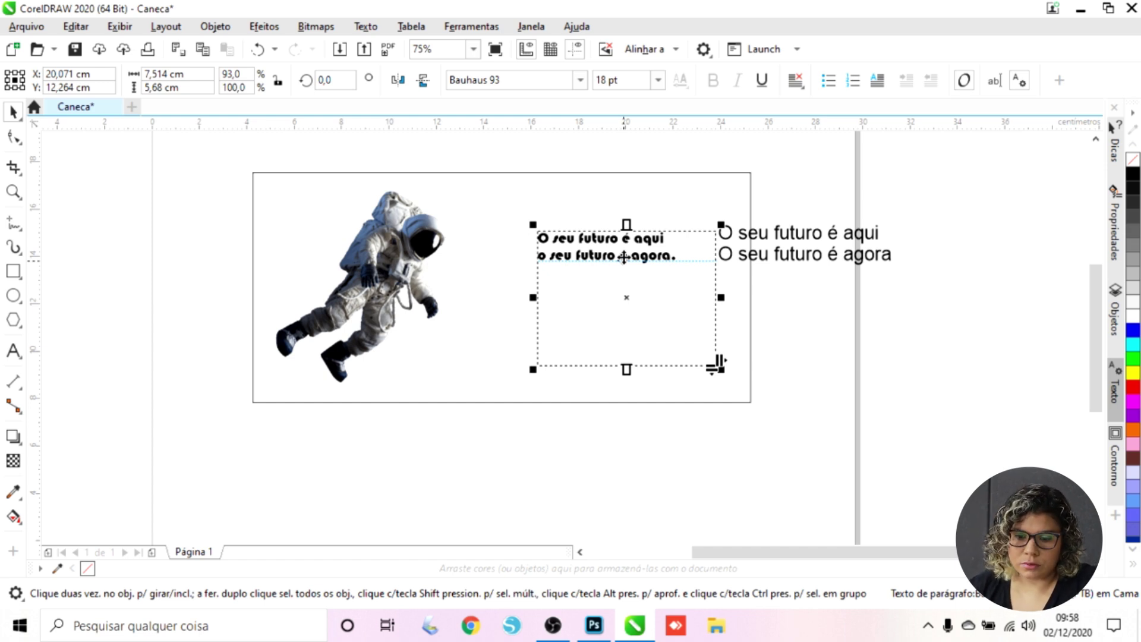
right_click(624, 258)
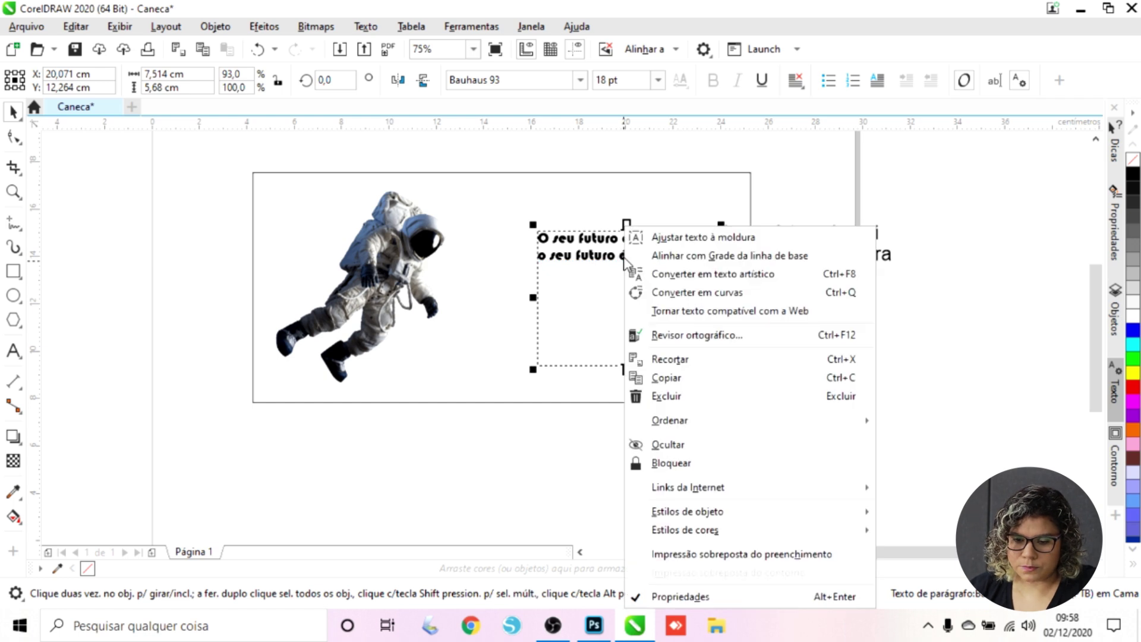
click(677, 274)
click(901, 233)
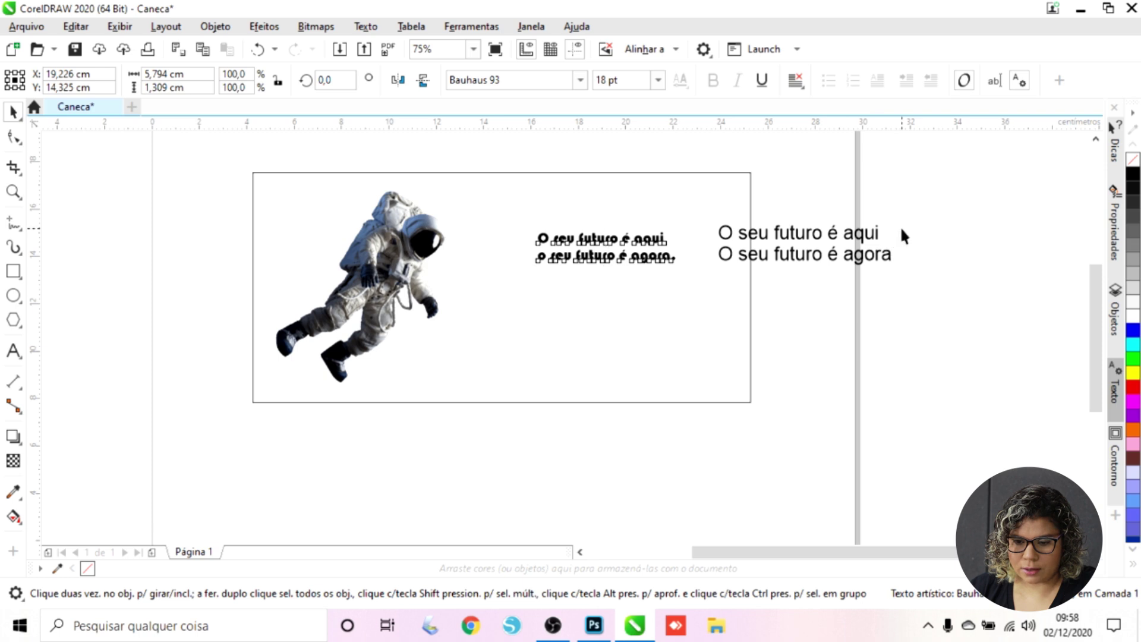
Enlarge the converted phrase to about 9,5 × 2,2 cm beside the astronaut and delete the duplicate Arial phrase
click(636, 271)
drag(680, 266, 697, 295)
click(811, 259)
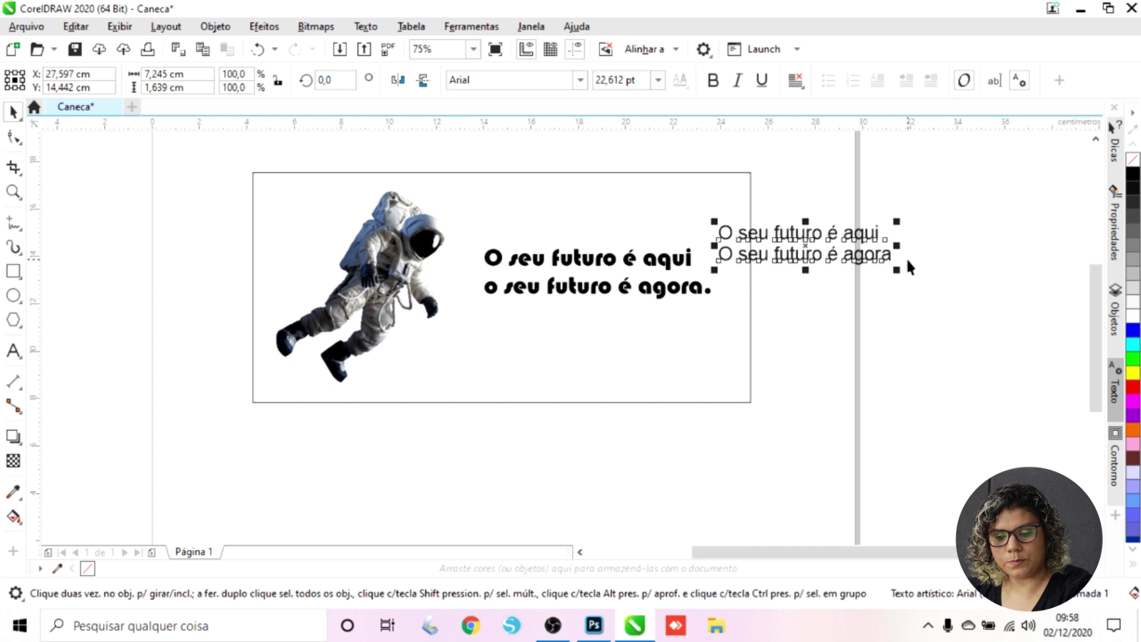
key(Delete)
Change the font of the two-line phrase beside the astronaut from the available typefaces to Impact
click(673, 288)
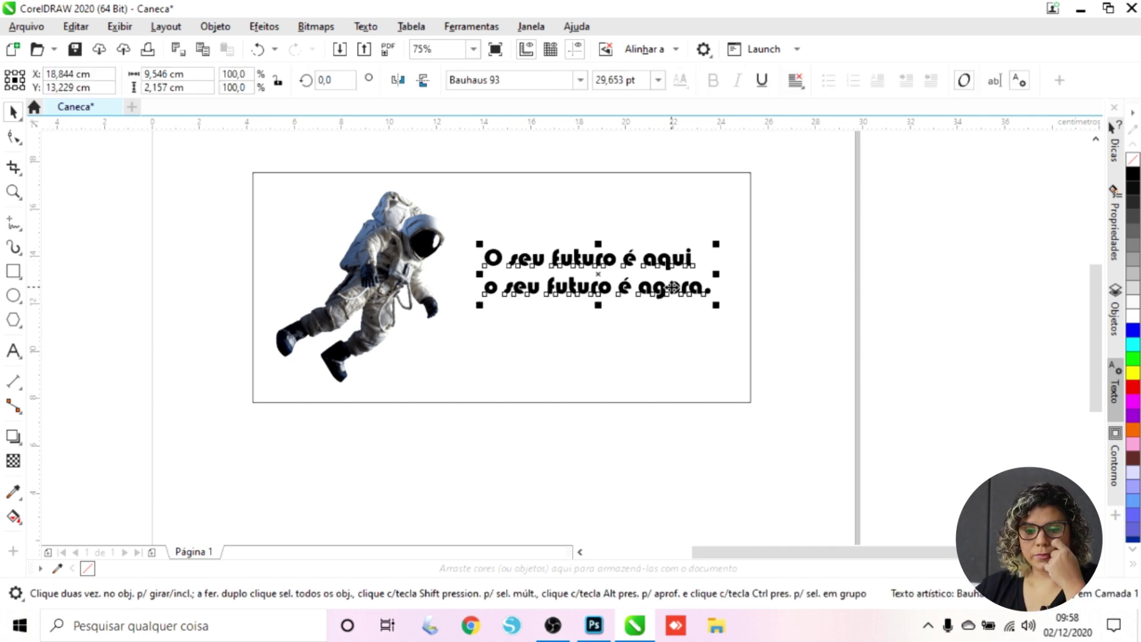
click(581, 80)
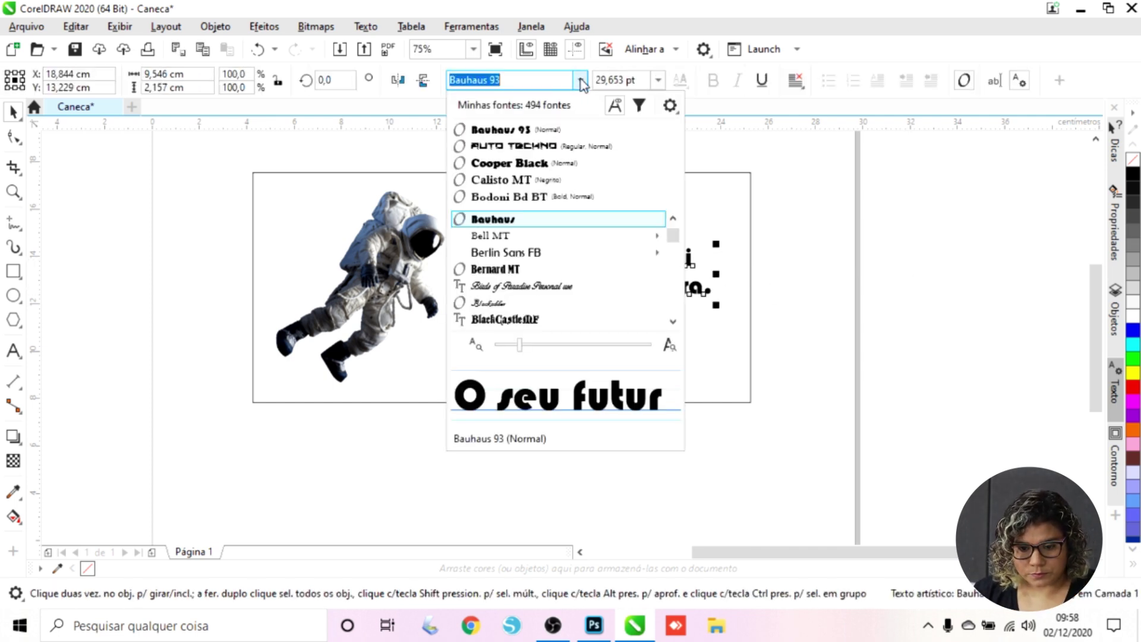
scroll(583, 272, down, 1)
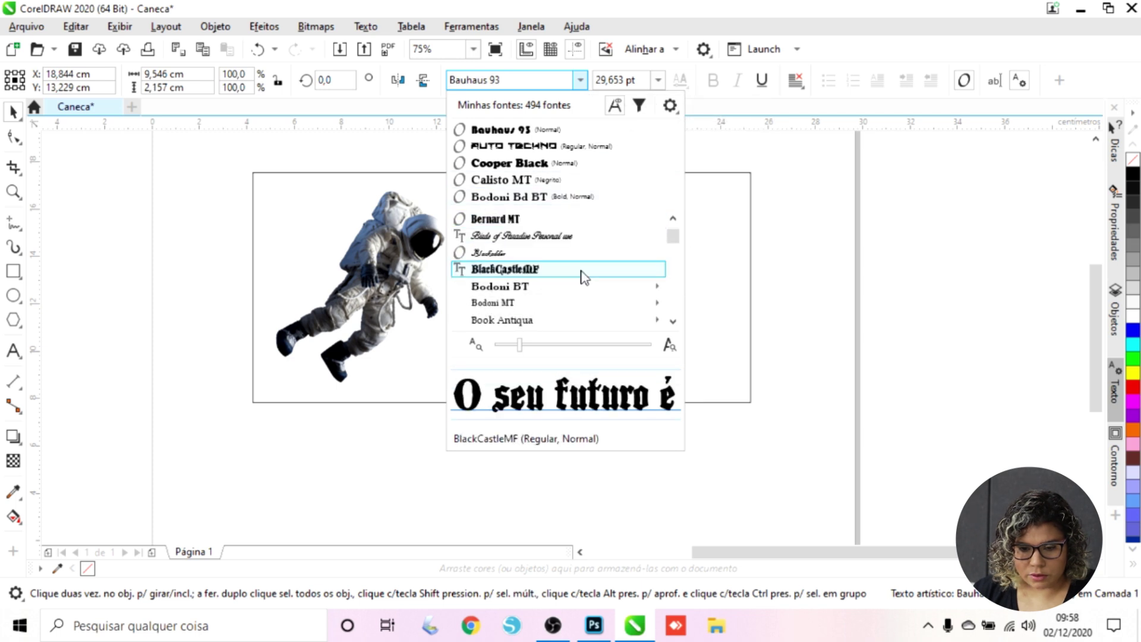
scroll(583, 275, down, 1)
scroll(583, 275, down, 1)
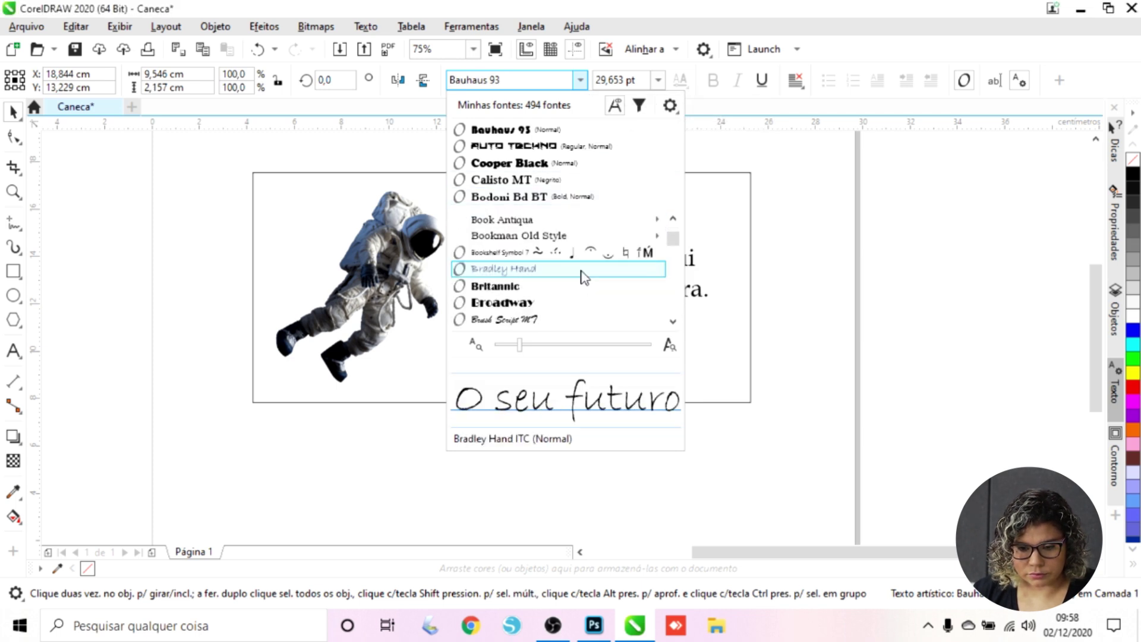
scroll(584, 277, down, 1)
scroll(583, 276, down, 4)
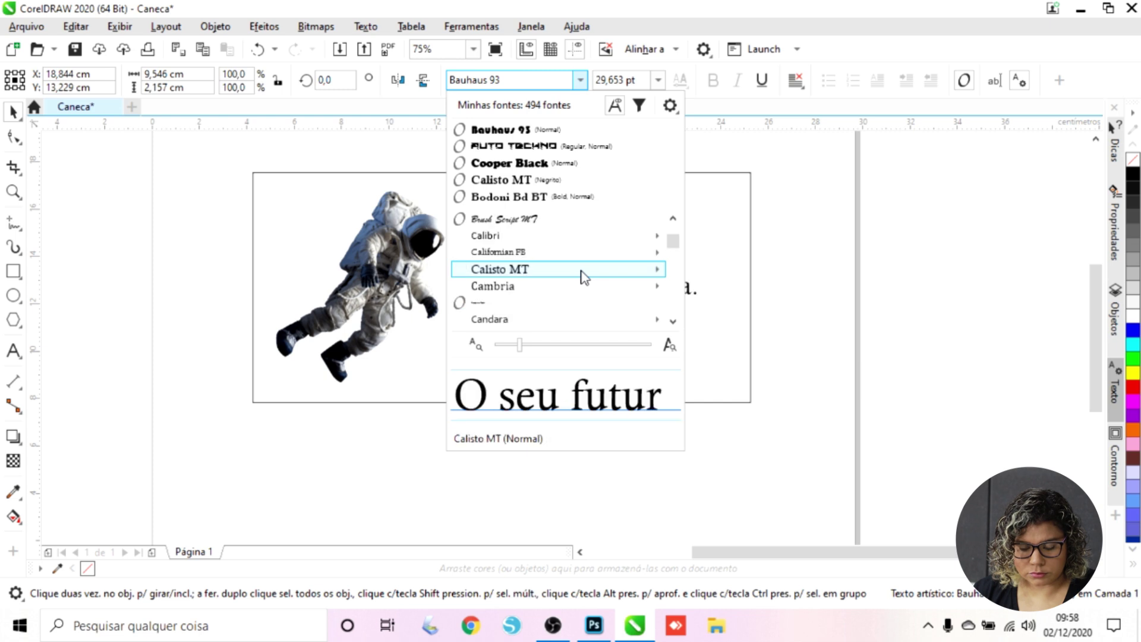
scroll(584, 277, down, 2)
scroll(584, 277, down, 5)
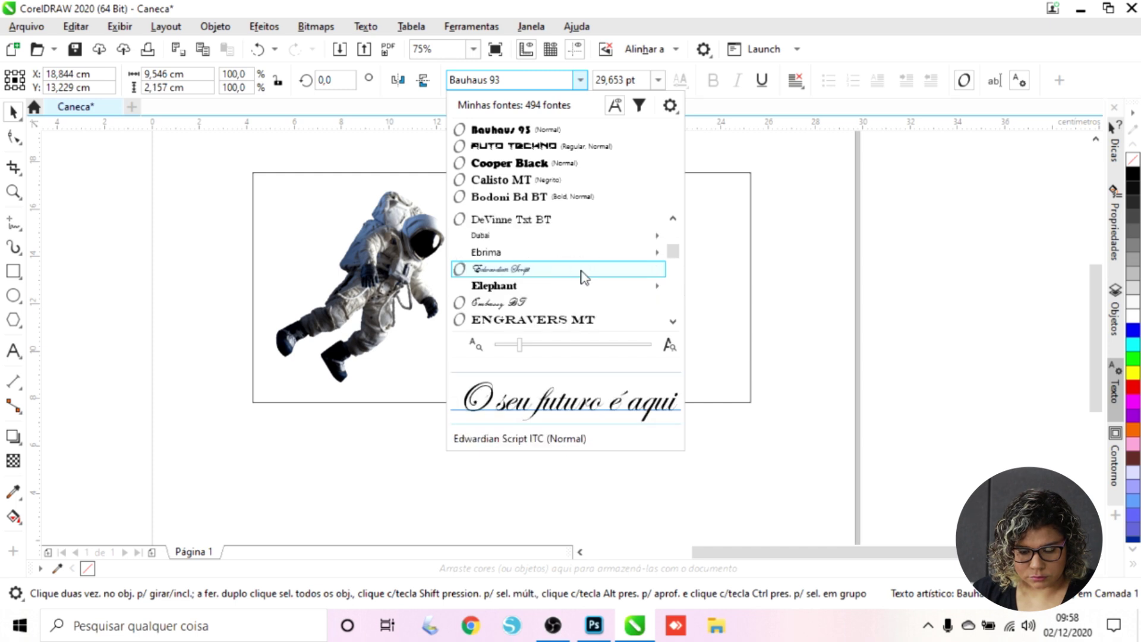
scroll(584, 276, down, 5)
click(580, 269)
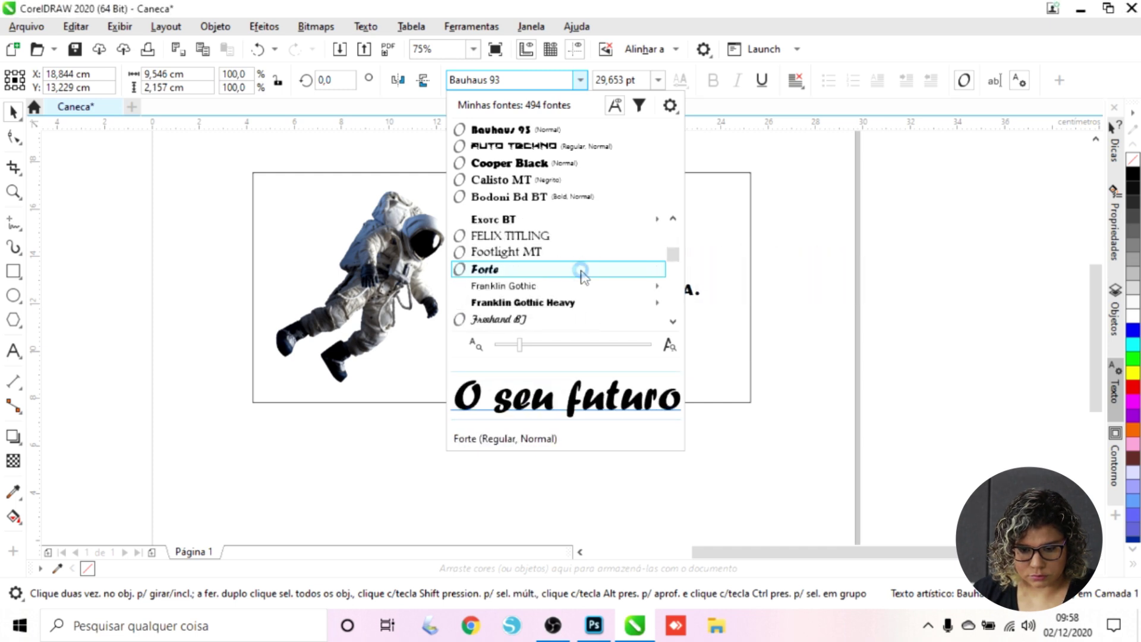
scroll(582, 274, down, 1)
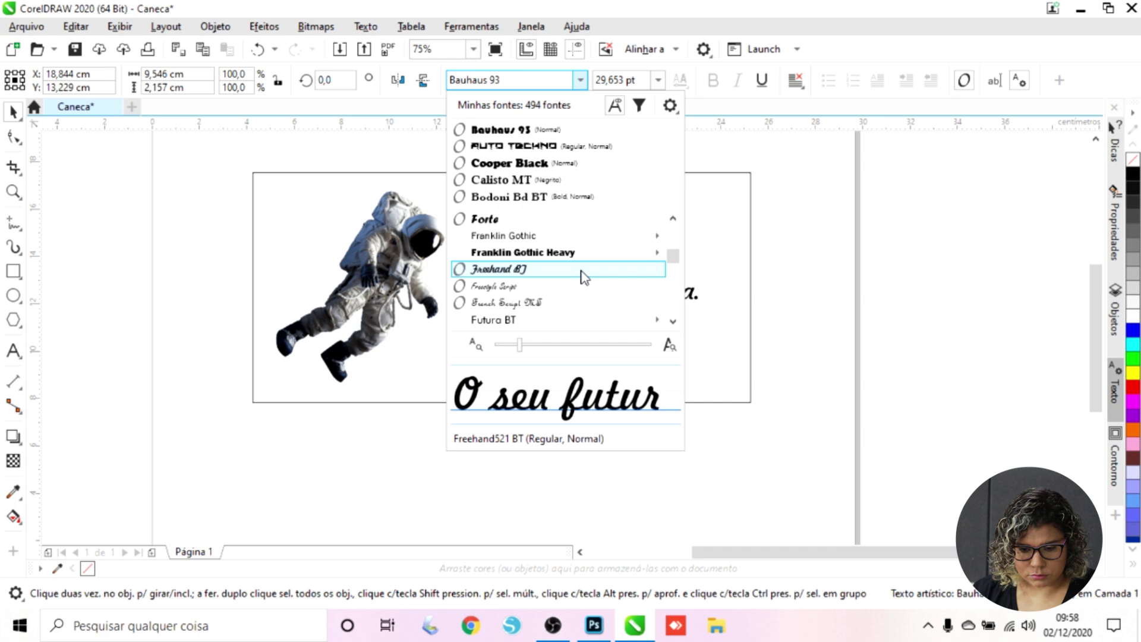
scroll(584, 276, down, 1)
scroll(584, 277, down, 4)
scroll(583, 277, up, 1)
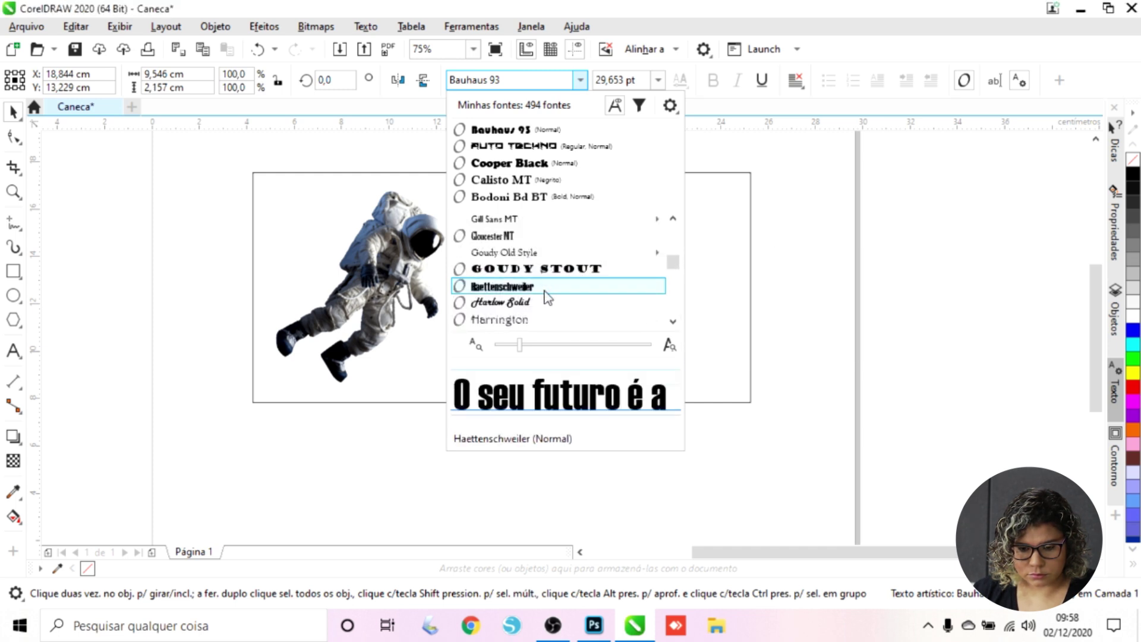
scroll(547, 298, down, 2)
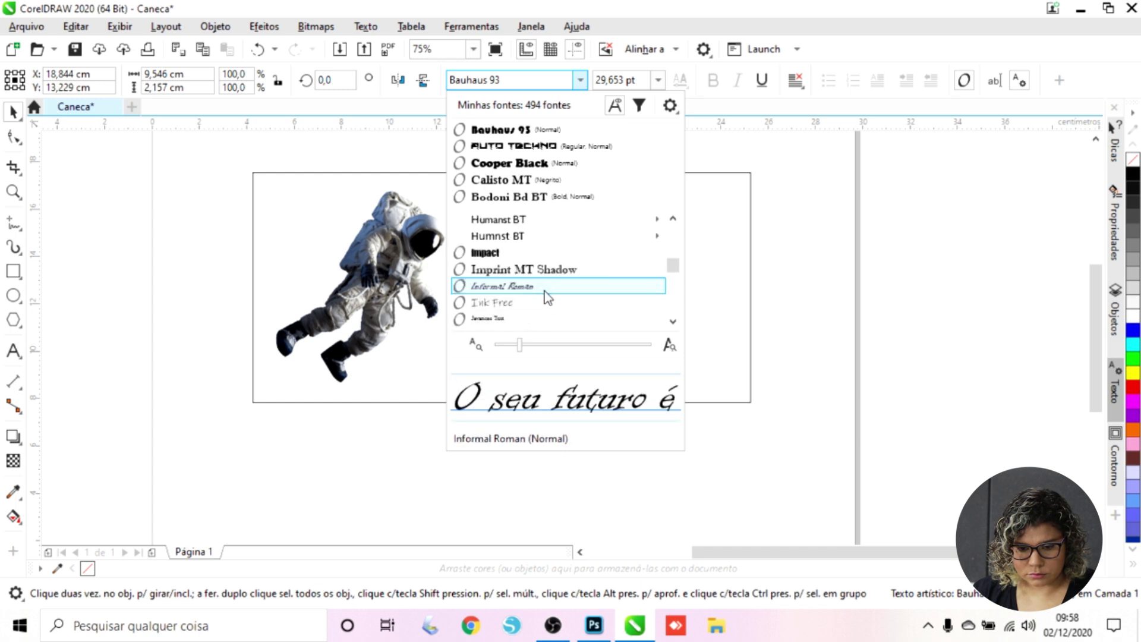
scroll(550, 255, down, 3)
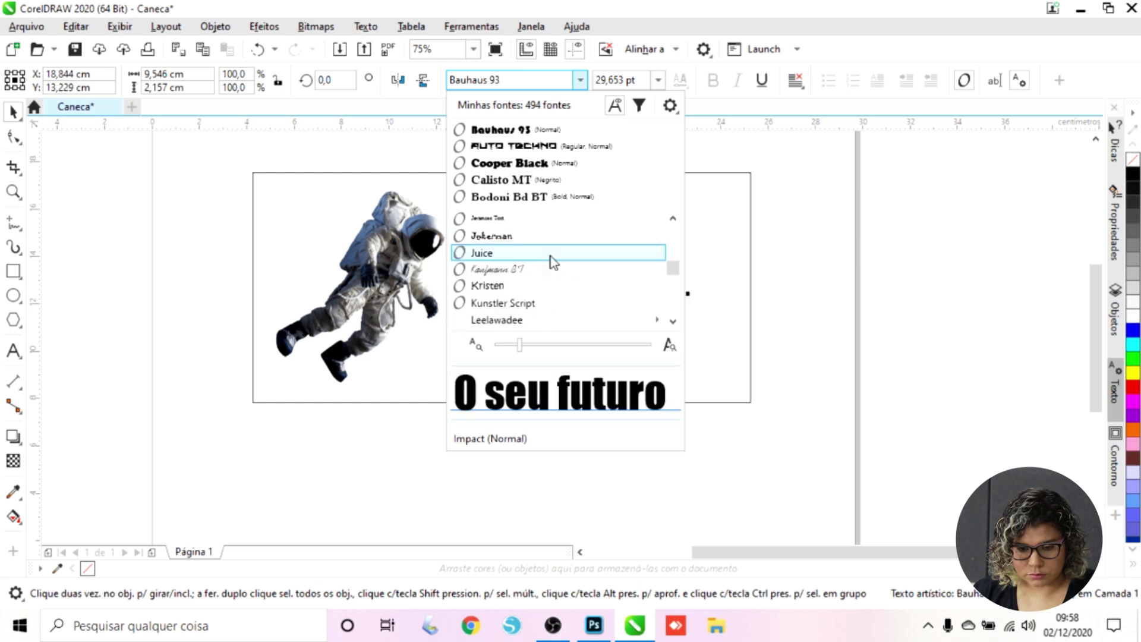
scroll(551, 256, up, 4)
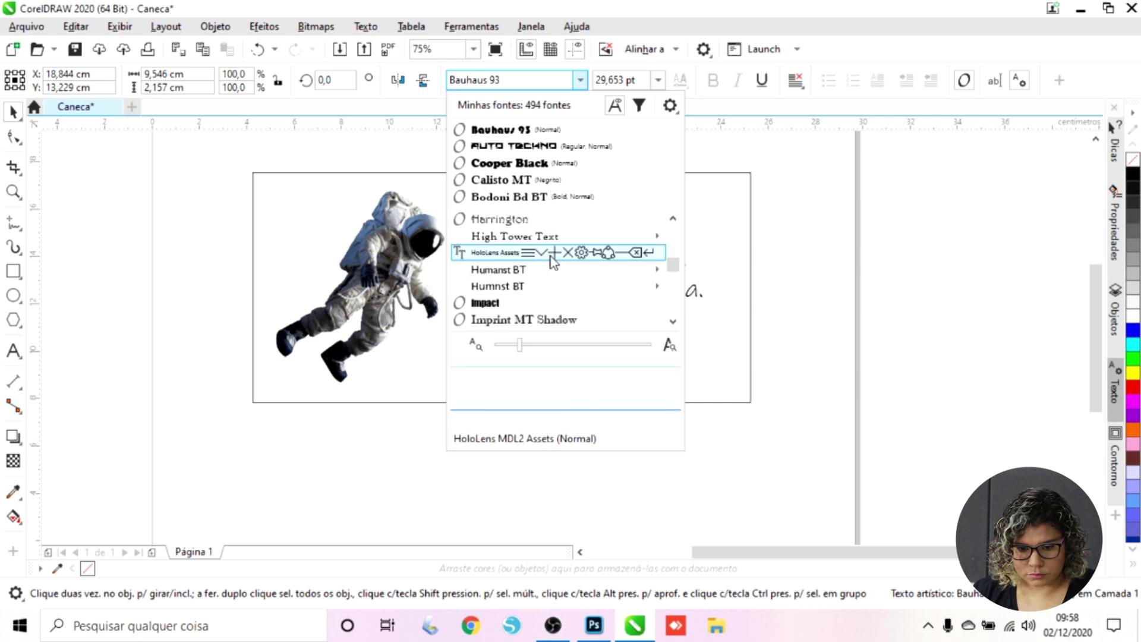
click(508, 304)
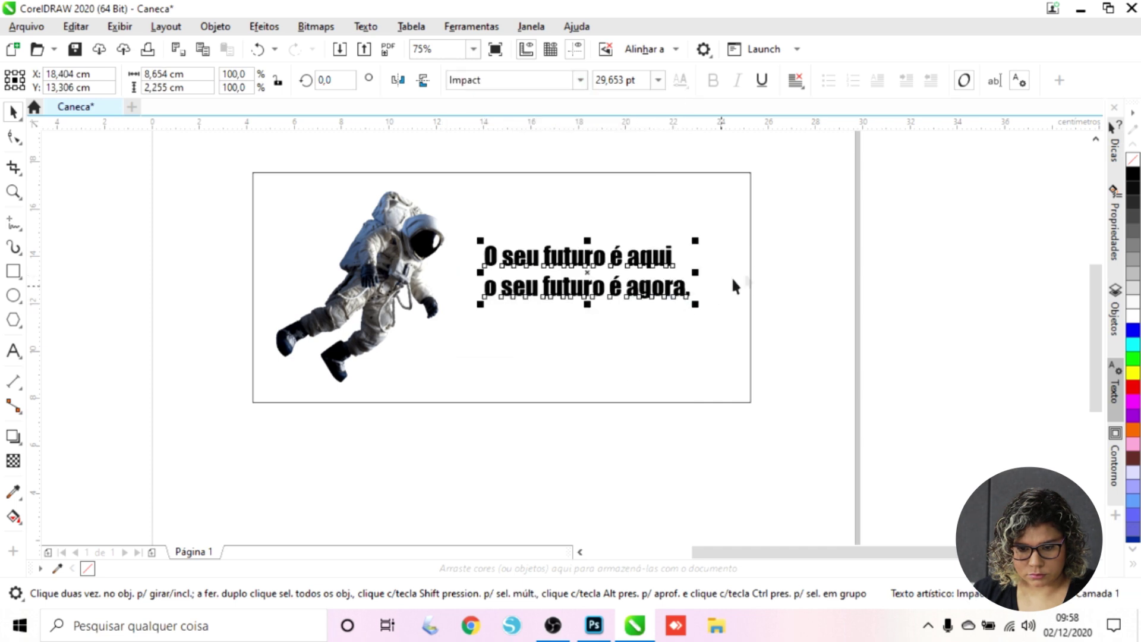
click(776, 247)
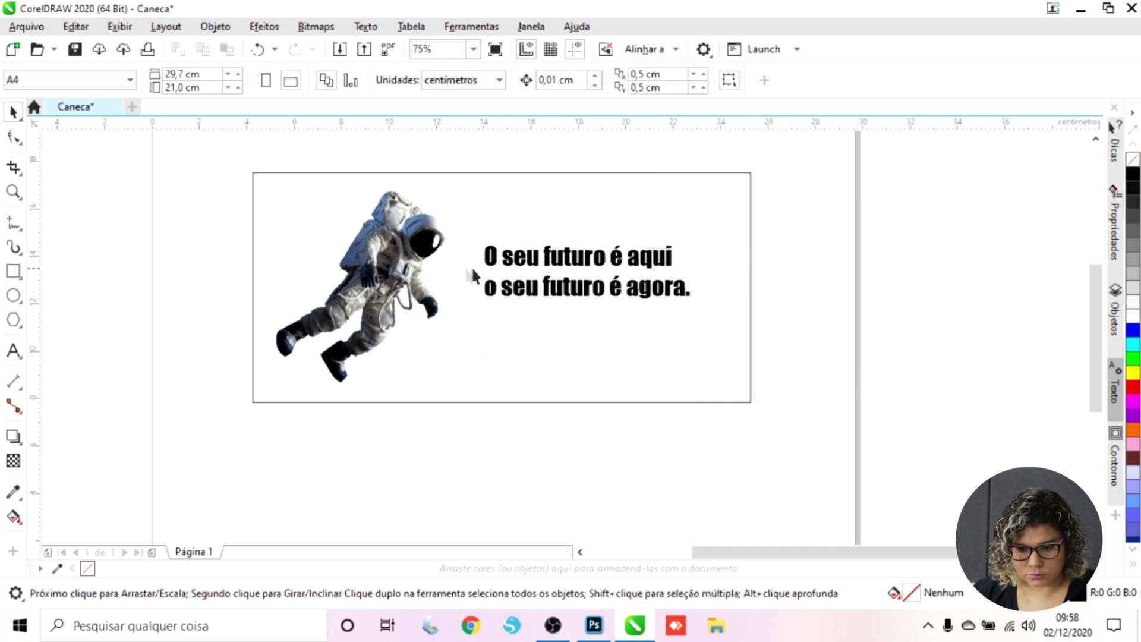
Widen the Impact phrase's character spacing and adjust its line spacing with the Shape tool, reaching about 9,3 × 2,3 cm
click(654, 262)
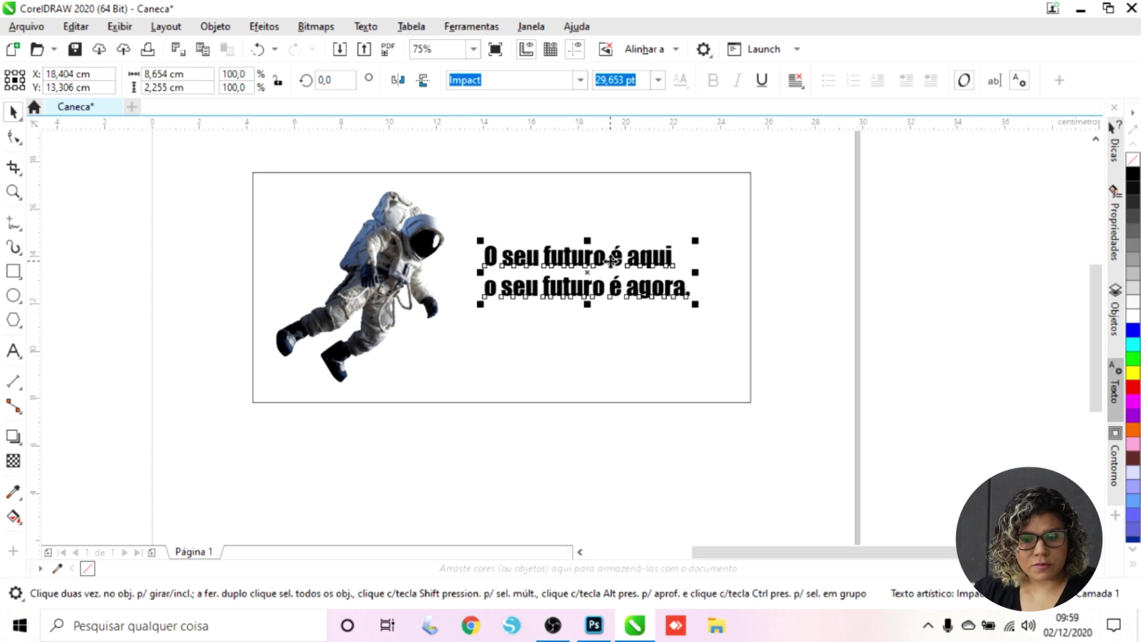
click(15, 137)
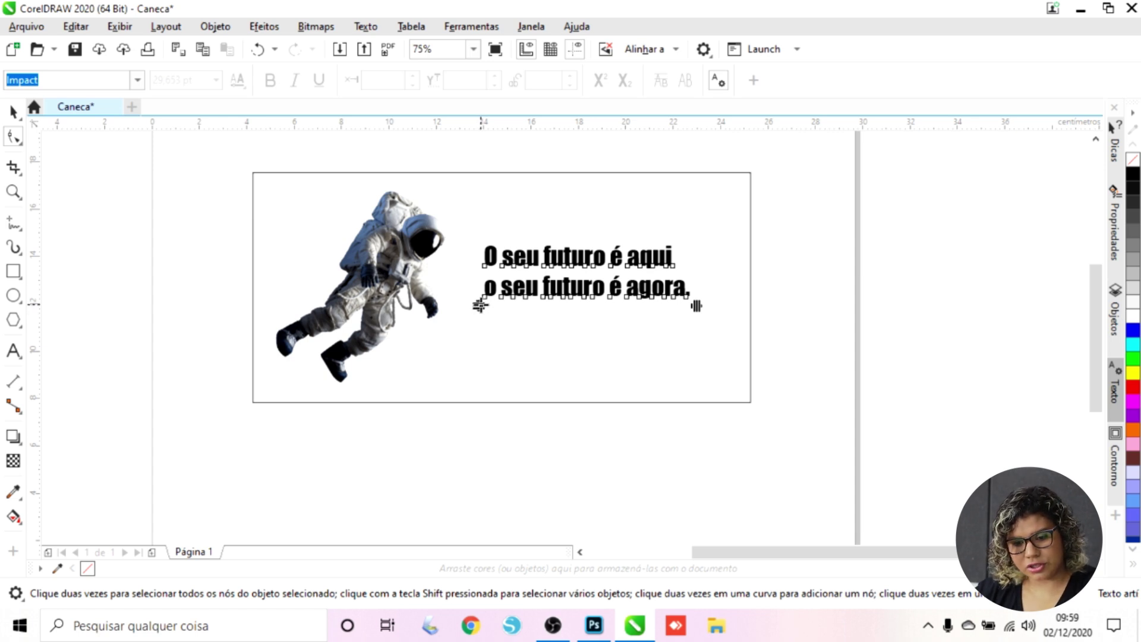
mouse_move(480, 305)
mouse_down()
mouse_move(483, 291)
mouse_move(480, 300)
mouse_up()
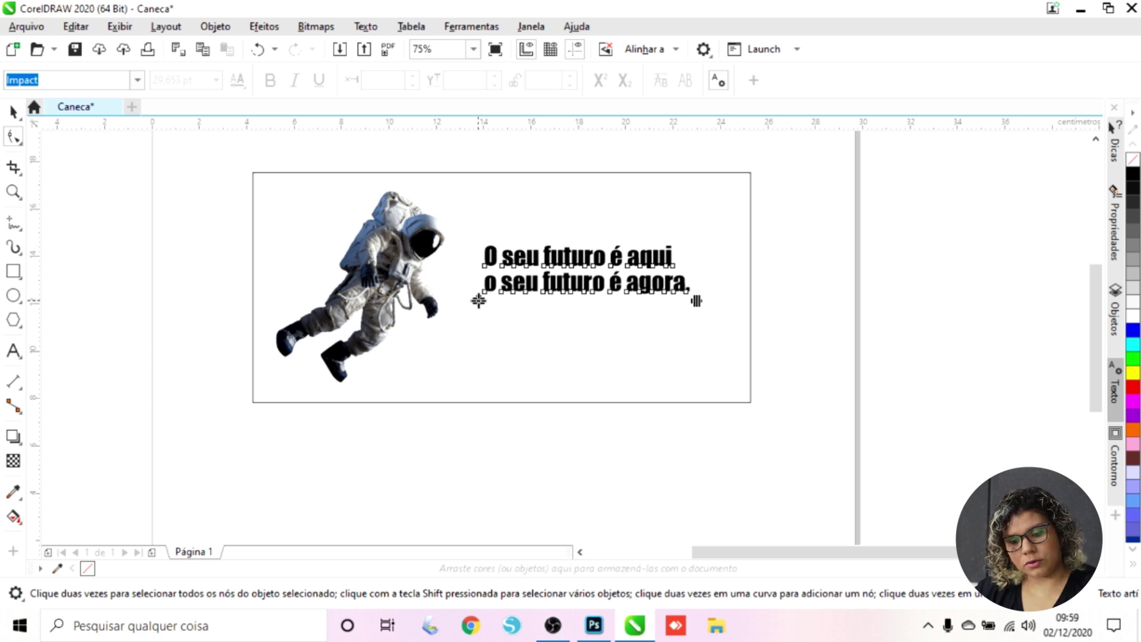
mouse_move(479, 300)
mouse_down()
mouse_move(500, 408)
mouse_move(475, 305)
mouse_move(472, 356)
mouse_move(482, 295)
mouse_up()
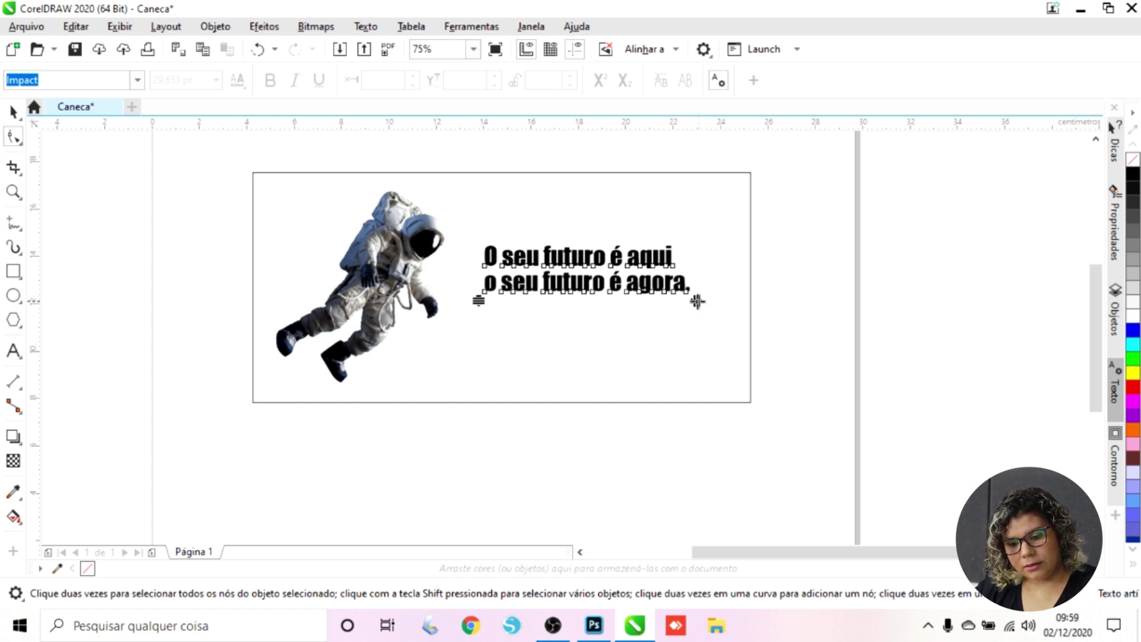
mouse_move(697, 301)
mouse_down()
mouse_move(975, 306)
mouse_move(713, 295)
mouse_up()
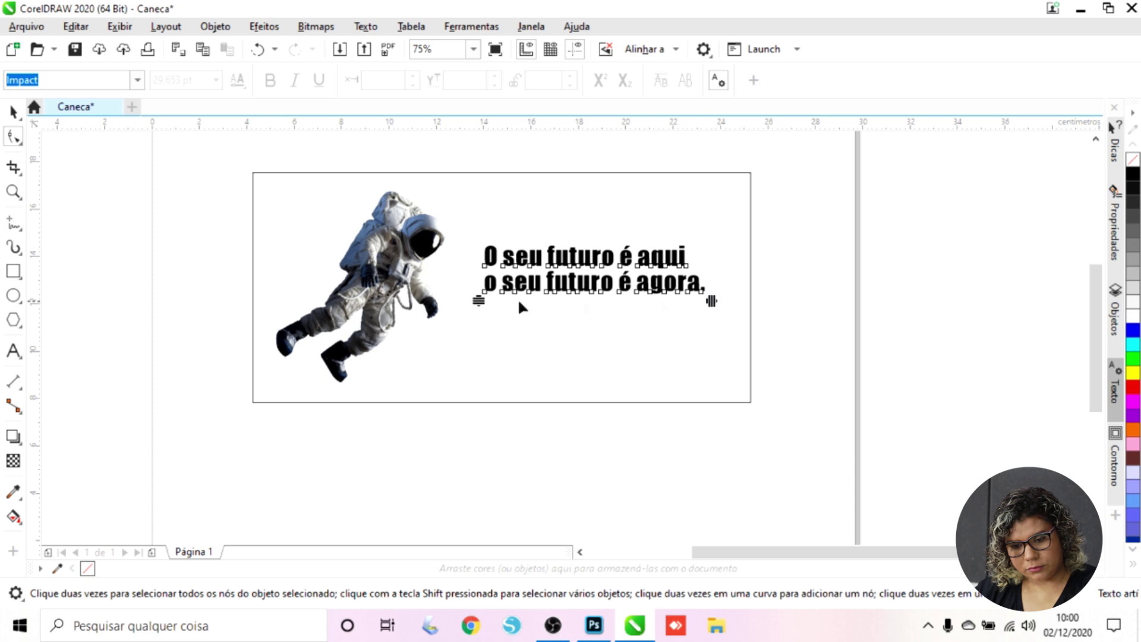
drag(477, 302, 479, 308)
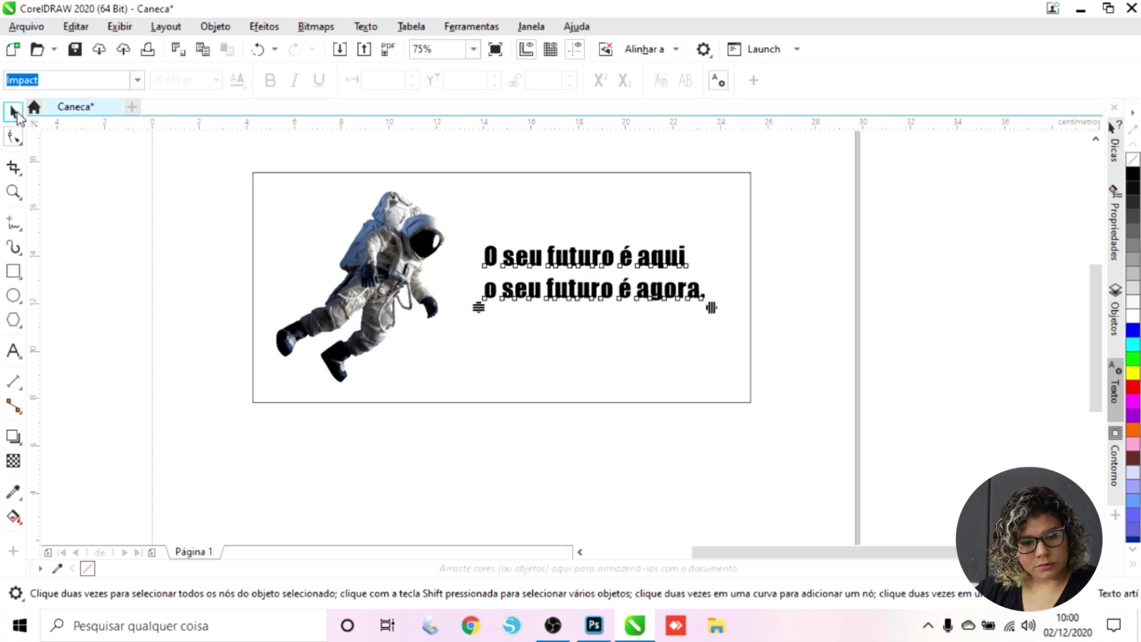
click(16, 112)
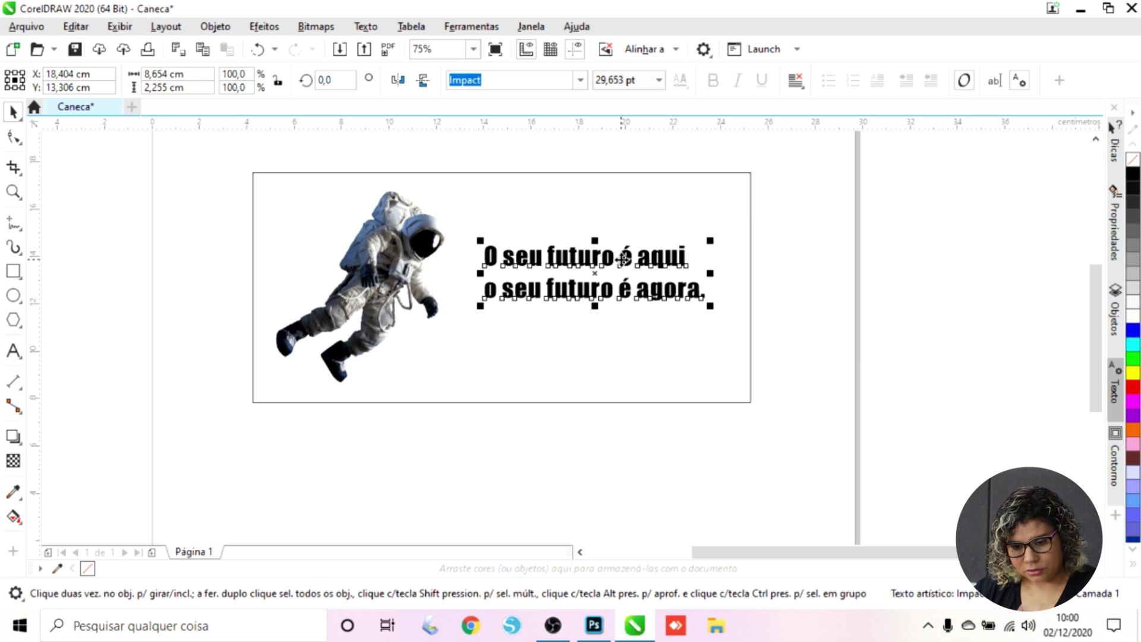
Split the phrase into four lines by adding line breaks before "é aqui" and "é agora."
double_click(622, 259)
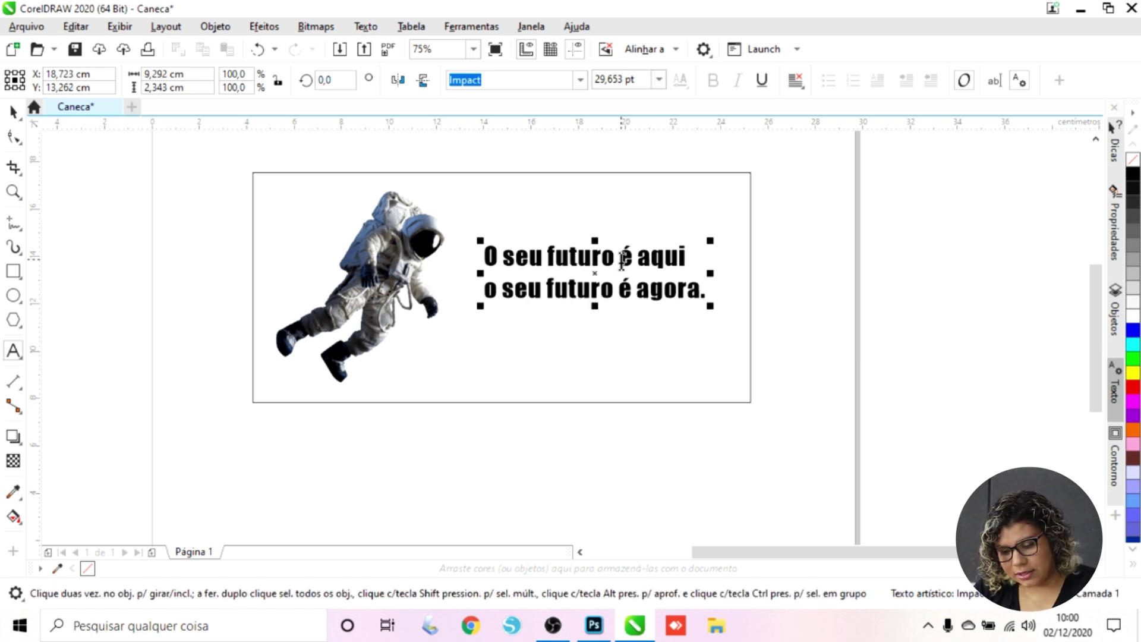
key(Return)
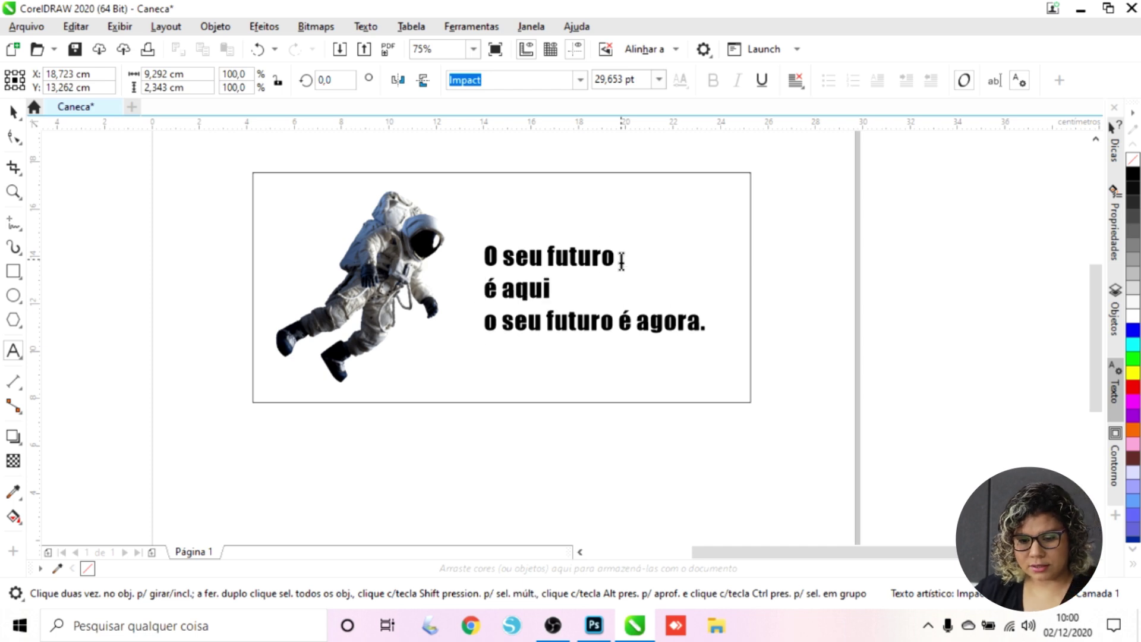
click(620, 321)
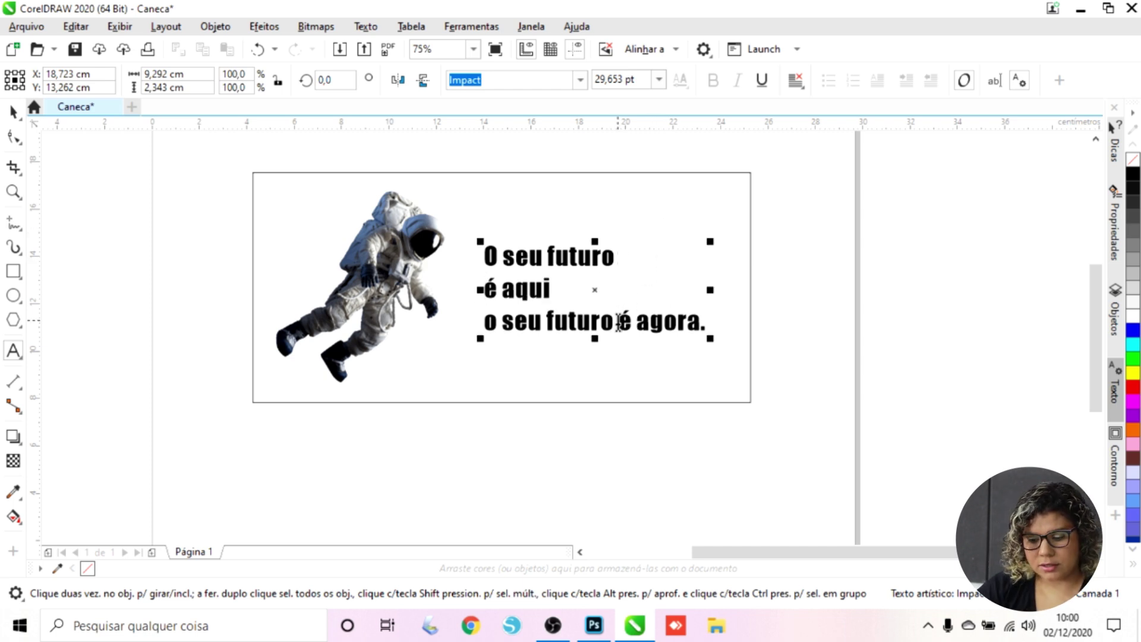
key(Return)
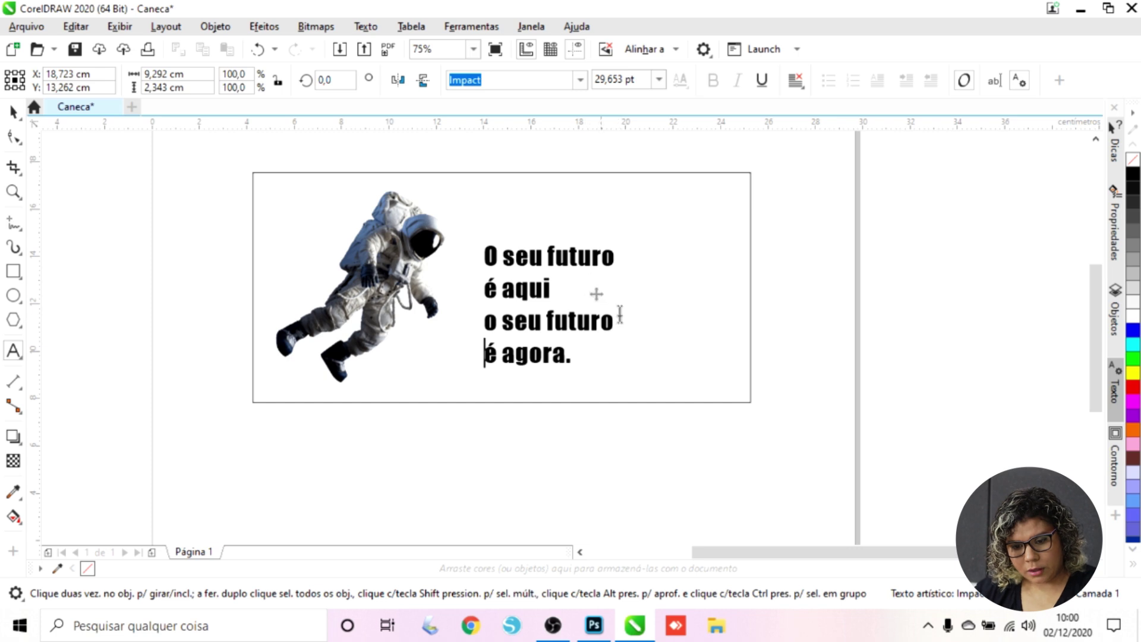
Move the four-line phrase to about X 19 cm, Y 12,7 cm and break it apart into separate text lines
click(13, 111)
drag(587, 257, 650, 253)
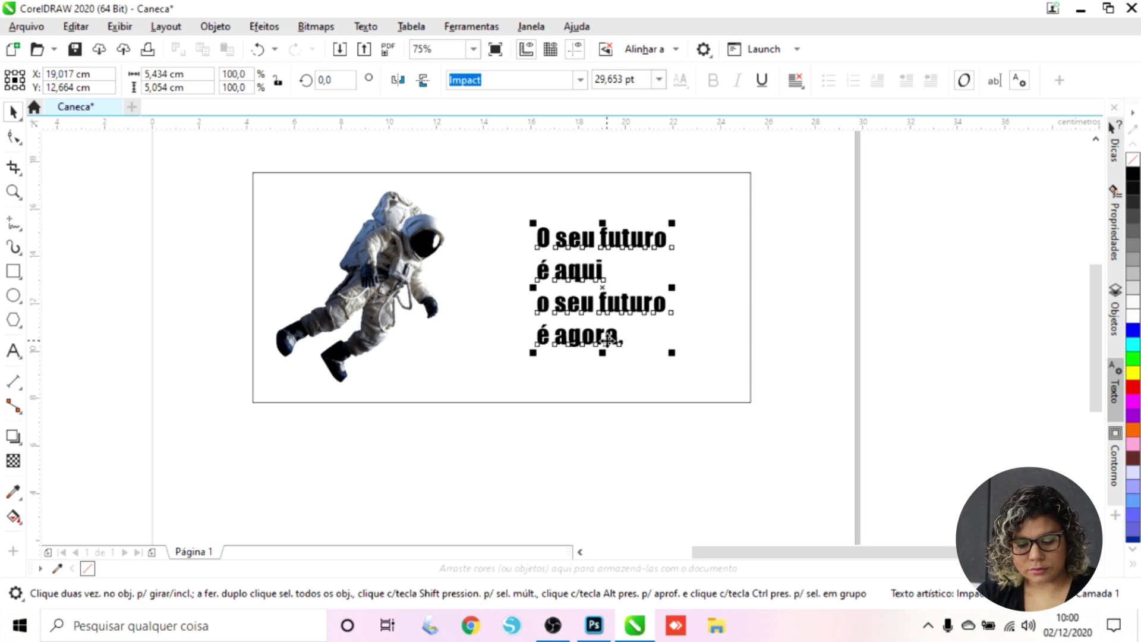
key(ctrl+k)
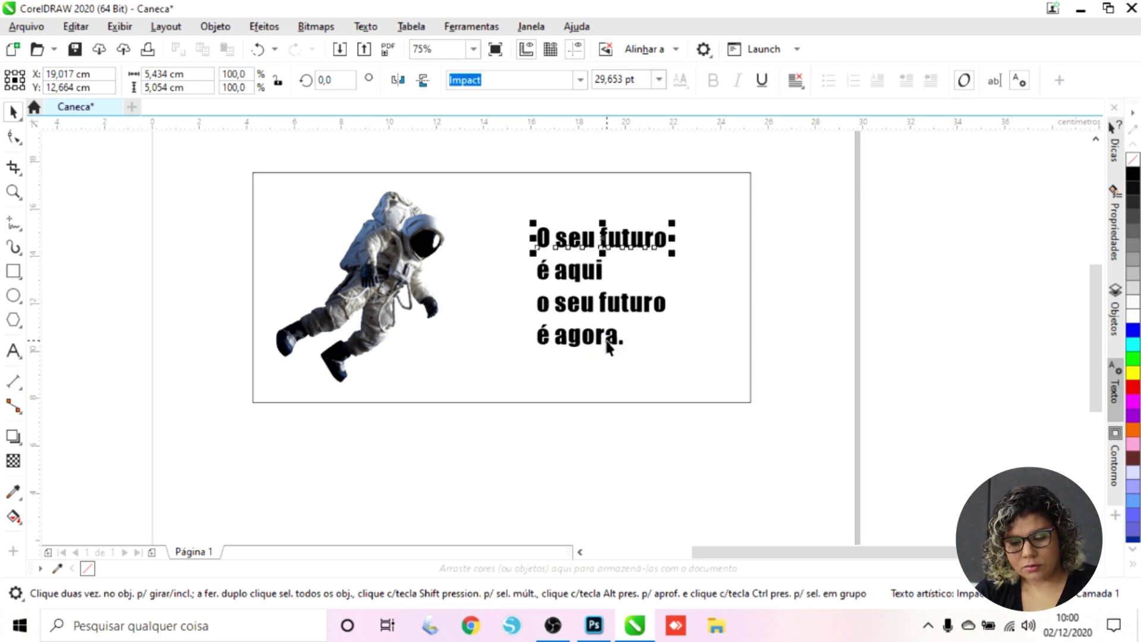
click(586, 277)
click(591, 303)
click(593, 336)
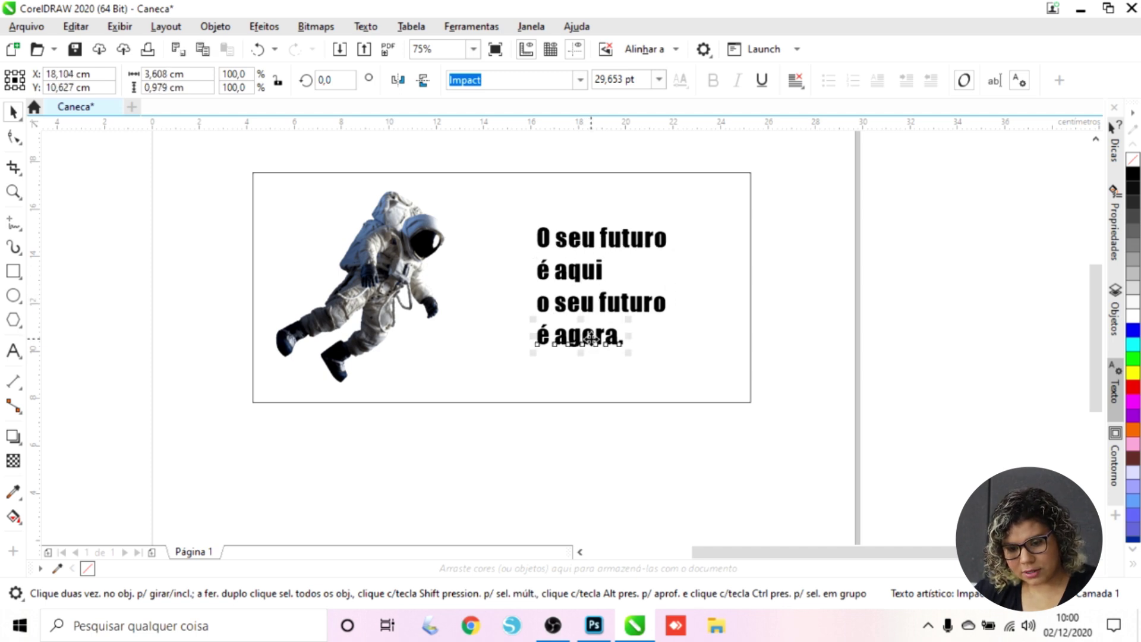
Enlarge the line "é aqui" to about 4,1 × 1,5 cm and "é agora." to about 5,2 × 1,4 cm
click(605, 249)
click(604, 273)
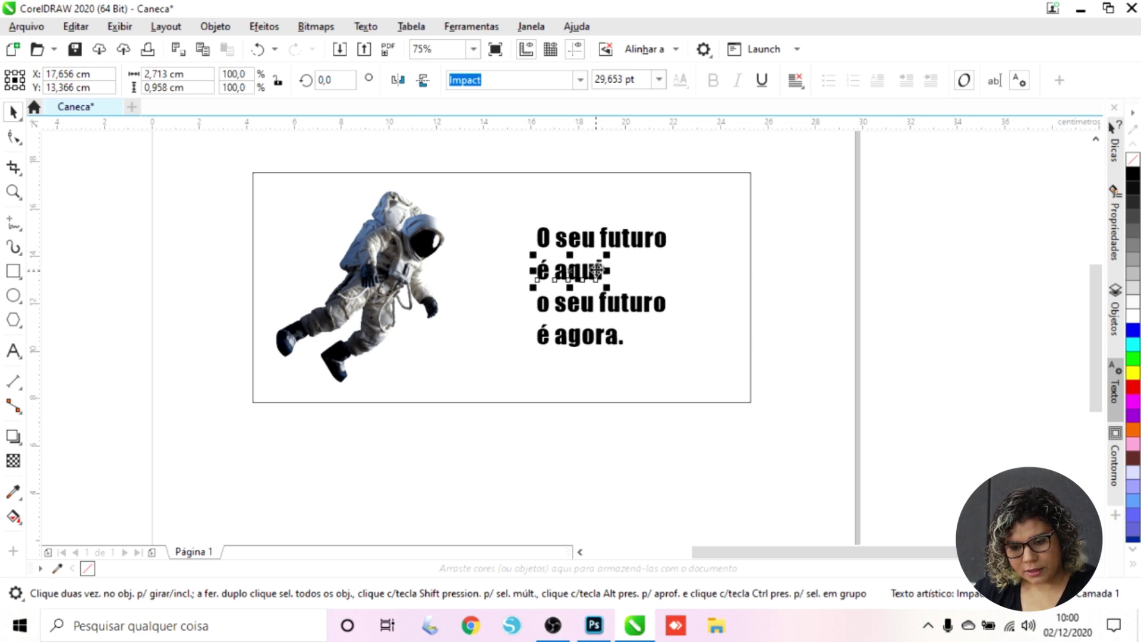
drag(608, 253, 643, 238)
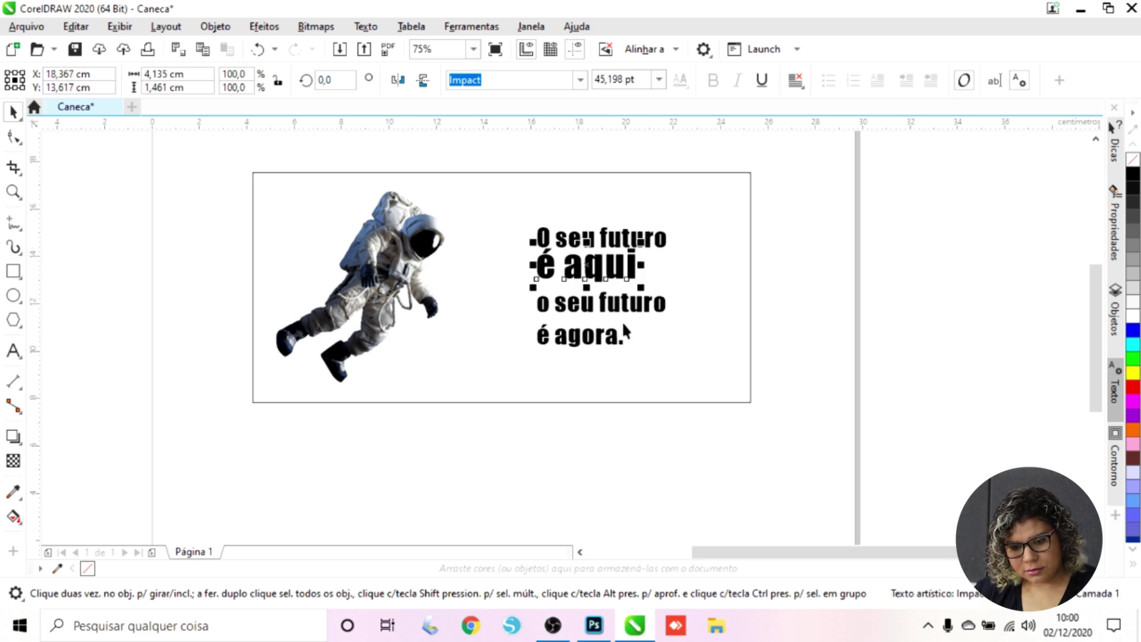
click(614, 344)
drag(624, 318, 667, 306)
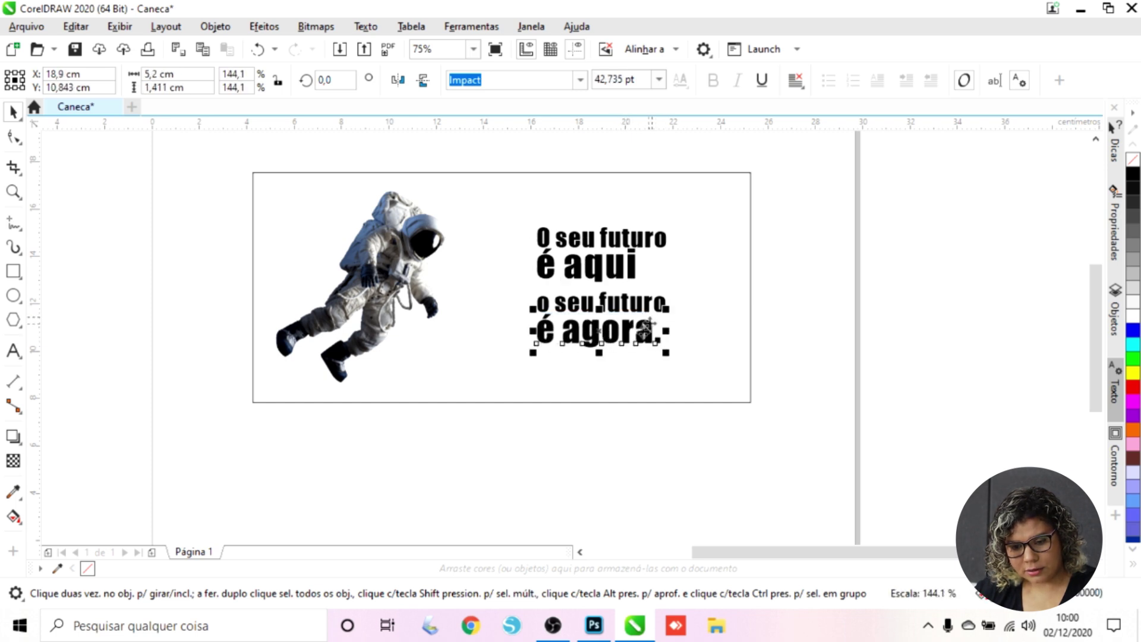
click(792, 280)
Lower the lines "é agora." and "é aqui" by about 0,2 cm each to even out the gaps between lines
drag(651, 331, 653, 340)
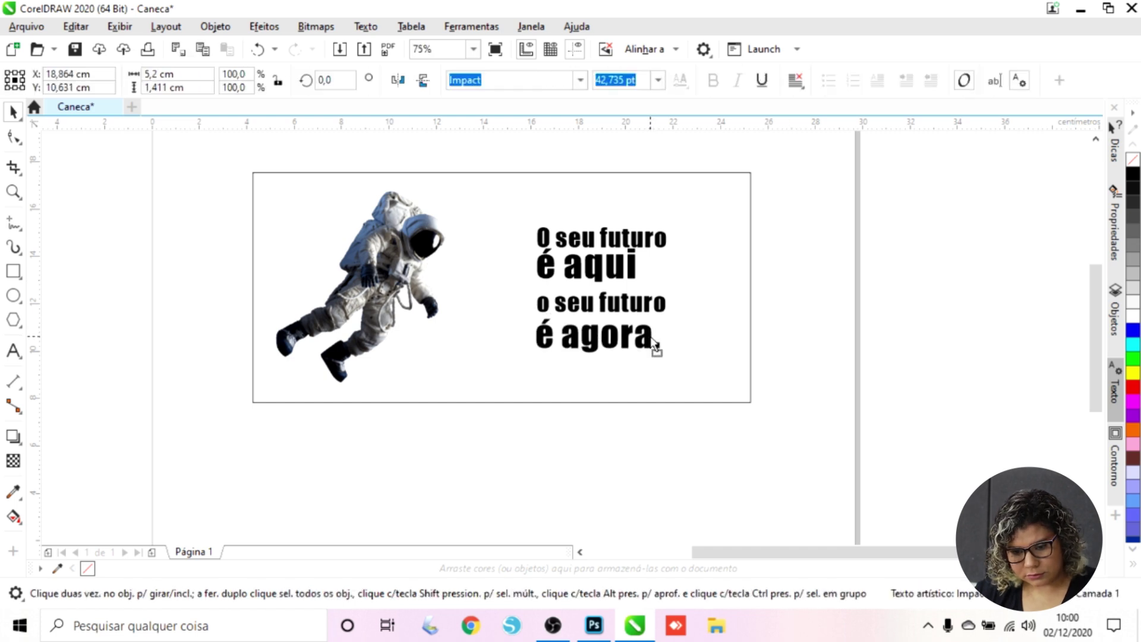
click(633, 282)
drag(634, 286, 636, 291)
click(855, 267)
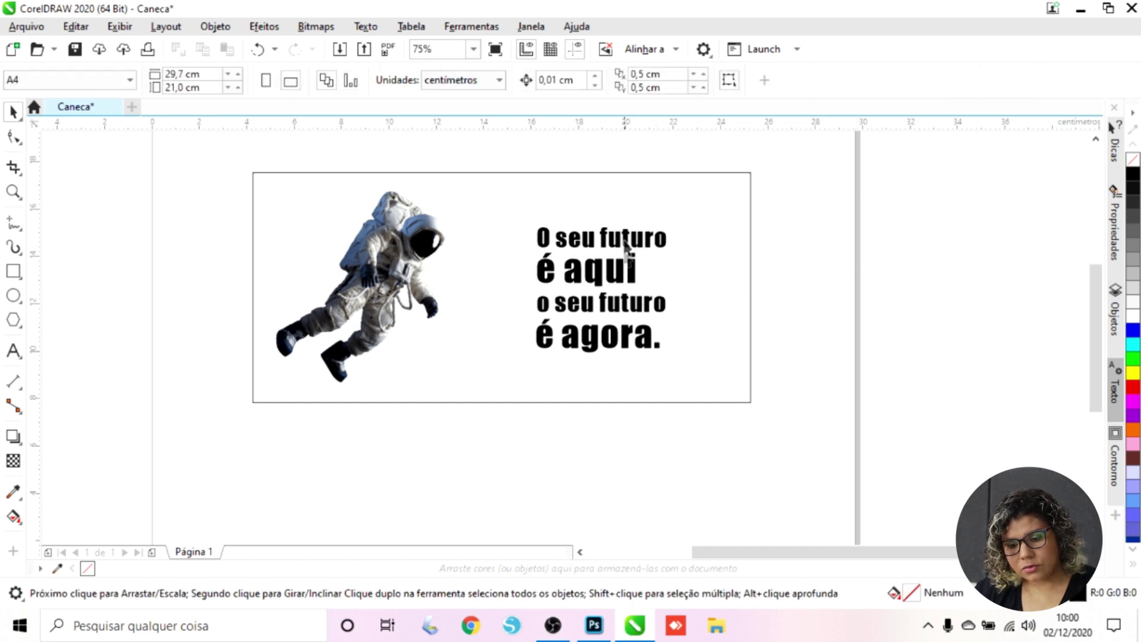
click(633, 279)
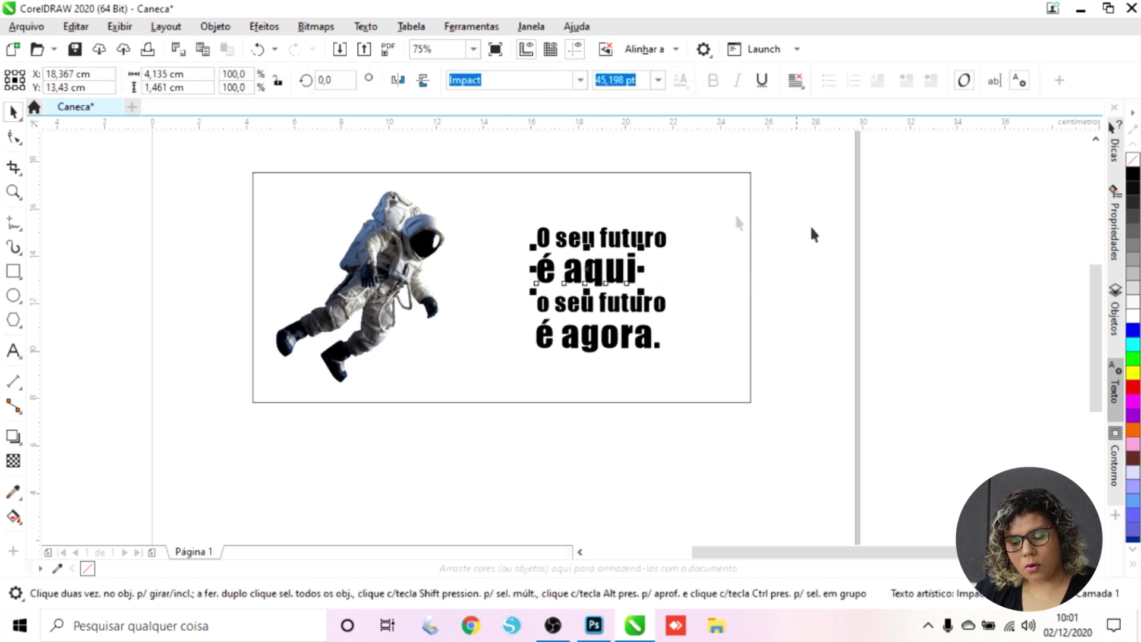
click(850, 232)
Select all four phrase lines together and move them slightly up and to the right inside the rectangle
drag(849, 395, 517, 173)
drag(629, 241, 636, 238)
click(811, 239)
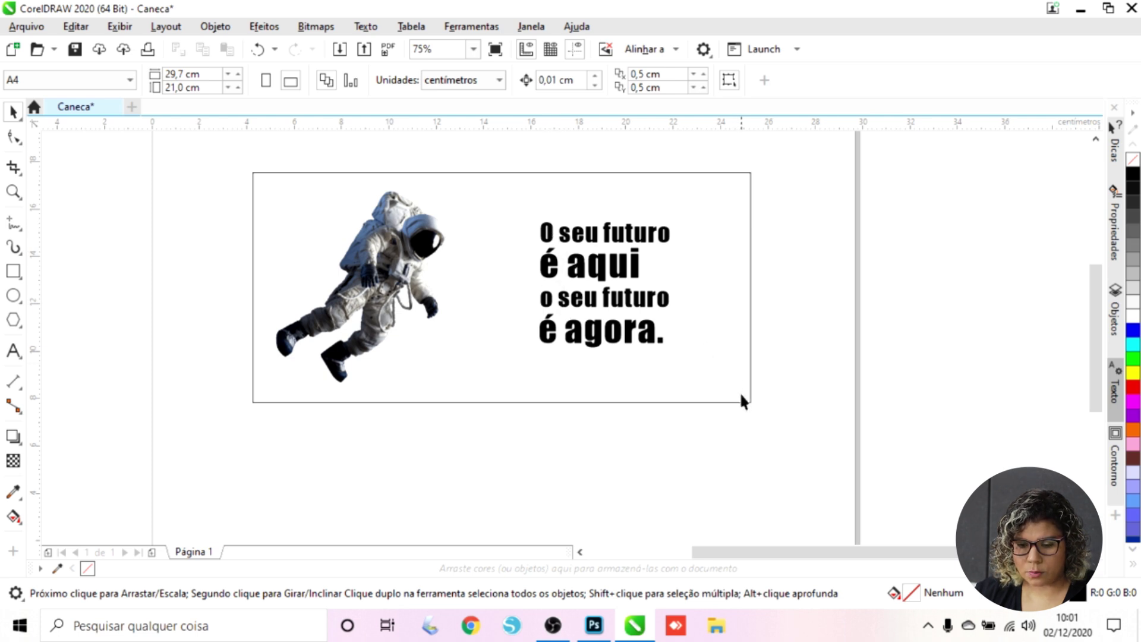
mouse_move(702, 367)
mouse_down()
mouse_move(604, 318)
mouse_move(533, 255)
mouse_move(501, 196)
mouse_up()
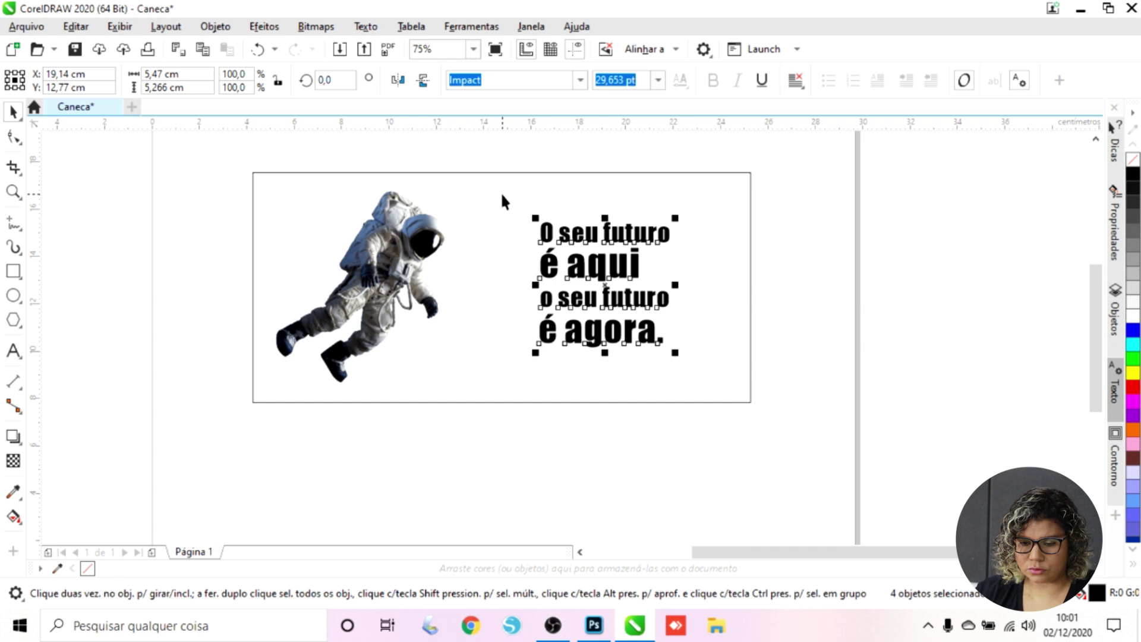
click(748, 440)
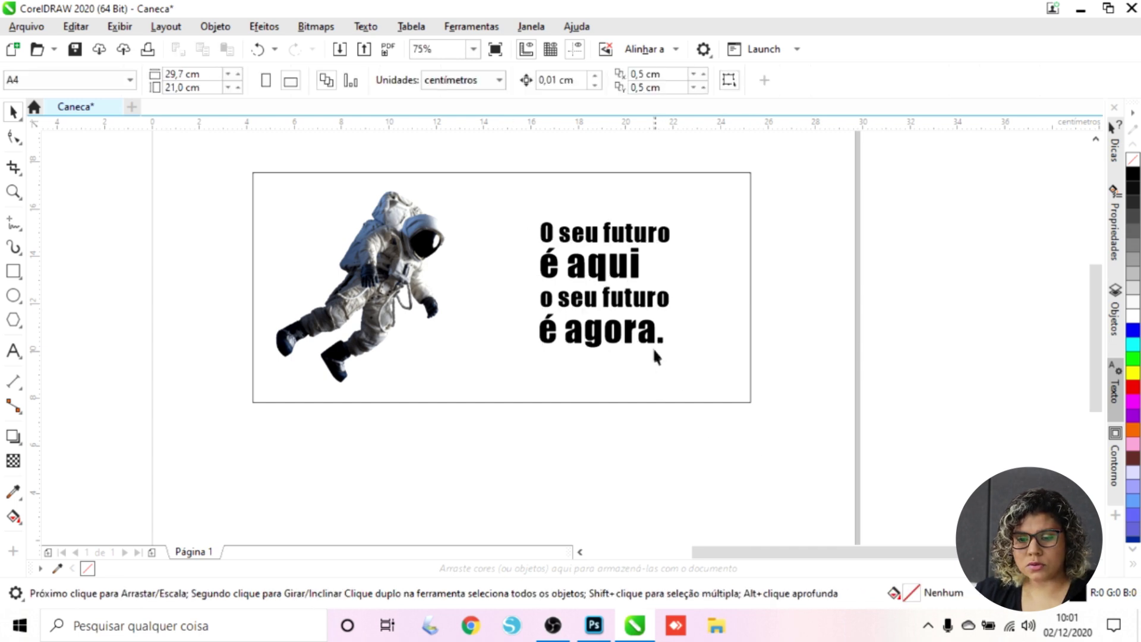
click(649, 336)
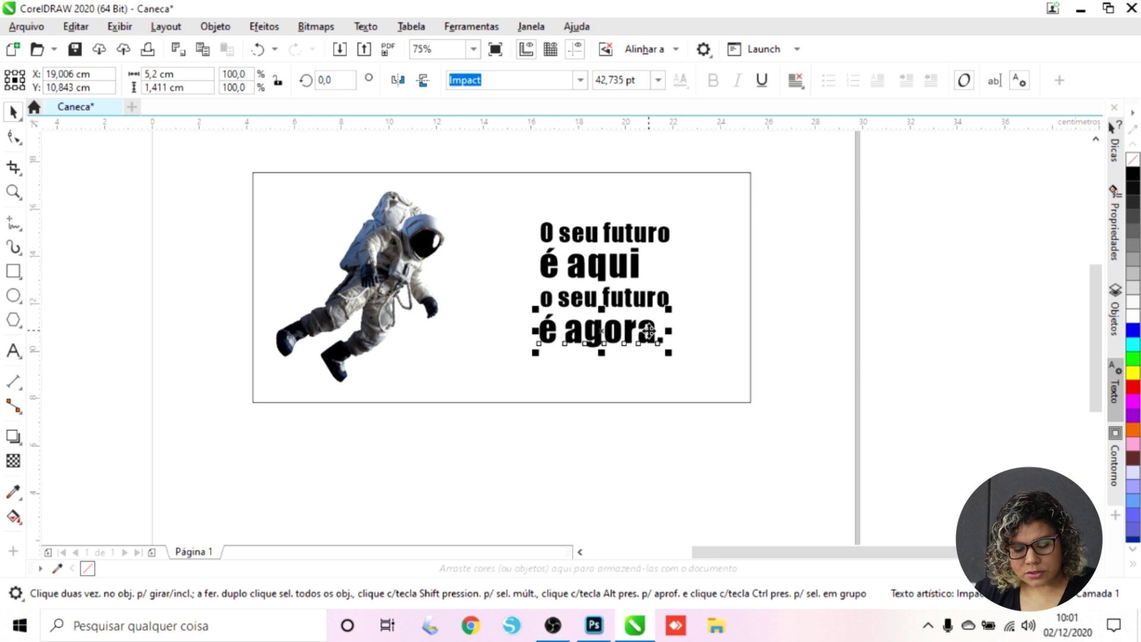
shift+click(653, 299)
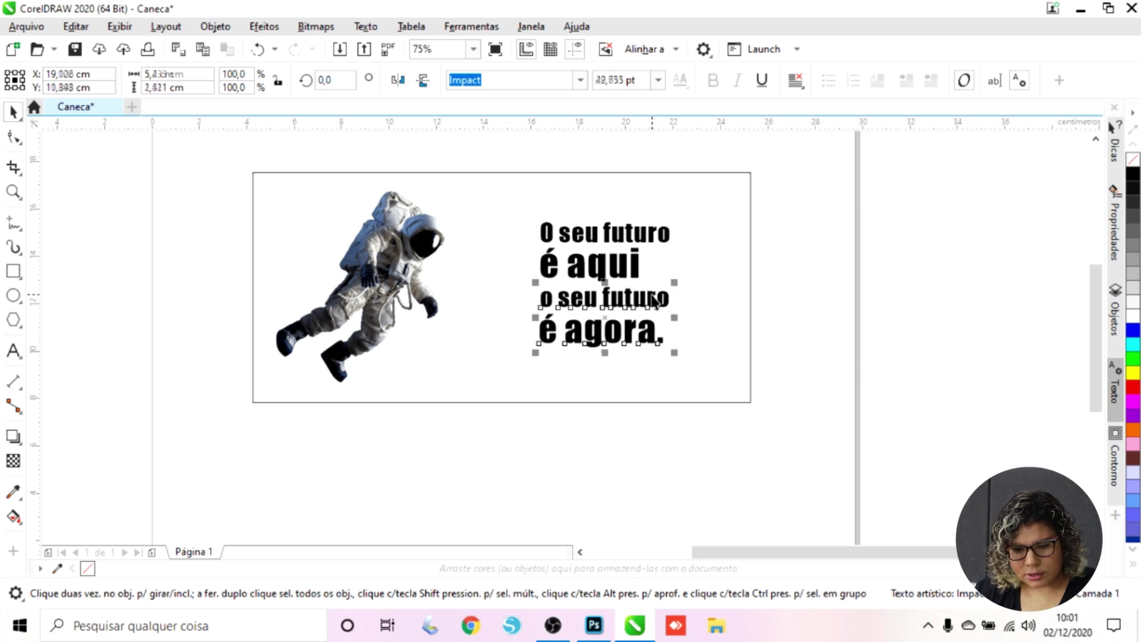
shift+click(638, 263)
shift+click(648, 237)
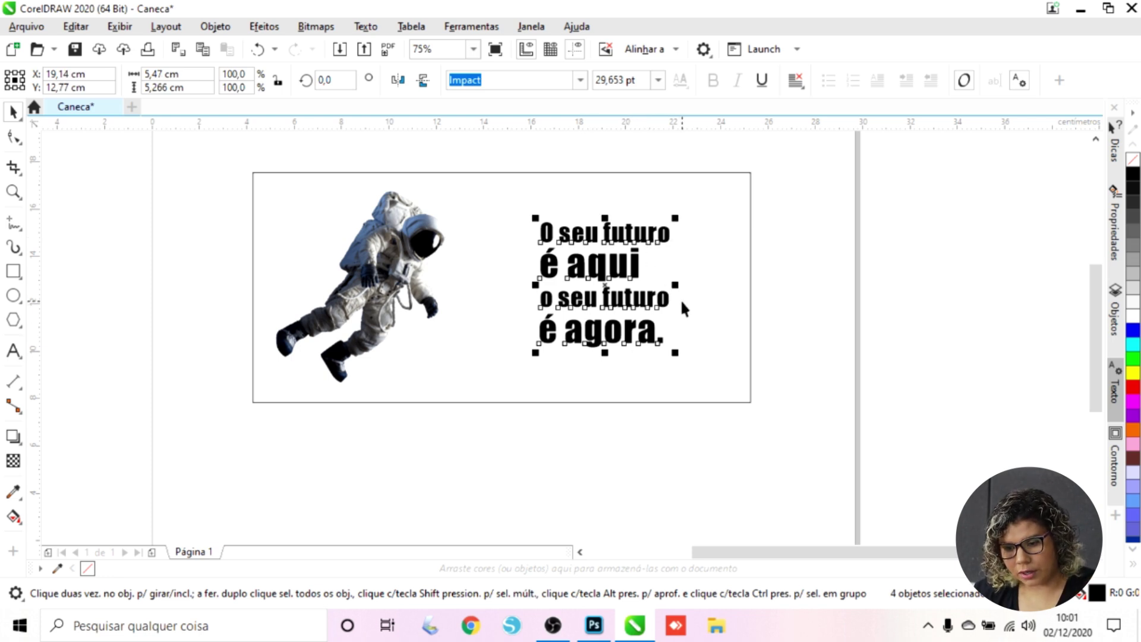
click(783, 306)
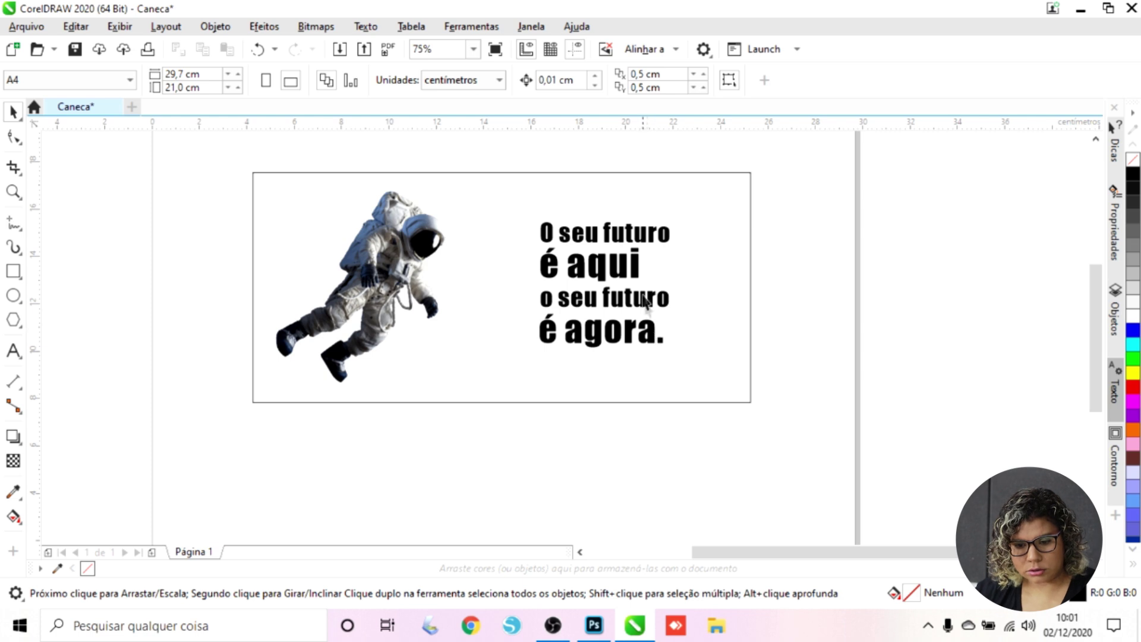
Fill the lines "é aqui" and "é agora." together with the medium blue #336699
click(637, 273)
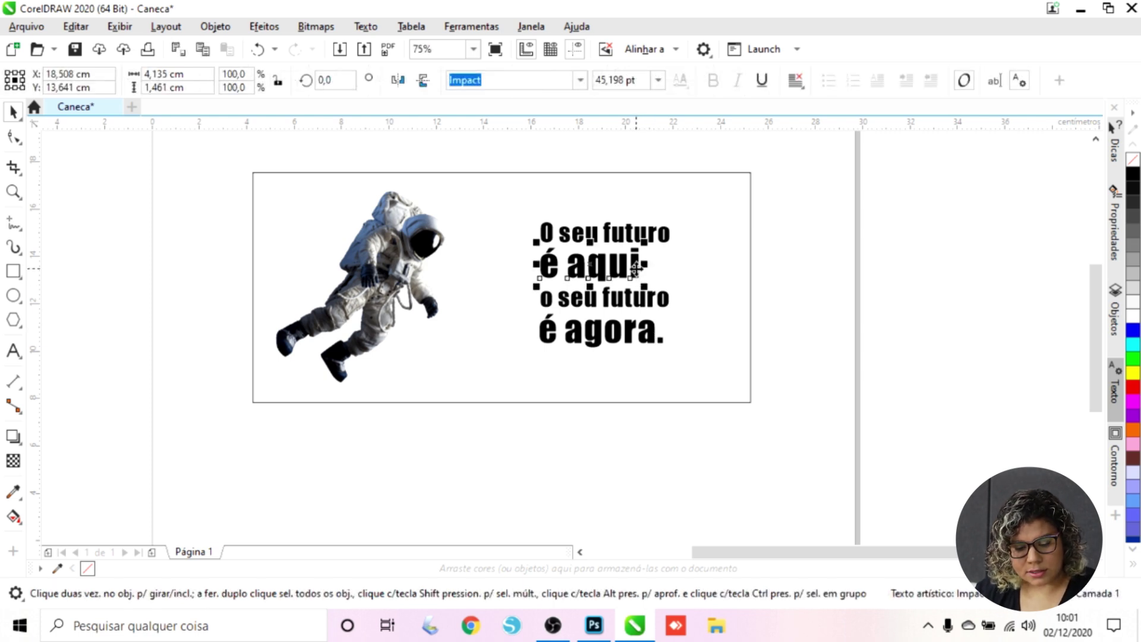
shift+click(652, 329)
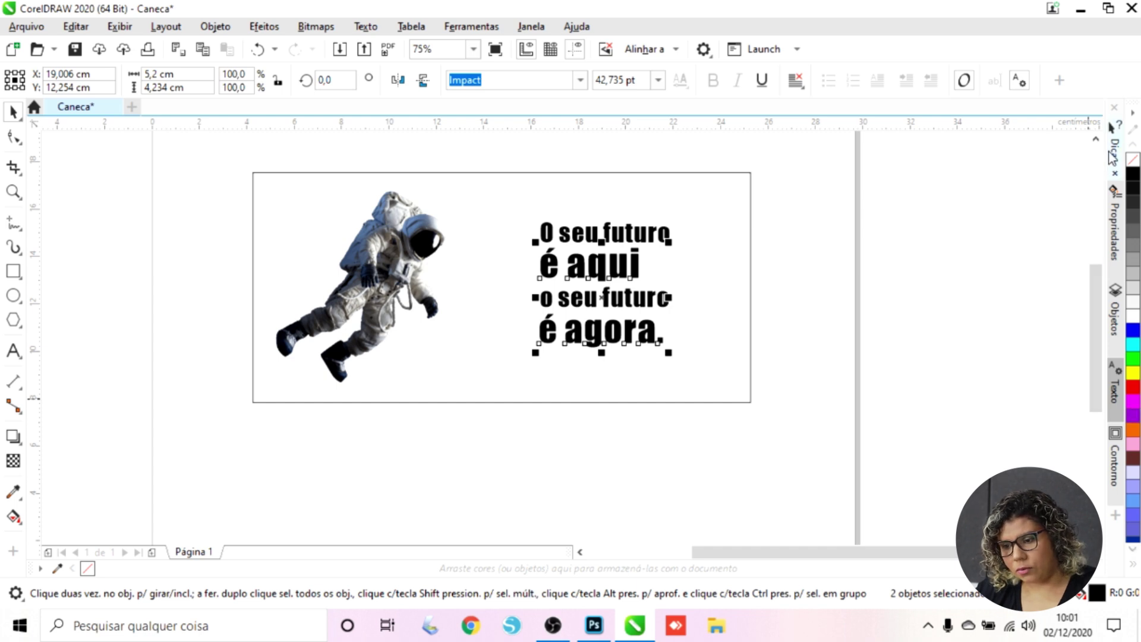
click(1134, 555)
click(1134, 555)
click(1134, 555)
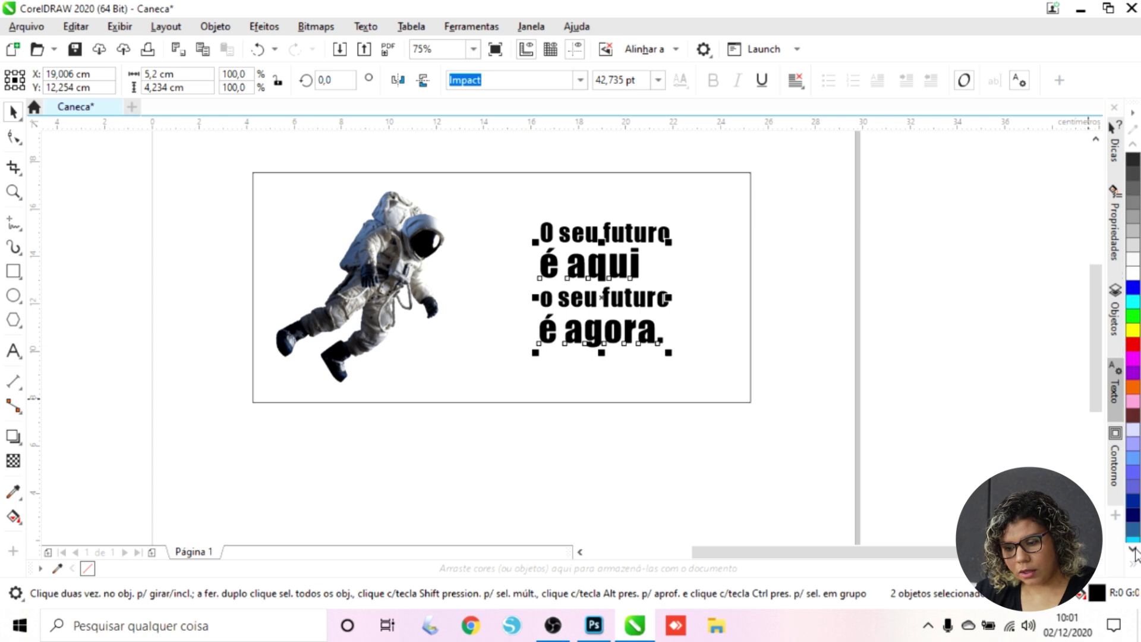
click(1134, 555)
click(1134, 555)
click(1134, 555)
click(1134, 554)
click(1134, 554)
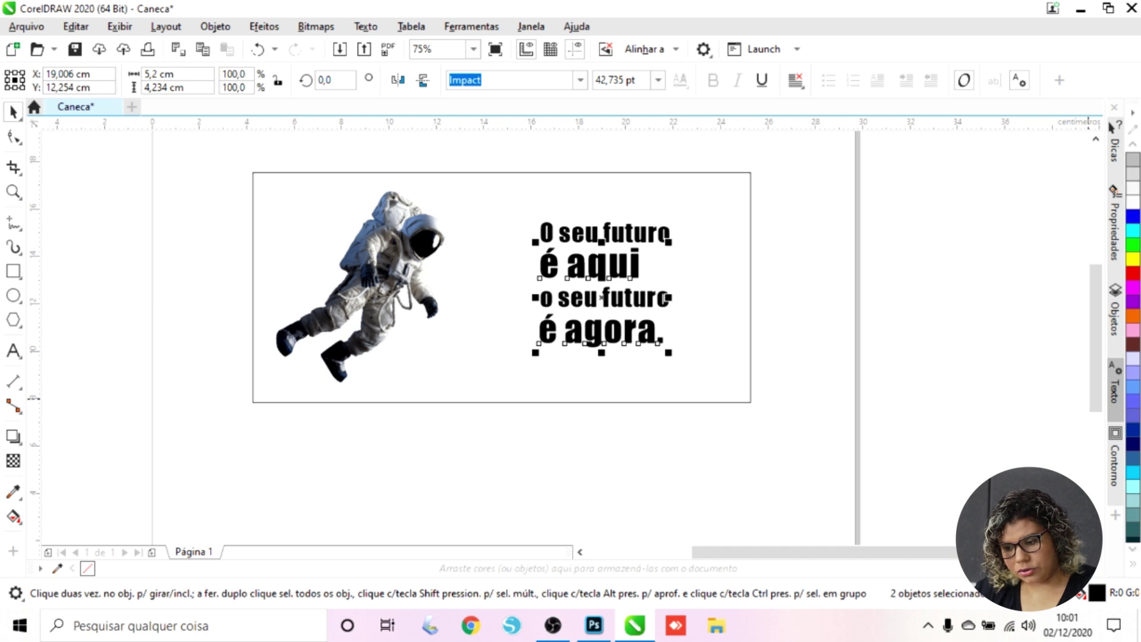
click(1134, 518)
click(1134, 523)
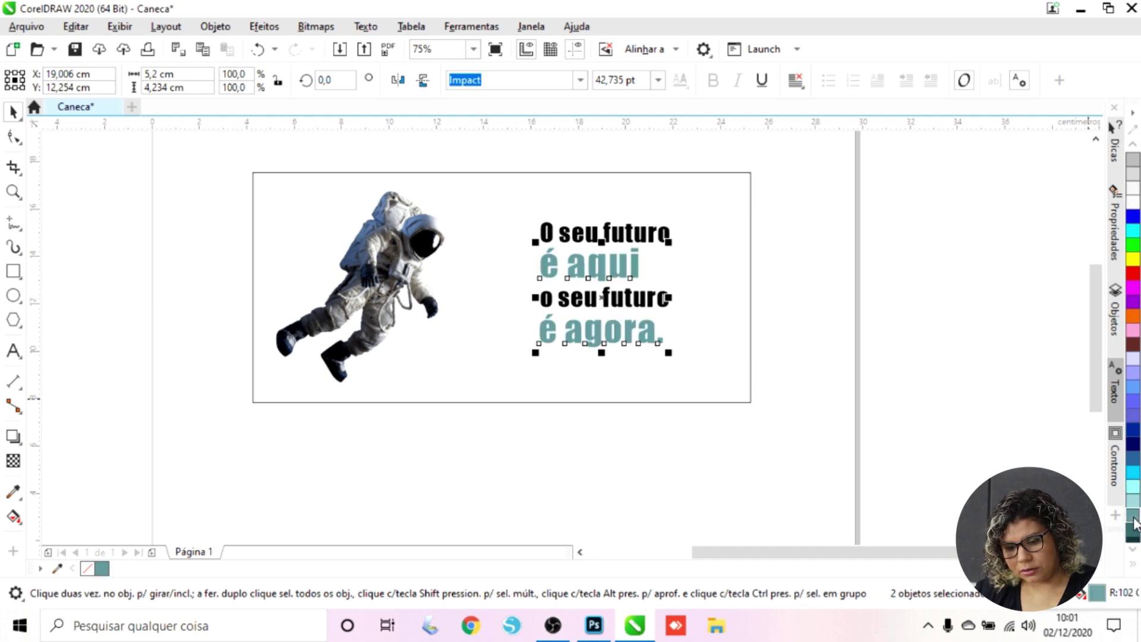
click(1134, 458)
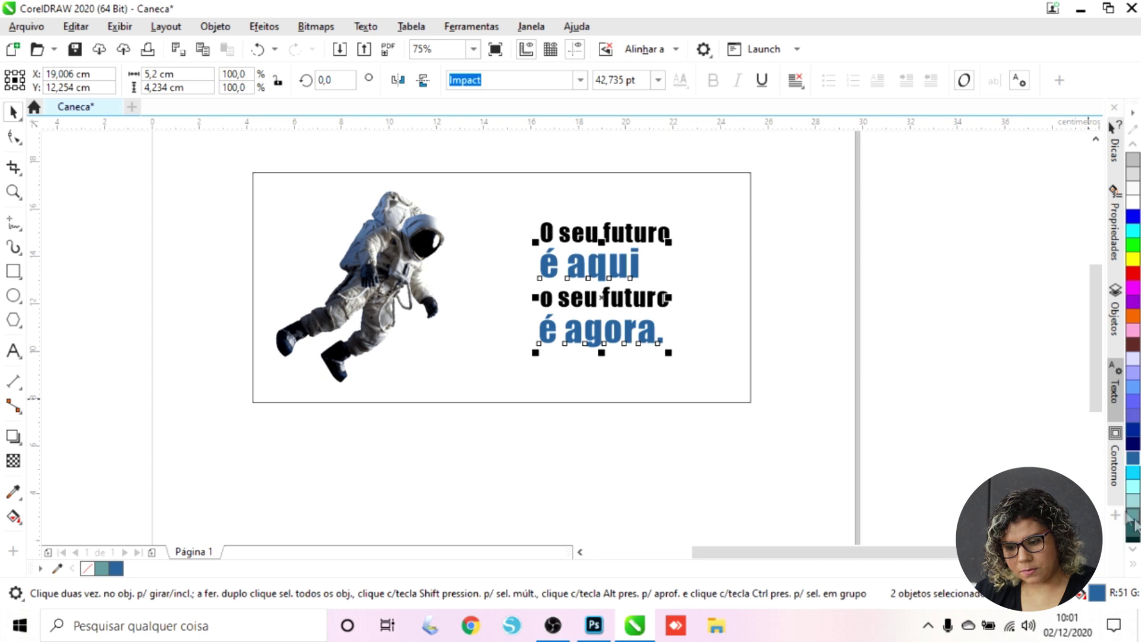
Apply a gradient fill to "é aqui" and "é agora." and set its start colour to dark navy blue from the default RGB palette
click(13, 517)
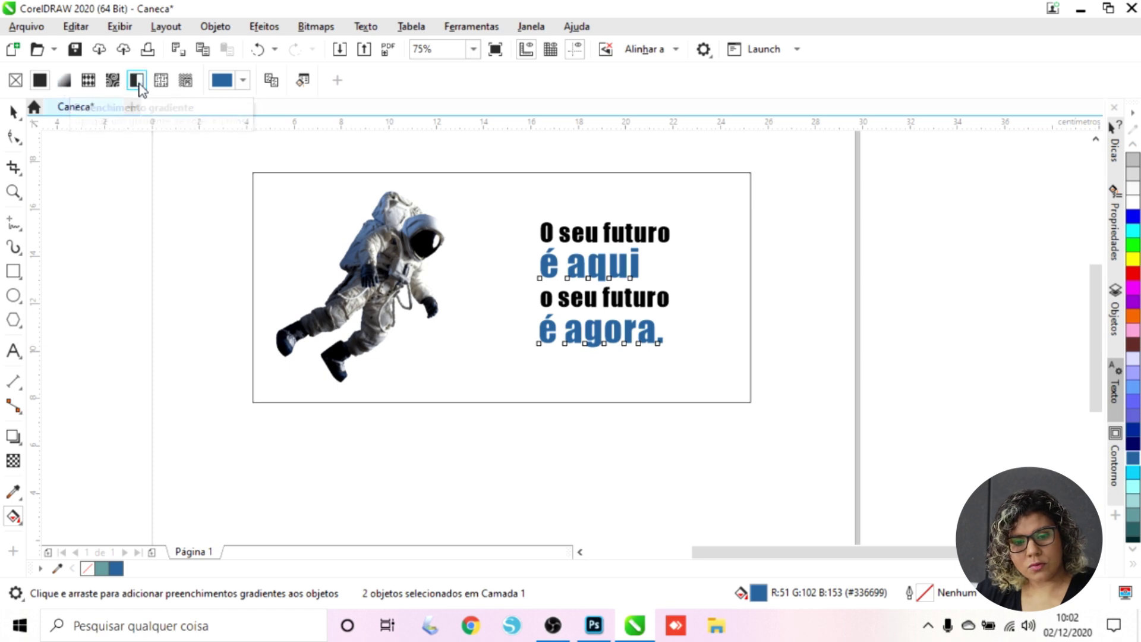
click(66, 82)
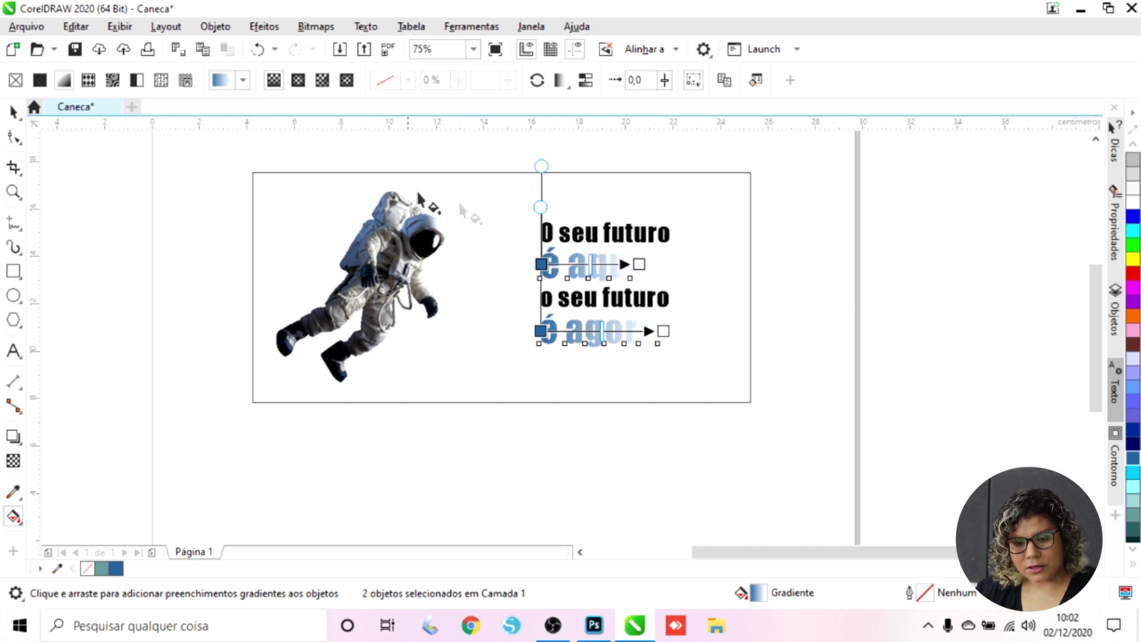
click(541, 265)
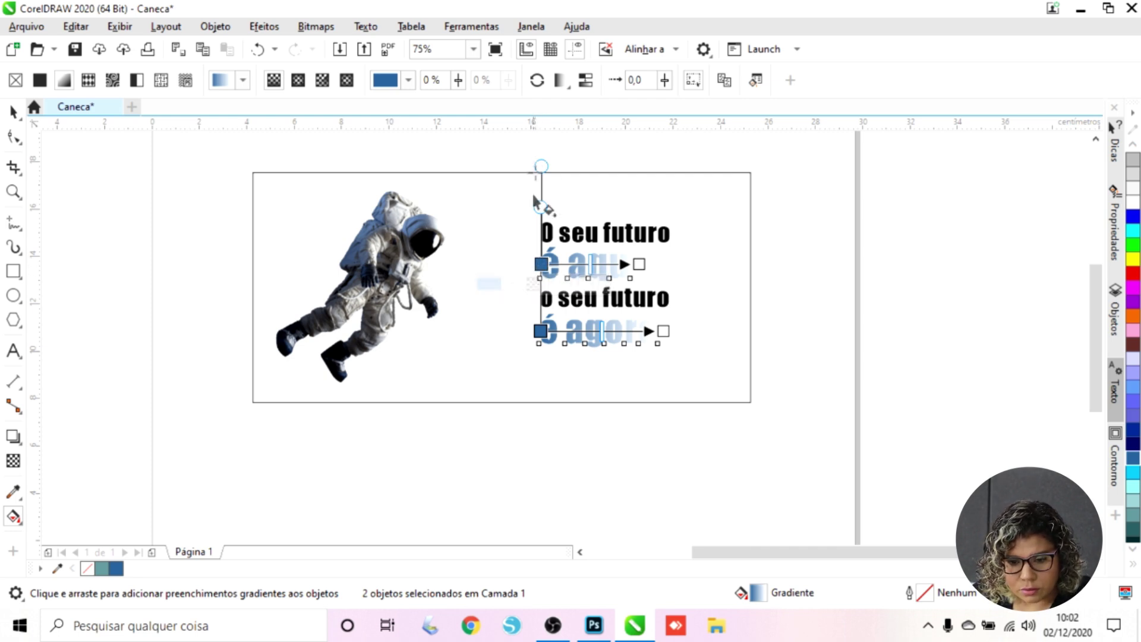
click(540, 263)
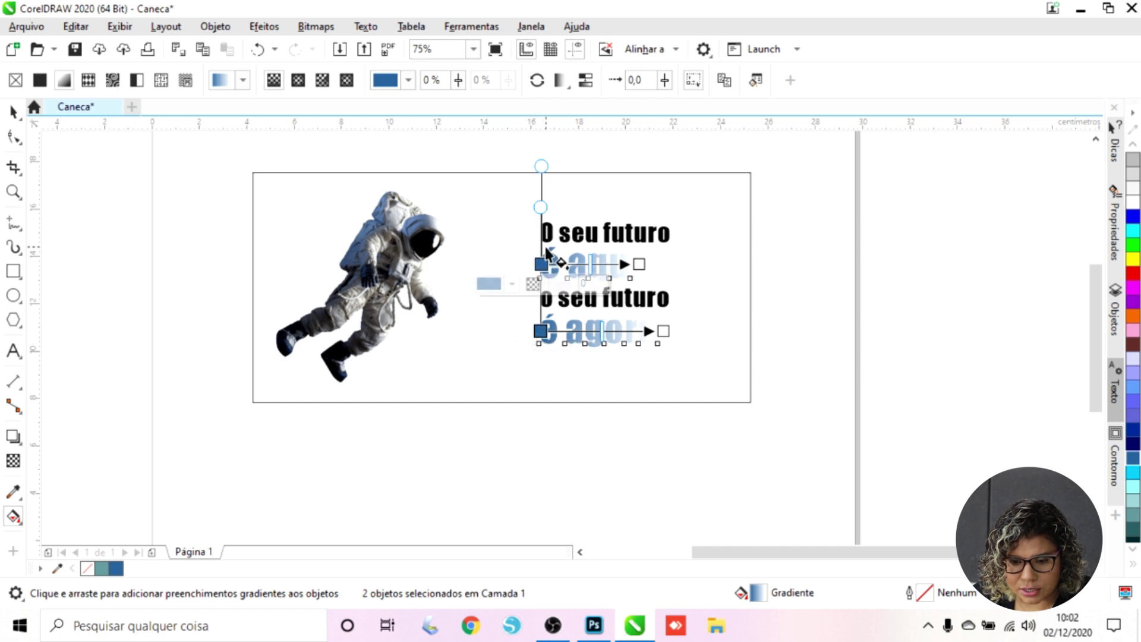
click(512, 284)
click(540, 318)
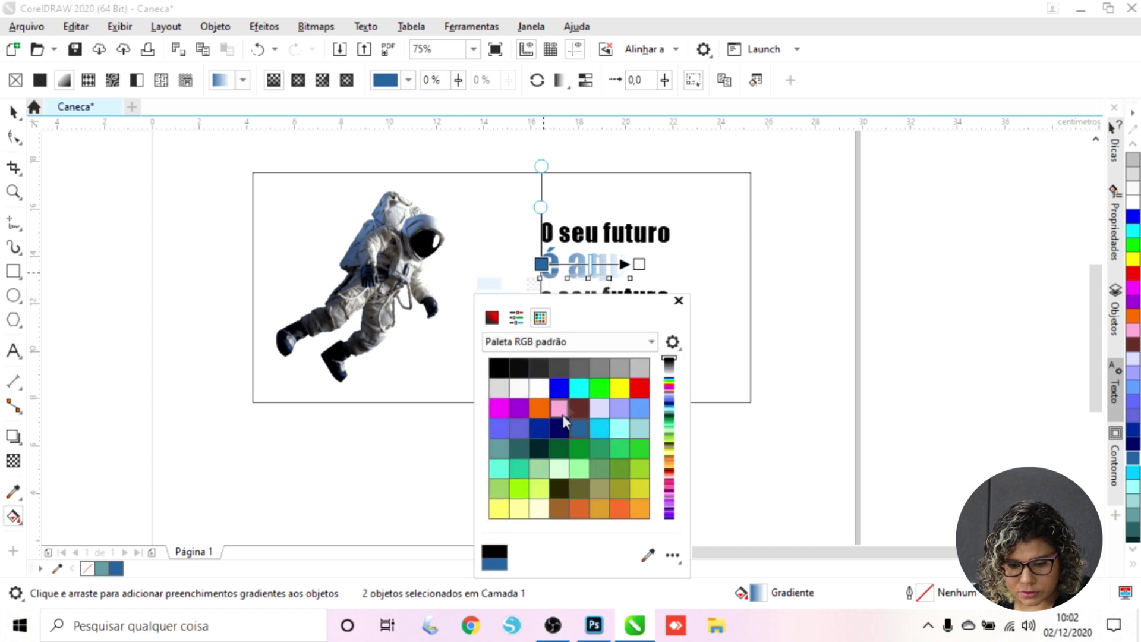
click(561, 426)
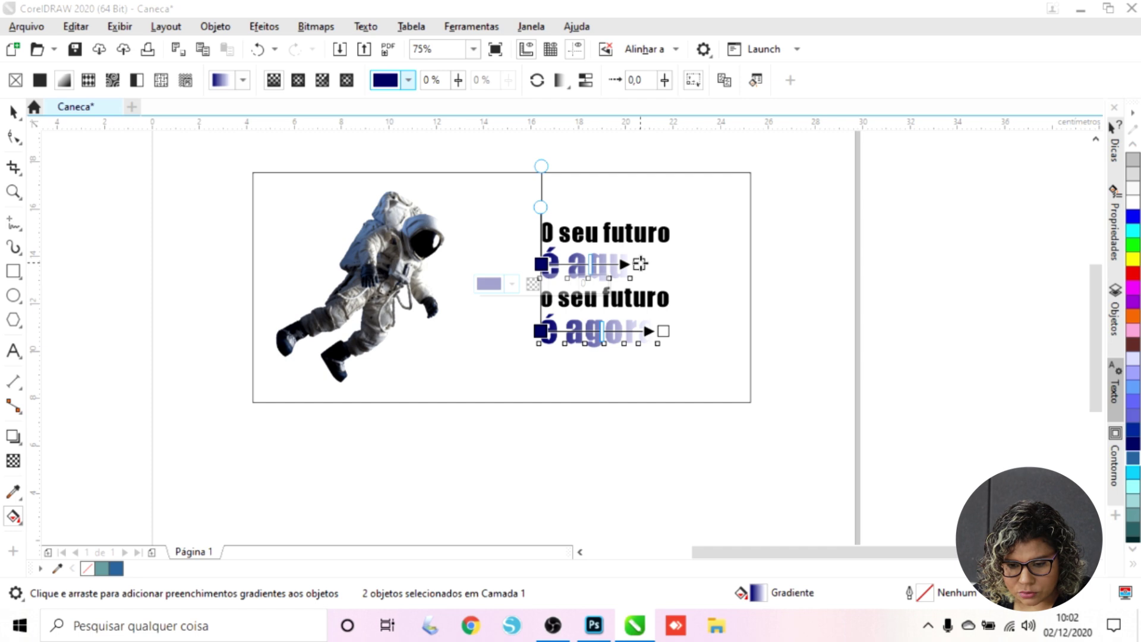
Set the end colour of the gradient on "é aqui" and "é agora." to light blue from the default RGB palette
click(639, 263)
click(610, 284)
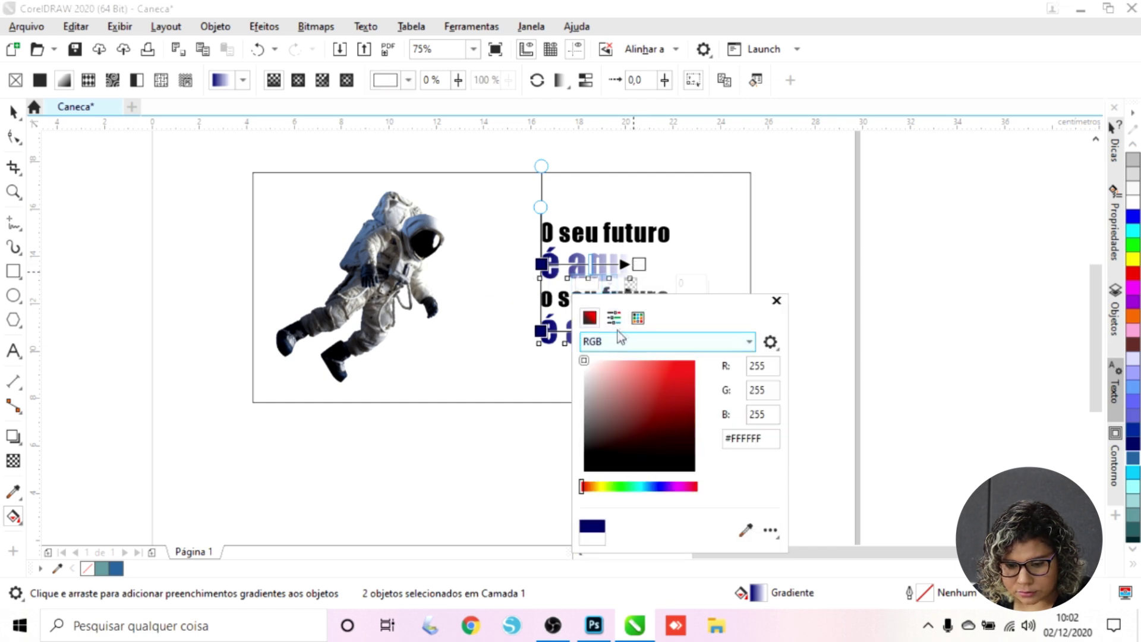
click(638, 318)
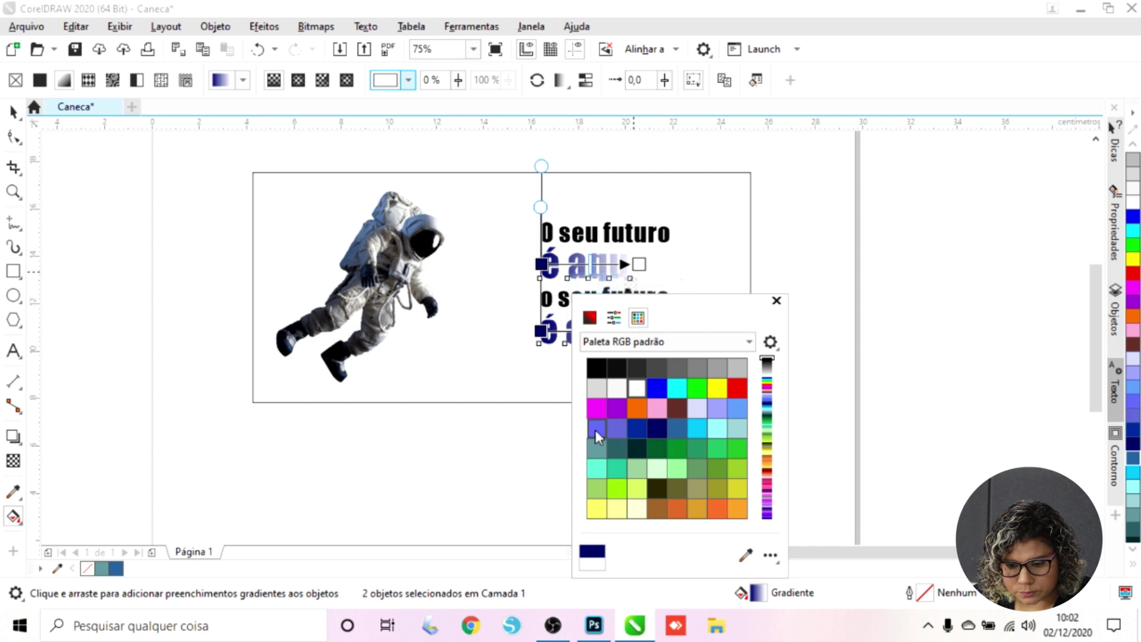
click(738, 408)
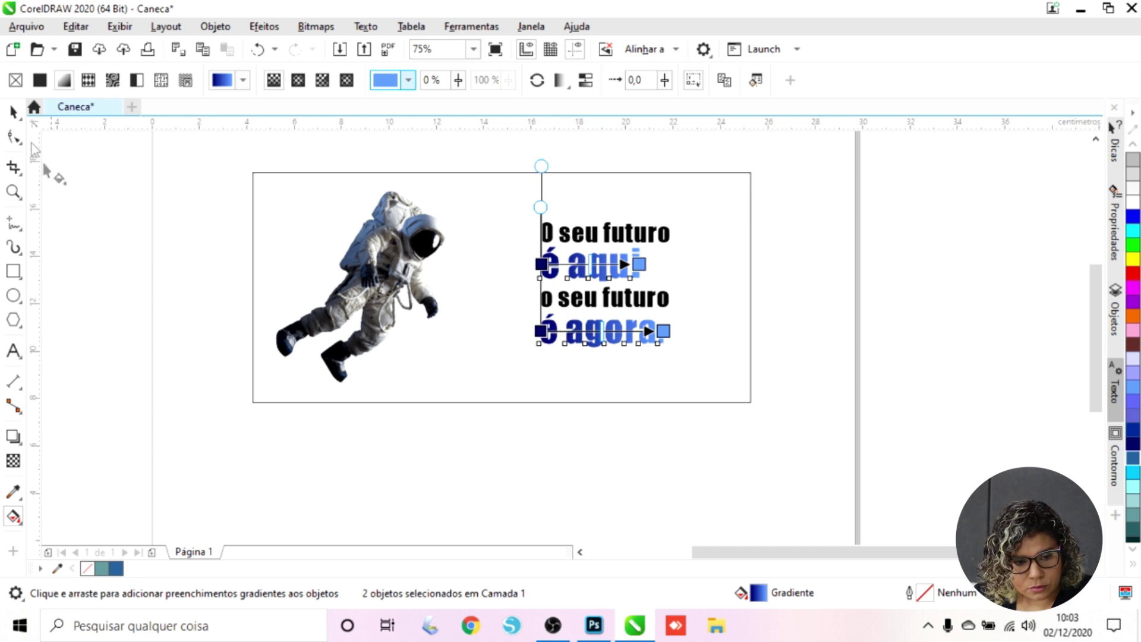
click(12, 113)
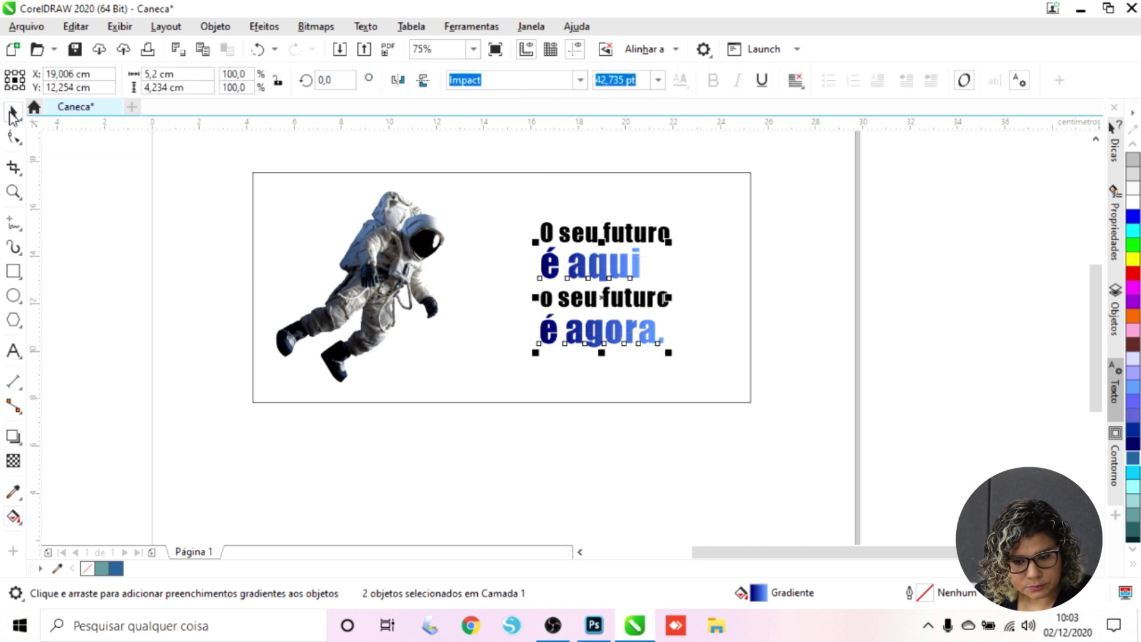
click(882, 274)
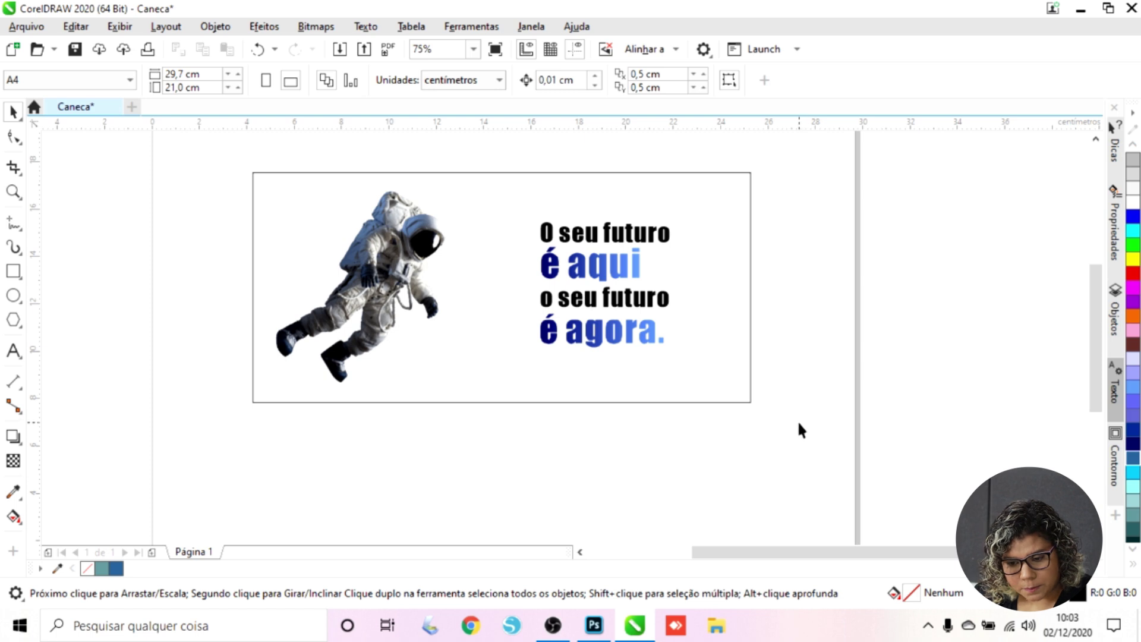
Select all four phrase lines and move them to about X 19,7 cm, Y 12,5 cm inside the rectangle
drag(839, 203, 503, 404)
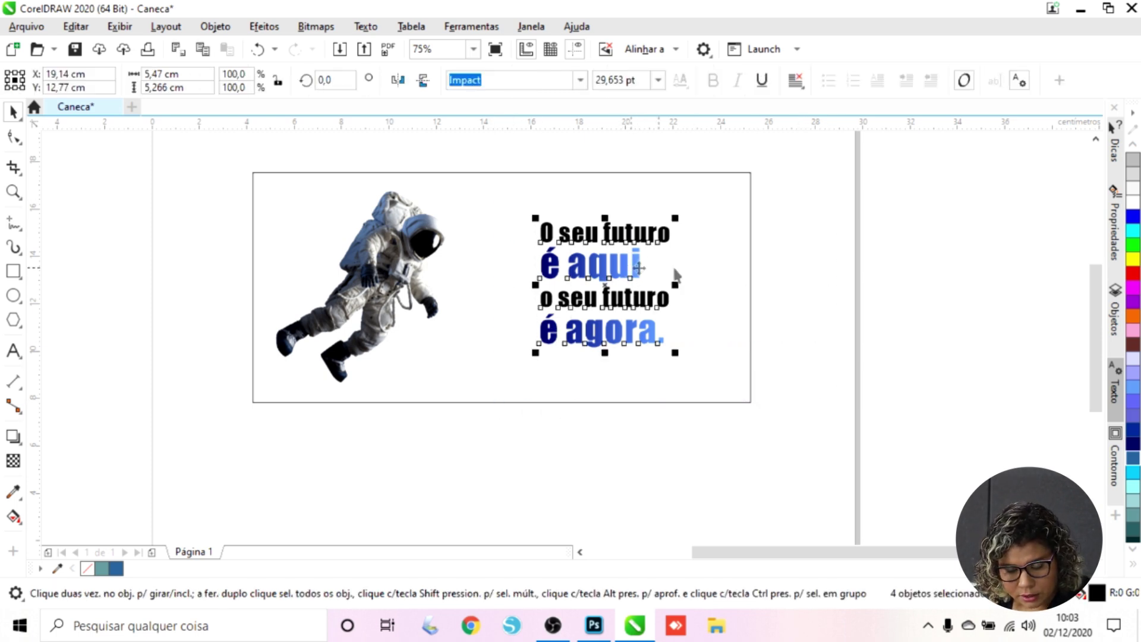
drag(794, 159, 786, 172)
drag(606, 274, 490, 404)
drag(788, 156, 439, 418)
drag(585, 309, 596, 306)
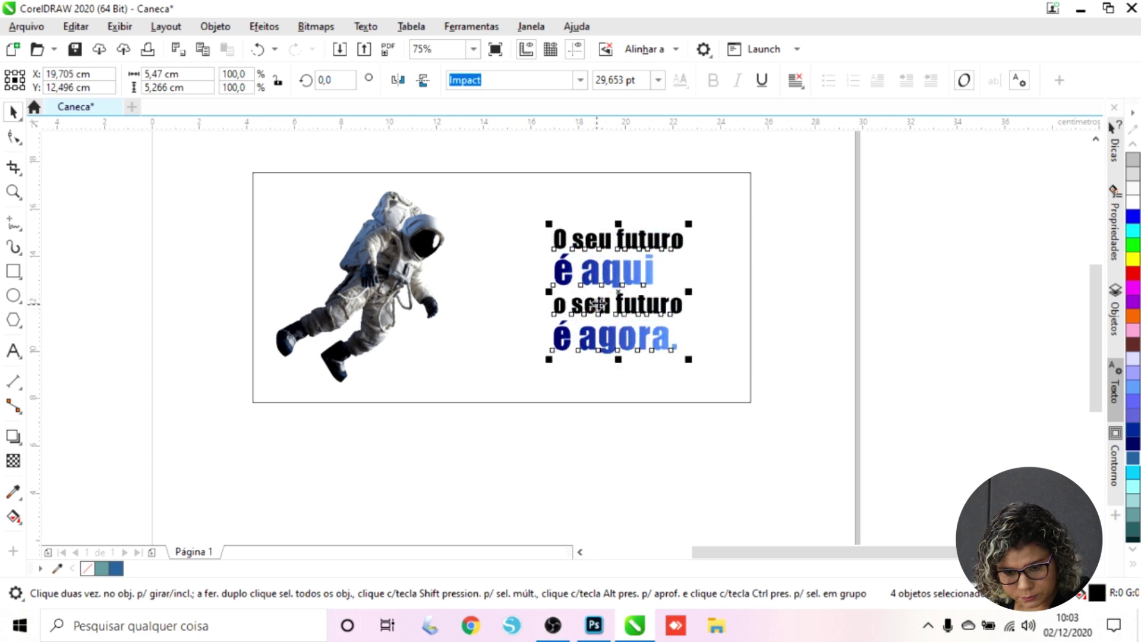
click(810, 276)
Enlarge the astronaut image proportionally to about 65% and place it at about X 9,4 cm, Y 12,9 cm
click(422, 293)
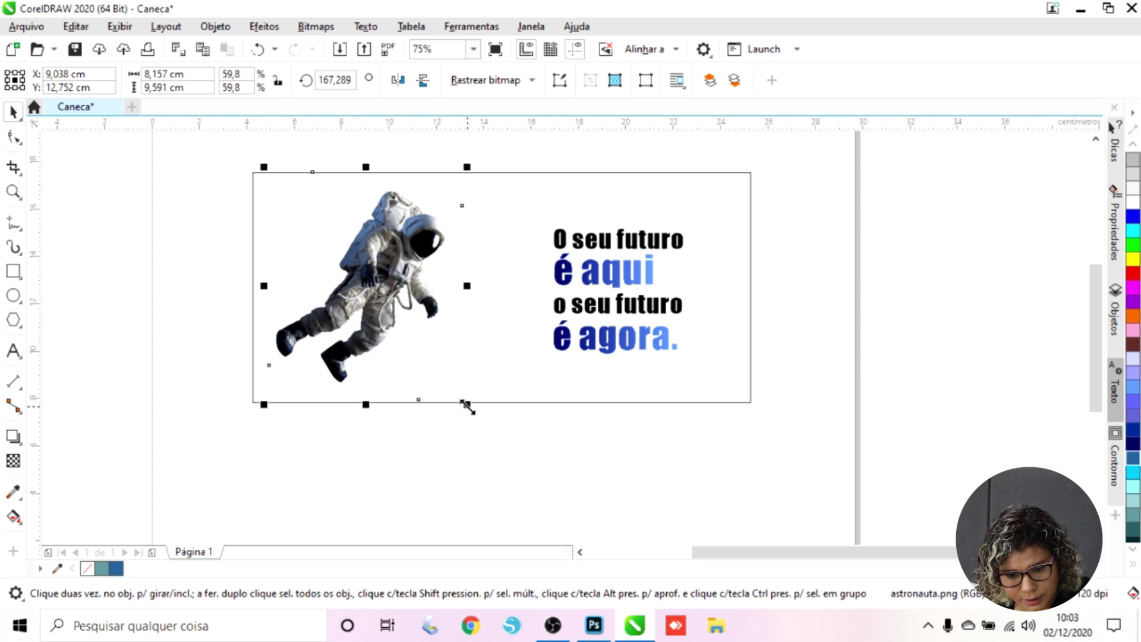
drag(468, 167, 510, 149)
drag(437, 237, 439, 245)
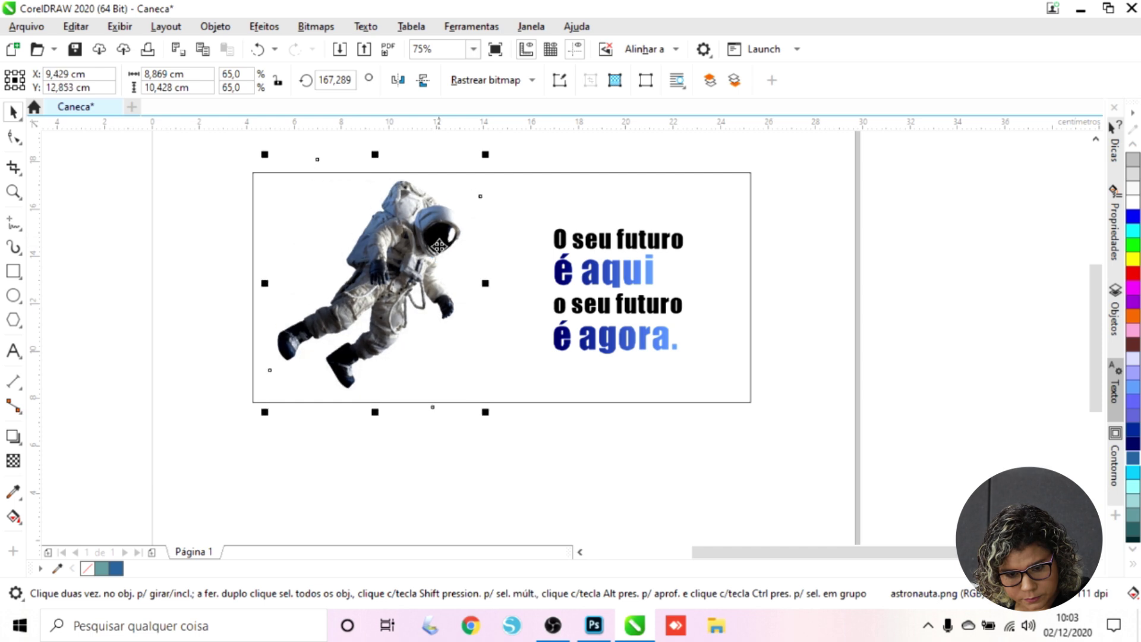
click(617, 426)
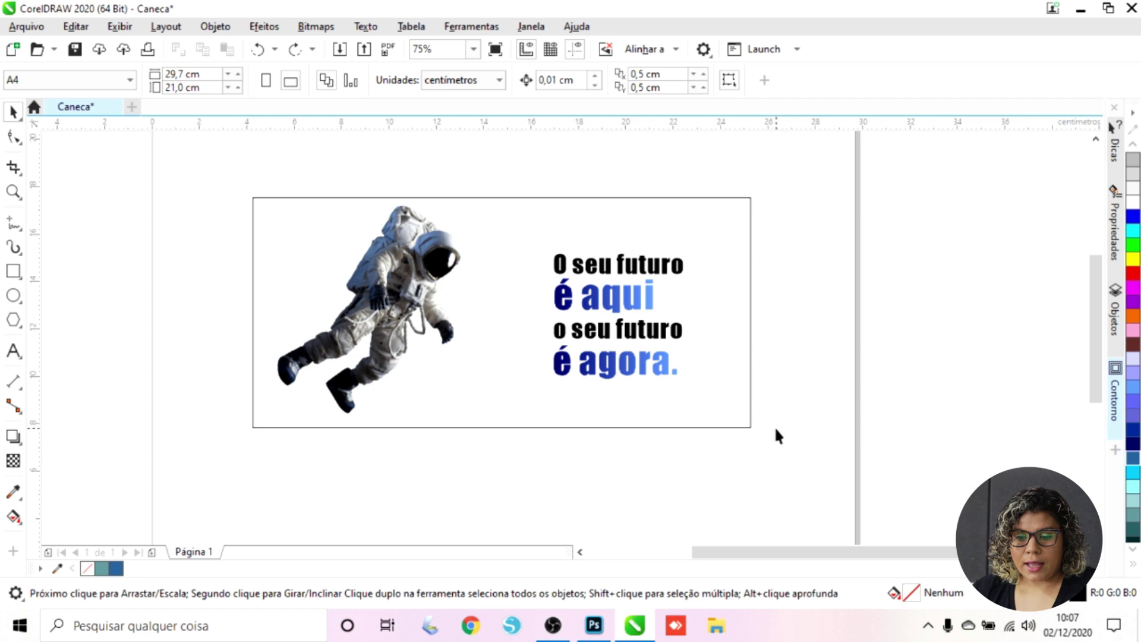
Convert the first phrase line, "O seu futuro", to all capitals with the Maiúsculas option
drag(776, 429, 503, 177)
click(761, 296)
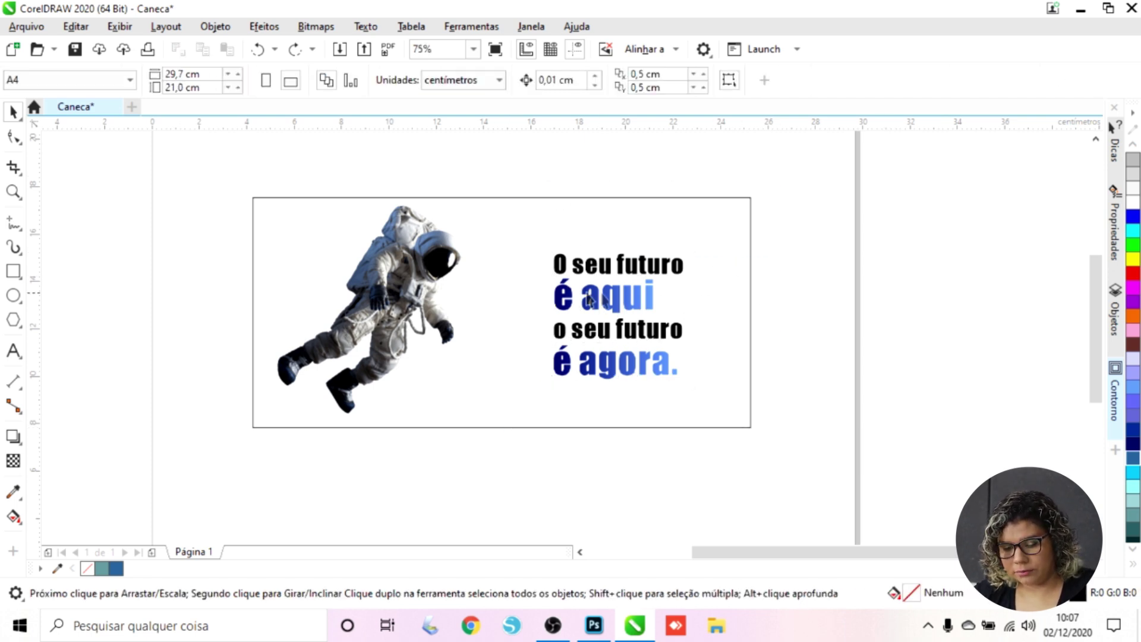
click(660, 271)
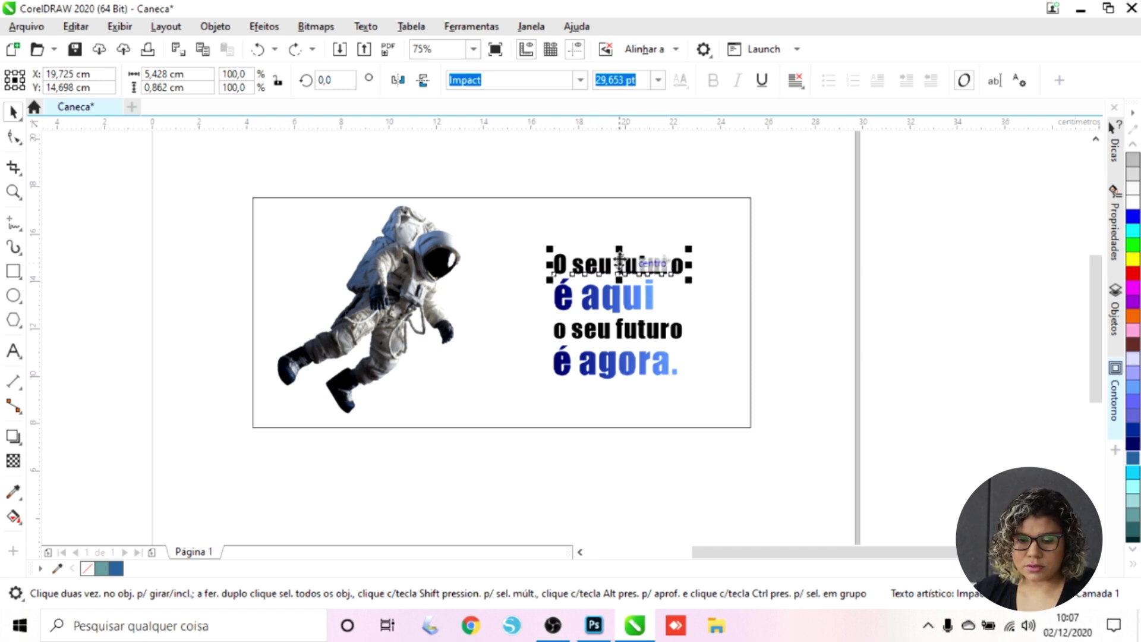
click(1019, 81)
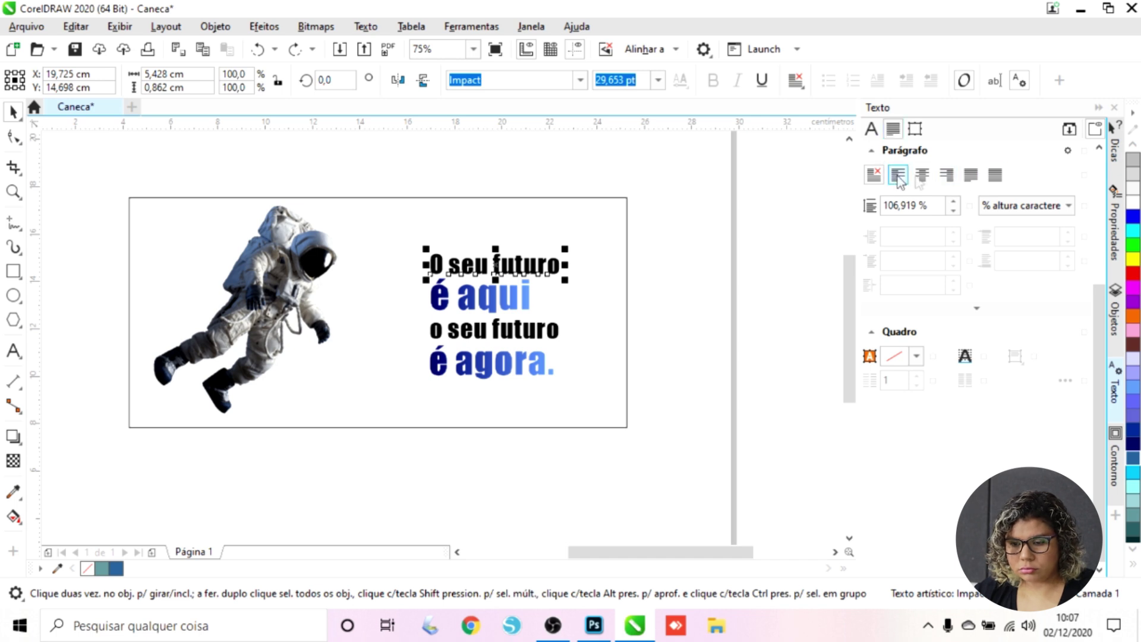
click(873, 135)
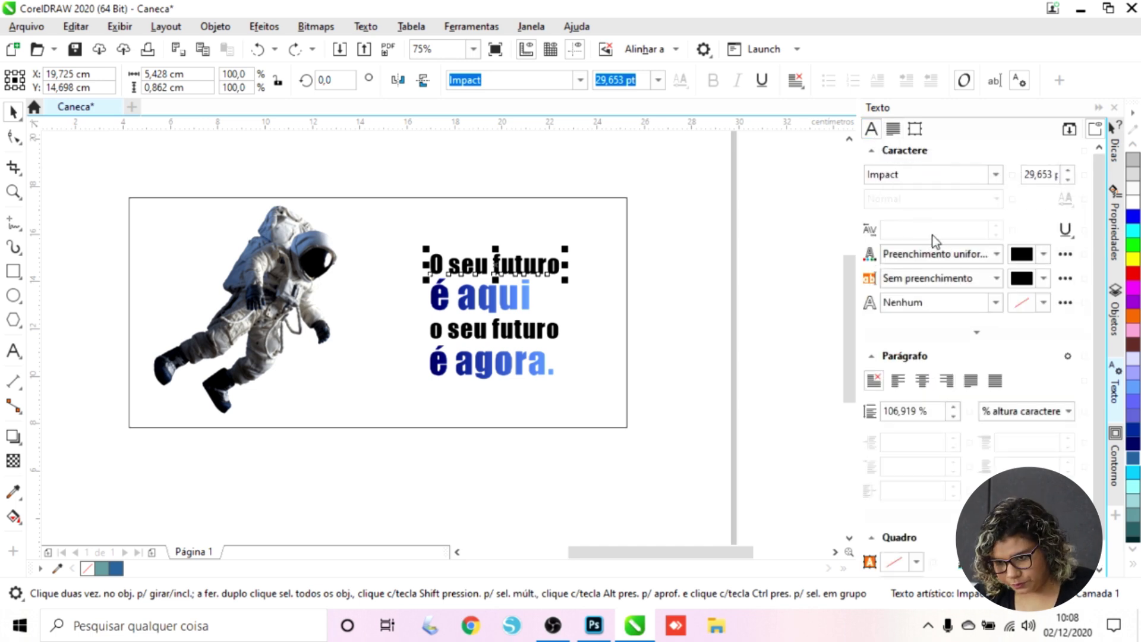
scroll(980, 333, down, 1)
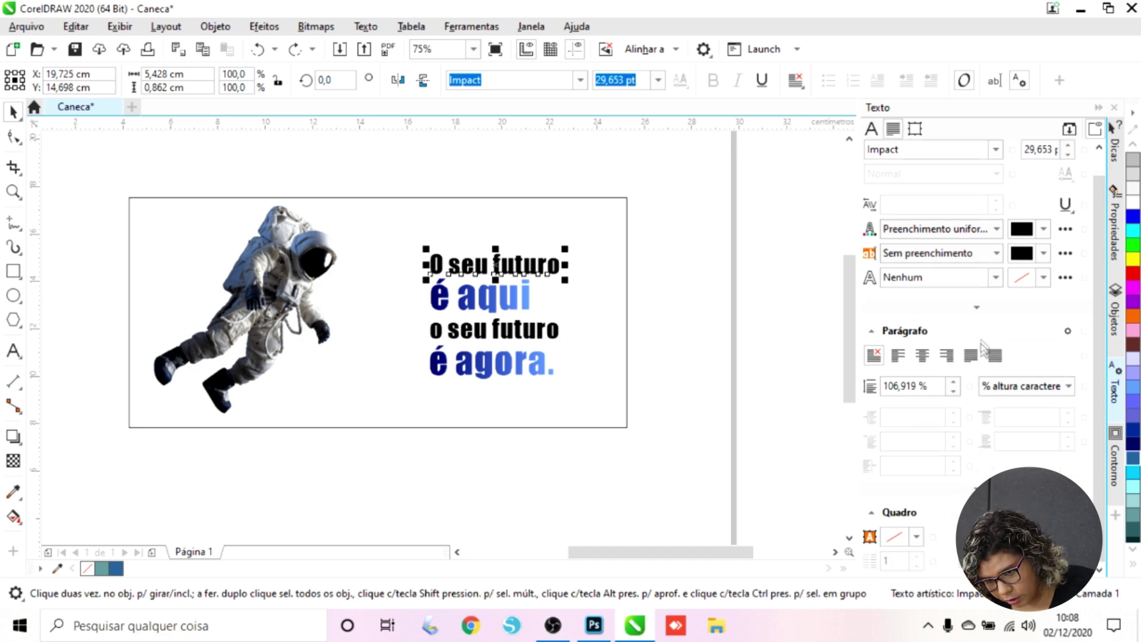
scroll(982, 340, up, 1)
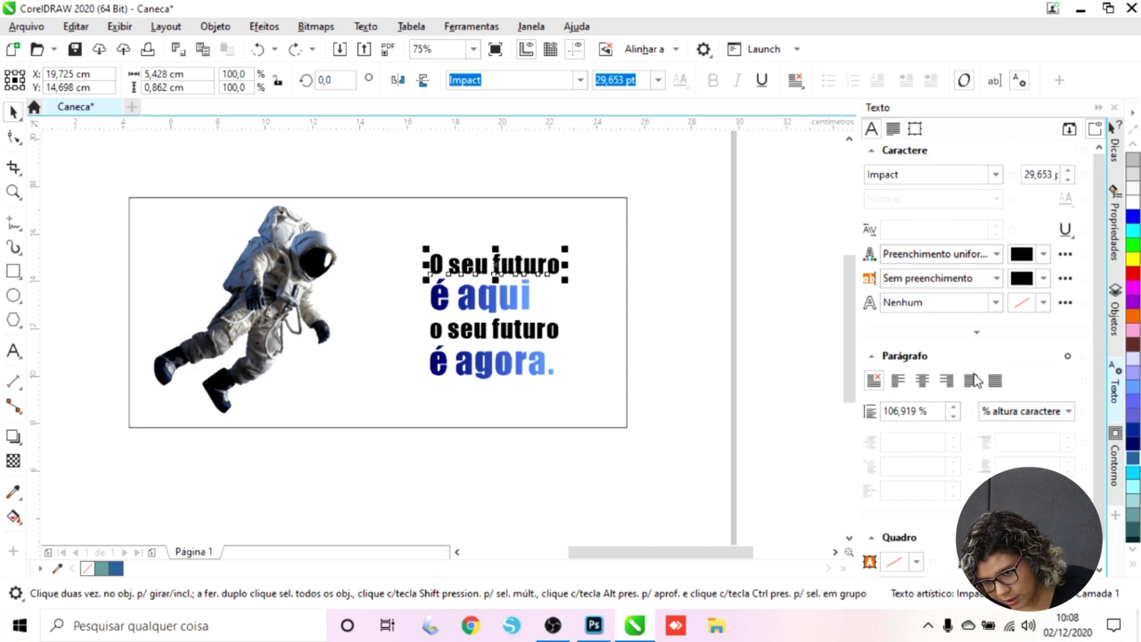
click(965, 331)
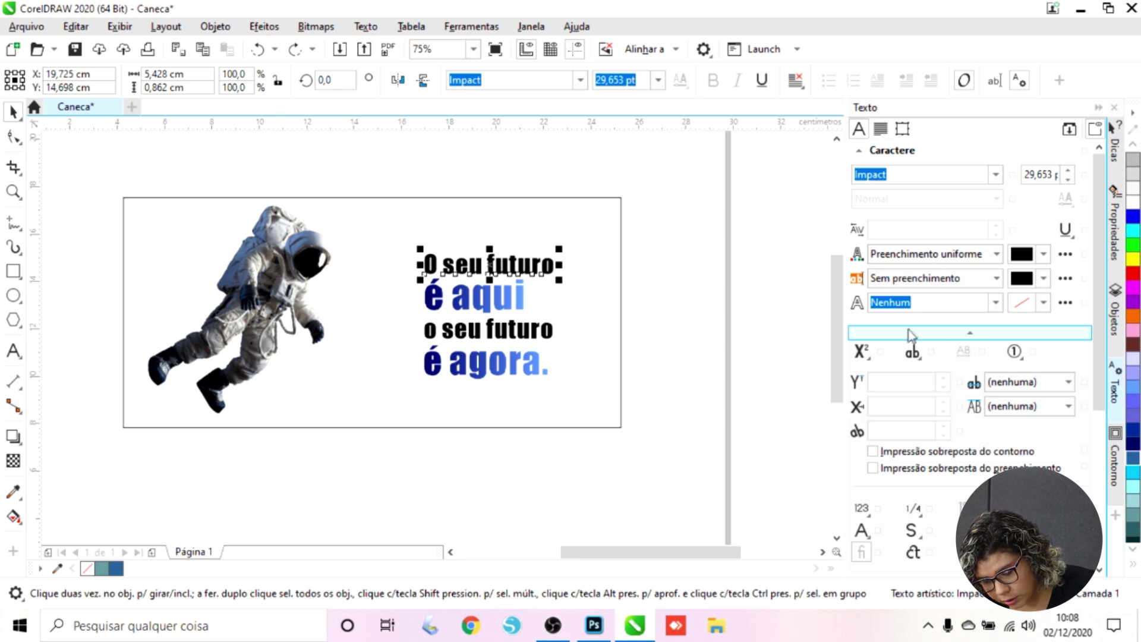
click(916, 354)
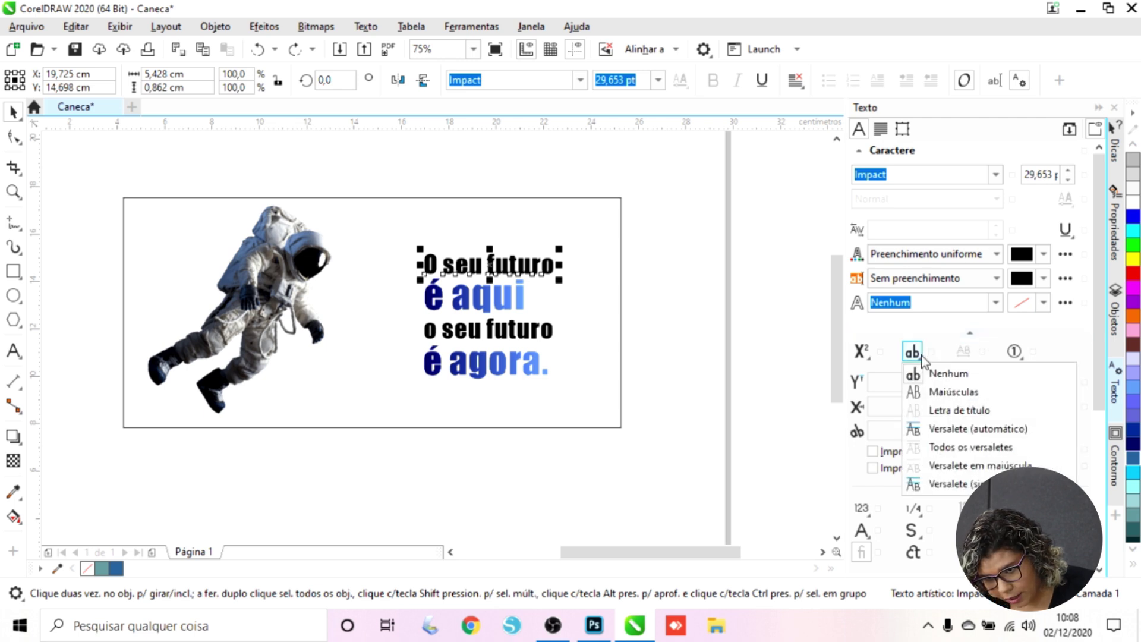
click(937, 394)
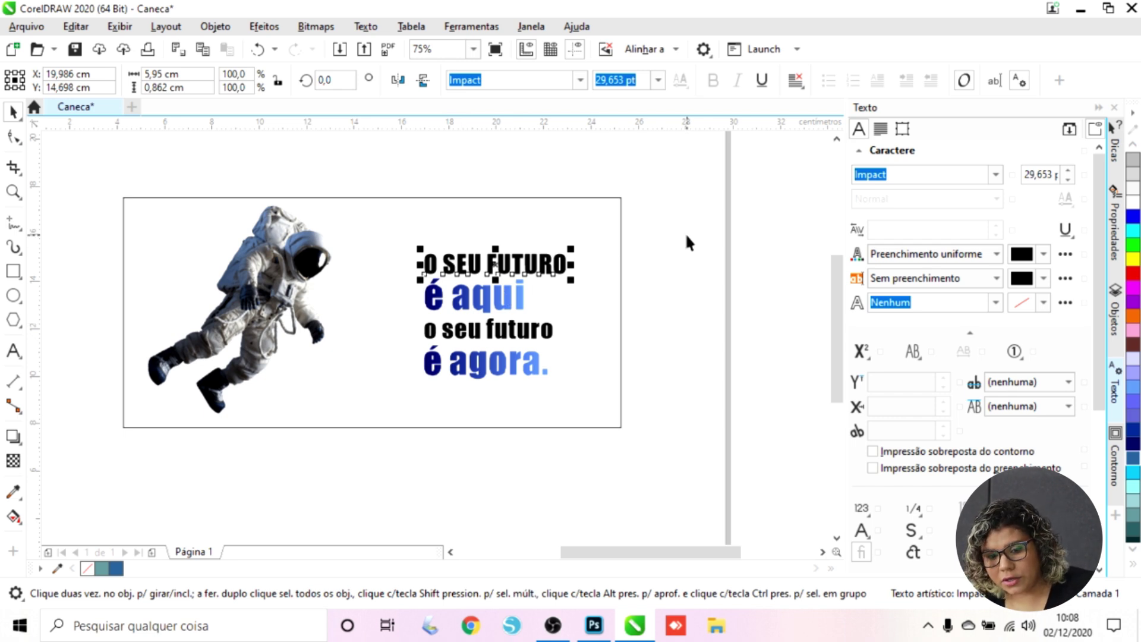
Apply the Maiúsculas capitals option to the third phrase line, "o seu futuro", and clear the selection
click(512, 329)
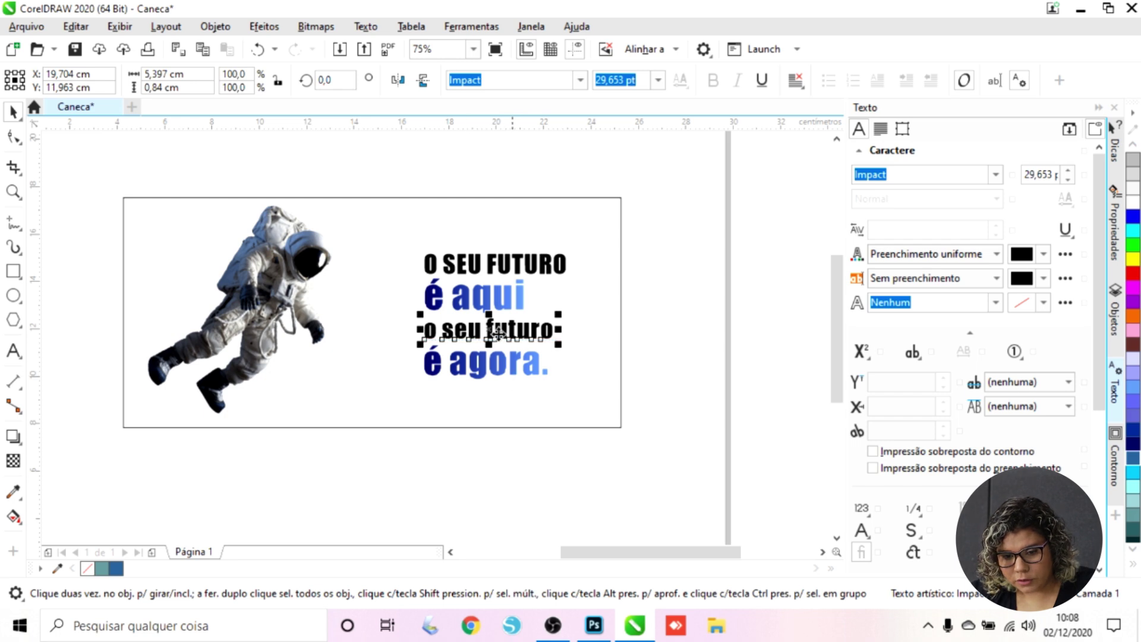
click(919, 355)
click(941, 390)
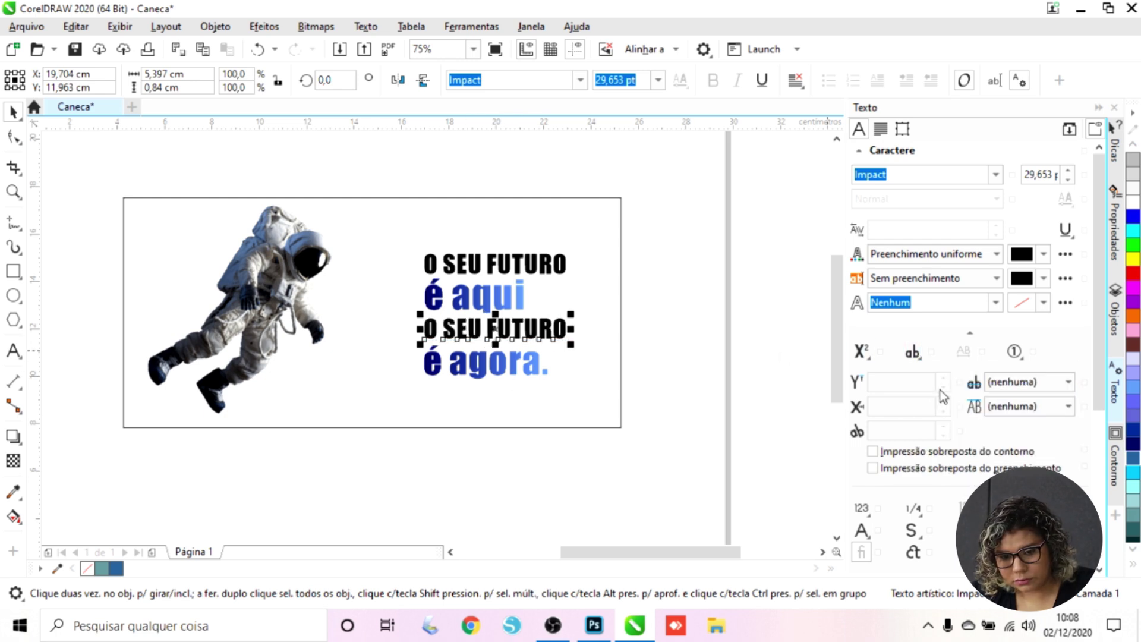
click(657, 285)
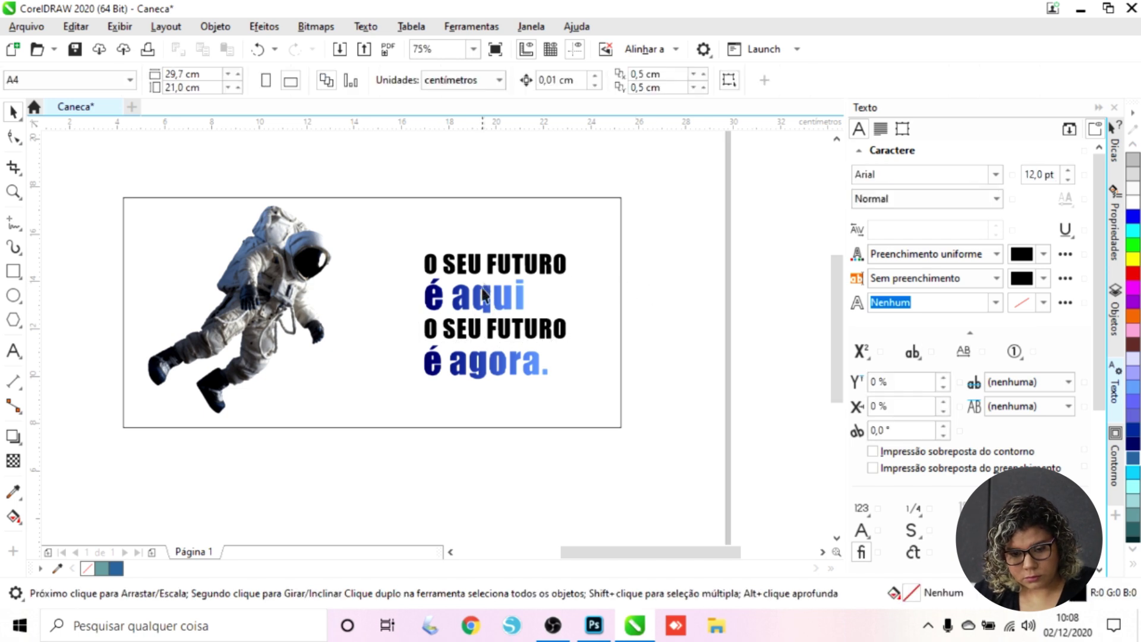
Shrink the first phrase line proportionally to about 21 pt to match the width of "é aqui", and shrink the third line towards the width of "é agora."
click(544, 259)
drag(574, 244, 561, 252)
scroll(494, 274, up, 2)
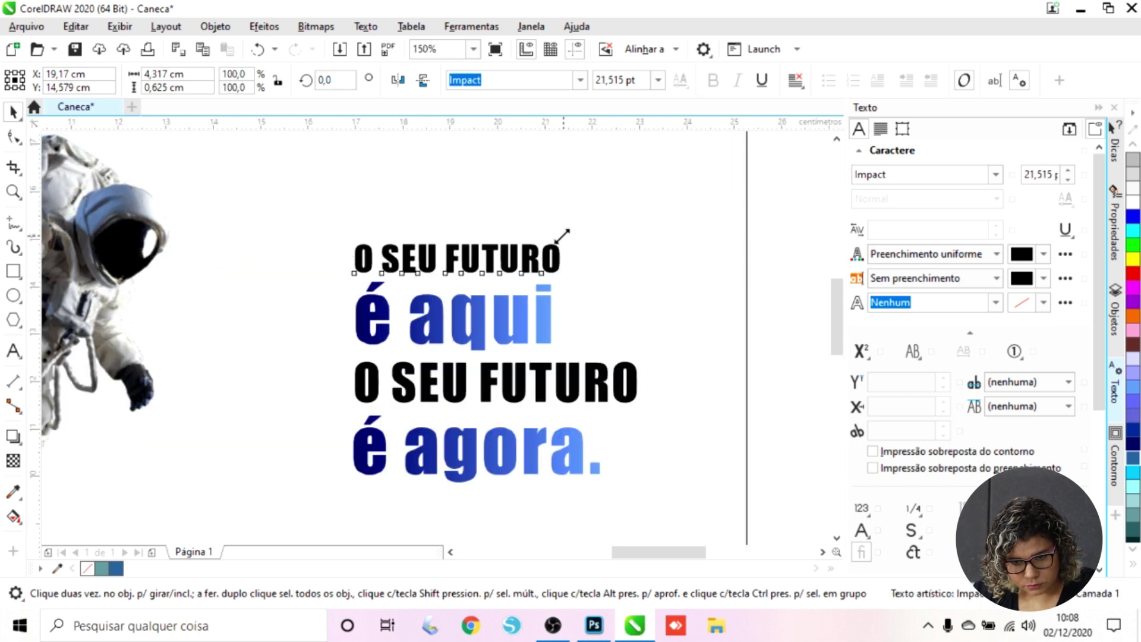
click(637, 370)
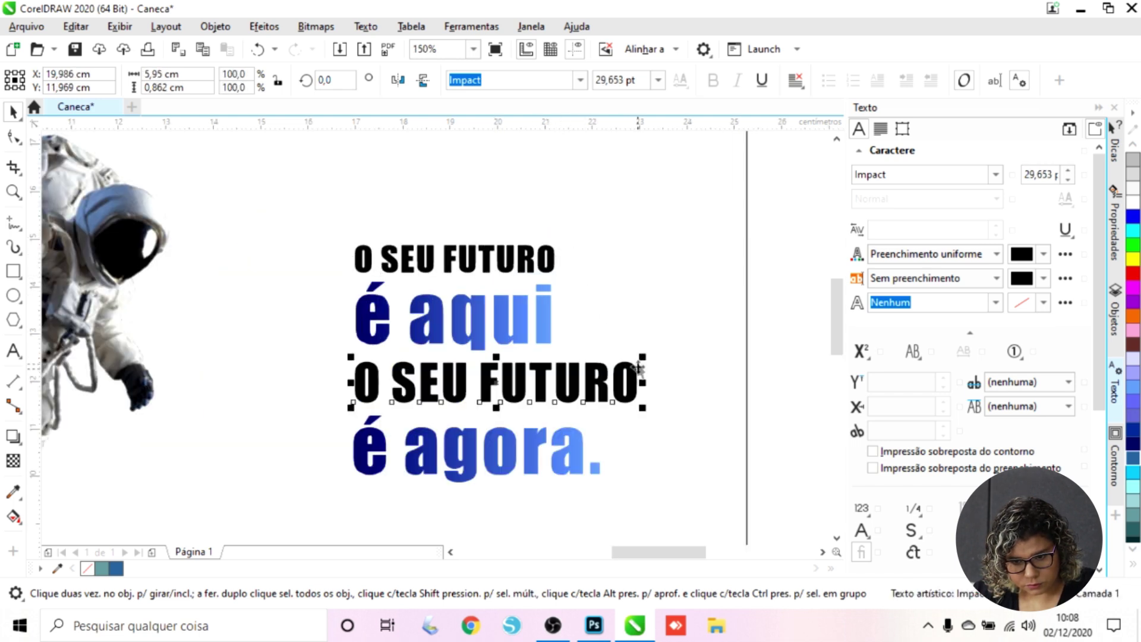
mouse_move(642, 357)
mouse_down()
mouse_move(609, 365)
mouse_move(642, 359)
mouse_up()
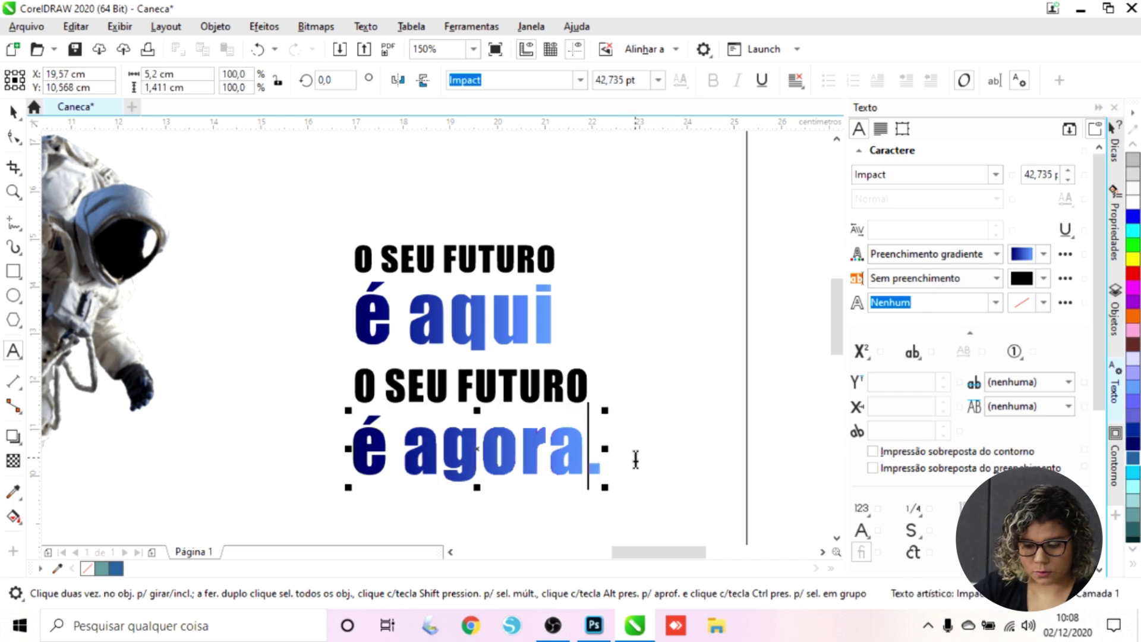
Delete the full stop after "é agora" and reduce the third phrase line proportionally to about 24 pt to match its width
key(BackSpace)
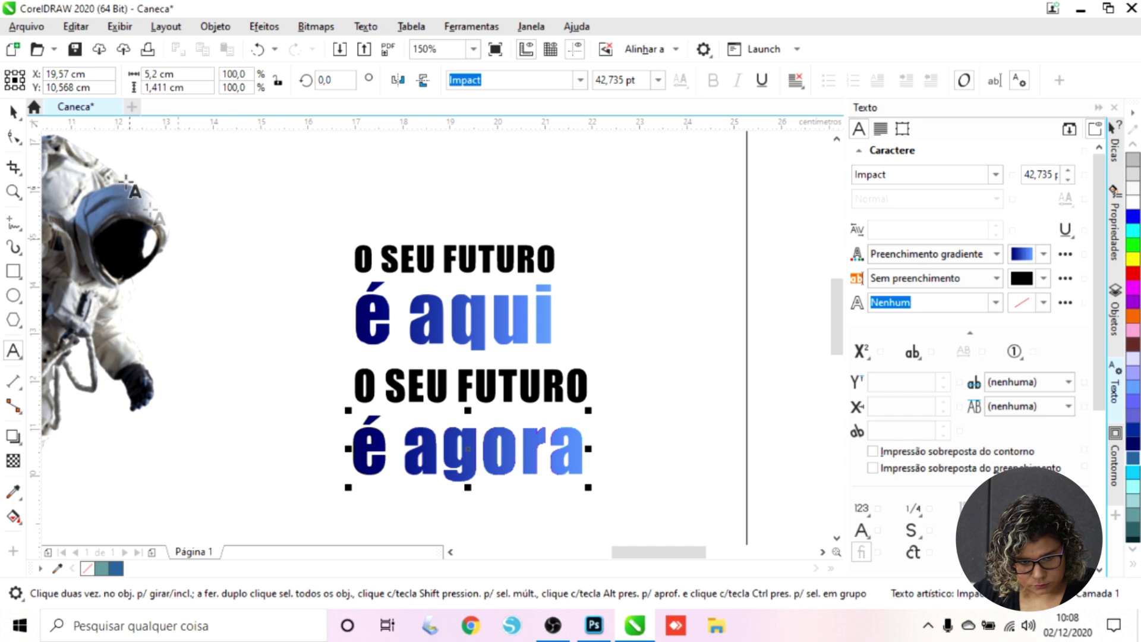
click(13, 111)
scroll(599, 379, up, 2)
click(586, 390)
mouse_move(604, 339)
mouse_down()
mouse_move(599, 350)
mouse_move(609, 336)
mouse_move(599, 339)
mouse_up()
scroll(599, 338, down, 4)
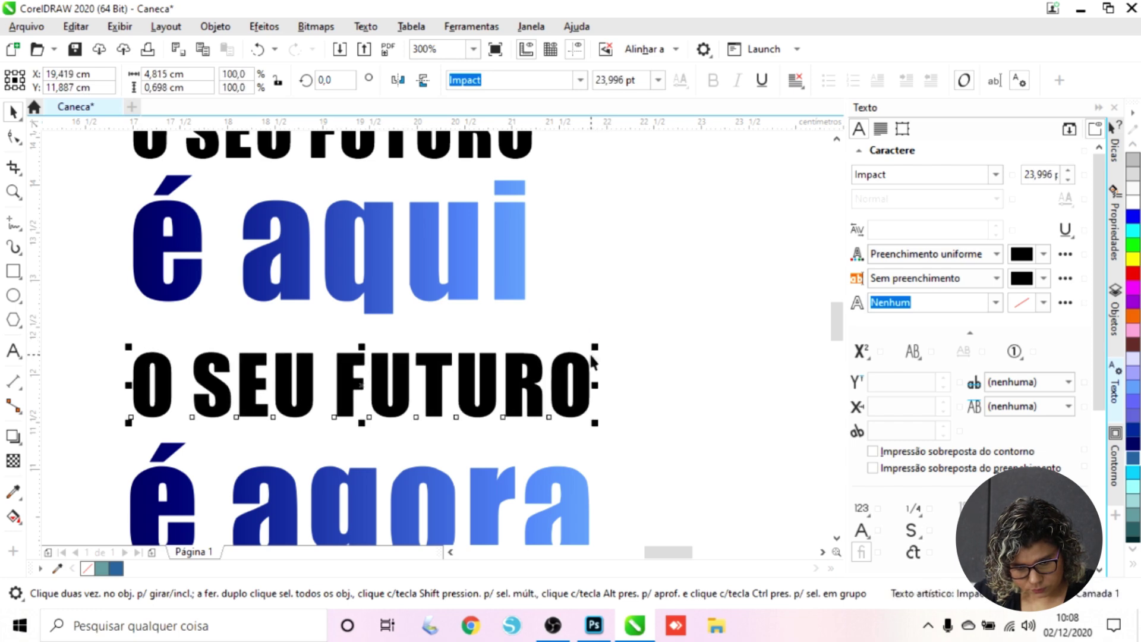
click(600, 419)
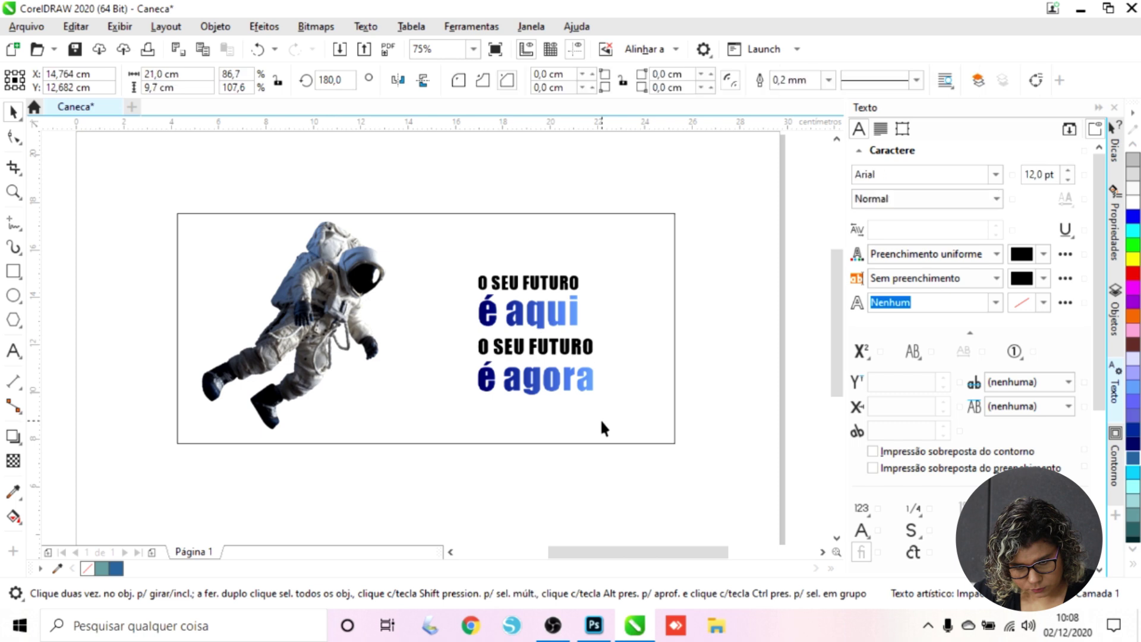
Select all four phrase lines and enlarge them proportionally to about 5,7 × 5,9 cm
drag(725, 246, 690, 271)
drag(462, 422, 462, 422)
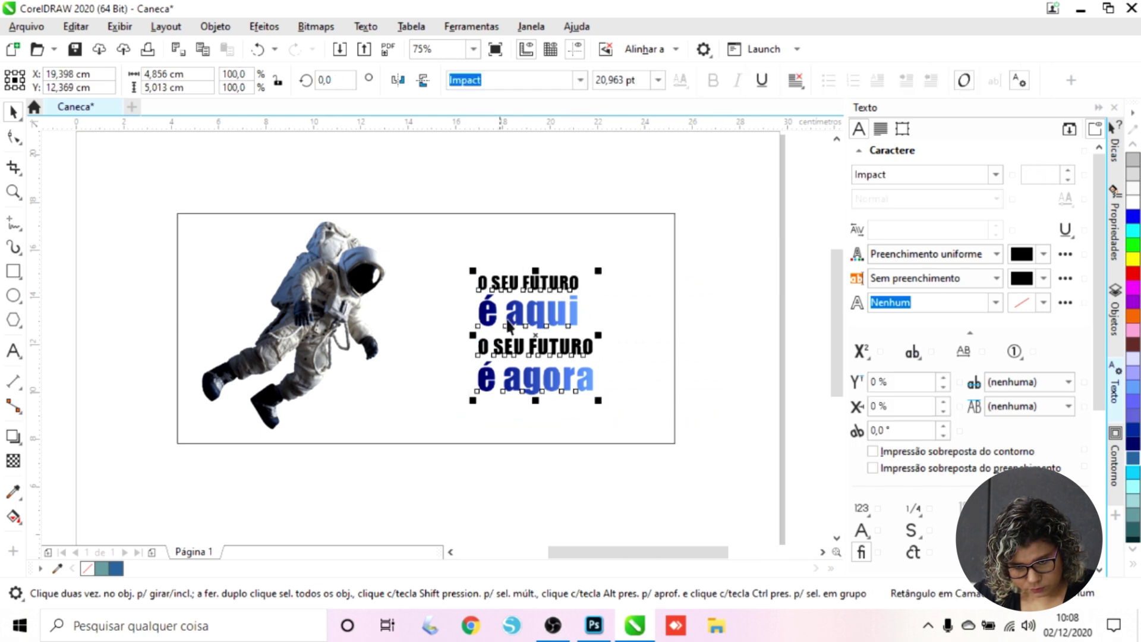
drag(598, 271, 643, 249)
click(731, 240)
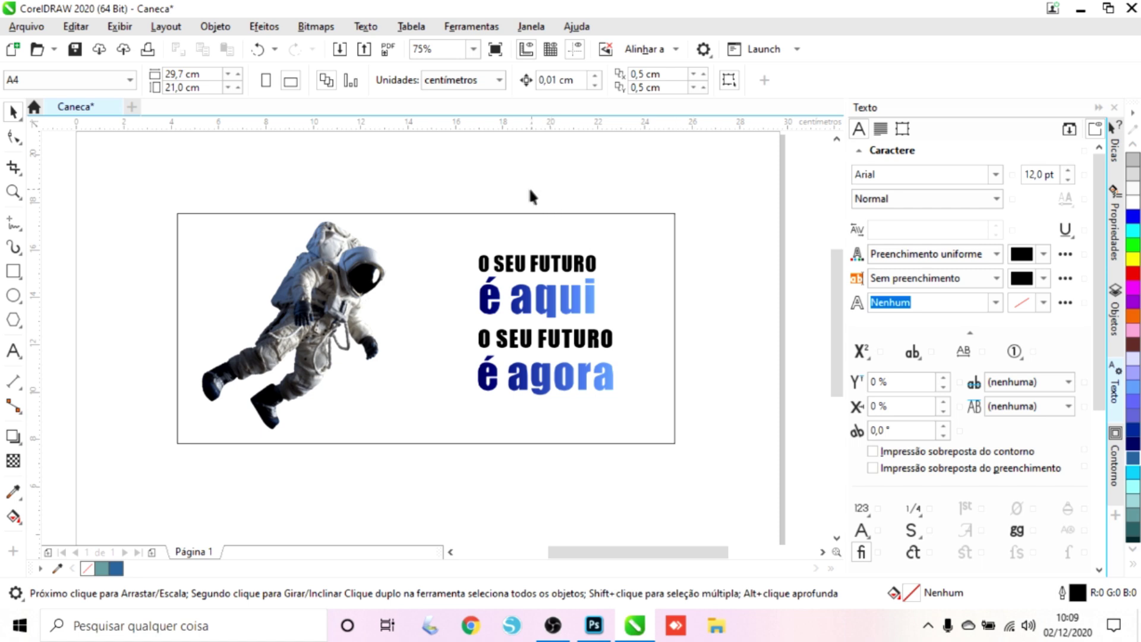
Centre the four phrase lines horizontally on each other and move them to about X 20 cm inside the rectangle
drag(458, 170, 686, 438)
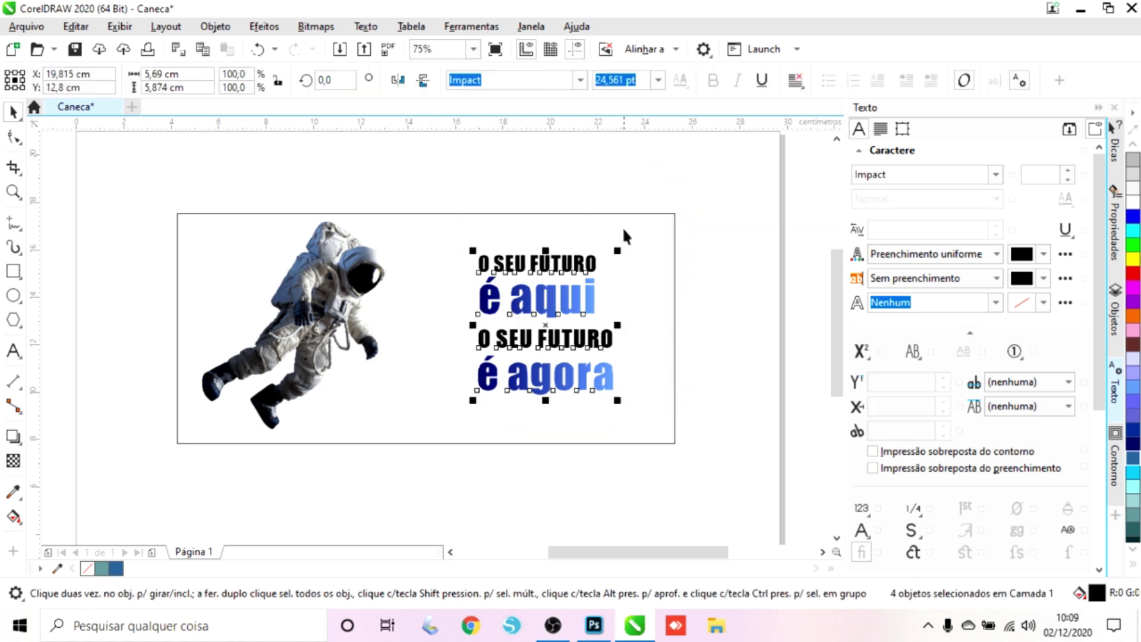
key(c)
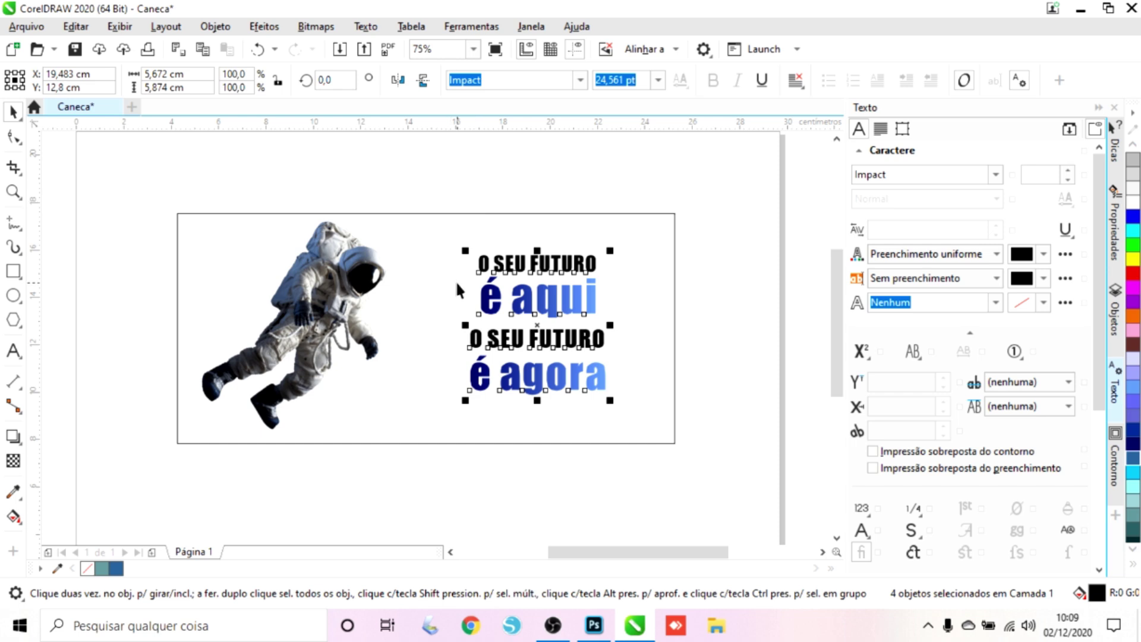
drag(596, 357, 609, 356)
click(562, 470)
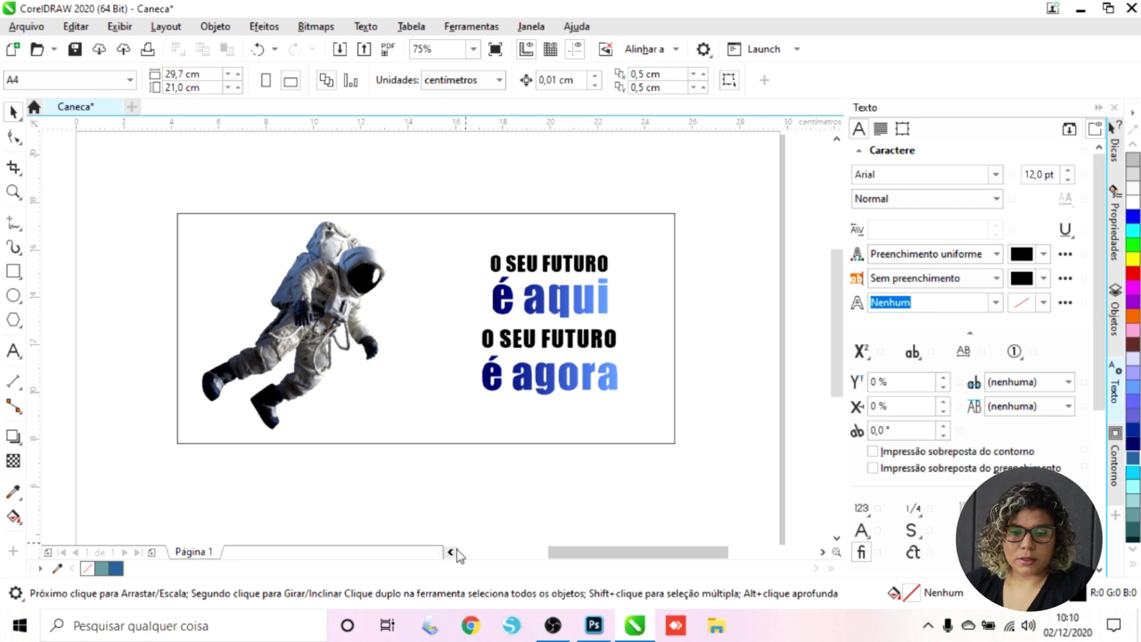
Try pale lavender, light blue and dark navy fills on the 21 × 9,7 cm background rectangle
click(314, 261)
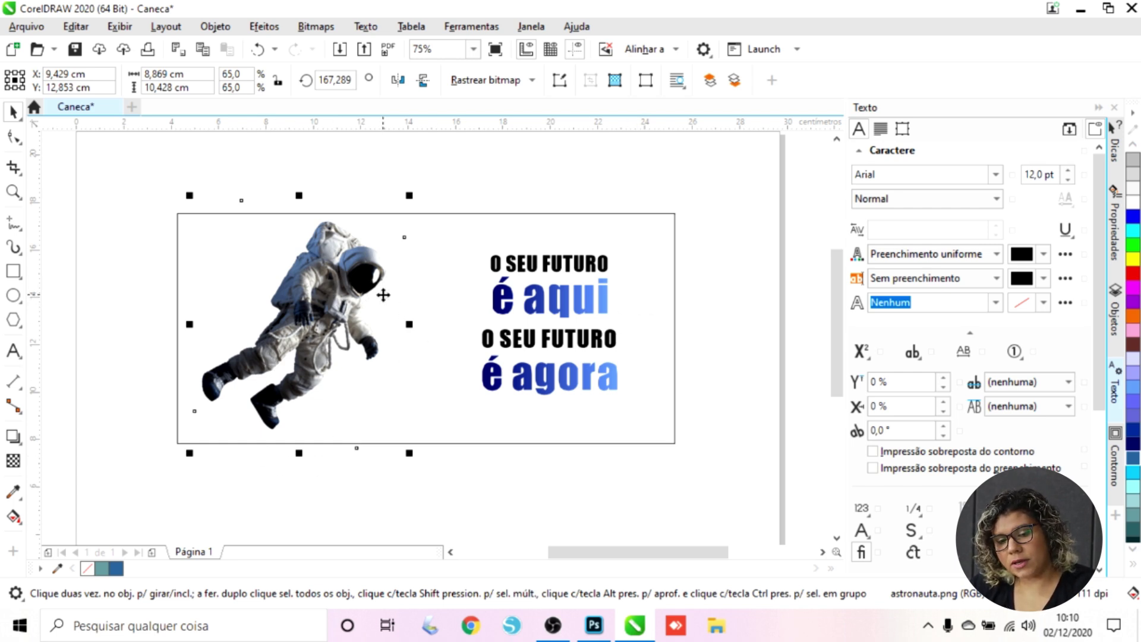
click(648, 226)
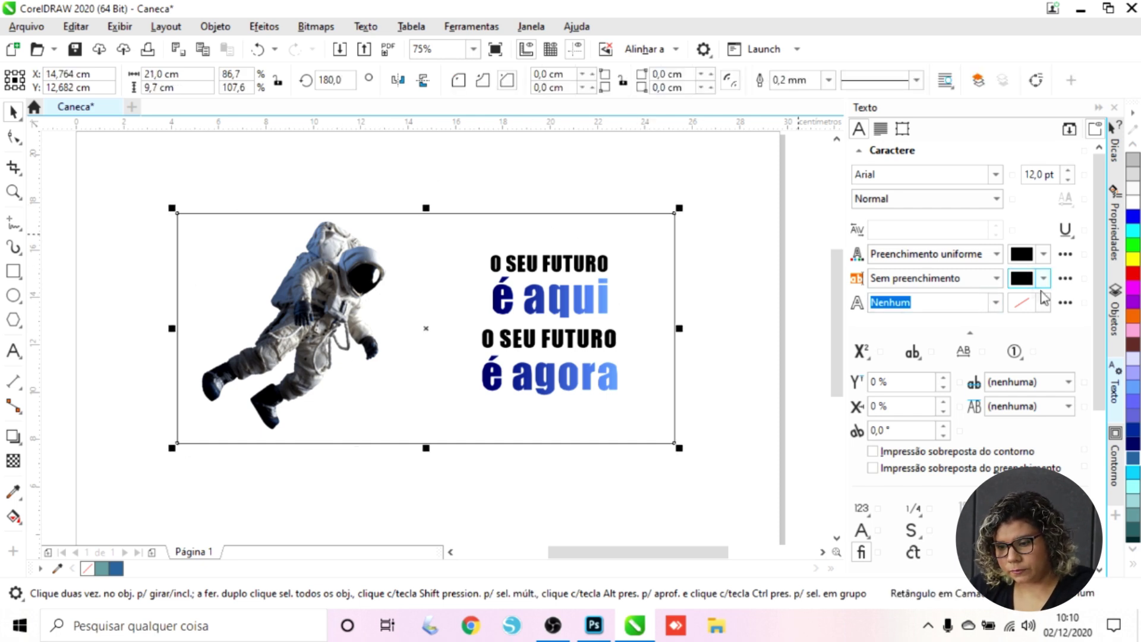
click(1135, 359)
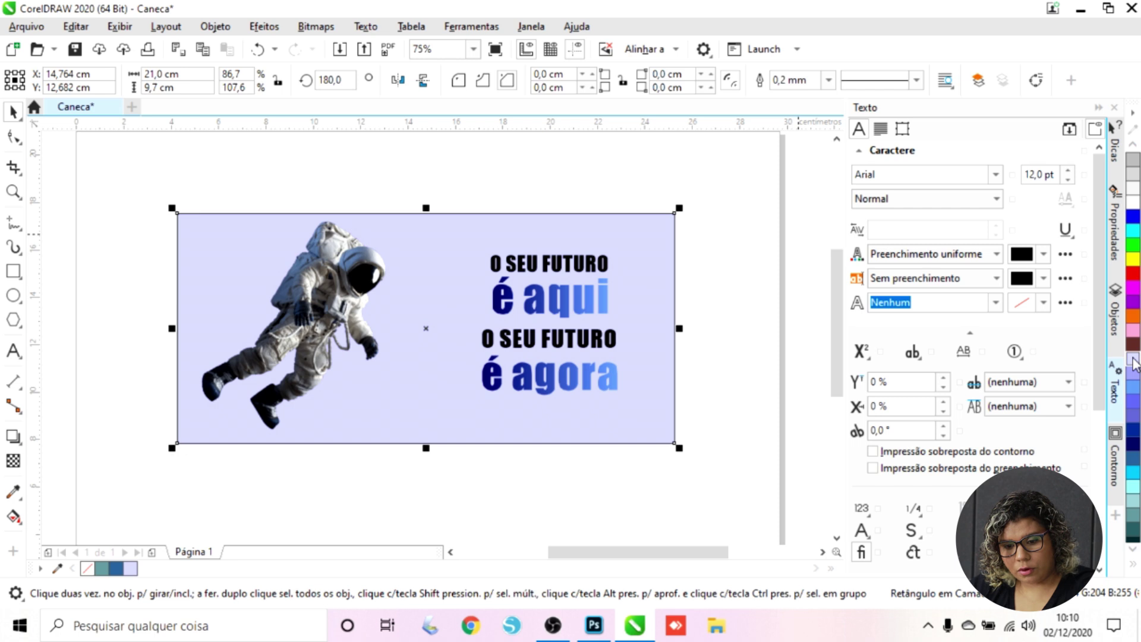
click(1133, 386)
click(1134, 443)
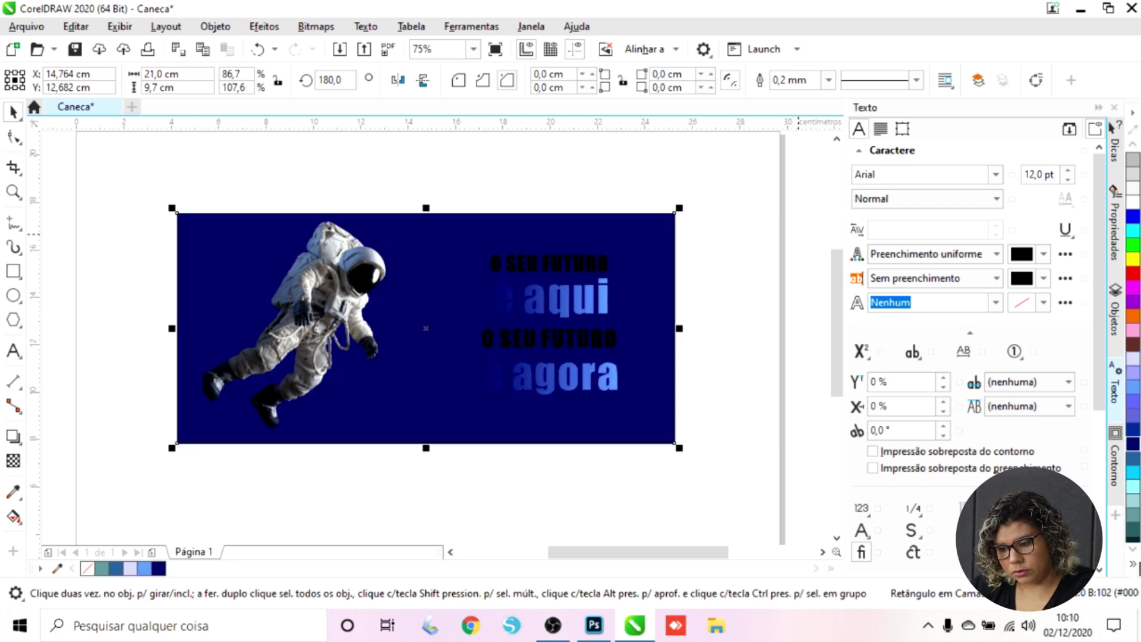
Fill the background rectangle with black from the full colour palette and deselect it
click(1134, 562)
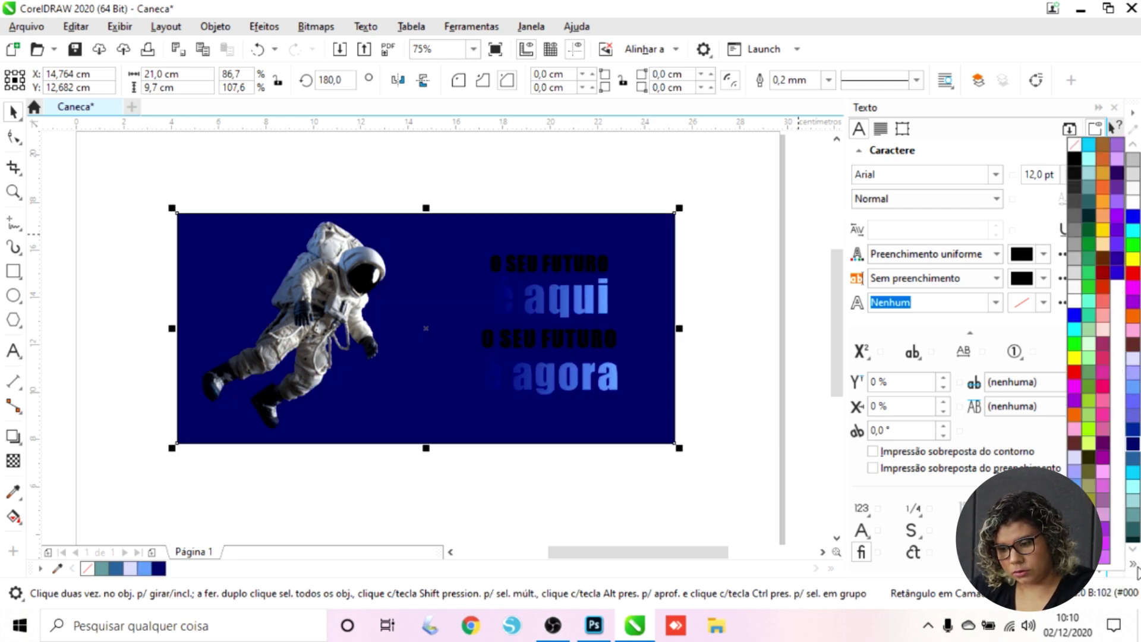
click(1075, 160)
click(476, 486)
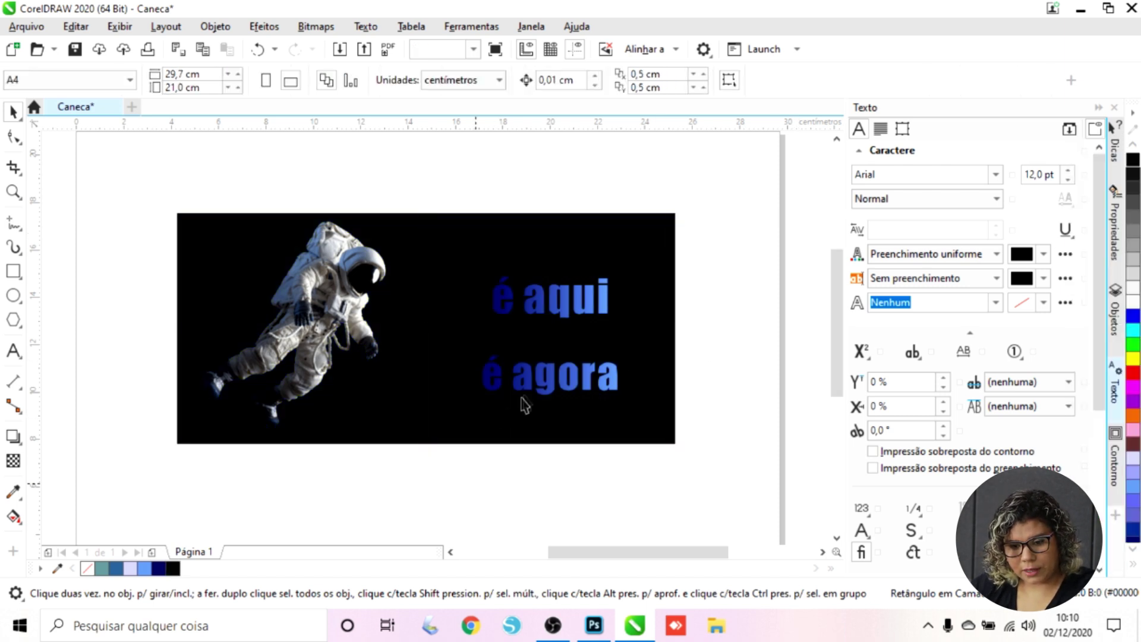
Fill both "O SEU FUTURO" lines, the third and the first of the phrase, with white
click(568, 350)
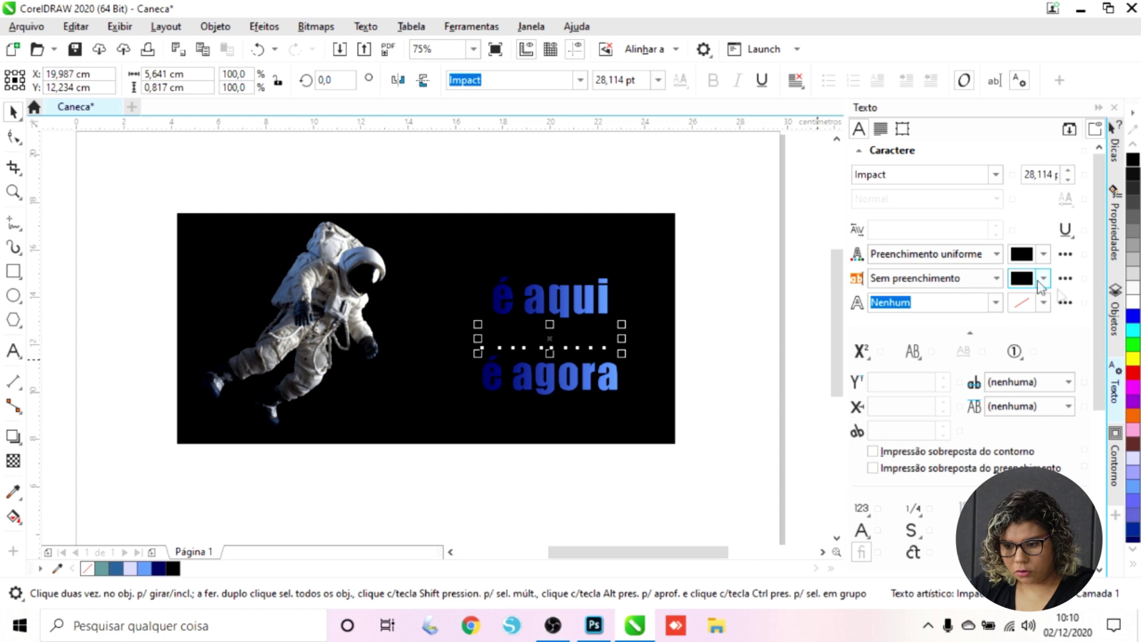
click(1133, 303)
click(562, 258)
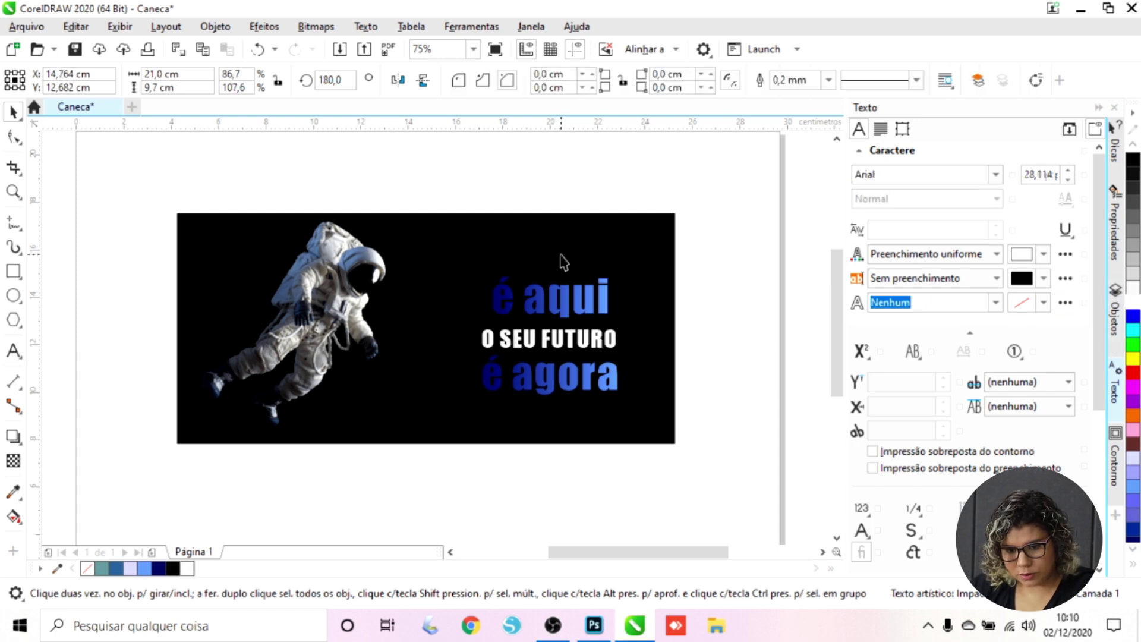
click(565, 270)
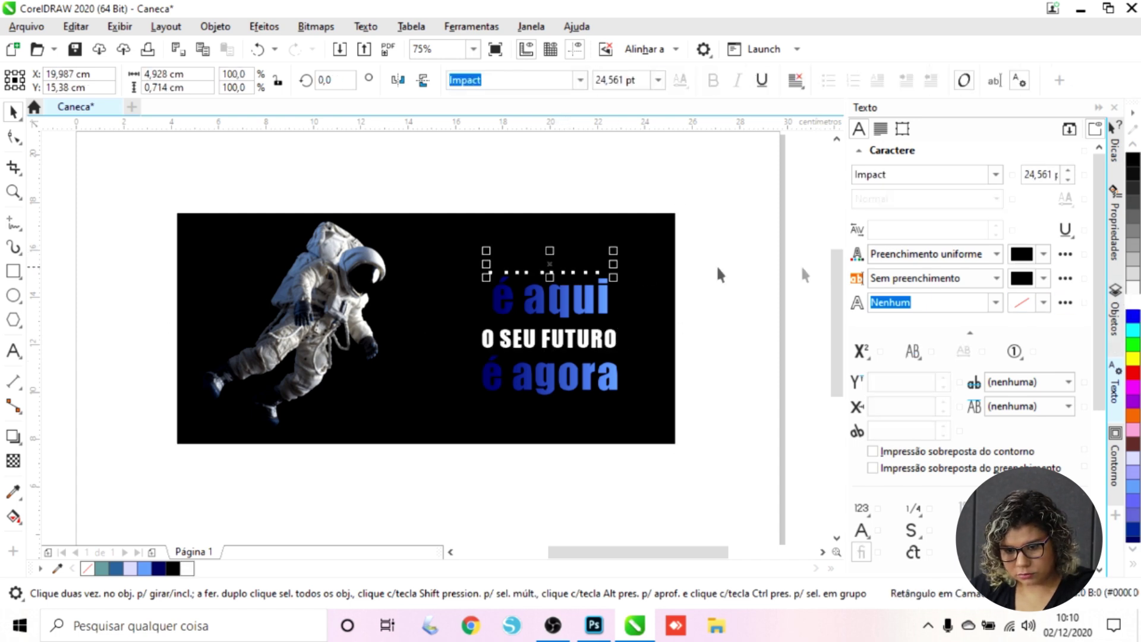
click(1133, 297)
Replace the gradient on "é agora" and "é aqui" with a uniform light blue fill
click(561, 385)
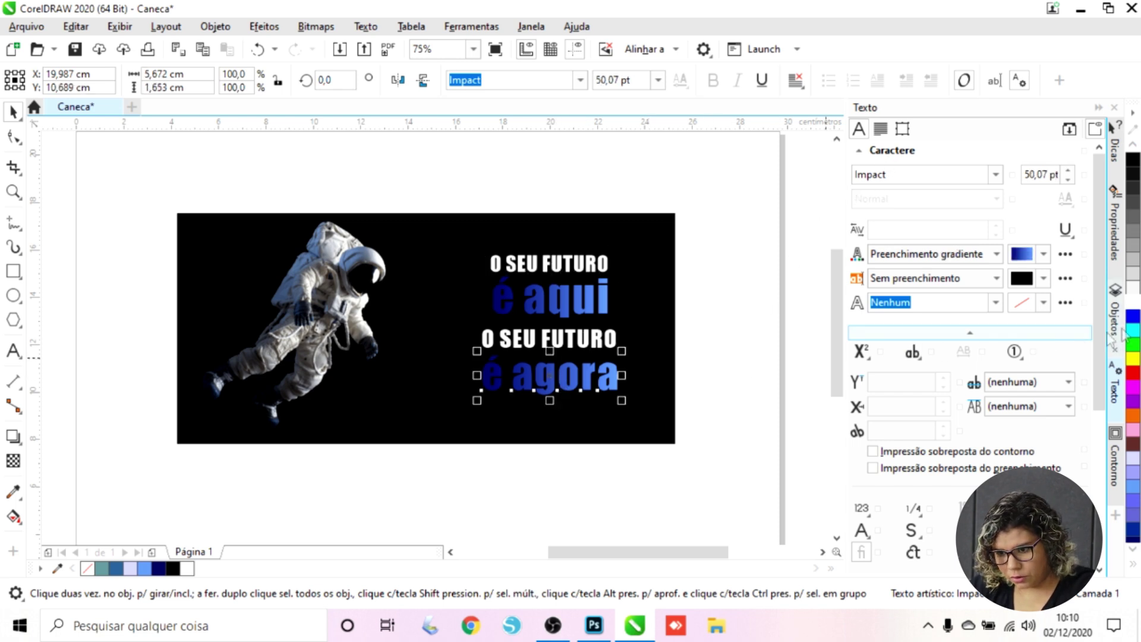
click(1134, 494)
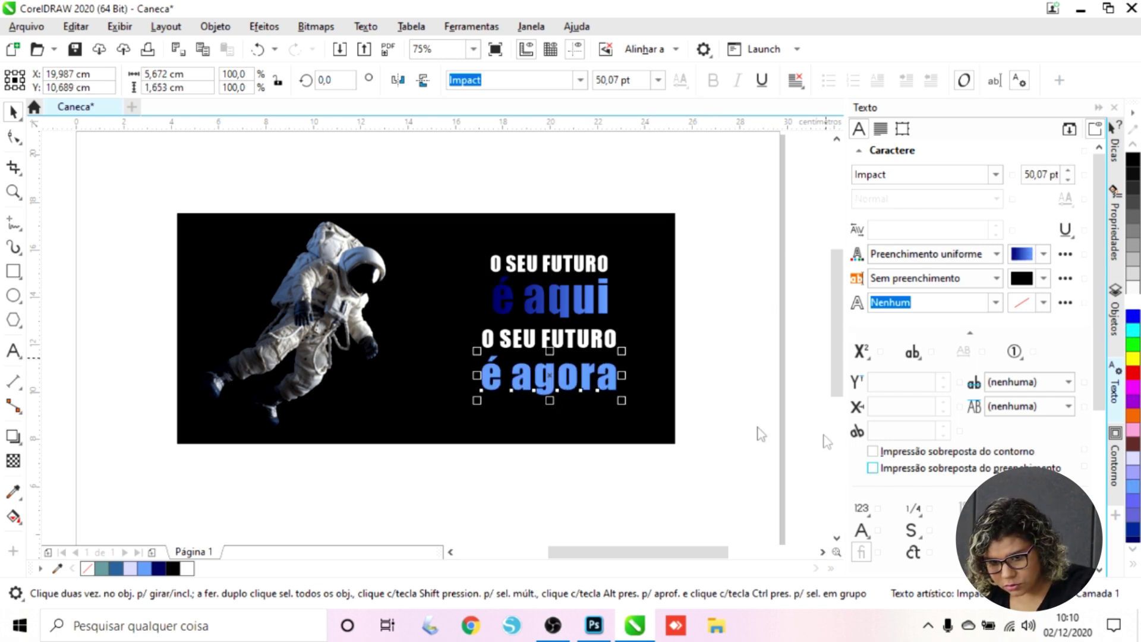
click(594, 309)
click(1135, 492)
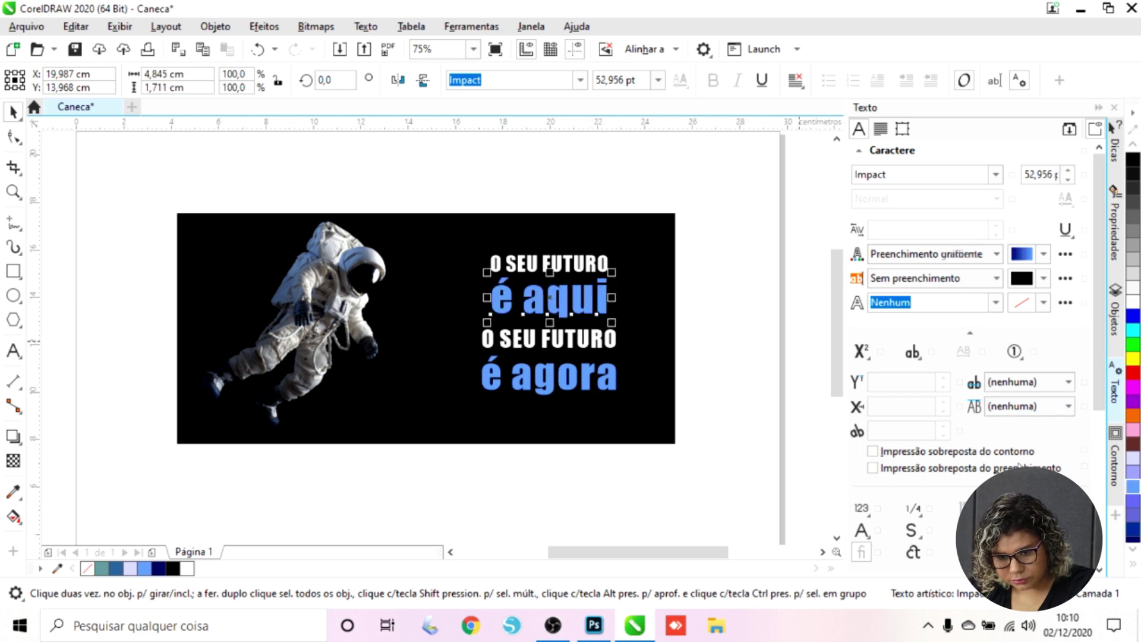
Move all four lines of the phrase together slightly down and left, centring them at about X 19,8 cm, Y 12,6 cm
click(724, 290)
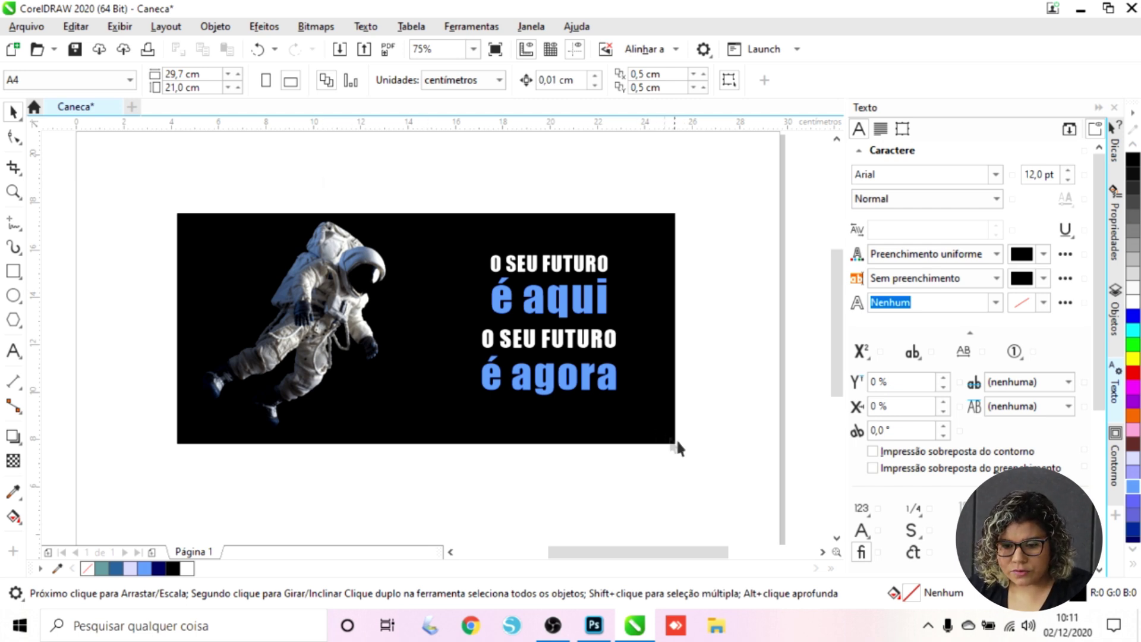
drag(684, 452, 448, 198)
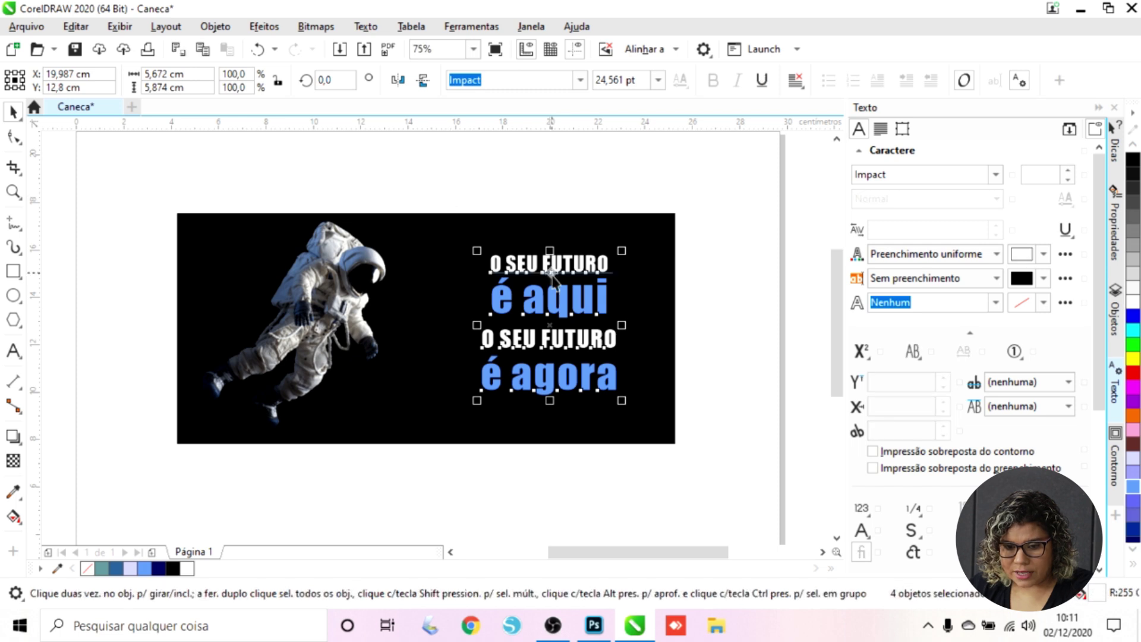
drag(559, 272, 556, 276)
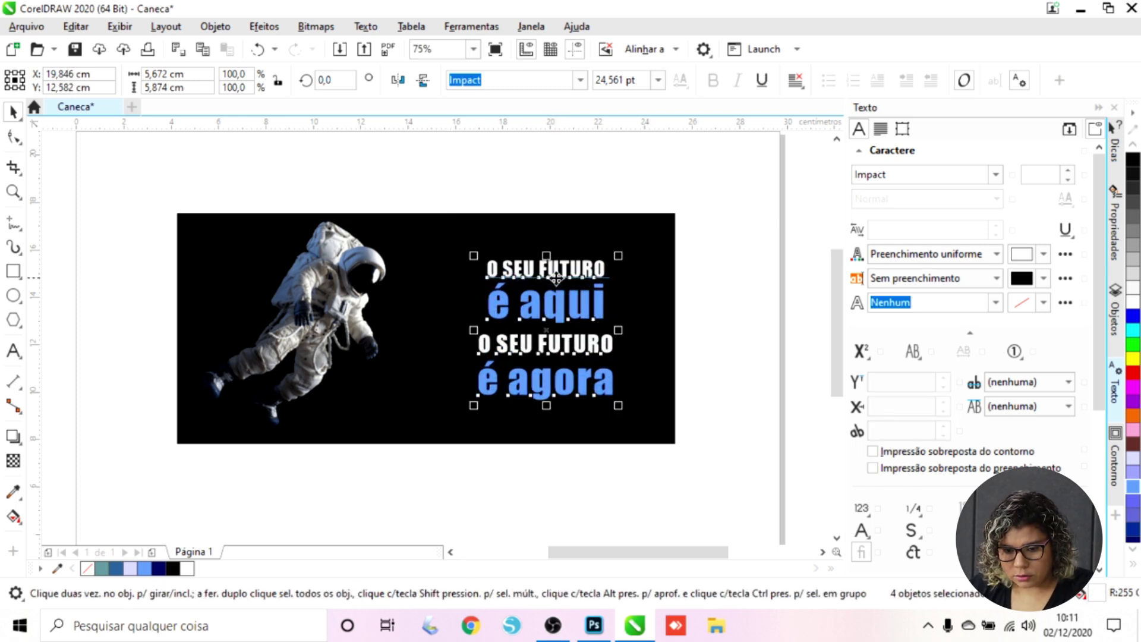
click(695, 244)
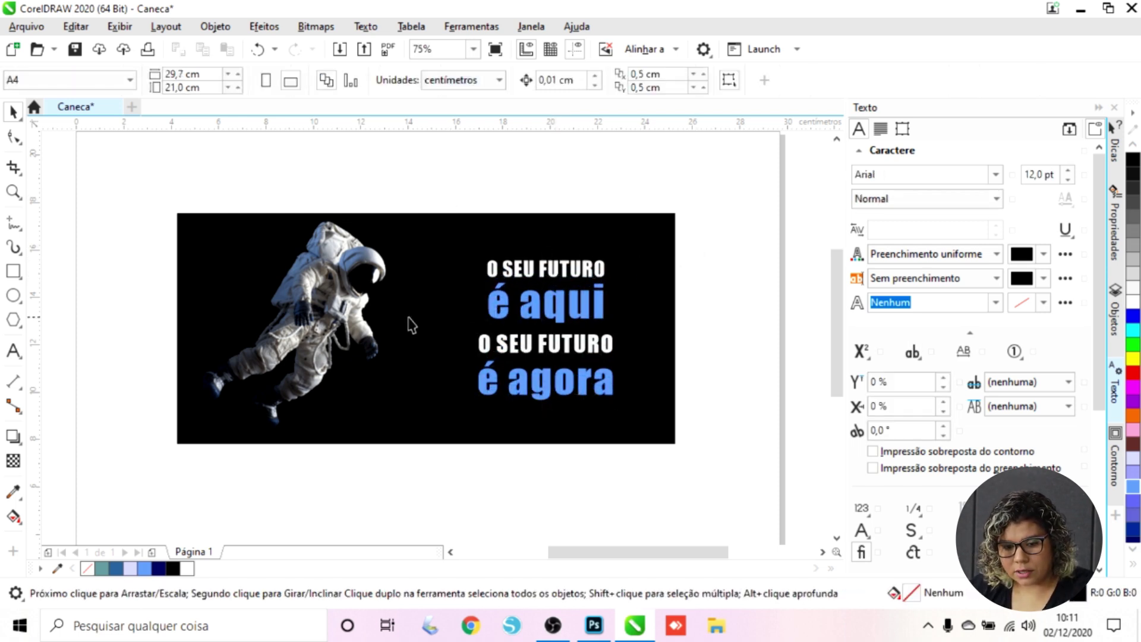
Scale the astronaut image proportionally to about 8,4 × 9,9 cm, keeping it within the left part of the black background
click(380, 252)
drag(407, 194, 335, 276)
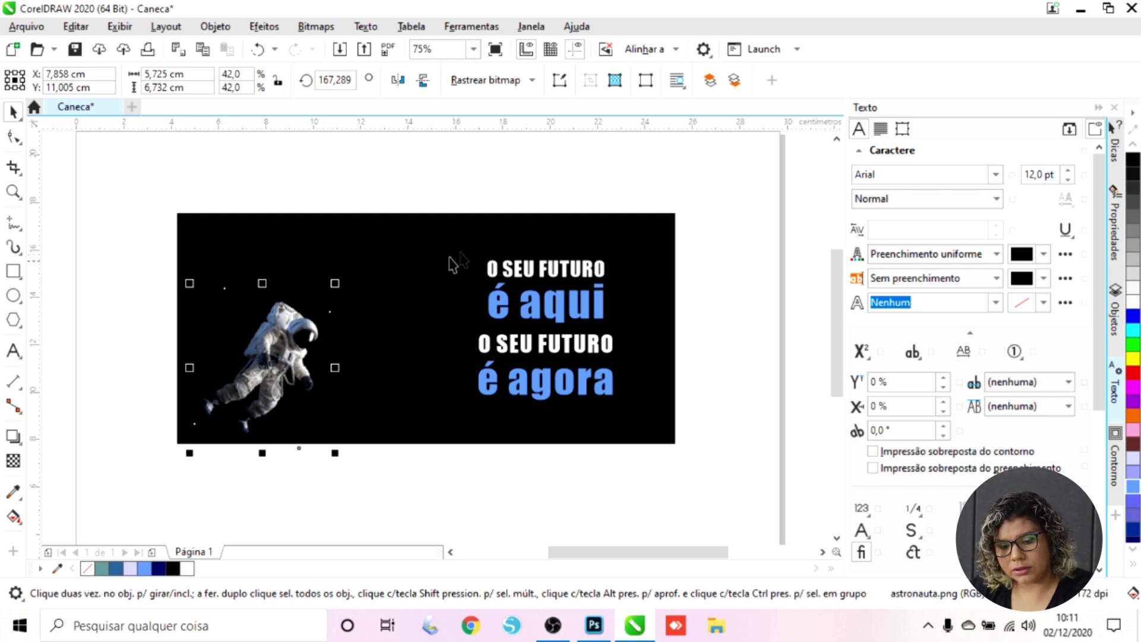
drag(334, 283, 416, 221)
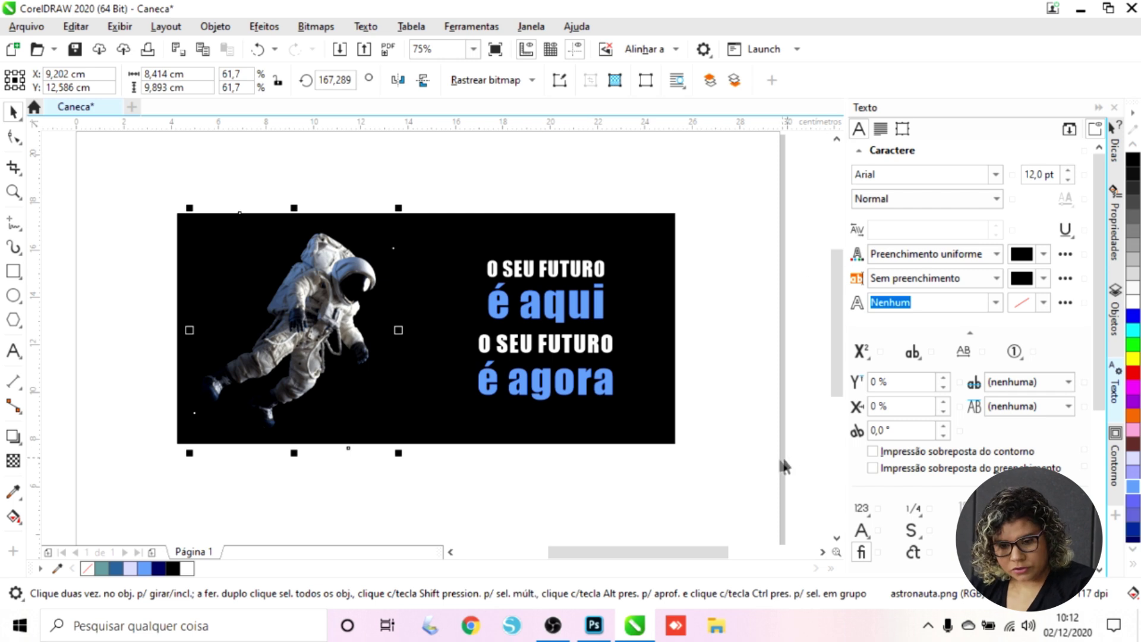
click(750, 440)
Place the astronaut image inside the black background rectangle as a PowerClip
click(581, 246)
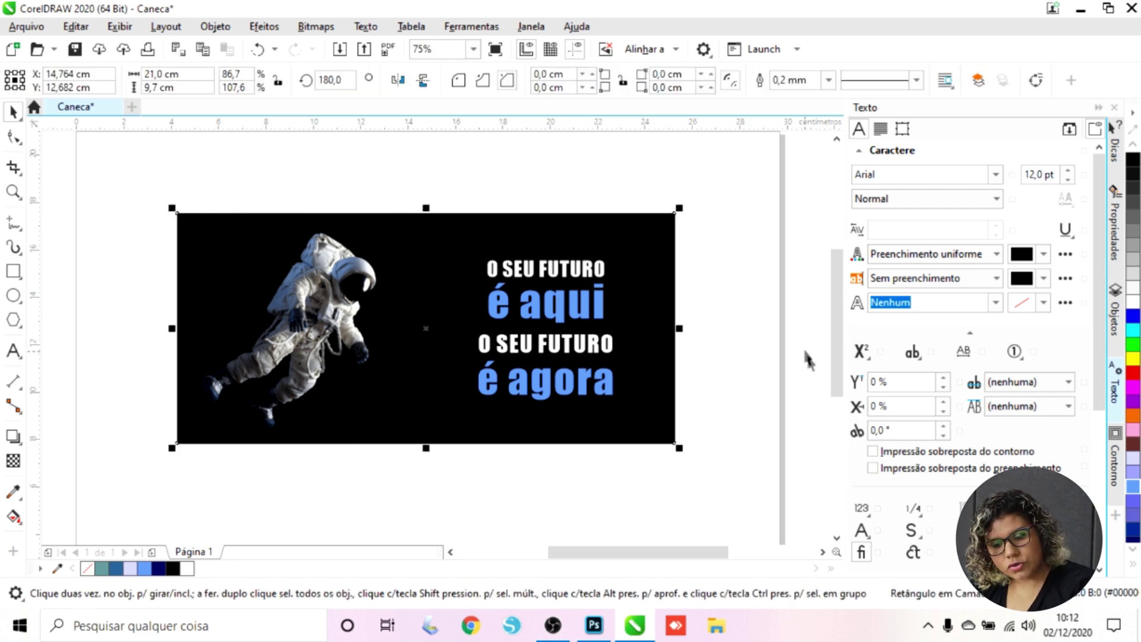
click(317, 300)
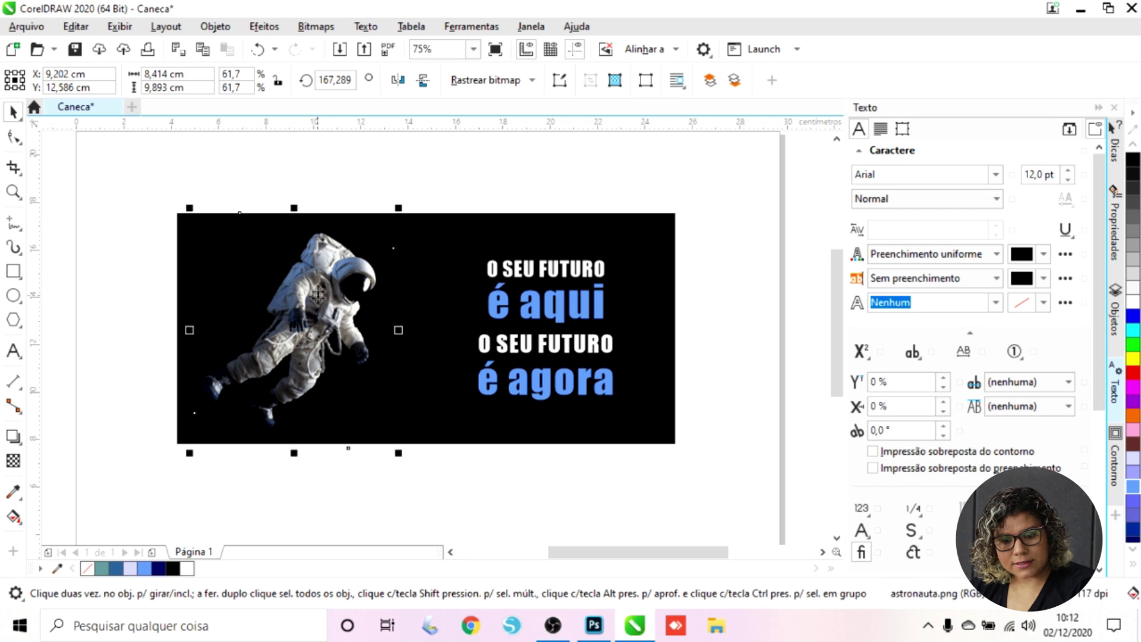
right_click(347, 338)
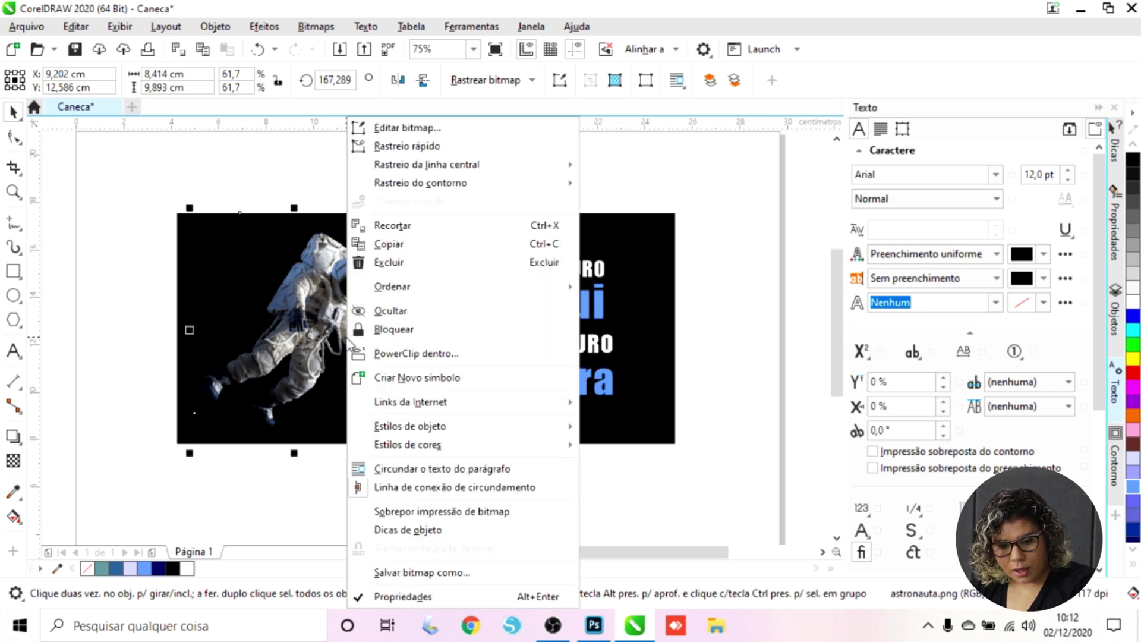
click(429, 359)
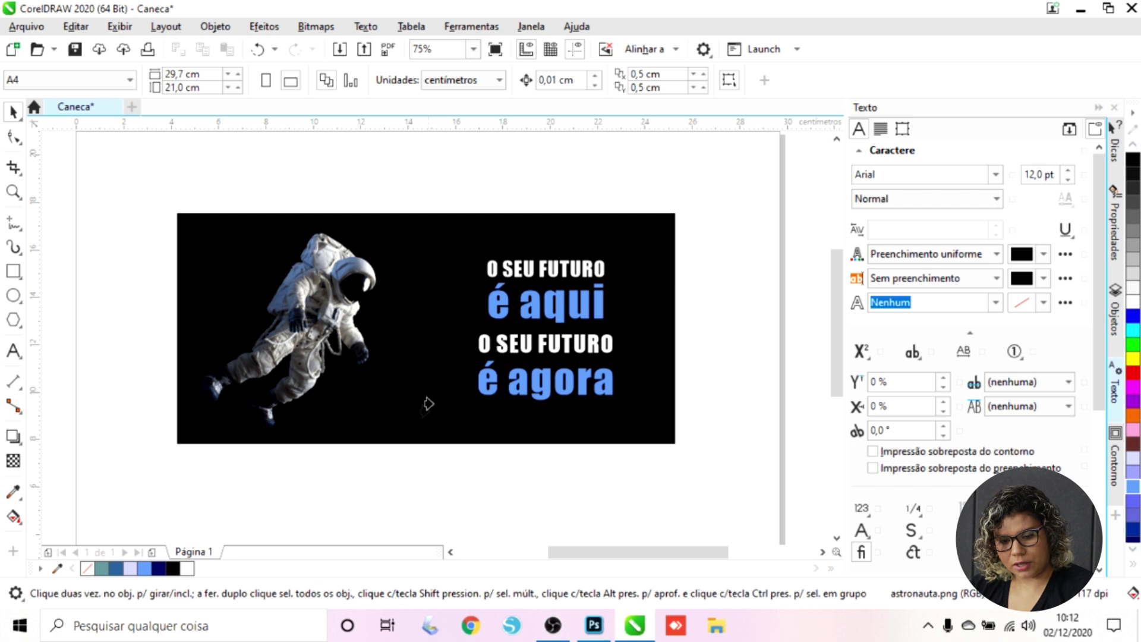
click(428, 418)
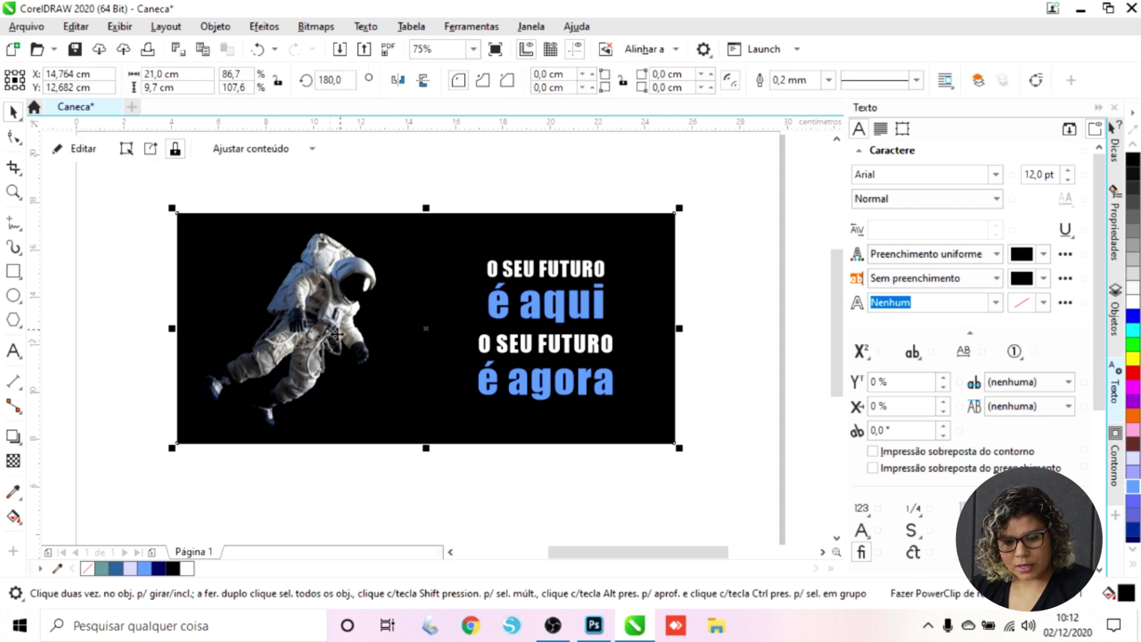
Try moving the black rectangle with the clipped astronaut around the page, and undo the moves
drag(334, 352, 532, 345)
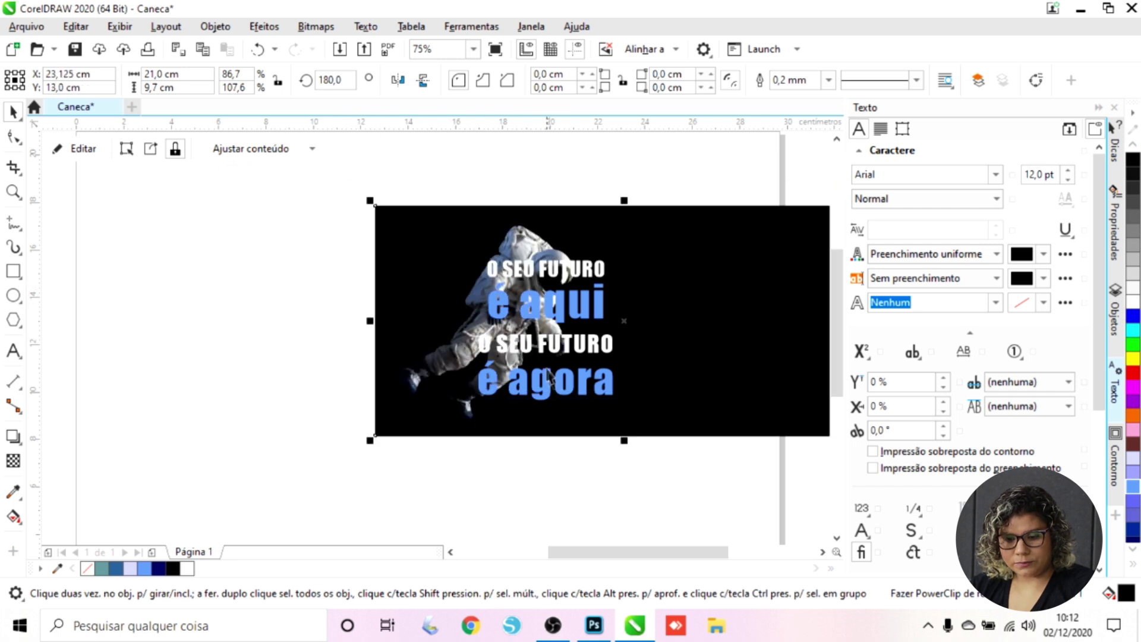
drag(428, 287, 257, 253)
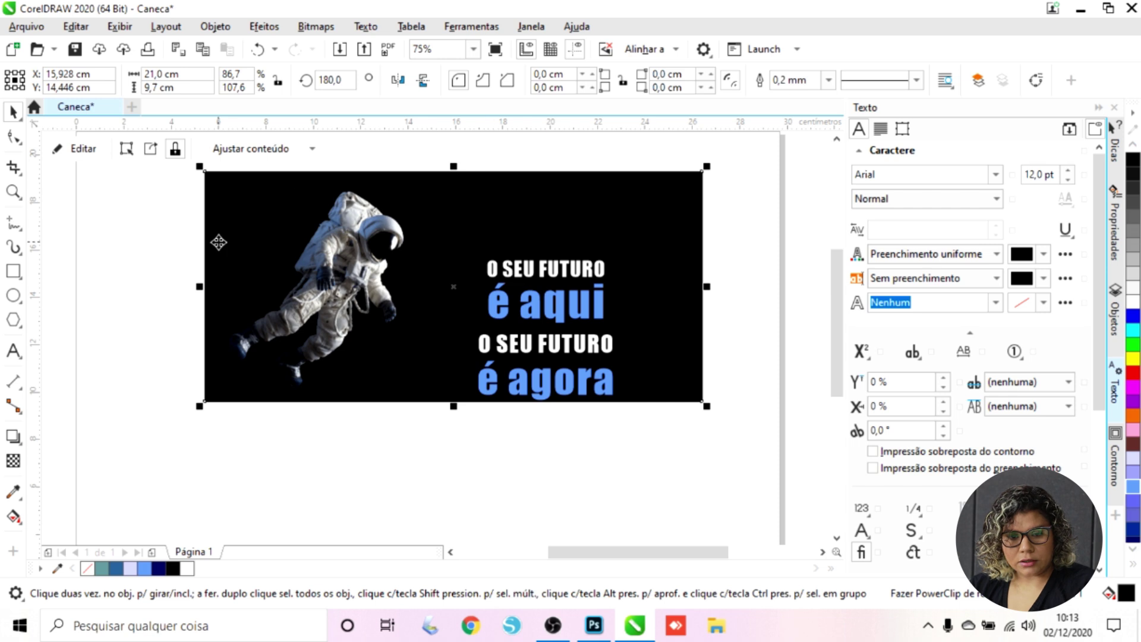
click(261, 48)
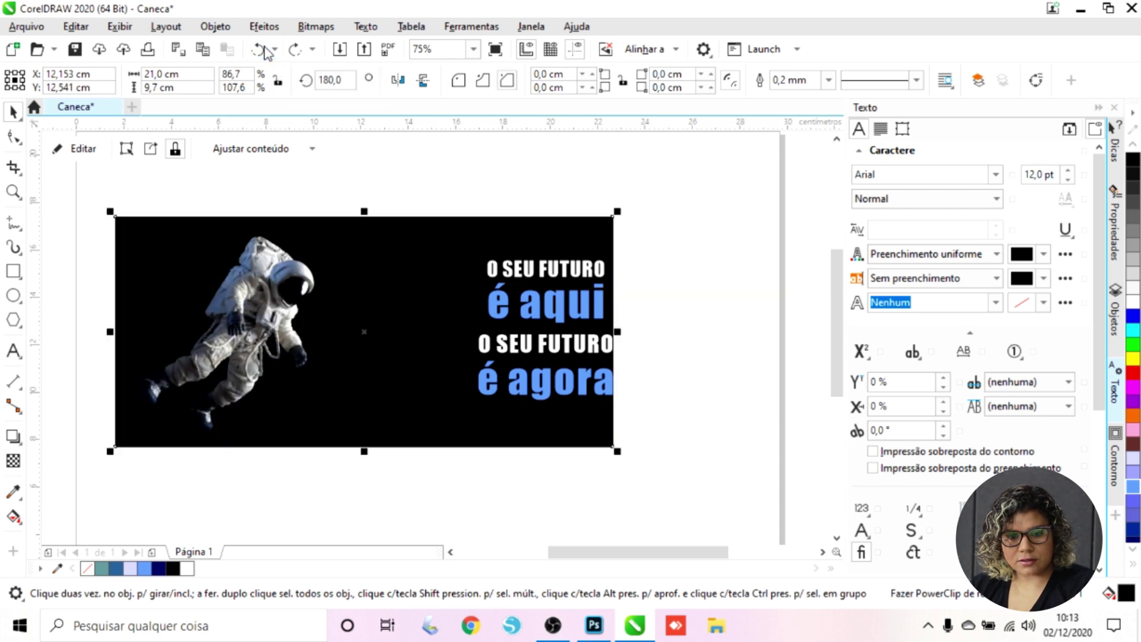
click(262, 50)
click(261, 50)
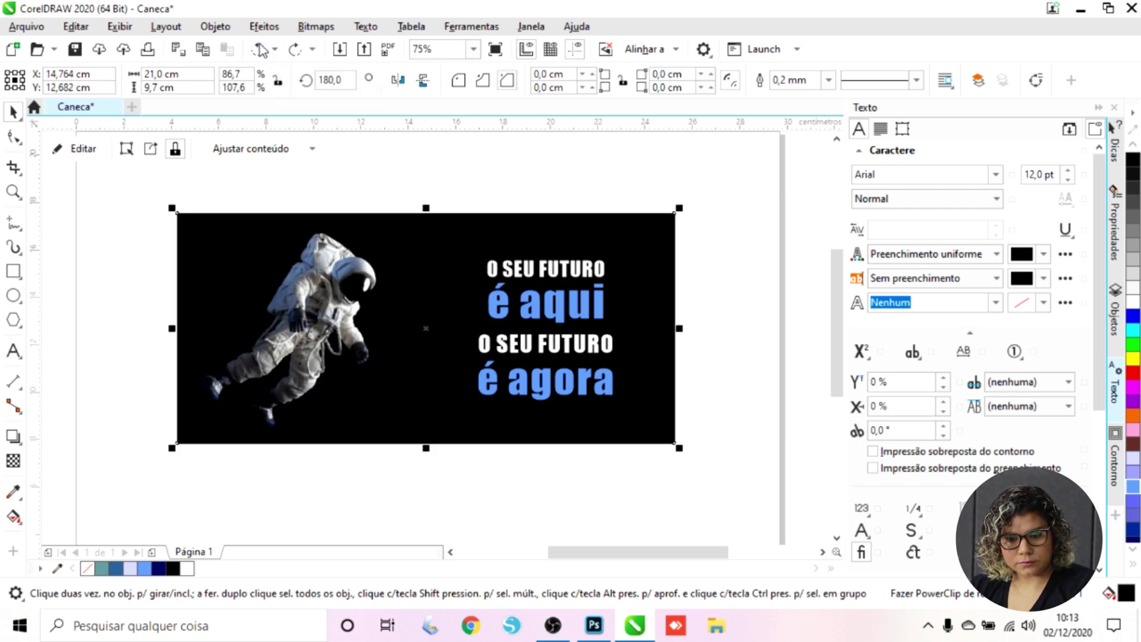
Select all four lines of the phrase and place them inside the black rectangle as a PowerClip
click(764, 472)
drag(762, 468, 440, 216)
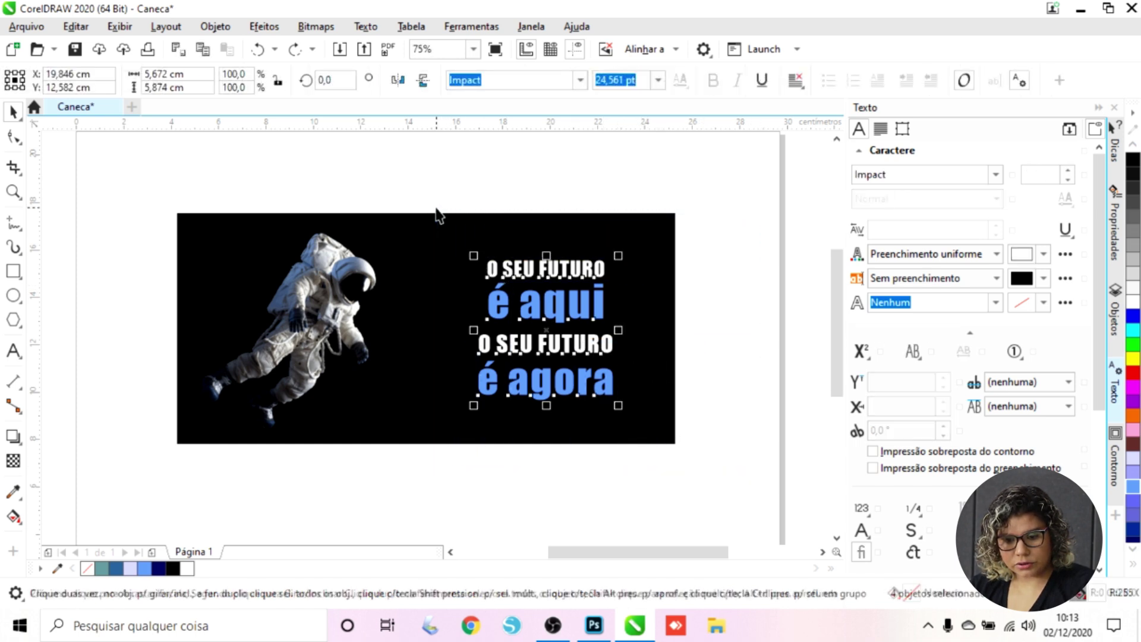
right_click(544, 270)
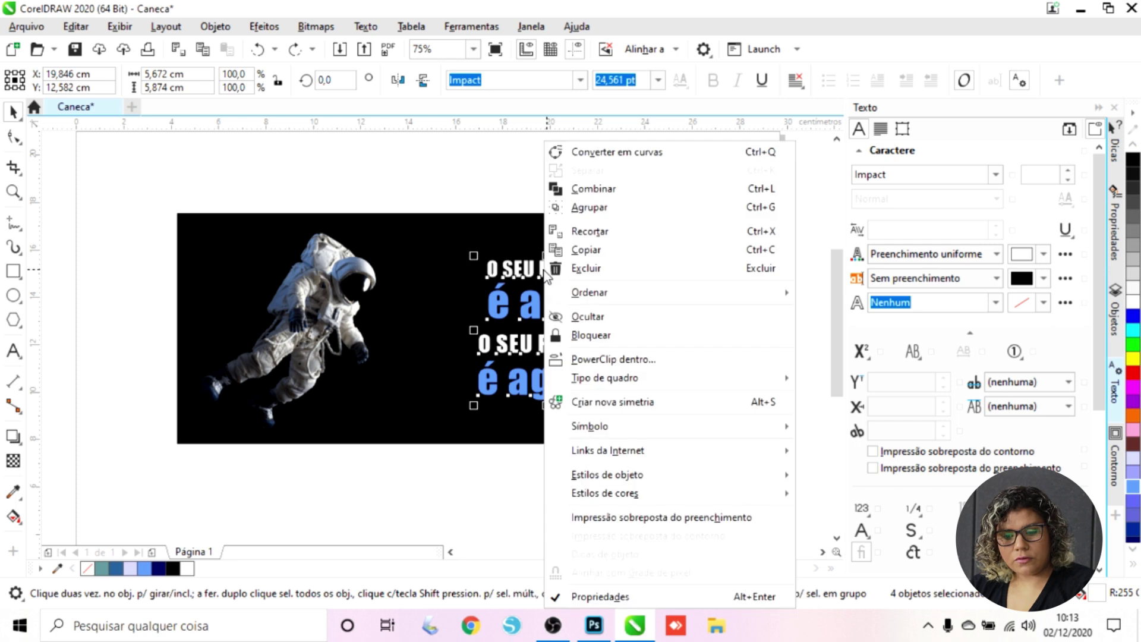
click(646, 364)
click(637, 236)
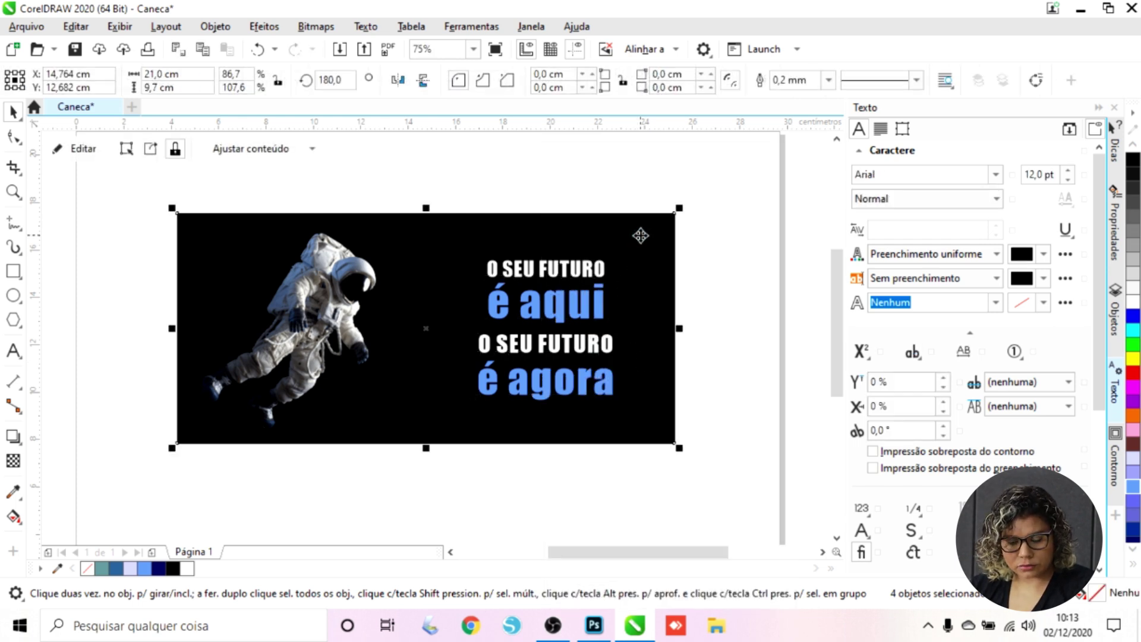
Move the black rectangle with its clipped astronaut and phrase to about X 15,4 cm, Y 13,3 cm on the page
drag(462, 325, 511, 343)
drag(606, 354, 621, 337)
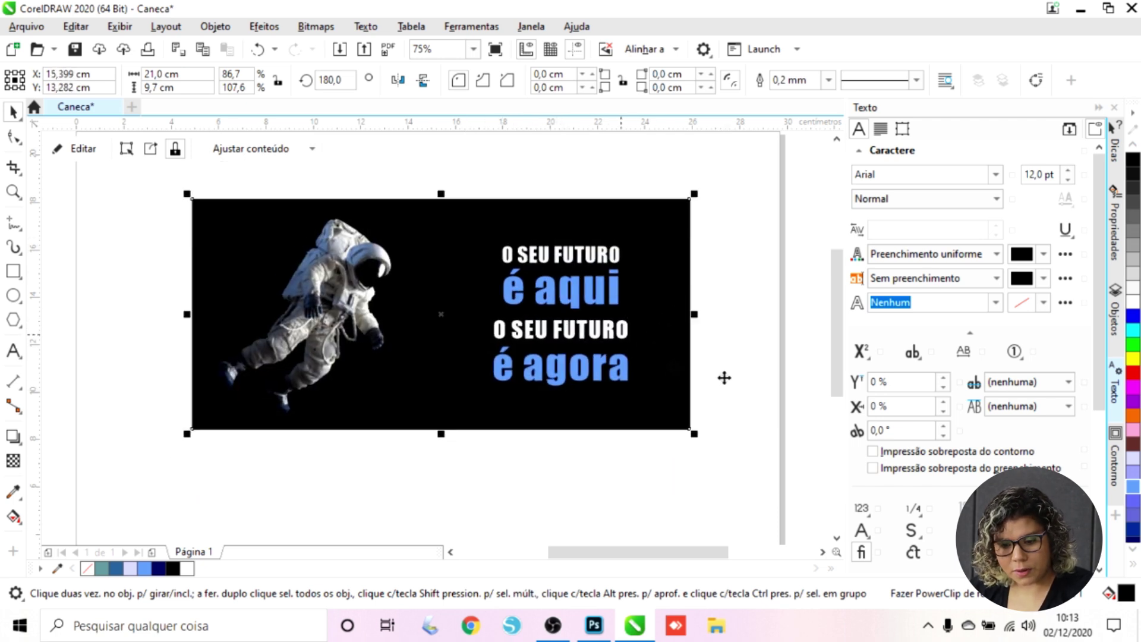
click(765, 407)
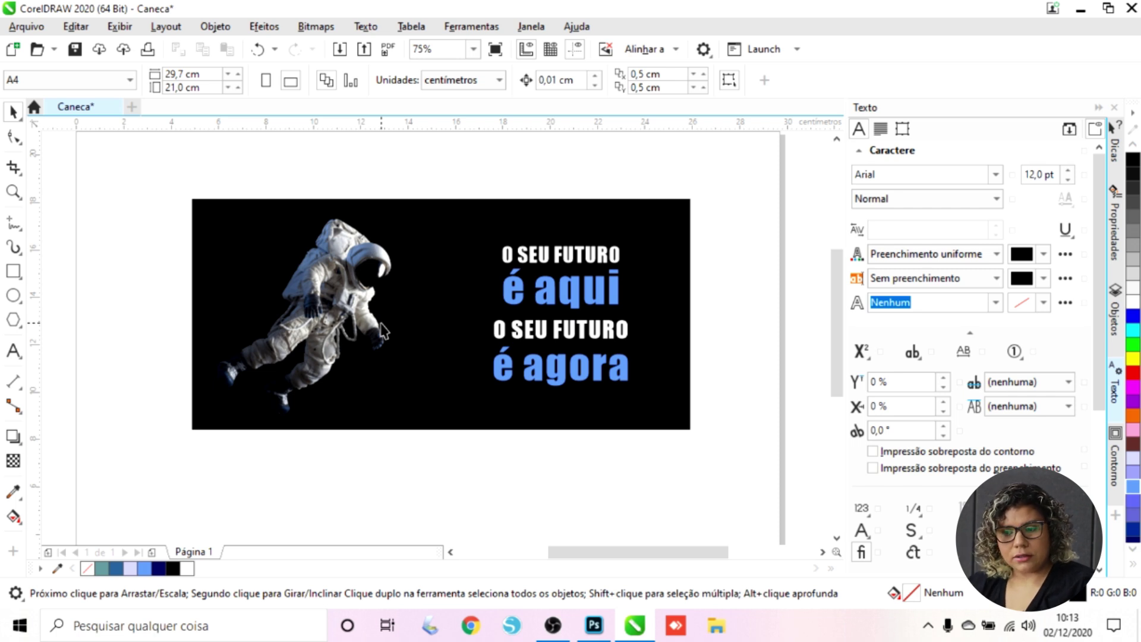
click(569, 250)
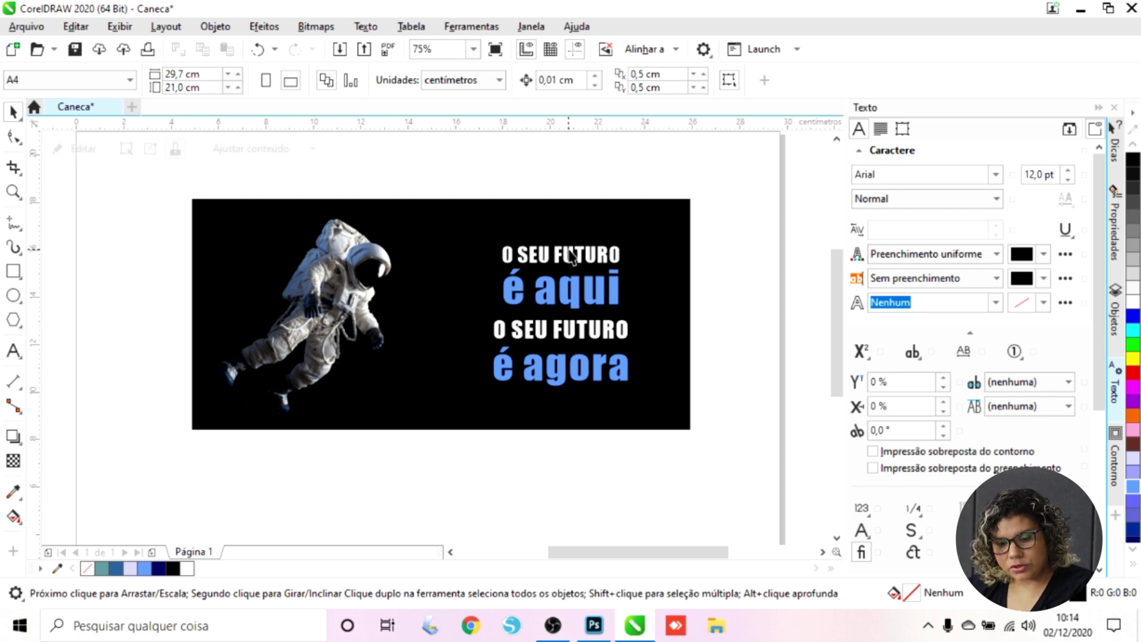